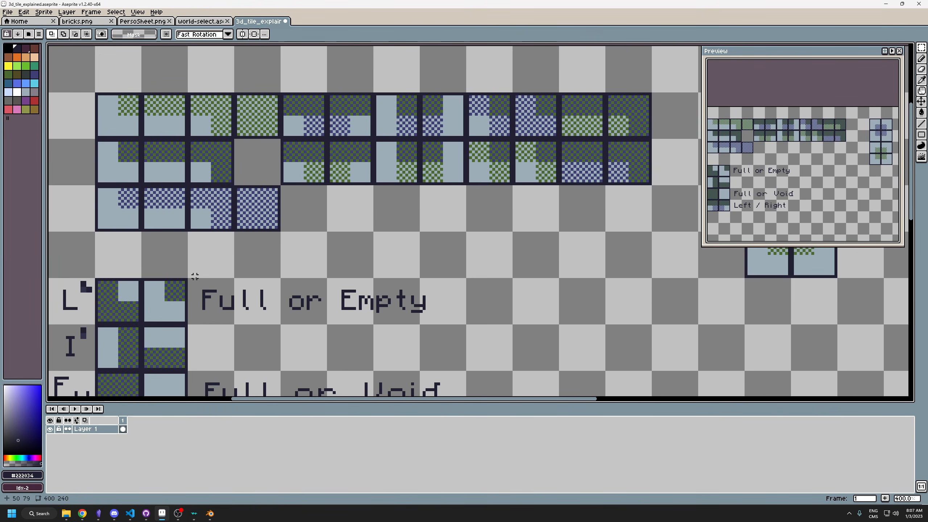
- Examine the tile combination chart and its Full or Empty, Full or Void and Left / Right naming legend, marking one mixed tile
scroll(197, 270, down, 4)
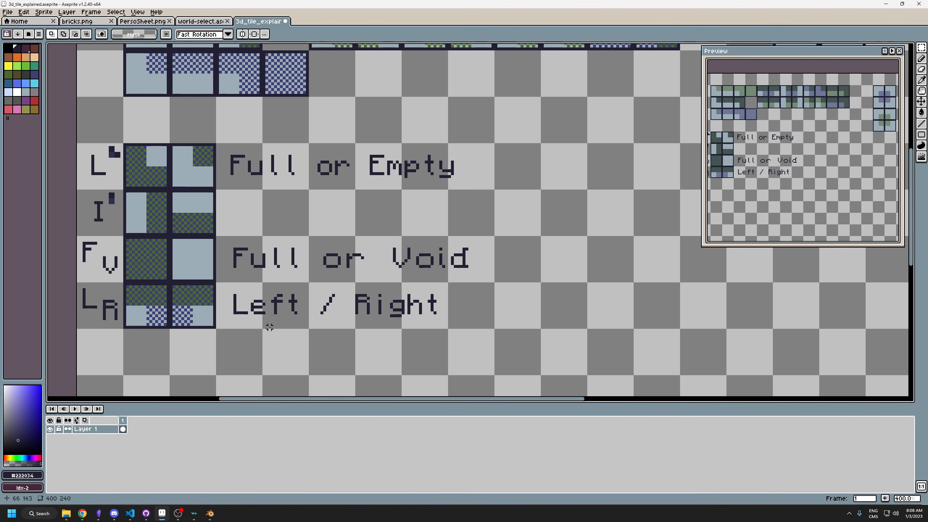
scroll(265, 322, up, 5)
scroll(266, 322, right, 5)
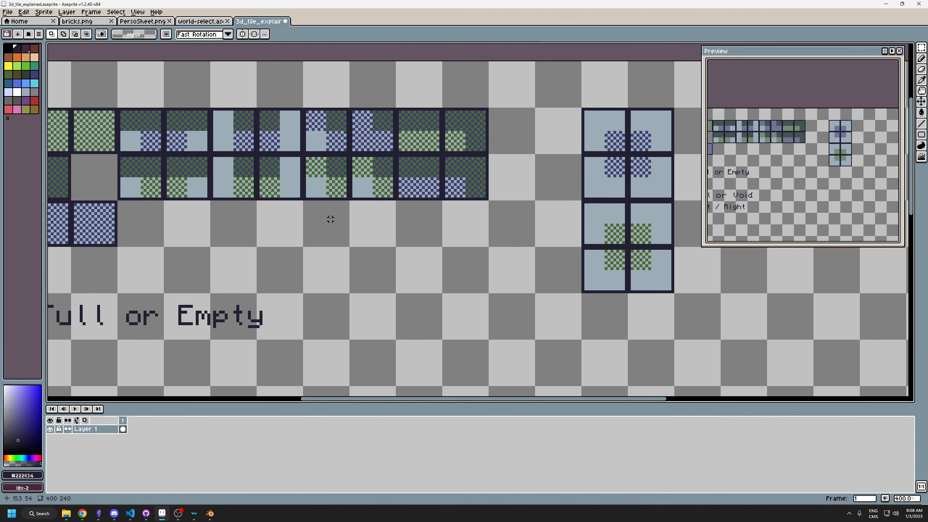
drag(313, 114, 320, 129)
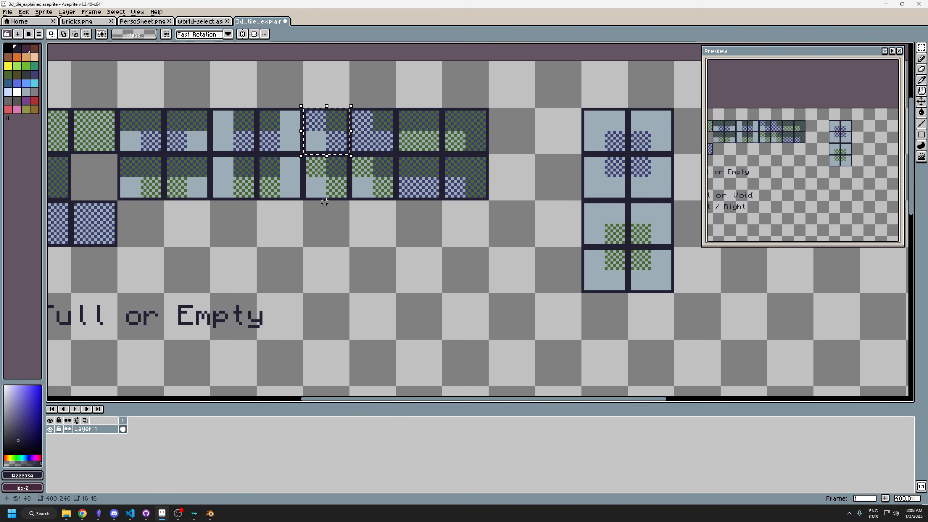
key(ctrl+shift+v)
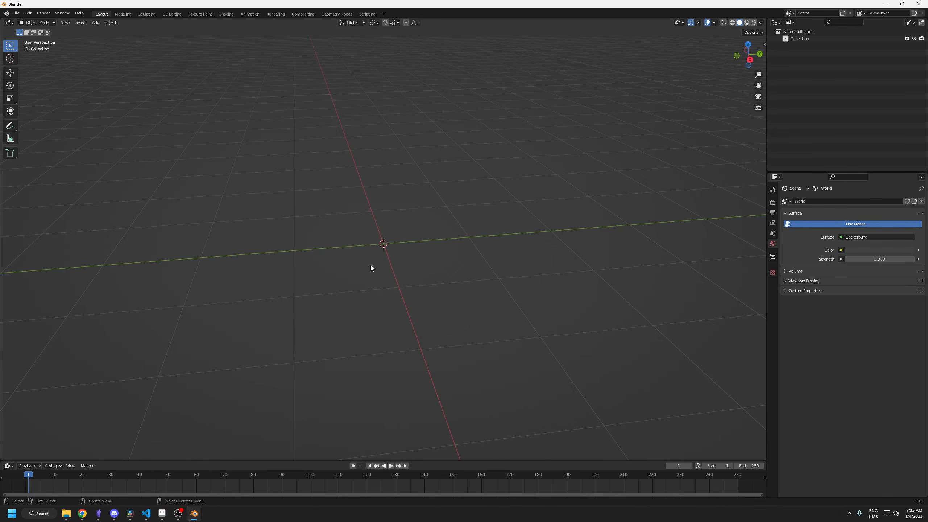
- Switch to Blender and add a plane mesh at the world origin
key(shift+a)
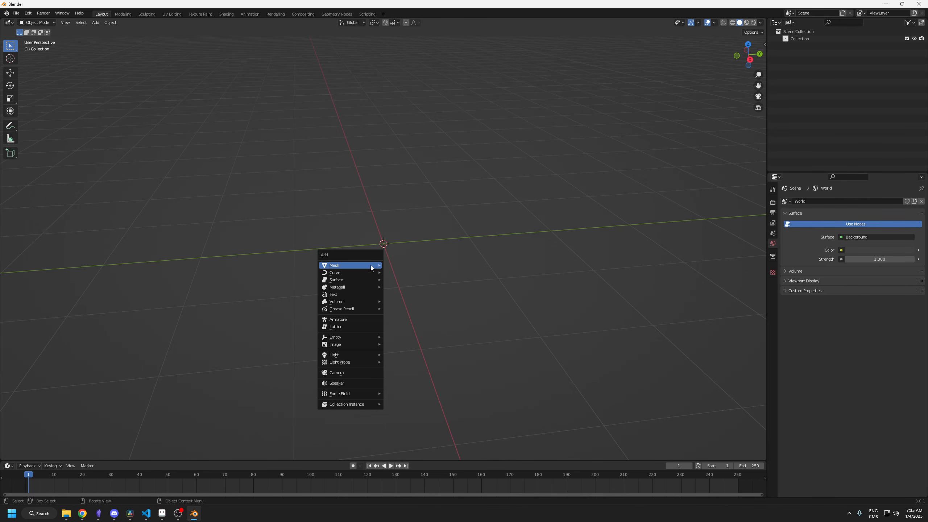
mouse_move(371, 265)
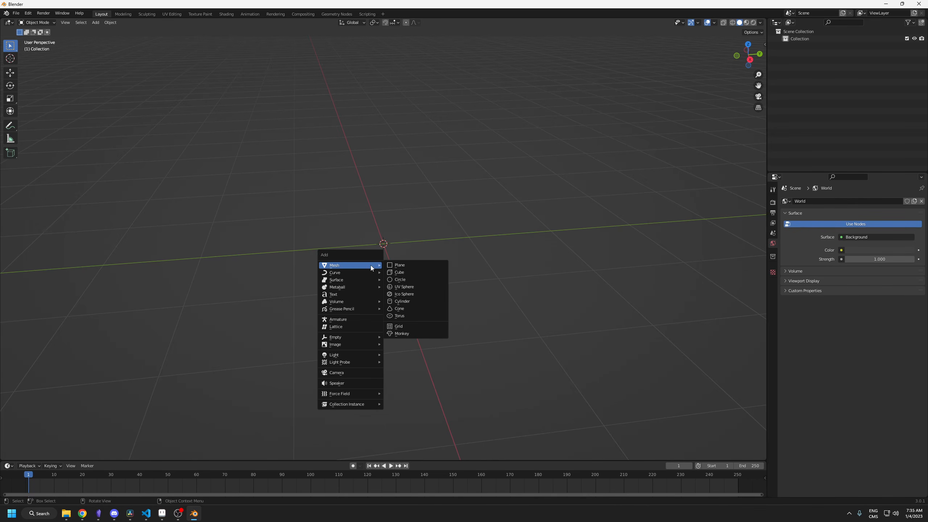
click(406, 265)
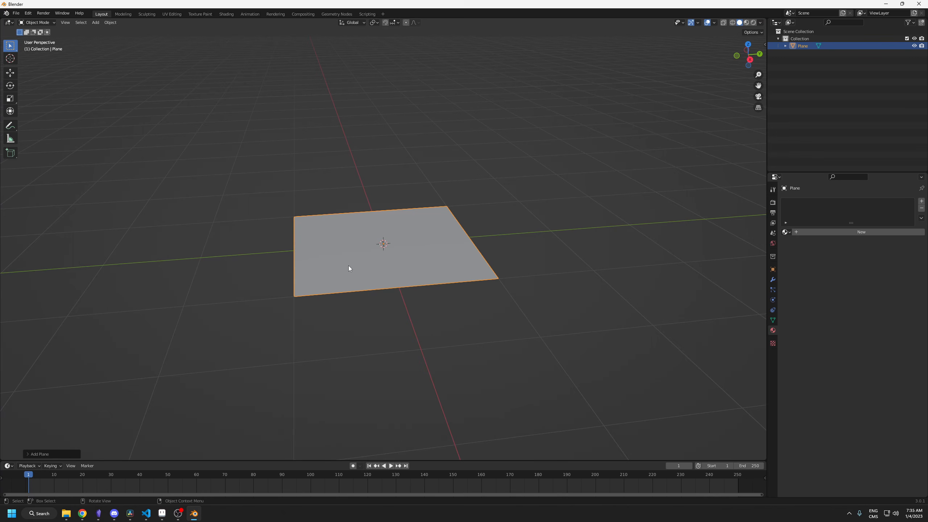
- In Edit Mode, raise the plane's geometry 0.5 m along Z and subdivide it into four faces
key(Tab)
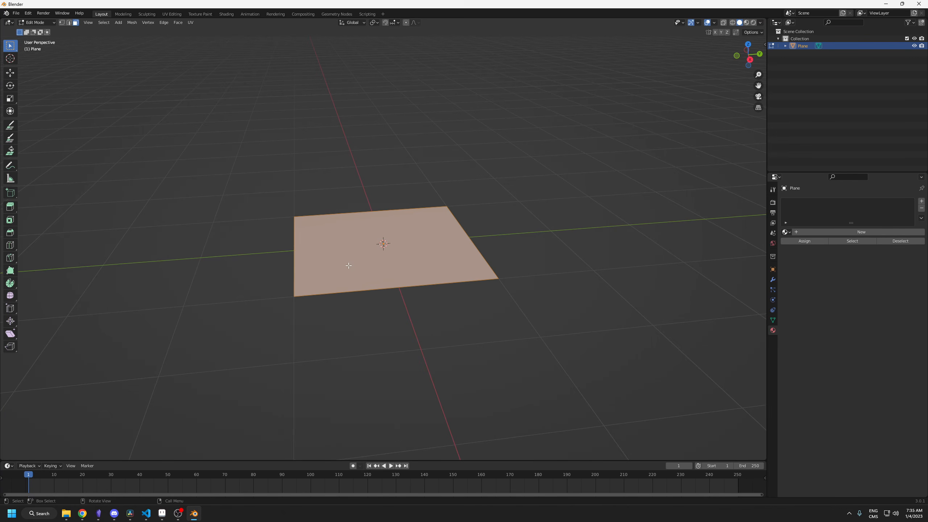
key(g)
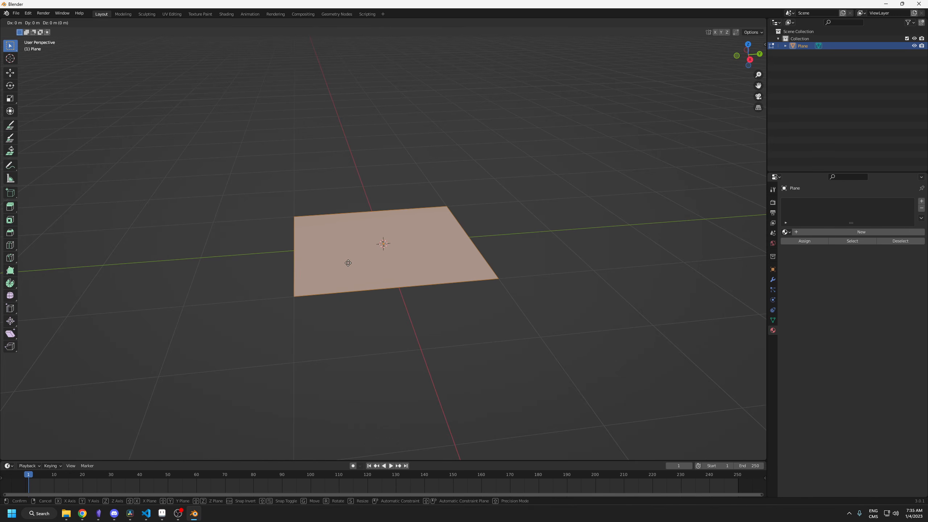
key(z)
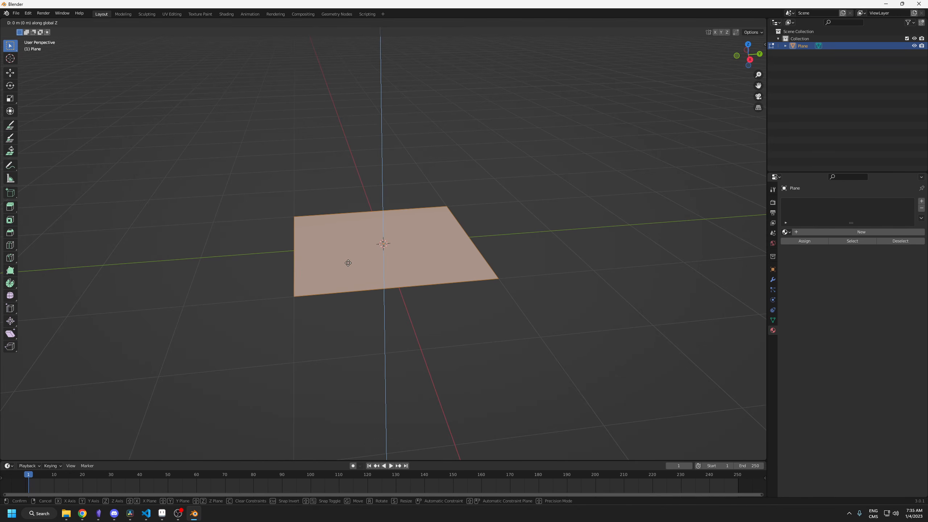
text(.5)
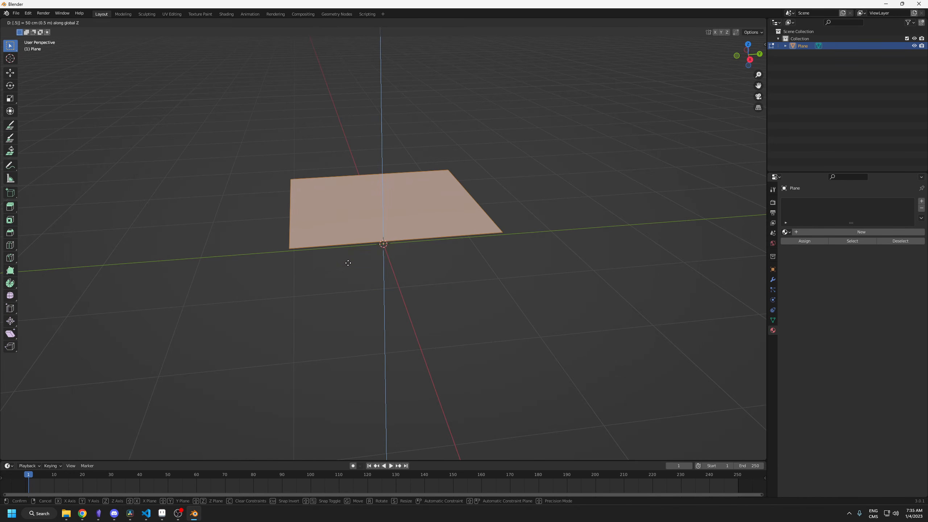
key(Return)
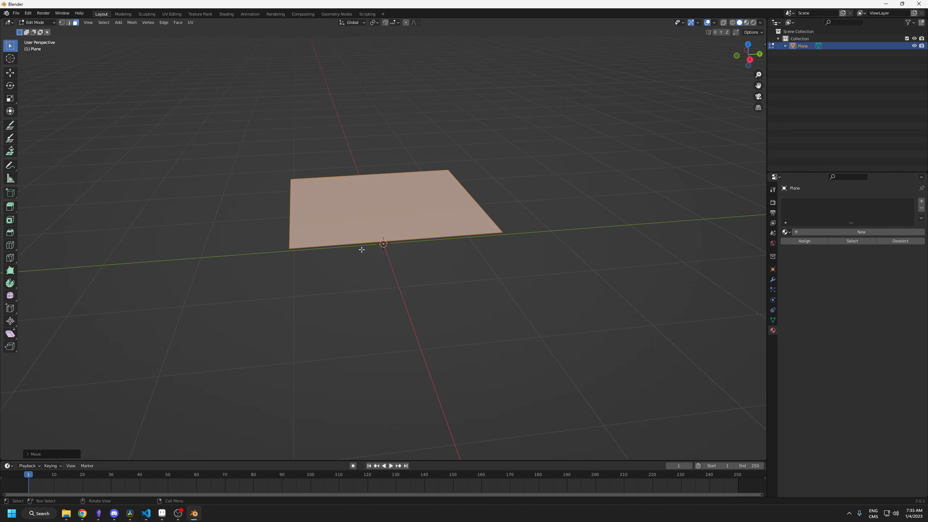
right_click(367, 221)
click(367, 219)
- Create a new material on the plane and name it Grass_Brick
click(823, 232)
double_click(811, 203)
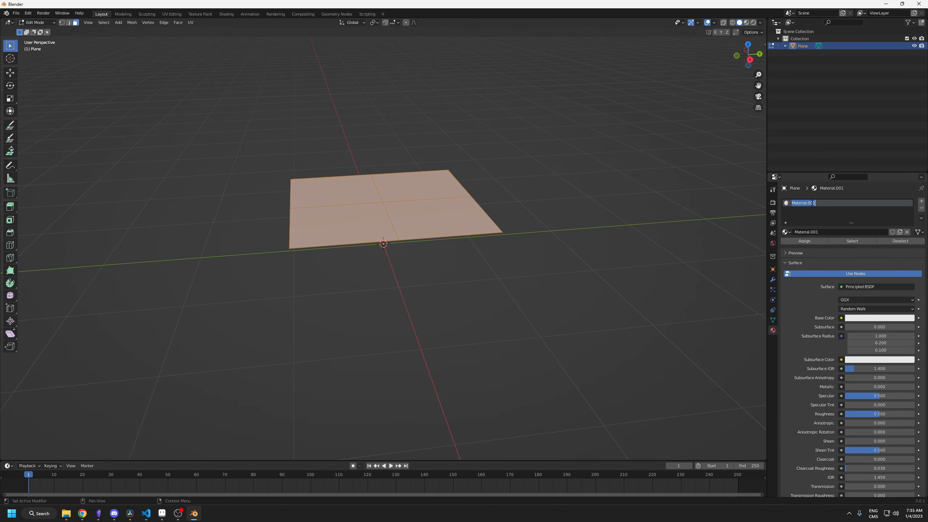
text(Grass_Brick)
key(Return)
- Use the image texture 3d_tile_brick_grass.png as the material's base color and display the viewport in Material Preview
click(842, 318)
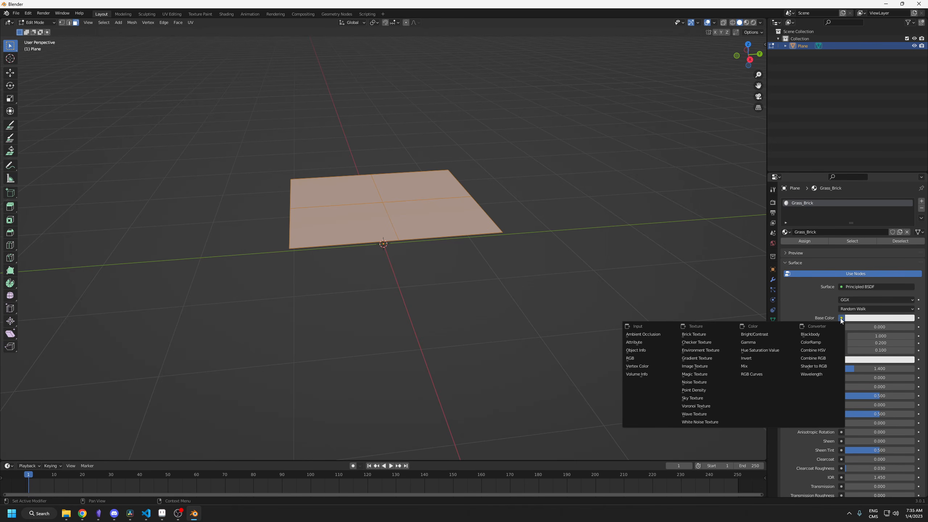
click(695, 366)
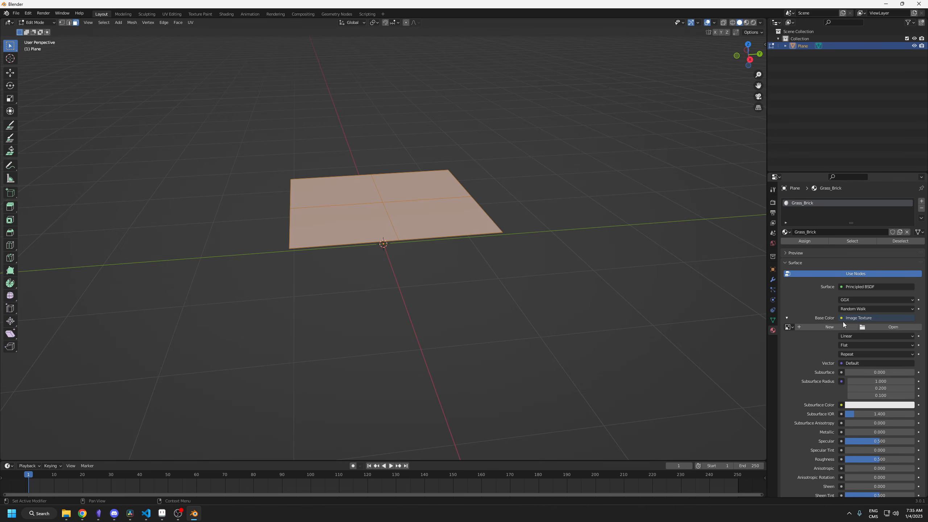
click(870, 327)
double_click(380, 193)
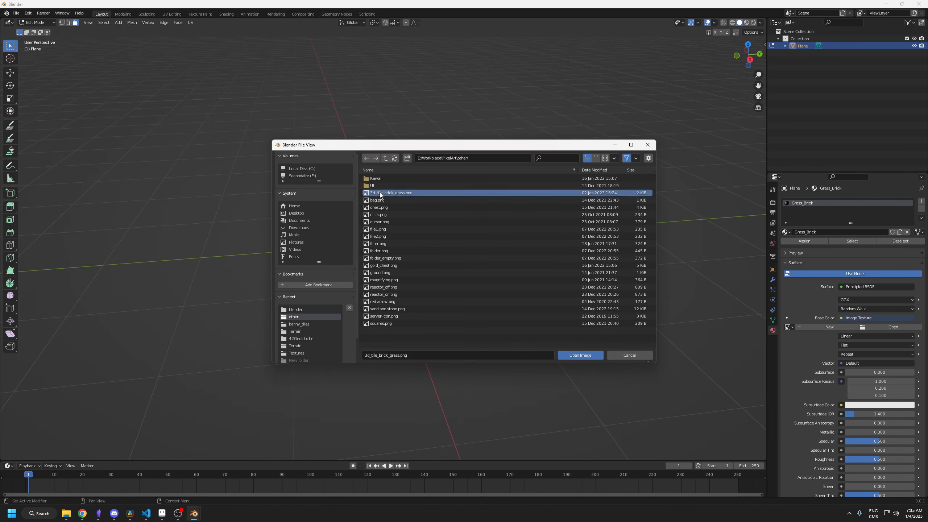
click(746, 23)
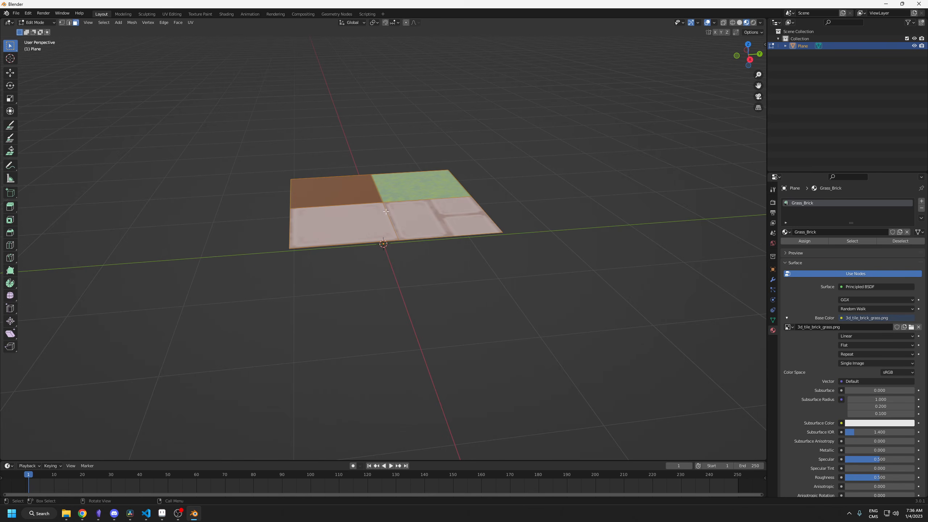
middle_drag(386, 211, 411, 252)
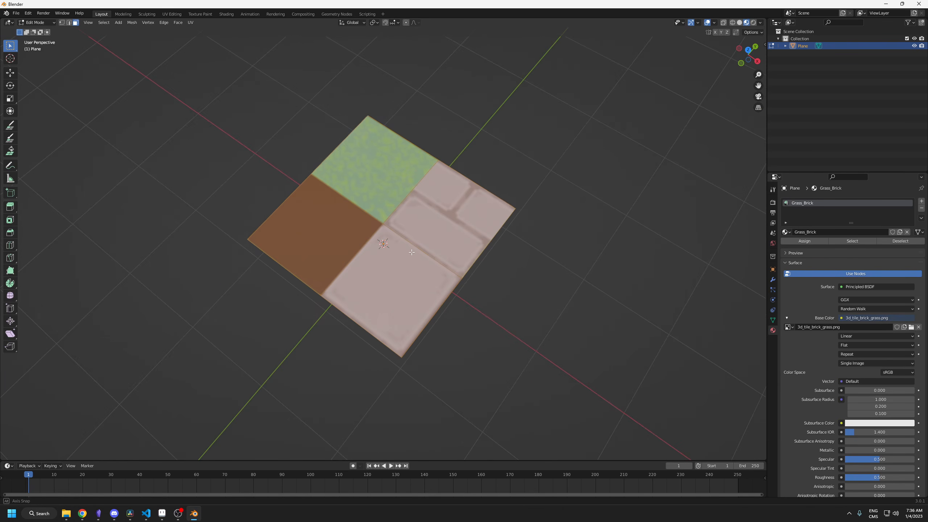
- Set the texture interpolation to Closest, and the material's specular to 0 and roughness to 1
click(851, 337)
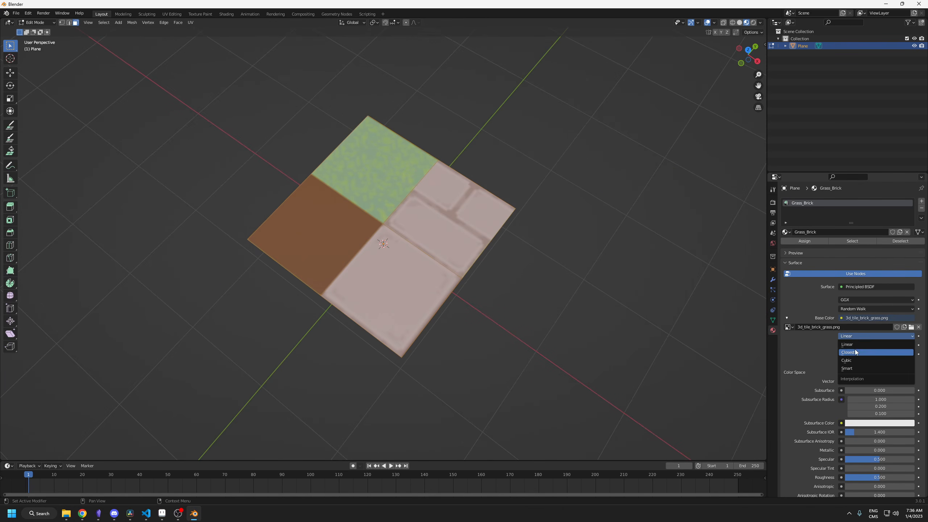
click(854, 352)
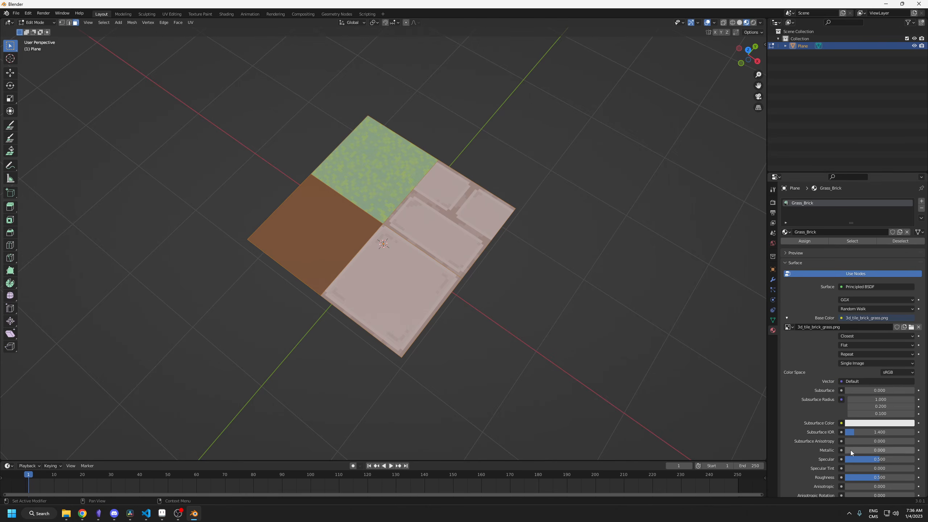
scroll(877, 451, down, 5)
drag(879, 386, 913, 405)
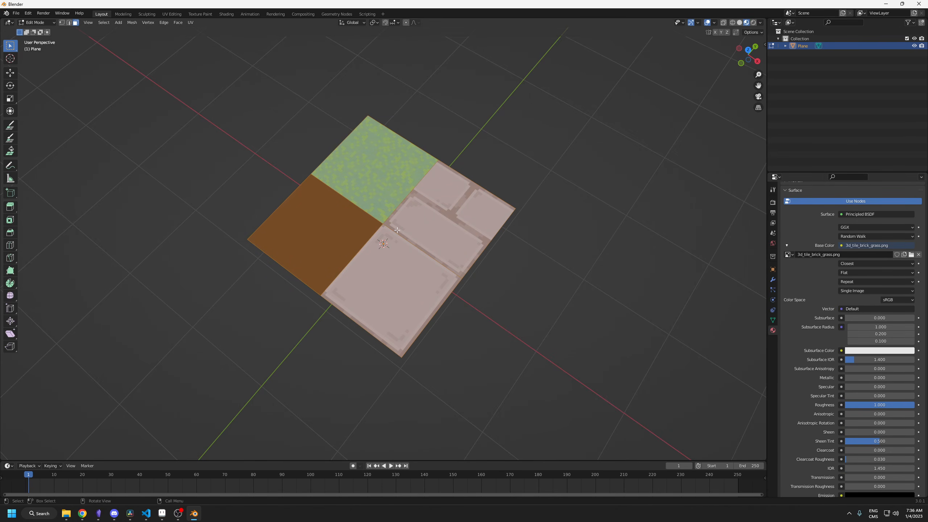
- Open the UV Editing workspace, narrow the UV editor around the texture, and show the 3D view in Material Preview
click(172, 13)
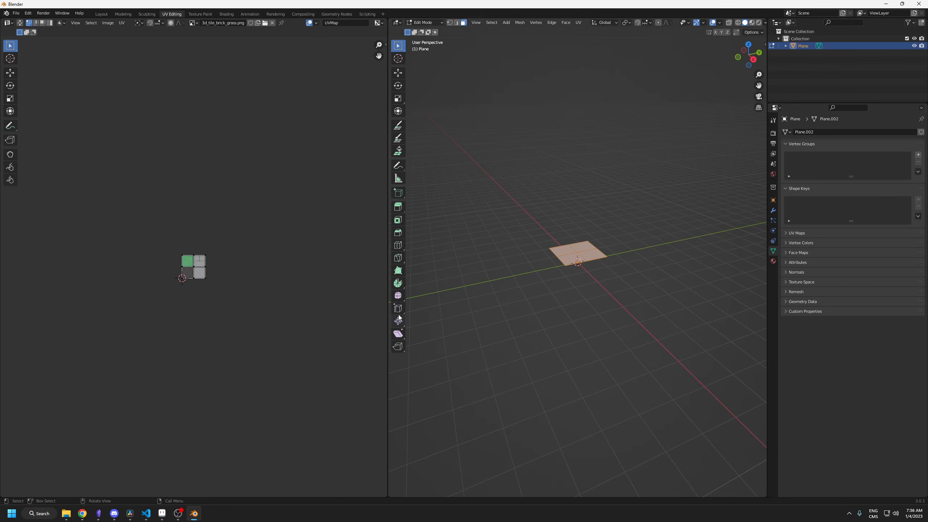
drag(387, 295, 123, 295)
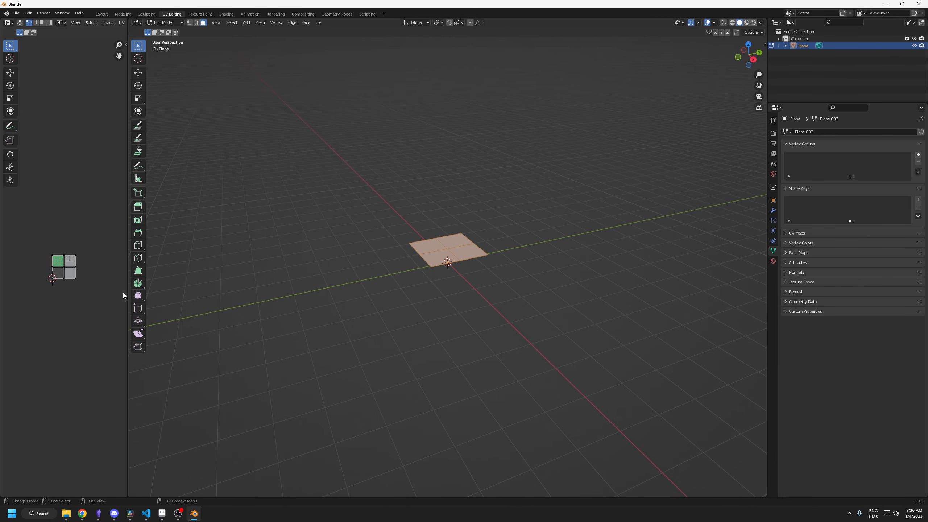
scroll(92, 285, up, 8)
scroll(92, 285, down, 2)
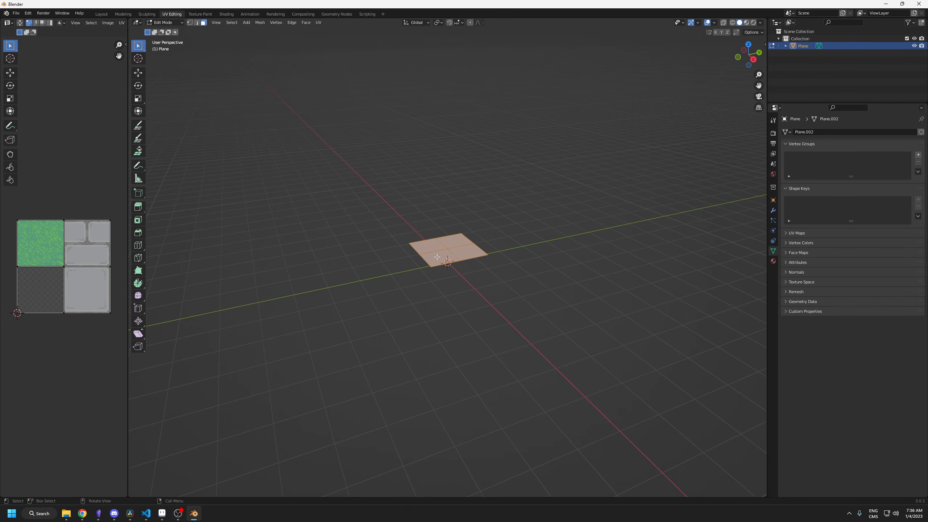
middle_drag(437, 254, 441, 271)
click(745, 24)
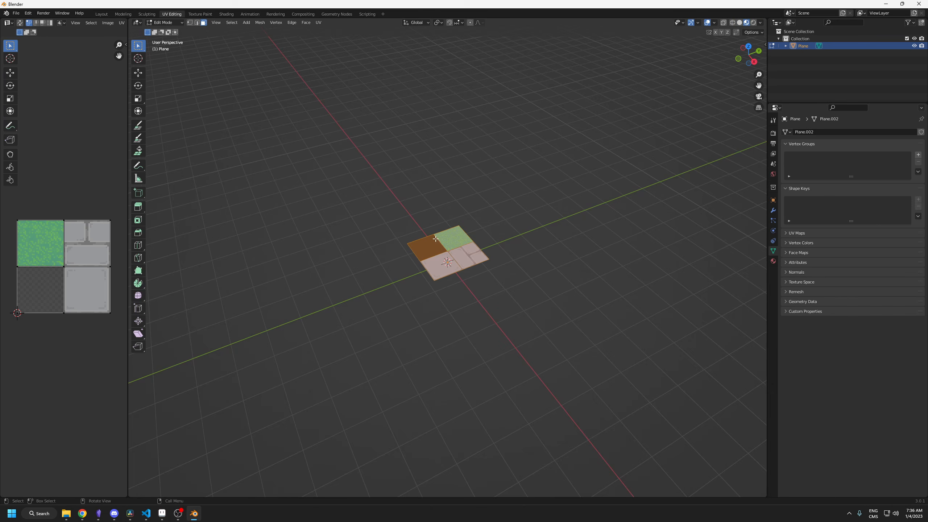
- Move the UVs of the plane's brown face onto the green grass area of the texture
click(441, 258)
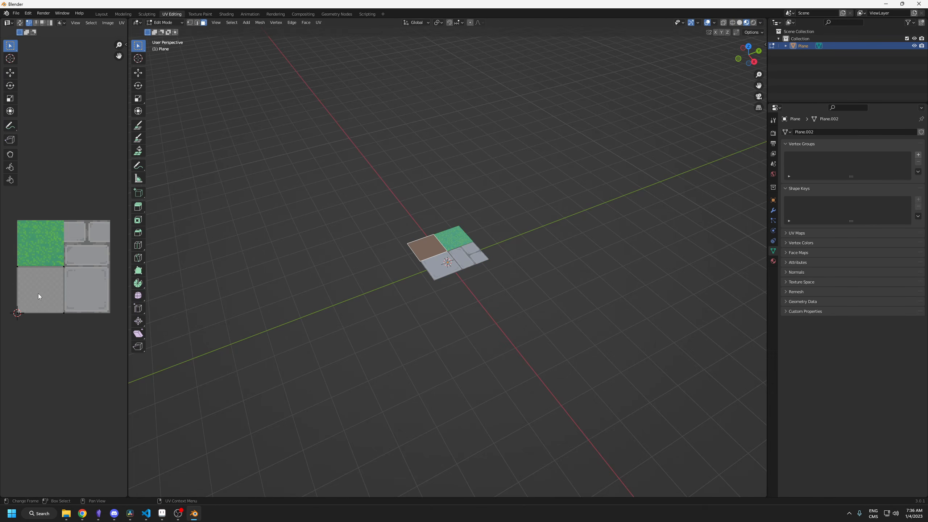
key(g)
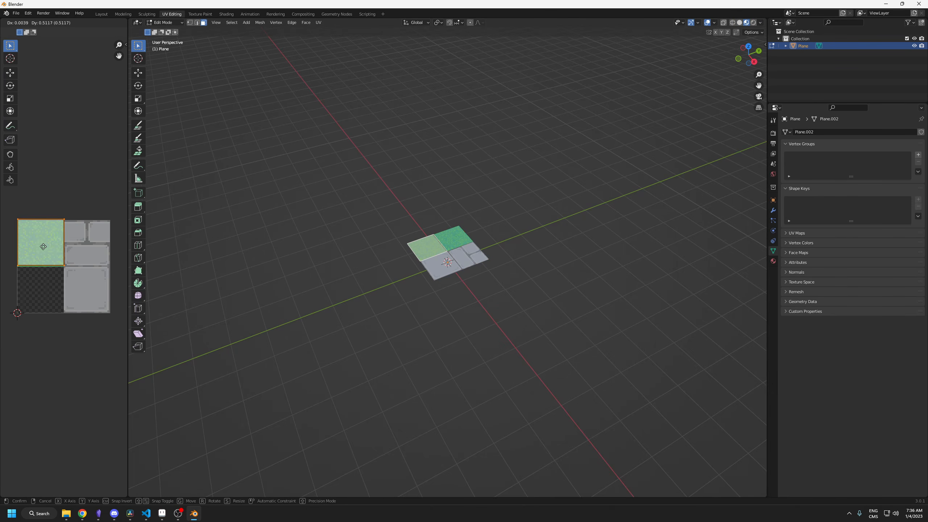
click(43, 247)
- Turn on snapping to pixels for UVs and widen the UV editor around the grass area
click(121, 23)
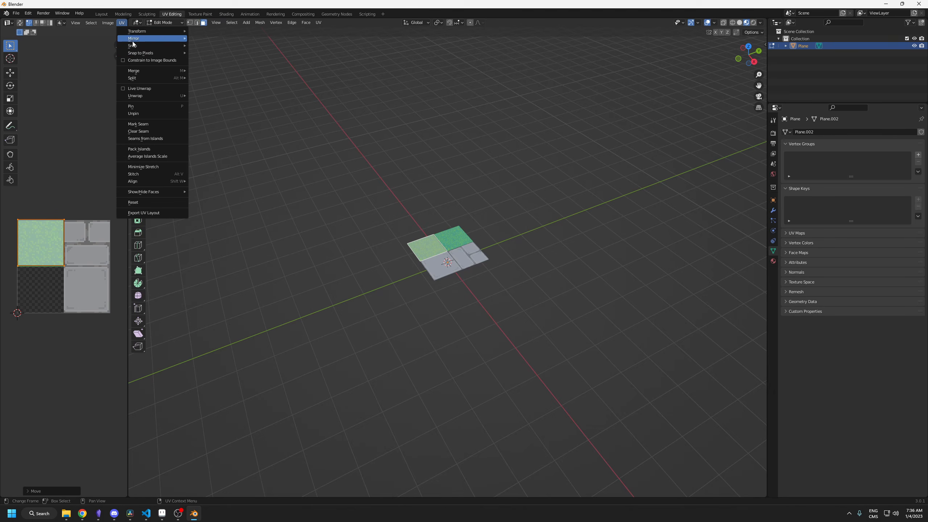
mouse_move(157, 53)
click(201, 59)
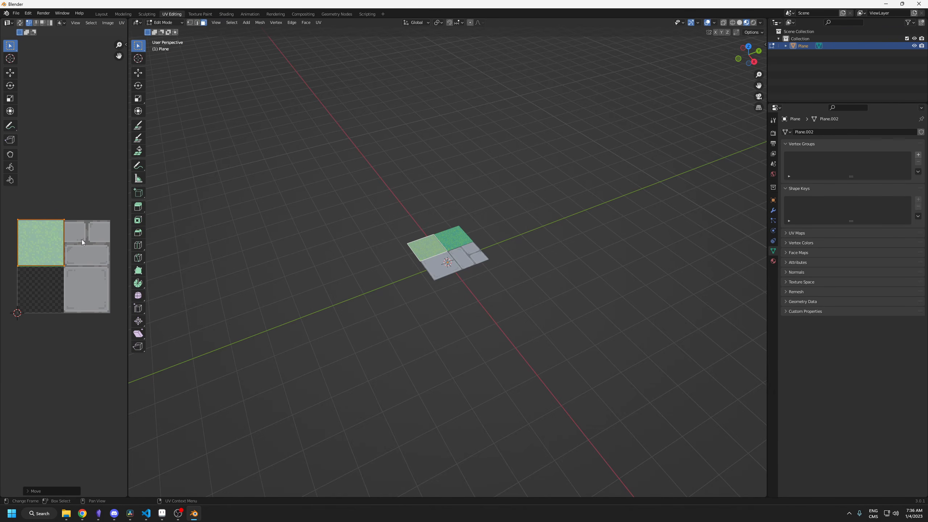
scroll(41, 264, up, 4)
middle_drag(41, 264, 65, 270)
drag(128, 258, 192, 258)
scroll(108, 238, up, 1)
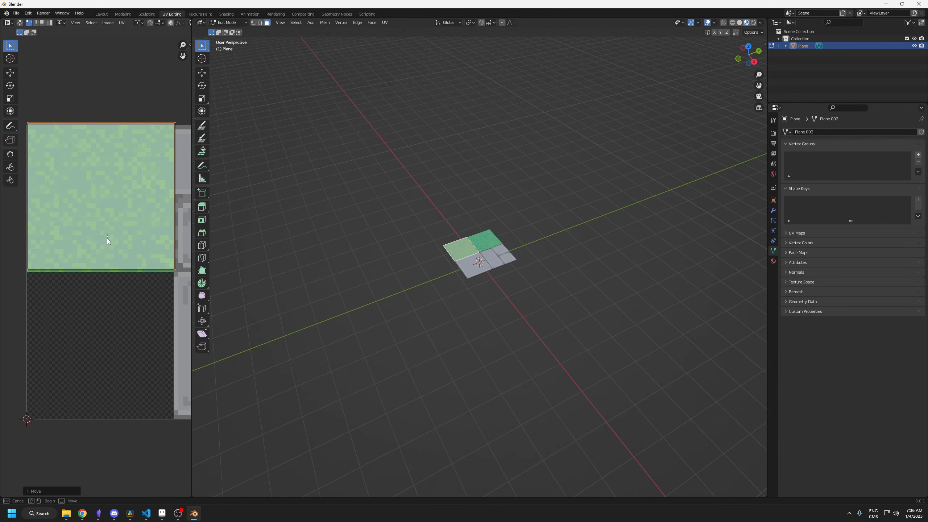
- Move the UVs of the plane's two brick faces onto the grass area, then deselect all faces
click(498, 256)
key(g)
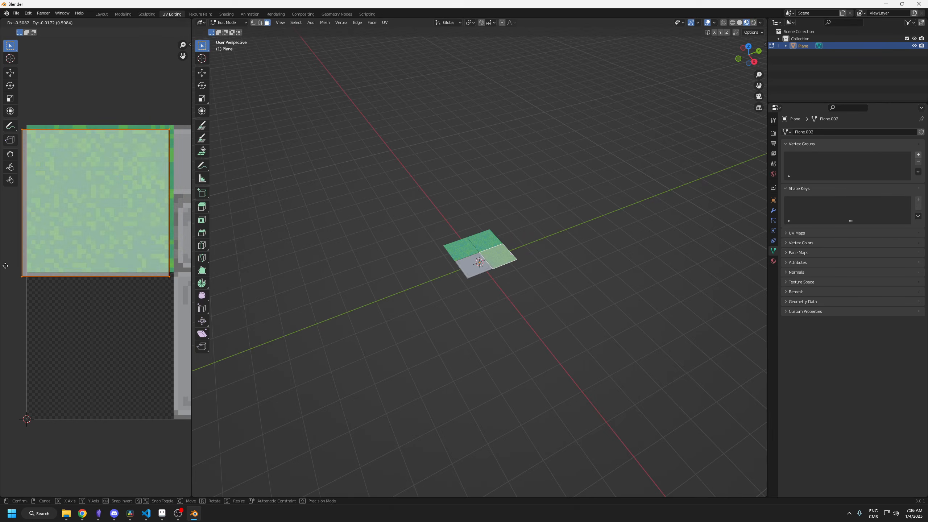
click(7, 264)
click(474, 265)
key(g)
click(9, 127)
click(486, 241)
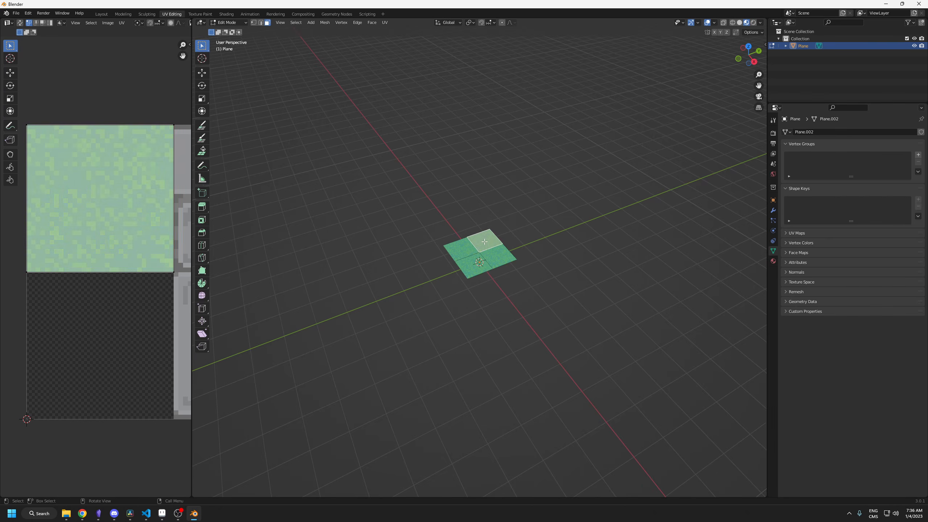
scroll(490, 249, up, 8)
click(549, 325)
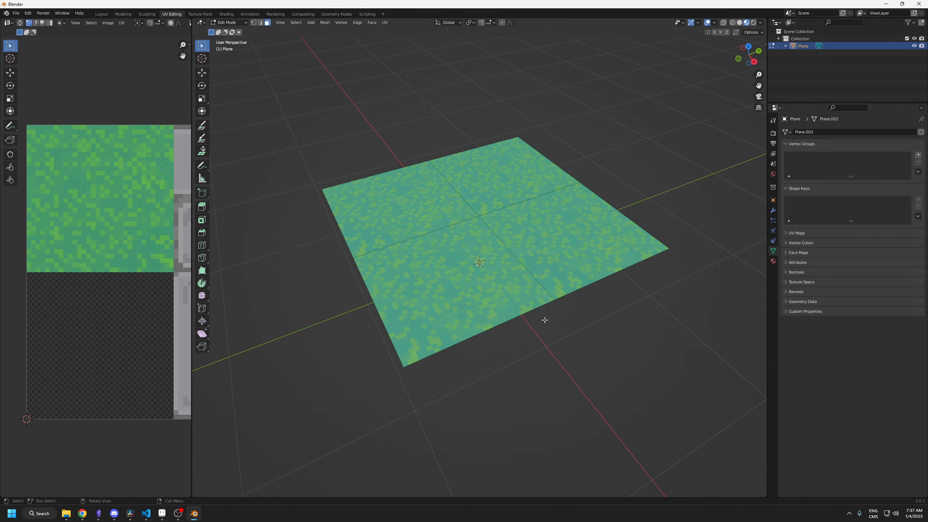
- Rename the plane object to V_F
double_click(803, 47)
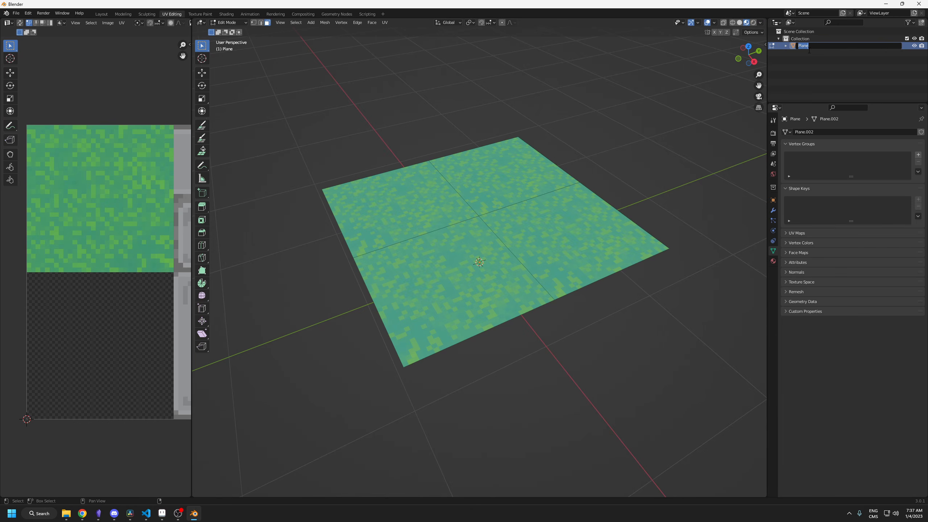
text(V_F)
key(Return)
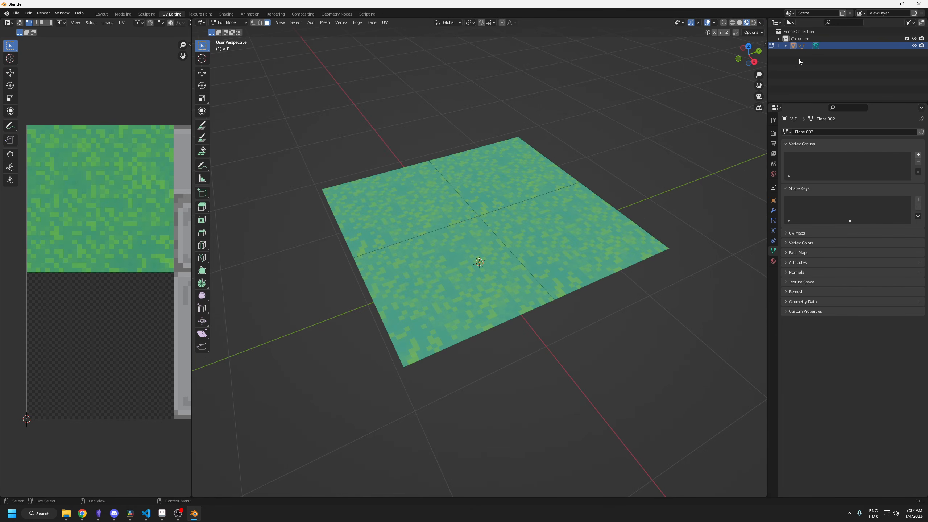
- Leave edit mode, duplicate the V_F tile and place the copy edge to edge beside the original along X
key(Tab)
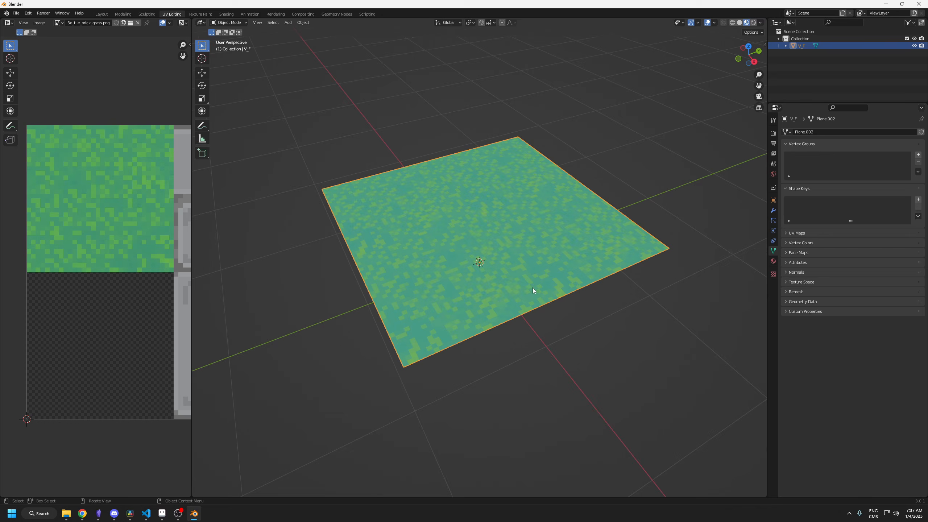
middle_drag(490, 329, 403, 243)
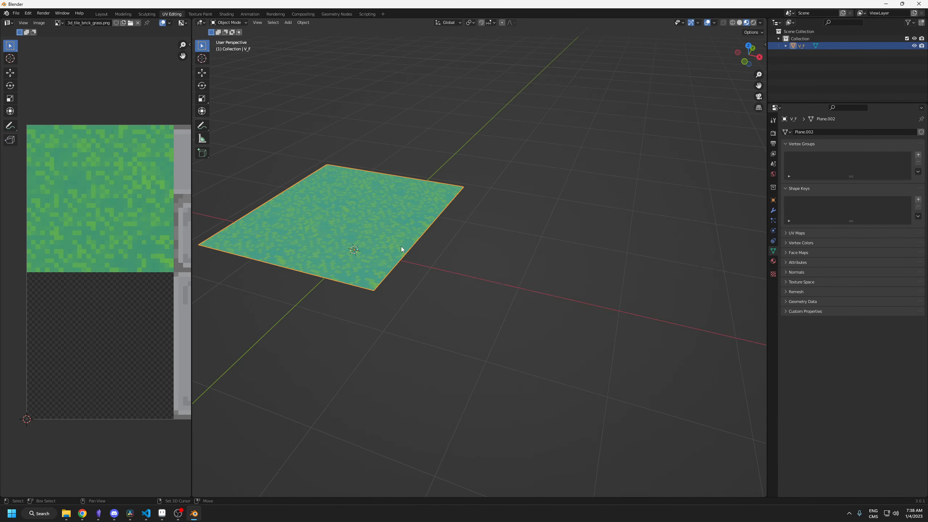
key(shift+d)
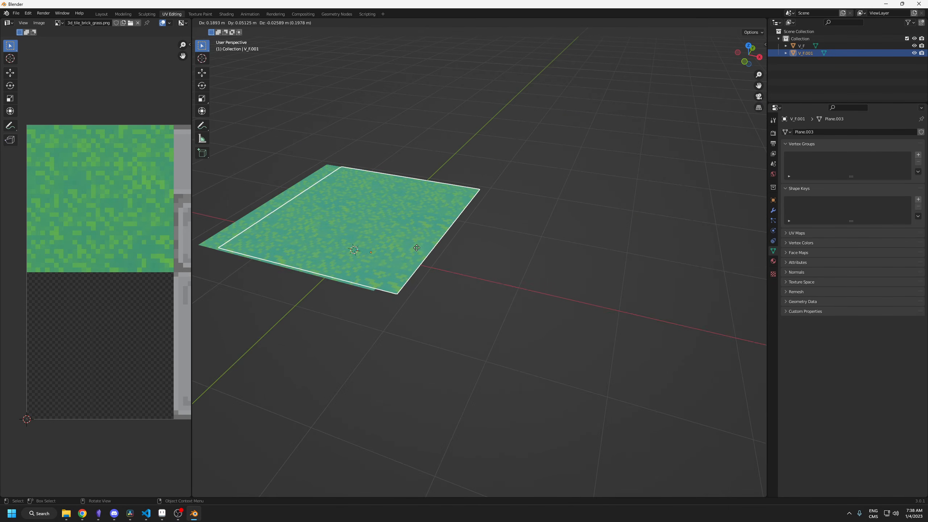
click(551, 289)
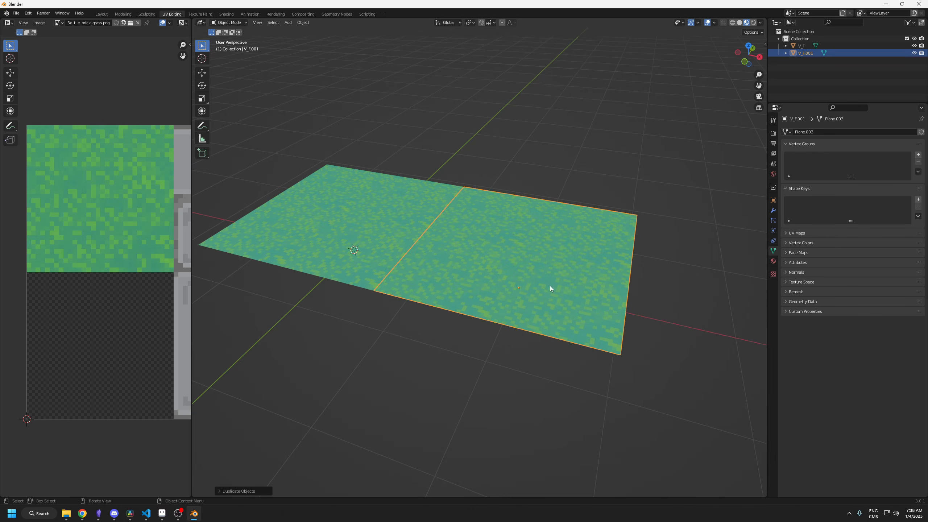
shift+middle_drag(558, 296, 519, 293)
- Delete the two faces of the copied tile that lie farthest from the original tile
key(Tab)
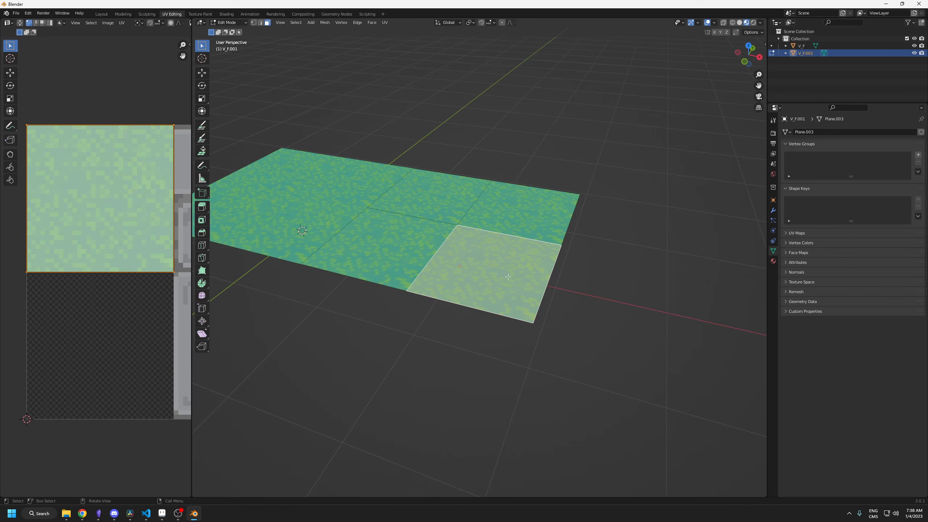
alt+click(516, 262)
key(x)
click(508, 281)
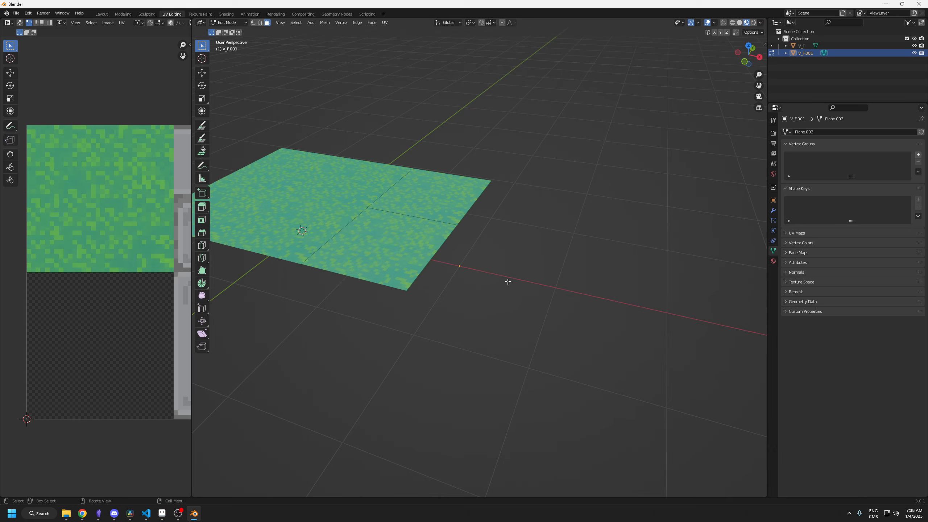
- Extrude the two outer edges of the copied tile's remaining grass strip 0.5 m upward along Z
key(2)
click(447, 236)
shift+click(461, 217)
middle_drag(436, 236, 453, 234)
key(e)
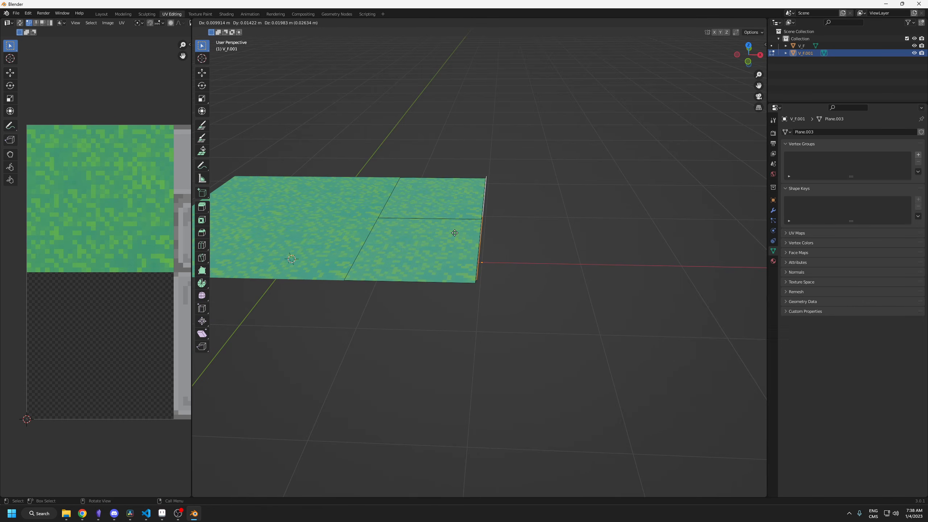
key(z)
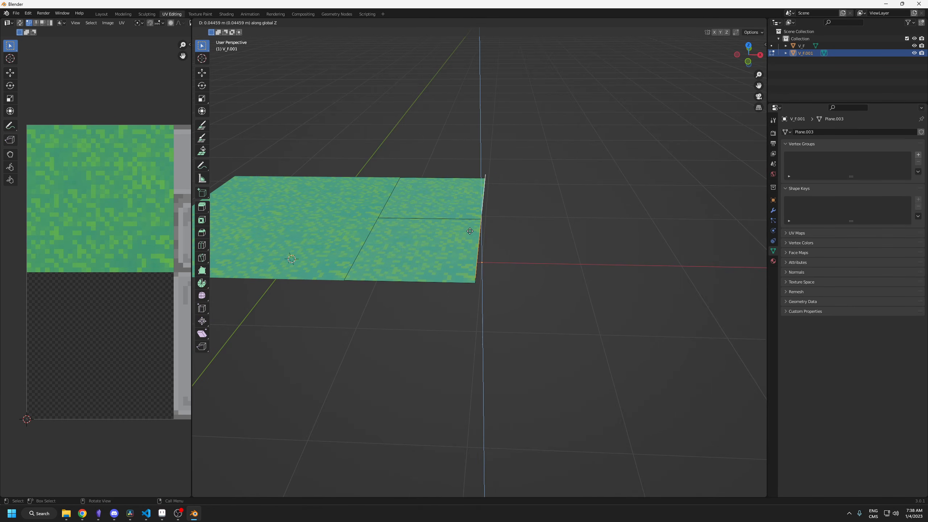
text(.5)
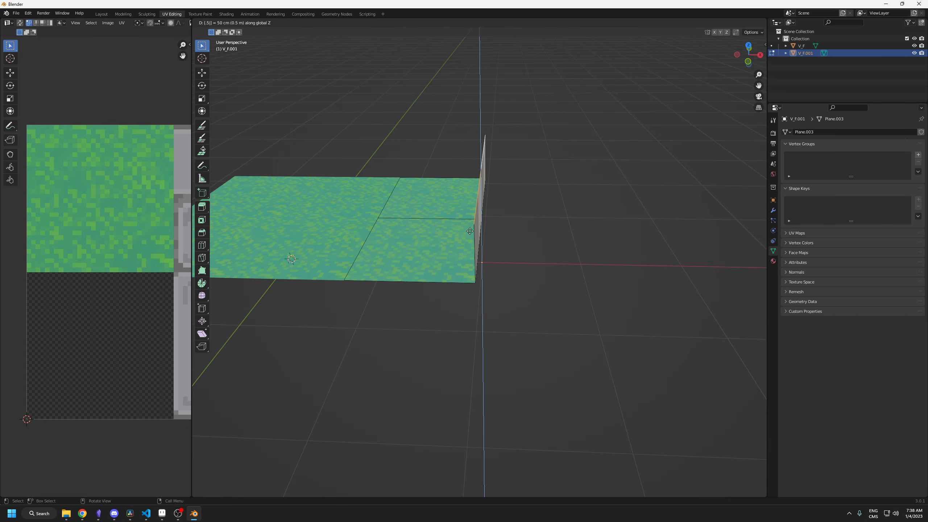
key(Return)
- Extrude the low wall's upper edges outward along X as a ledge and extrude the ledge's outer edges 1.5 m downward
key(g)
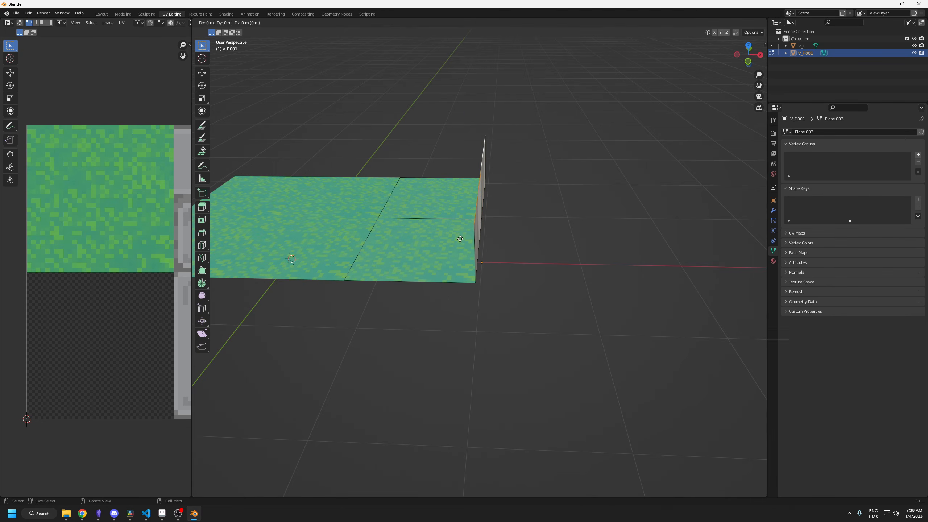
key(x)
key(Escape)
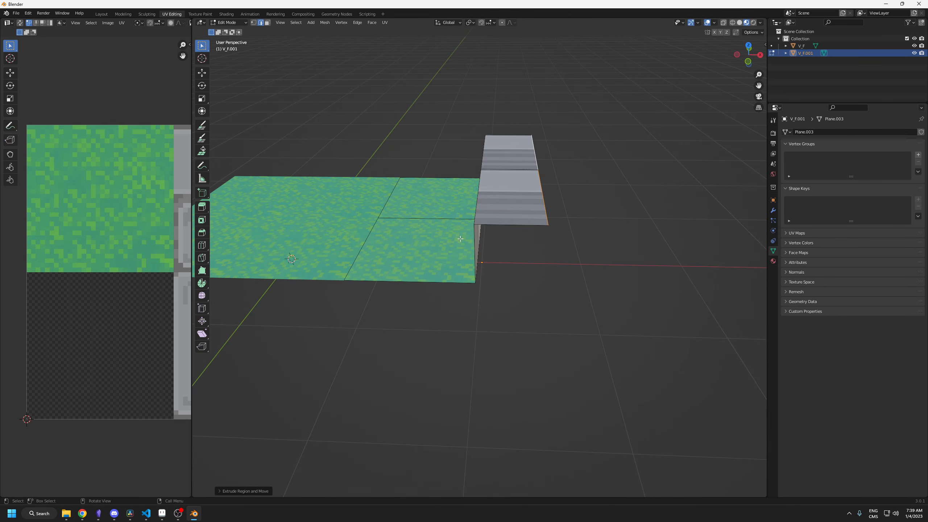
text(ez1.5)
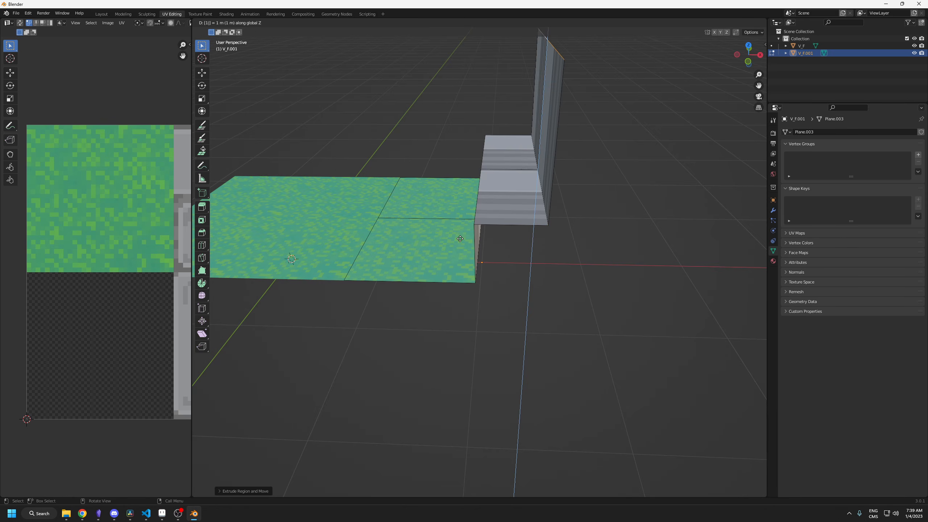
key(minus)
key(Return)
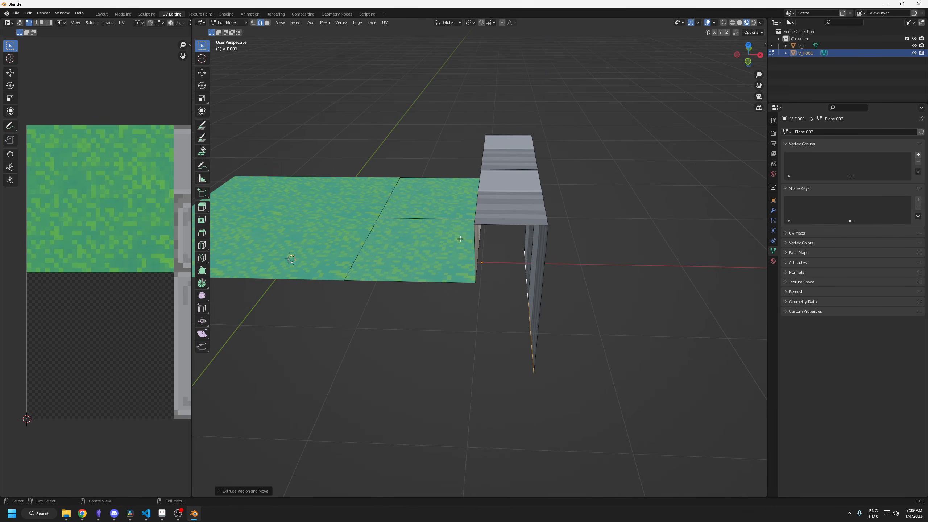
- Add a centered horizontal loop cut across the tall outer wall
middle_drag(483, 287, 439, 285)
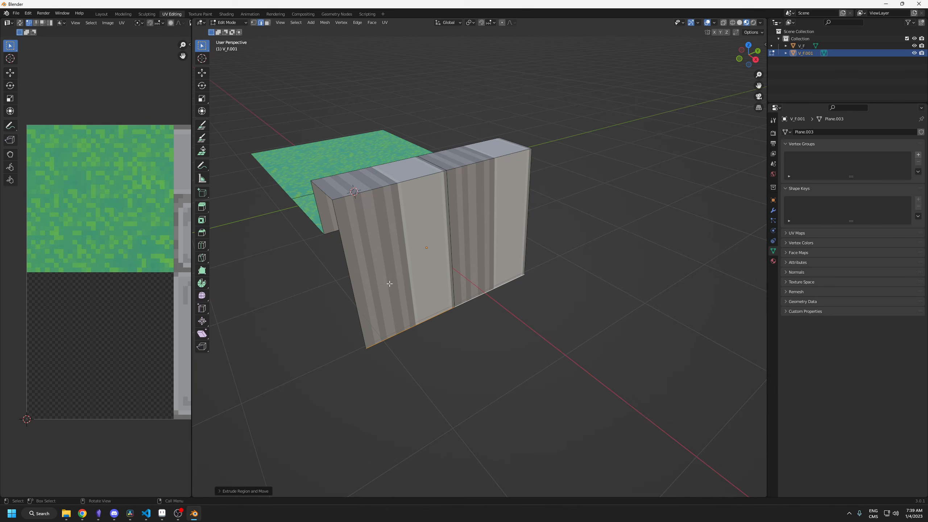
middle_drag(373, 267, 372, 278)
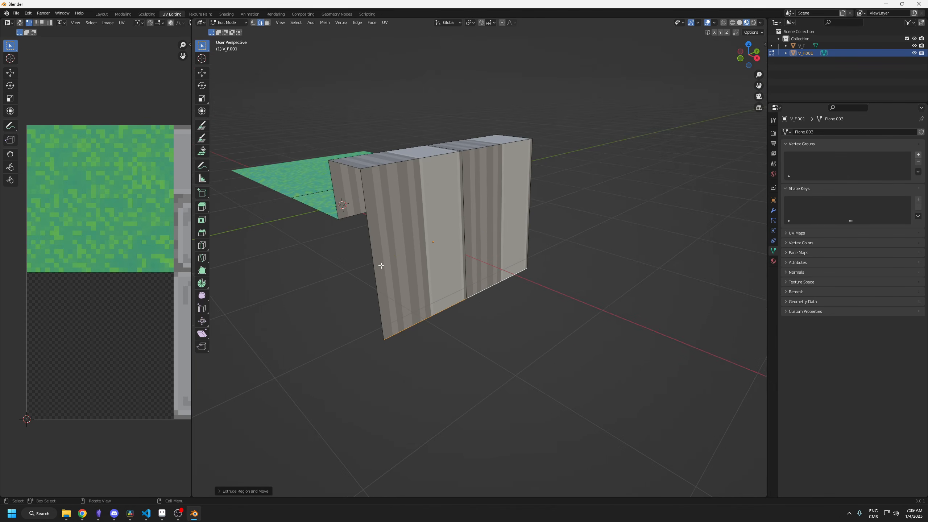
key(ctrl+r)
click(382, 236)
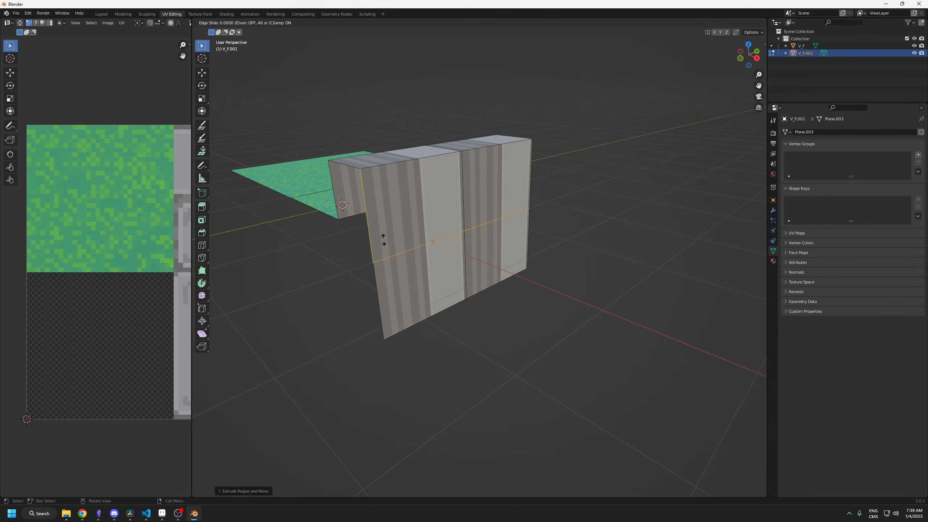
right_click(369, 212)
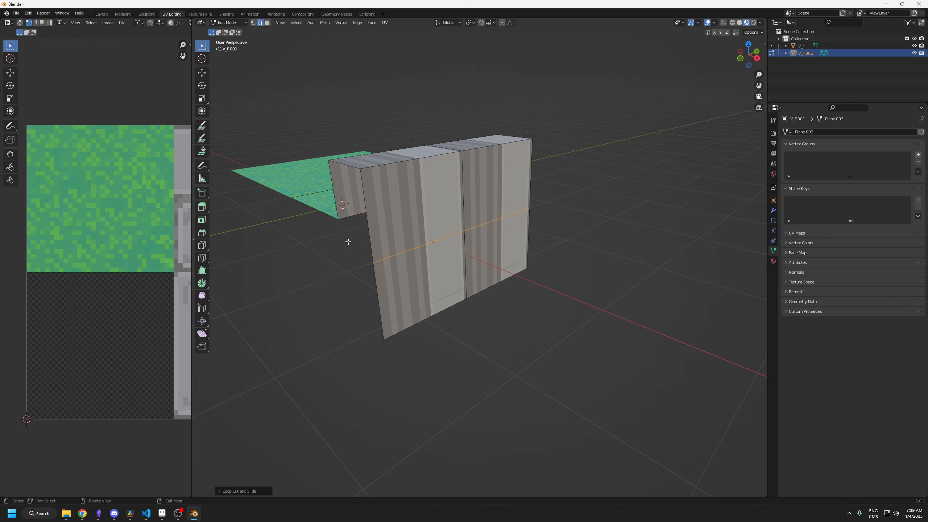
- Set snapping to vertices and slide the wall's new edge loop up to the height of the grass strip's corner
key(1)
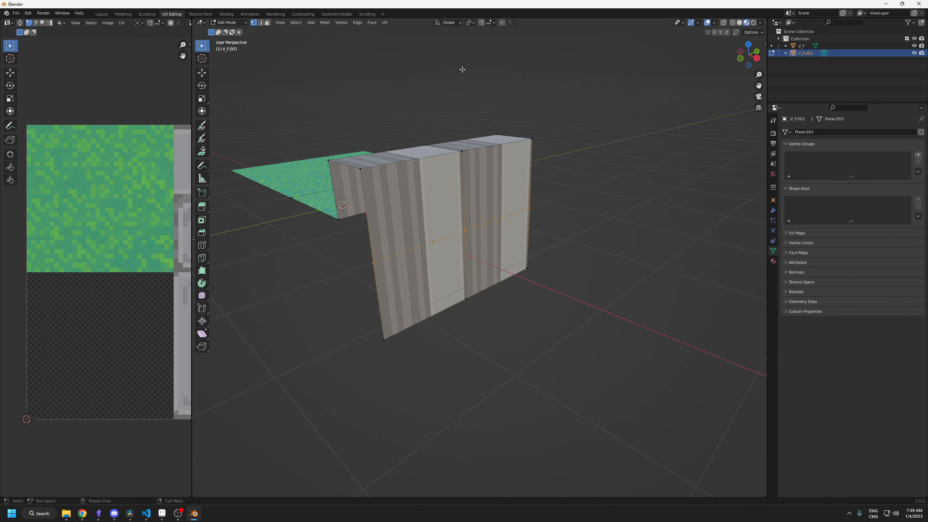
click(492, 23)
click(475, 53)
key(g)
key(g)
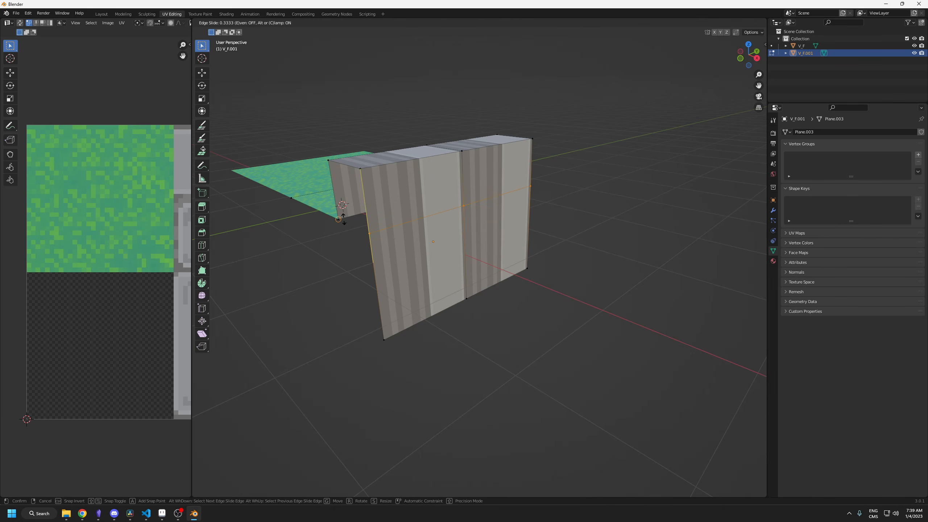
click(343, 220)
- Select all faces of the inner wall, ledge and outer wall and unwrap them with Cube Projection
middle_drag(348, 238, 492, 205)
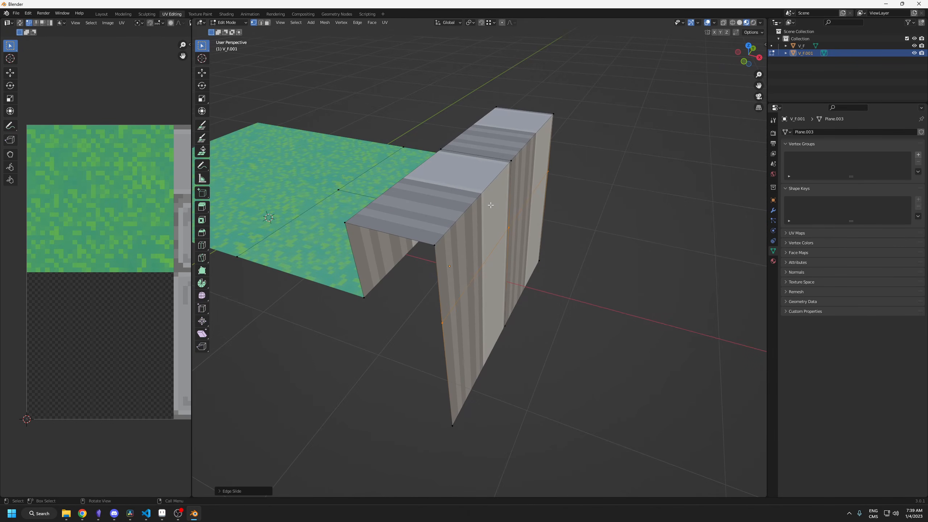
key(3)
drag(495, 159, 512, 239)
middle_drag(512, 234, 572, 216)
shift+drag(528, 164, 549, 199)
middle_drag(549, 199, 438, 206)
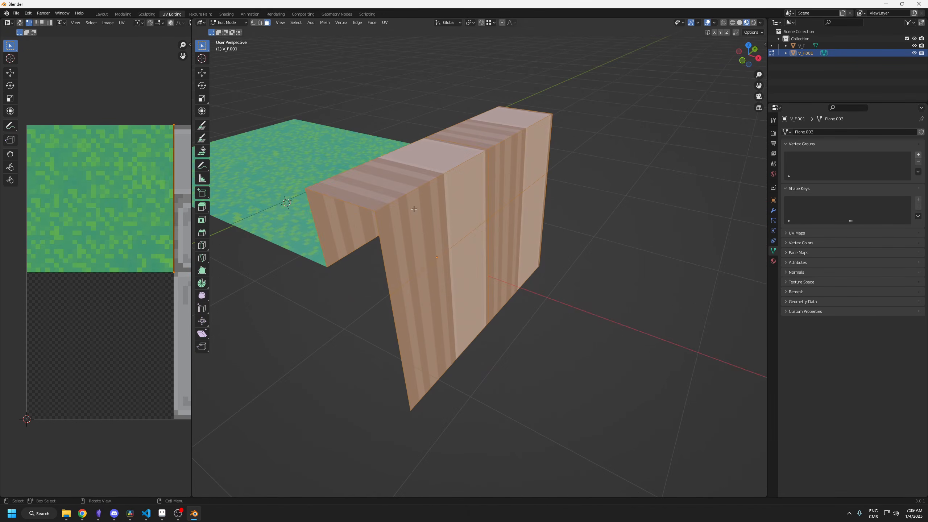
scroll(184, 216, down, 2)
middle_drag(185, 216, 89, 234)
scroll(89, 234, up, 1)
right_click(389, 218)
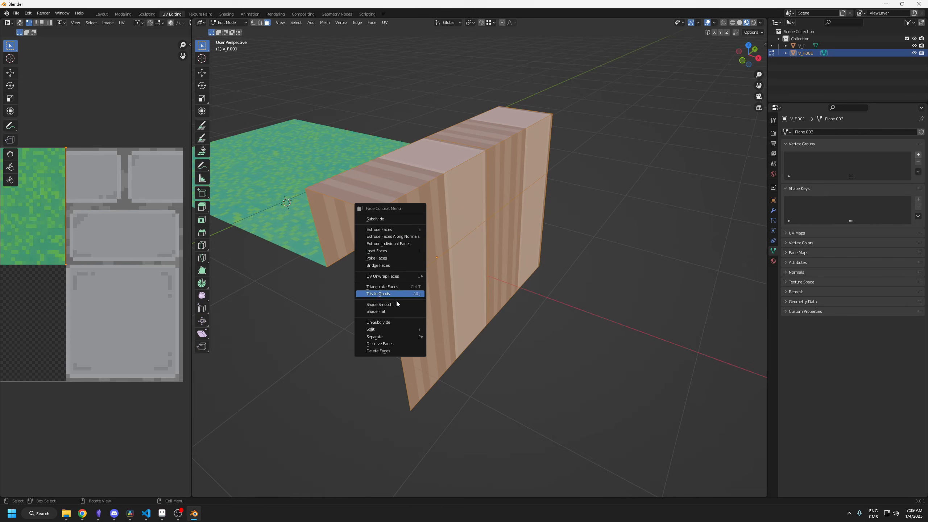
mouse_move(394, 278)
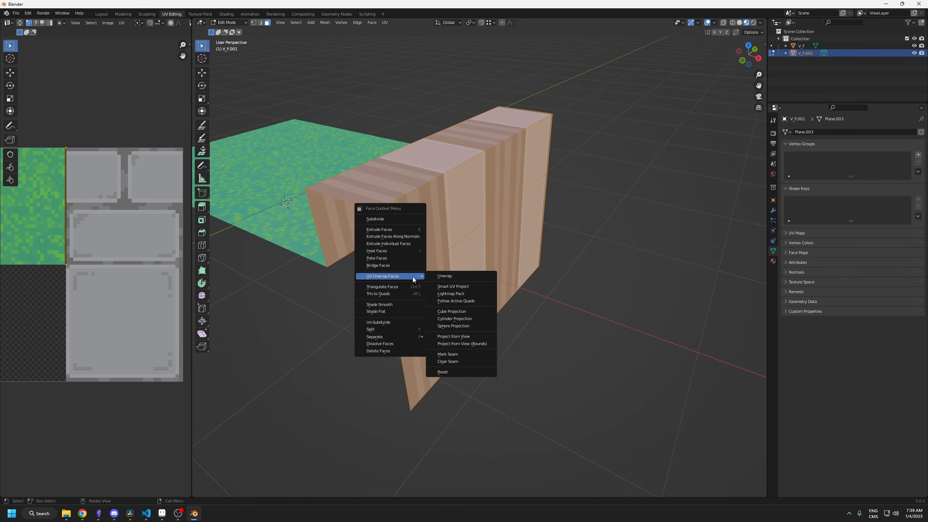
click(462, 311)
- Move the UVs of the outer wall's faces onto the brick areas of the texture to form a continuous brick pattern
scroll(114, 298, down, 1)
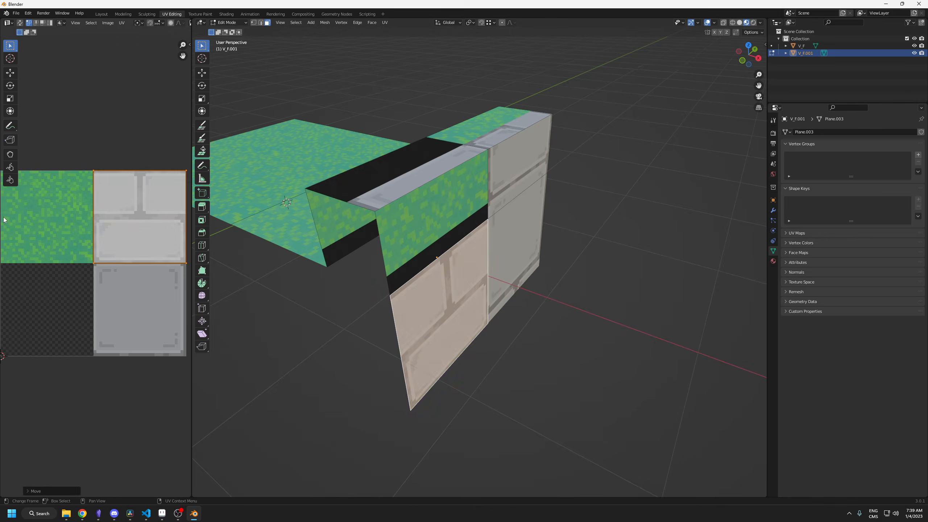
click(511, 253)
key(g)
click(435, 219)
key(g)
click(519, 165)
- Move and rotate the UVs of the ledge's top faces so each shows one full brick
click(398, 172)
click(490, 128)
key(g)
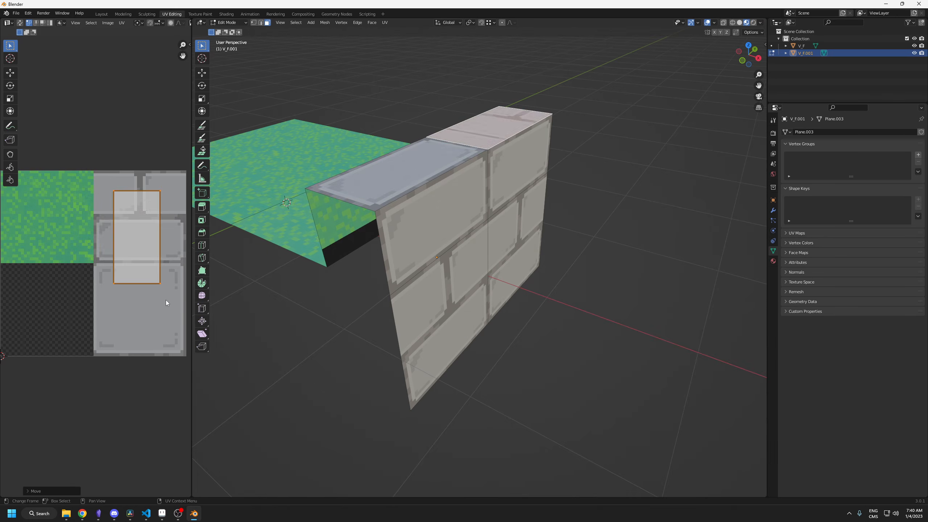
key(r)
key(g)
- Move and rotate the UVs of the remaining wall faces, including the short inner wall, onto the brick areas
middle_drag(347, 270, 438, 272)
click(504, 156)
key(g)
key(r)
click(581, 216)
key(g)
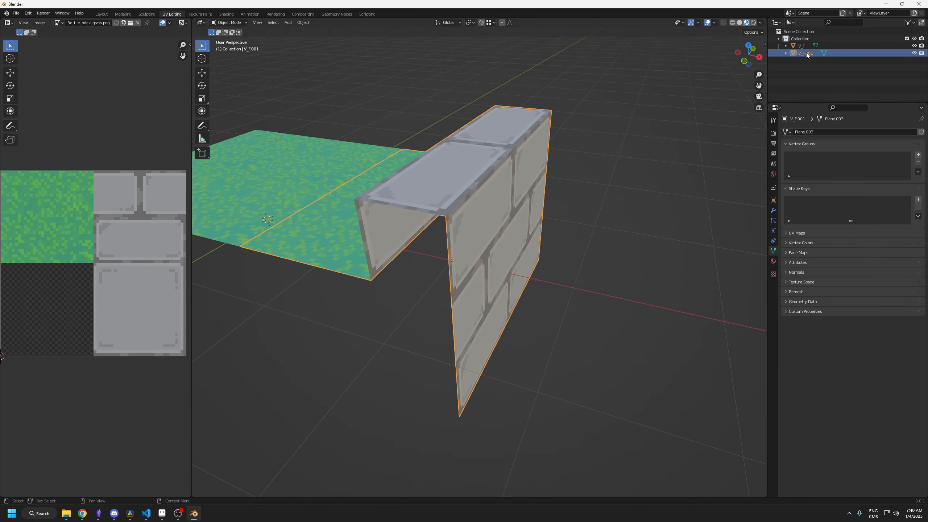
- Rename the wall tile object V_F.001 to V_I
double_click(806, 54)
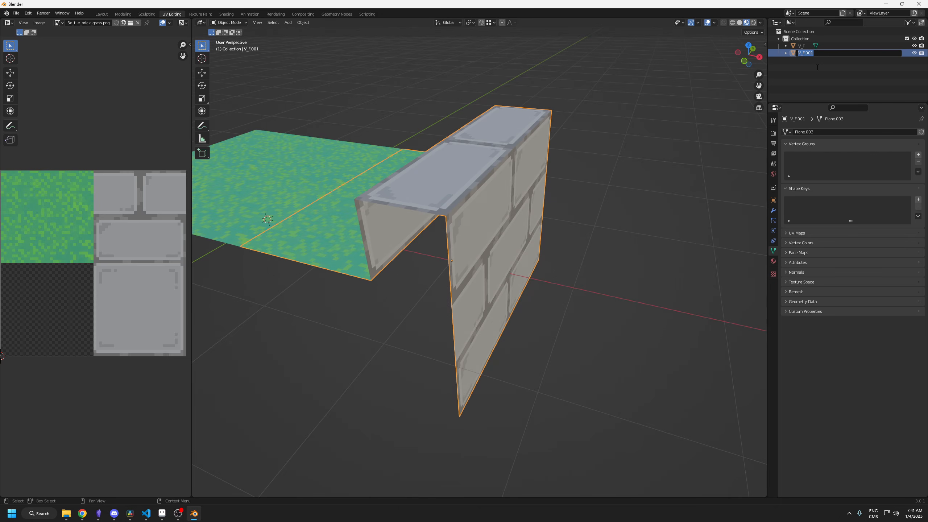
text(V_I)
key(Return)
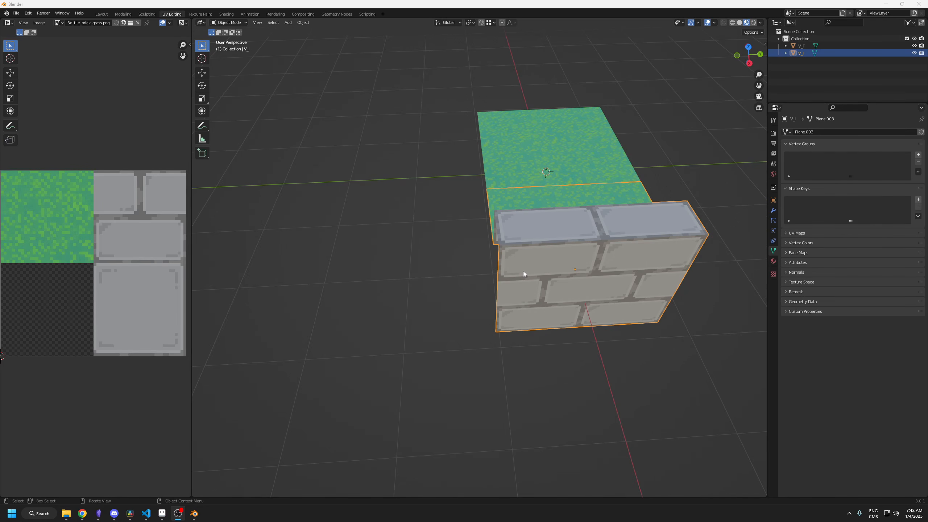
- Duplicate the V_I wall tile and move the copy along Y until it adjoins the original
click(527, 260)
key(shift+d)
right_click(504, 260)
key(g)
key(y)
ctrl+click(413, 255)
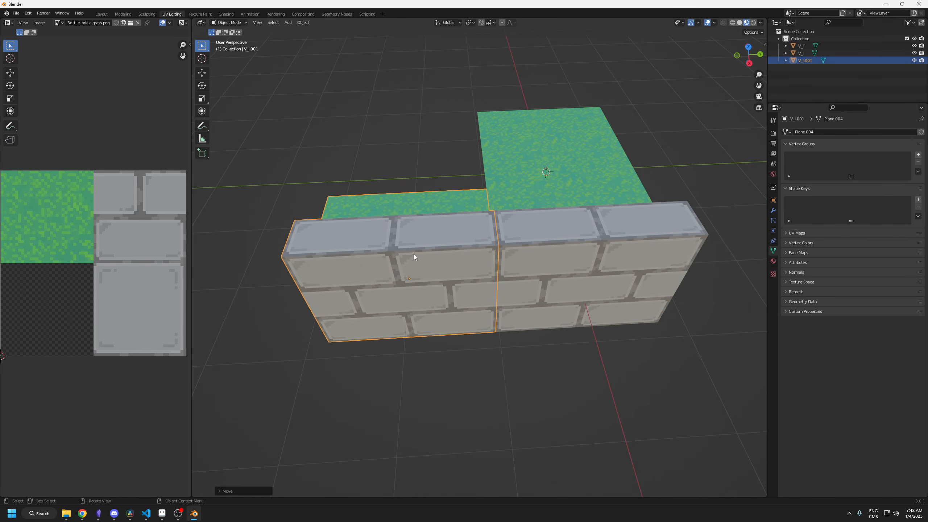
- Duplicate the copied wall tile again along Y to extend the wall to three tiles
shift+middle_drag(400, 270, 505, 255)
key(shift+d)
key(y)
ctrl+click(383, 260)
- Snap the 3D cursor to the middle wall tile and add a Plain Axes empty there
click(511, 247)
key(shift+s)
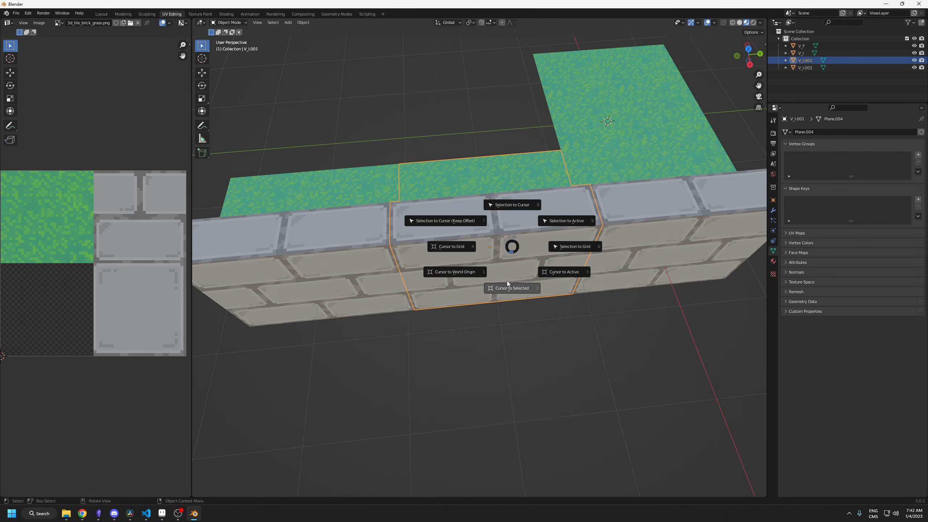
click(513, 289)
key(shift+a)
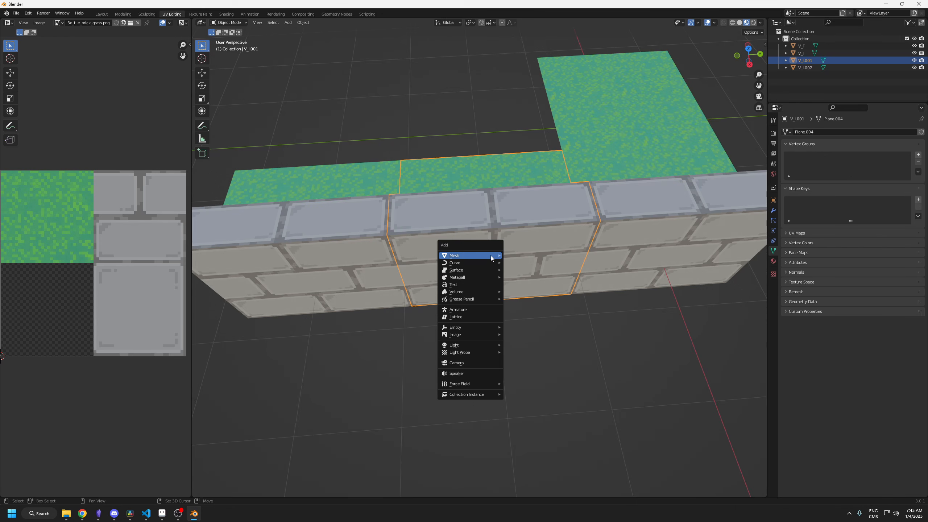
mouse_move(490, 255)
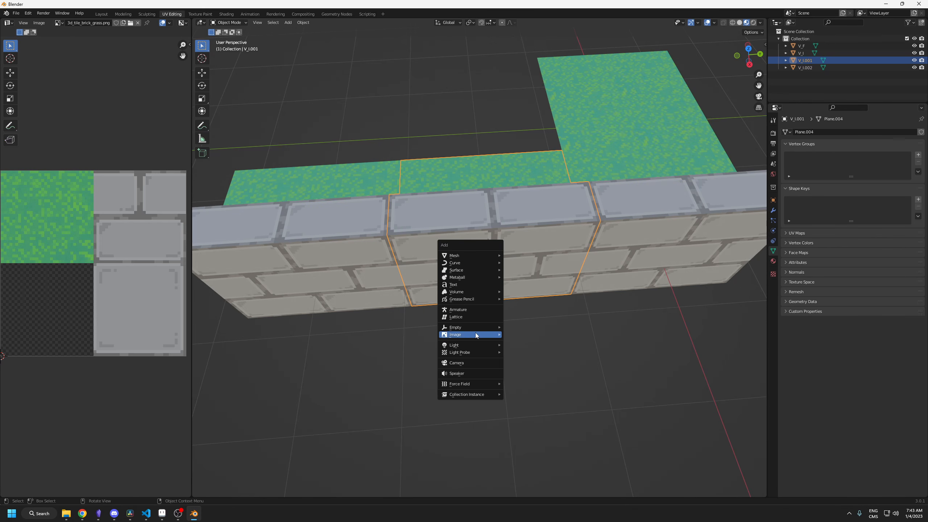
mouse_move(476, 327)
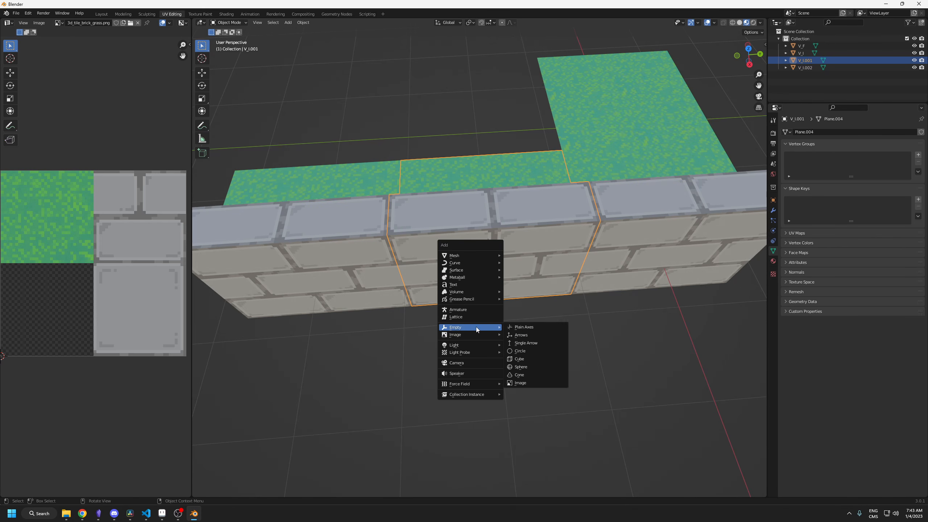
click(515, 329)
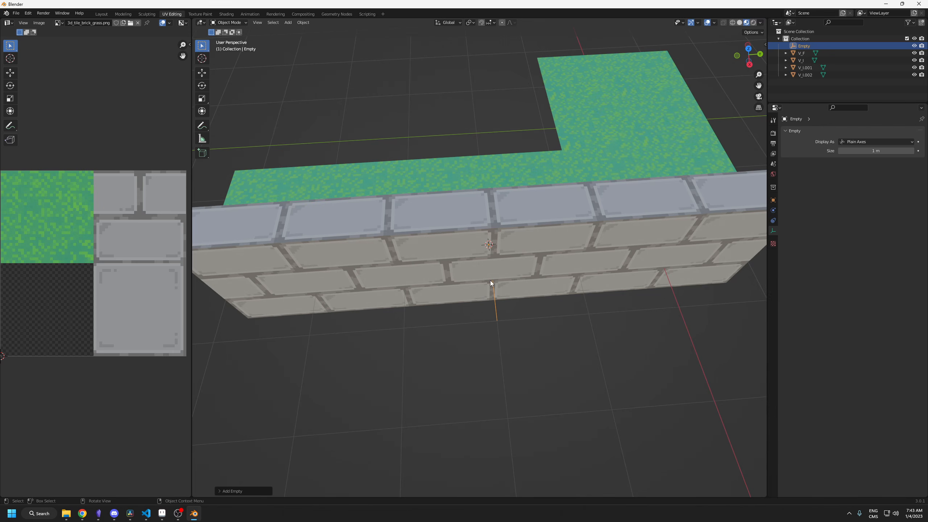
- Rotate the empty 45° about the global Z axis
key(r)
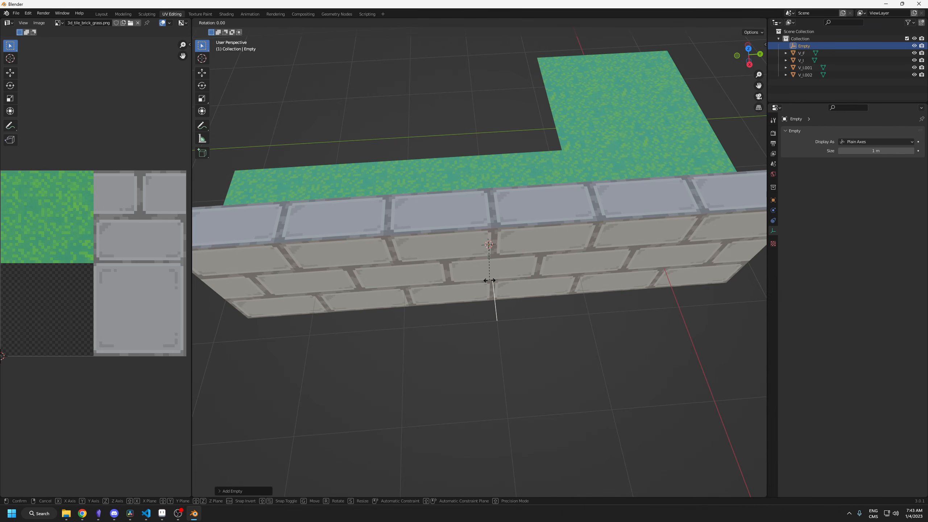
key(z)
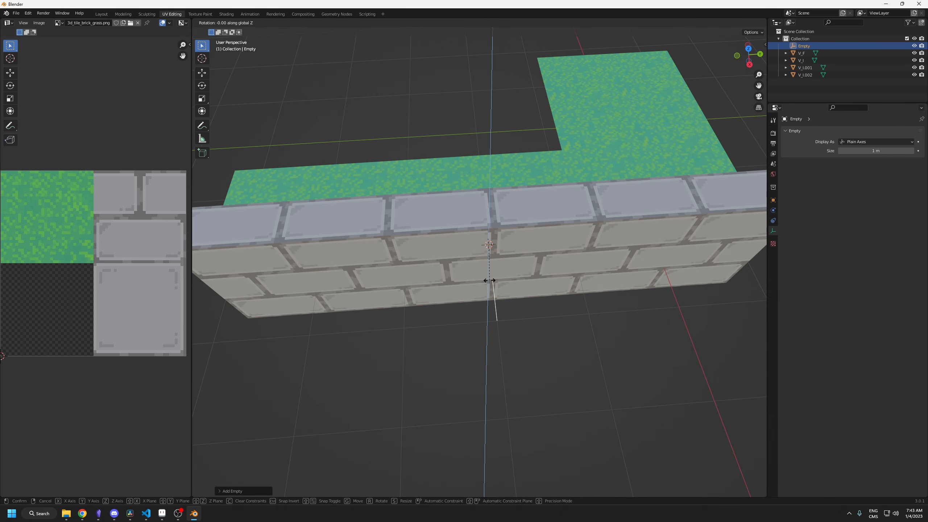
click(490, 282)
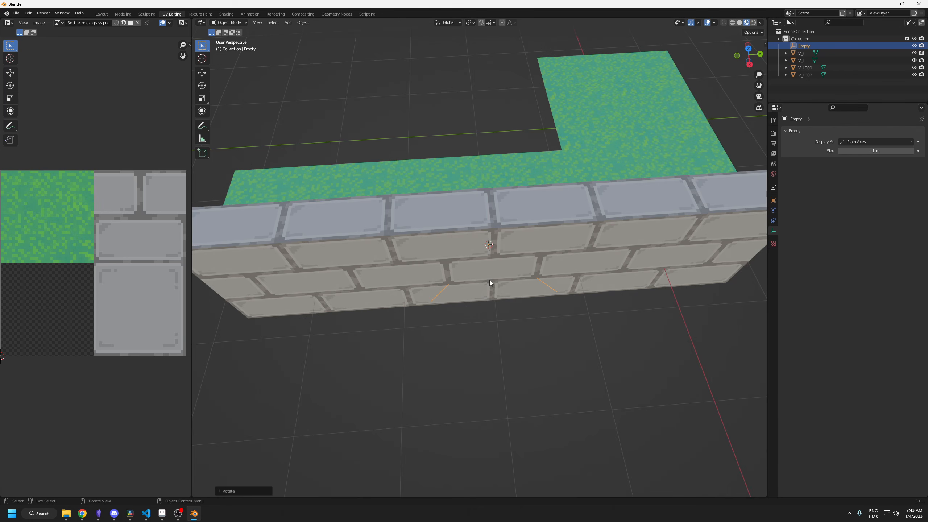
- Add a Mirror modifier to the middle wall tile V_I.001 with Empty as its mirror object
click(522, 219)
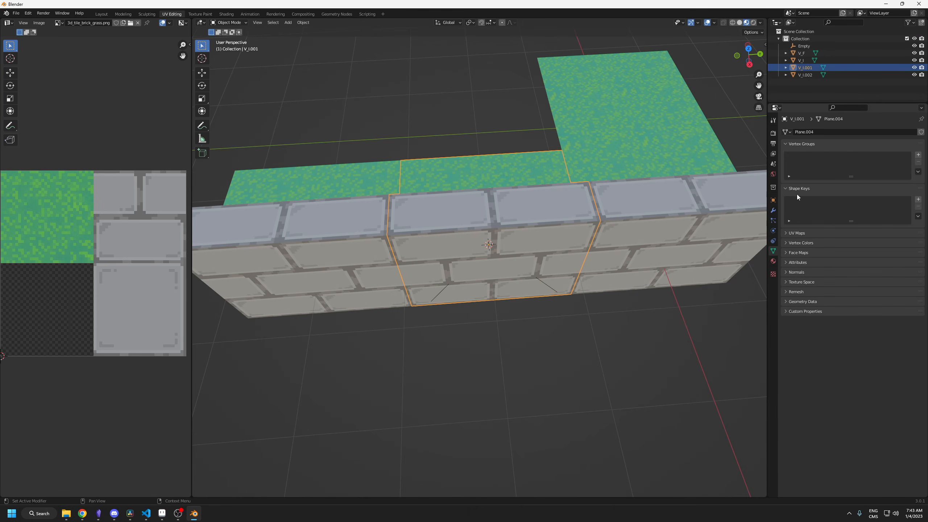
click(774, 211)
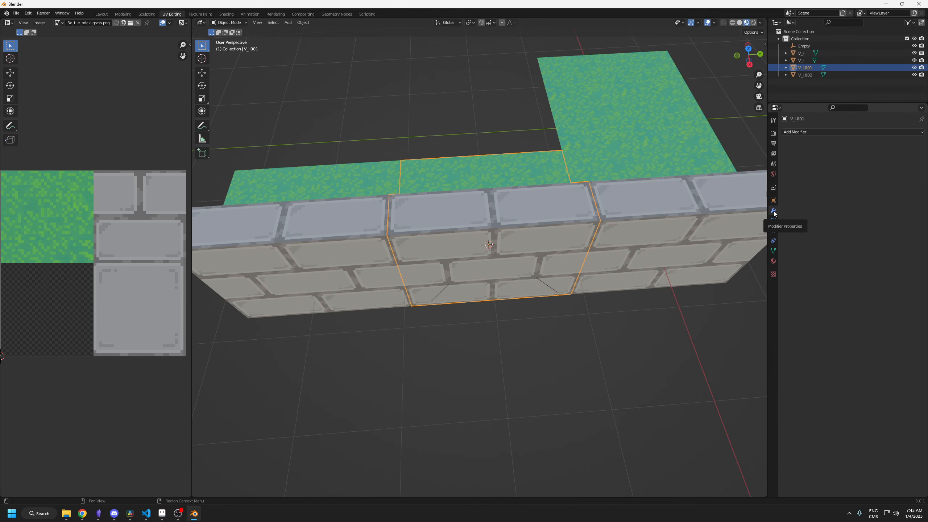
click(817, 132)
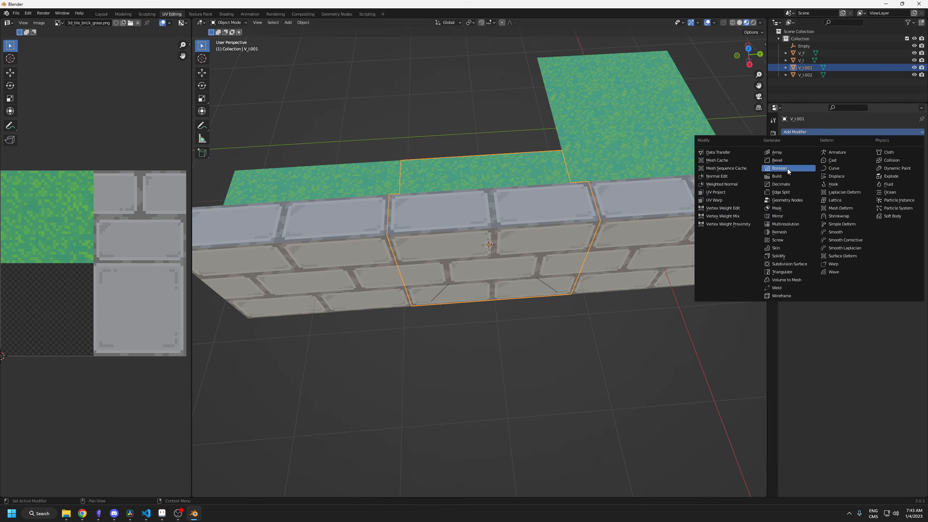
click(782, 216)
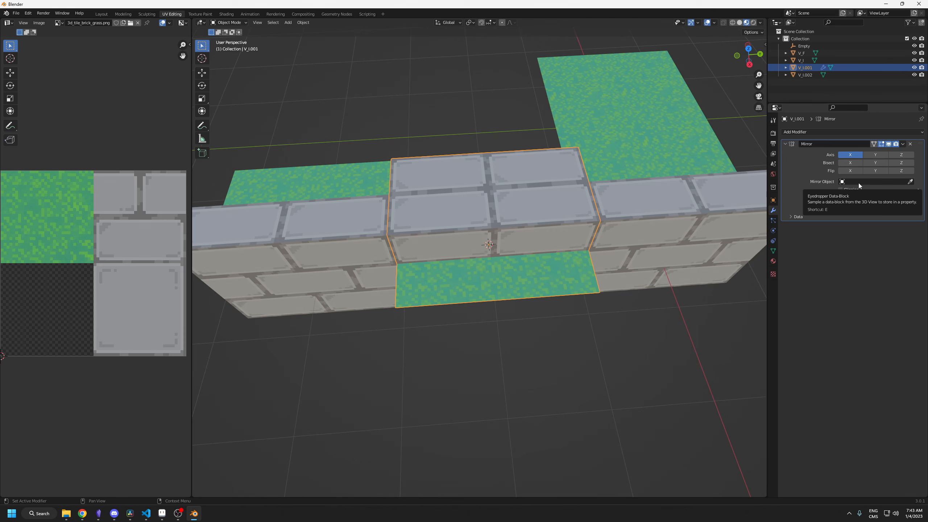
click(911, 182)
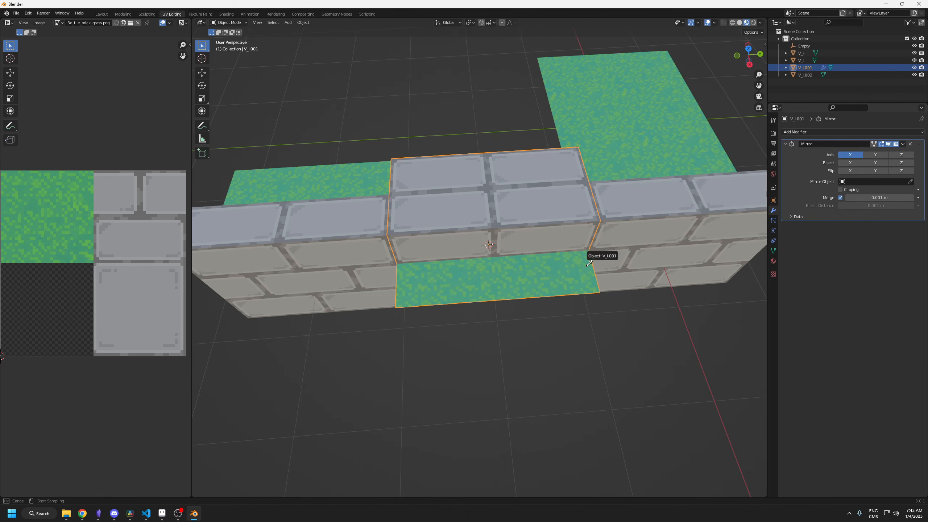
click(477, 260)
click(873, 181)
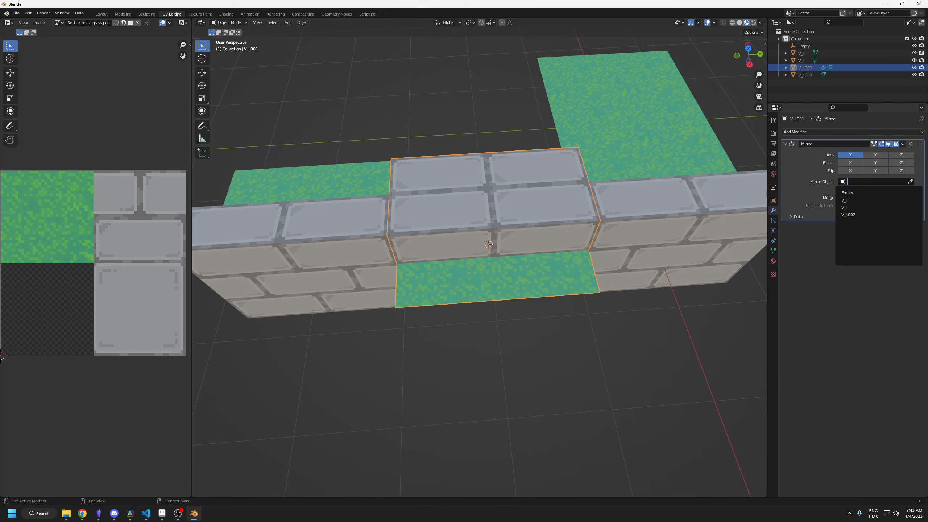
click(846, 193)
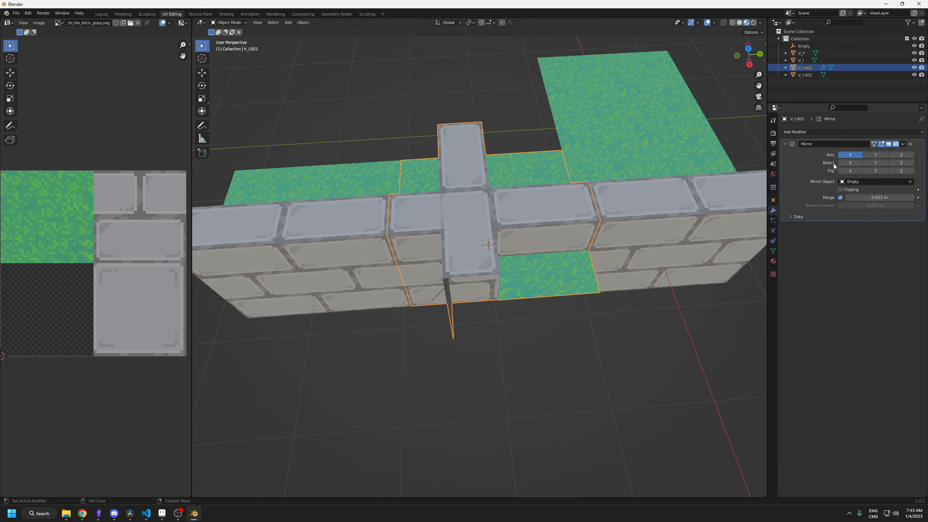
- Enable X bisect on the V_I.001 Mirror modifier and apply it to produce an outer corner tile
click(851, 162)
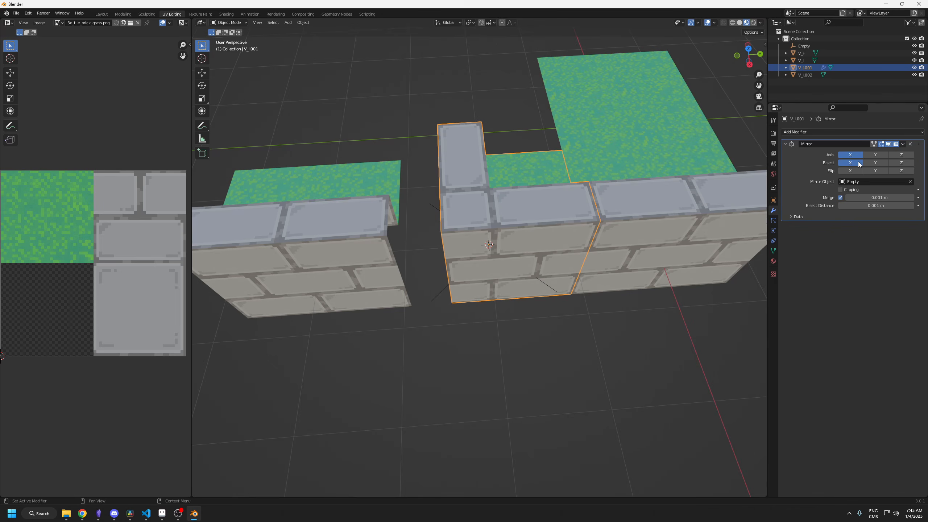
middle_drag(712, 207, 503, 263)
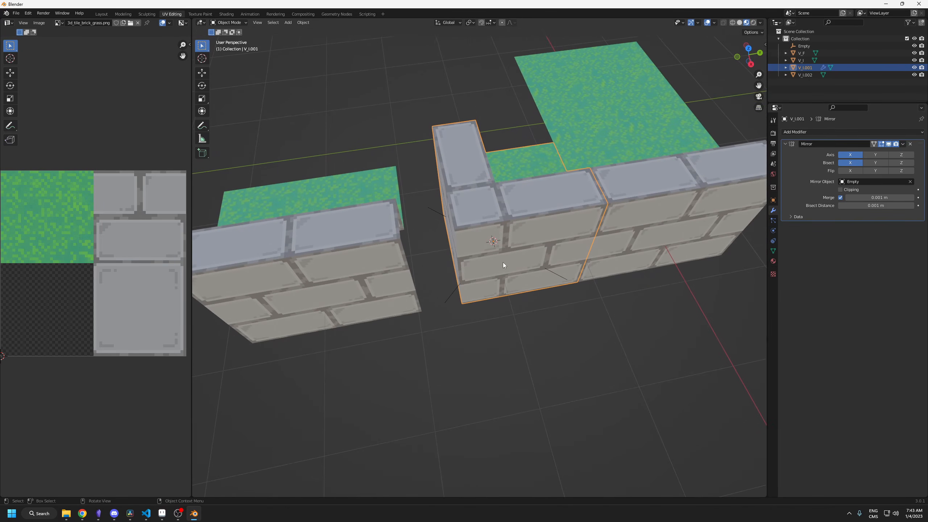
click(902, 143)
click(886, 154)
- Move the outer corner tile V_I.001 horizontally, locked in Z, away from the empty and behind the end wall tile
middle_drag(585, 189, 504, 240)
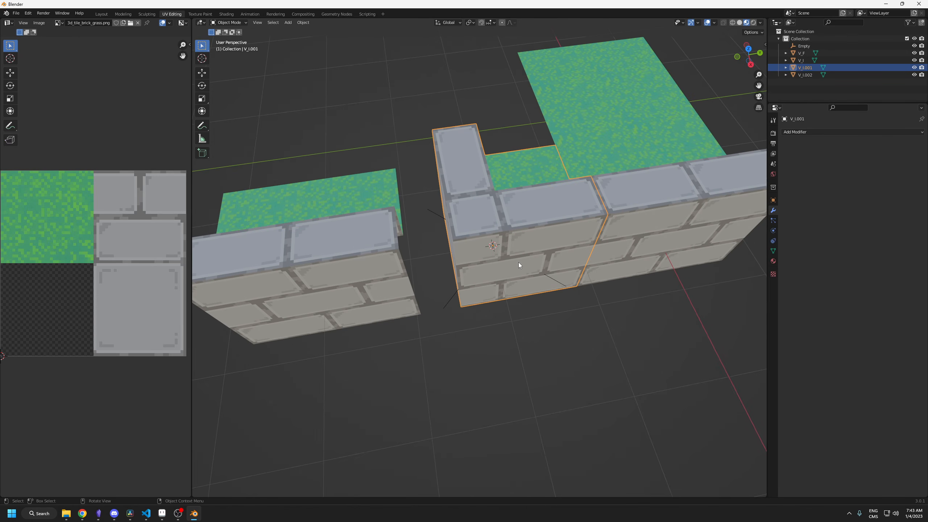
key(g)
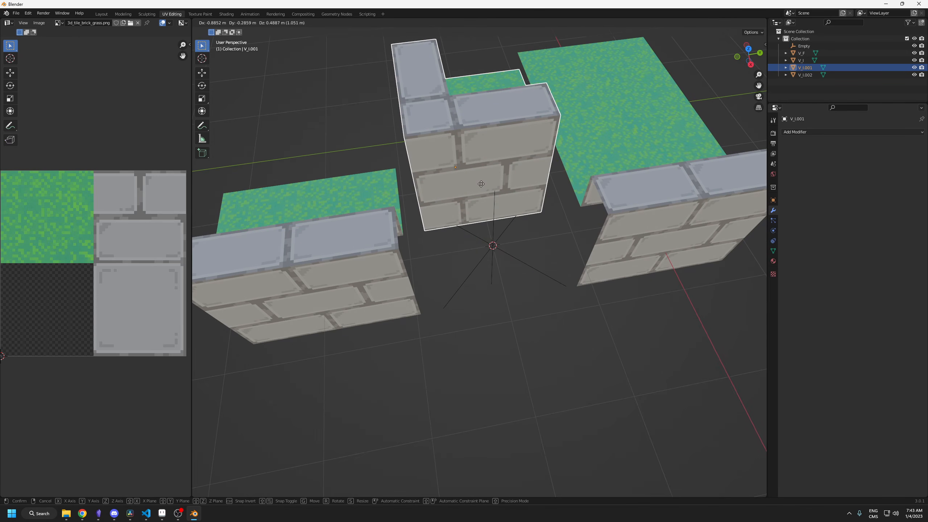
key(shift+z)
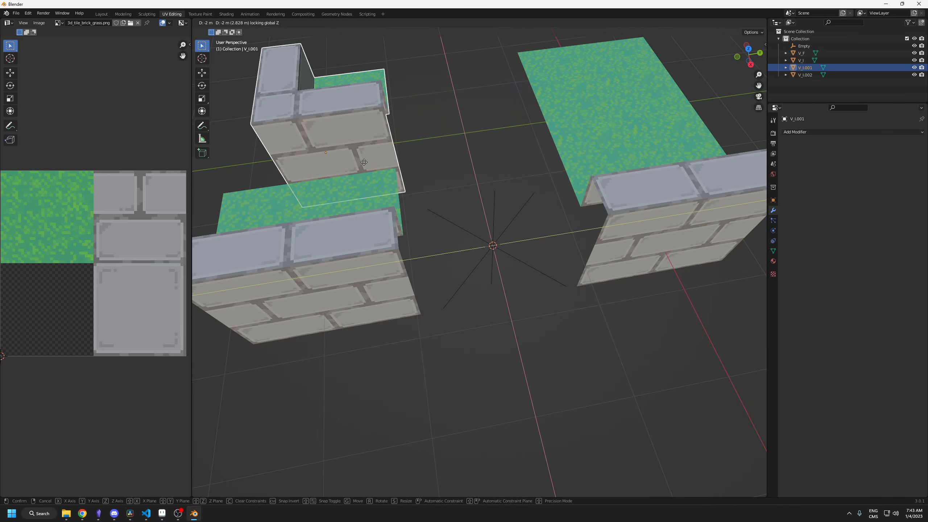
click(235, 179)
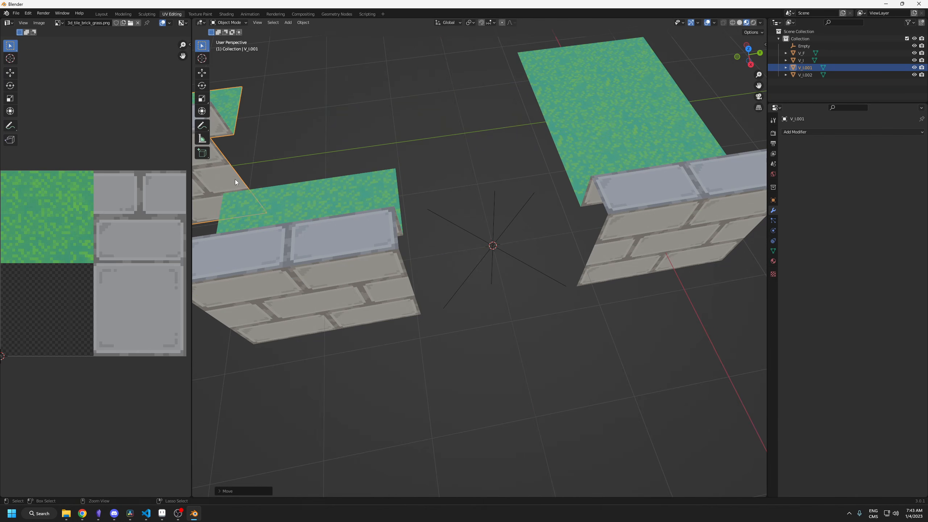
- Move the wall tile V_I.002 horizontally, locked in Z, onto the empty so it adjoins V_I
shift+middle_drag(325, 238, 388, 252)
click(389, 263)
key(g)
key(shift+z)
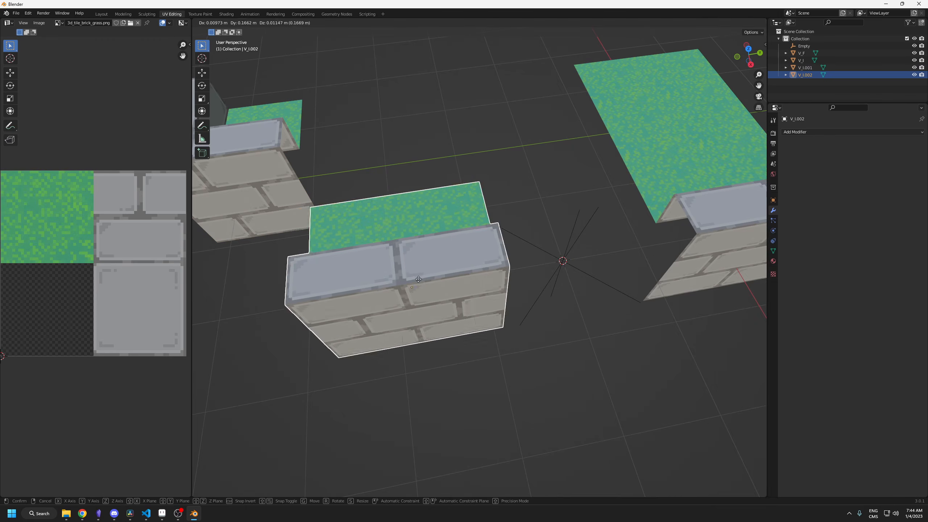
click(570, 271)
- Add a Mirror modifier to V_I.002 with X bisect enabled and Empty as the mirror object
click(809, 131)
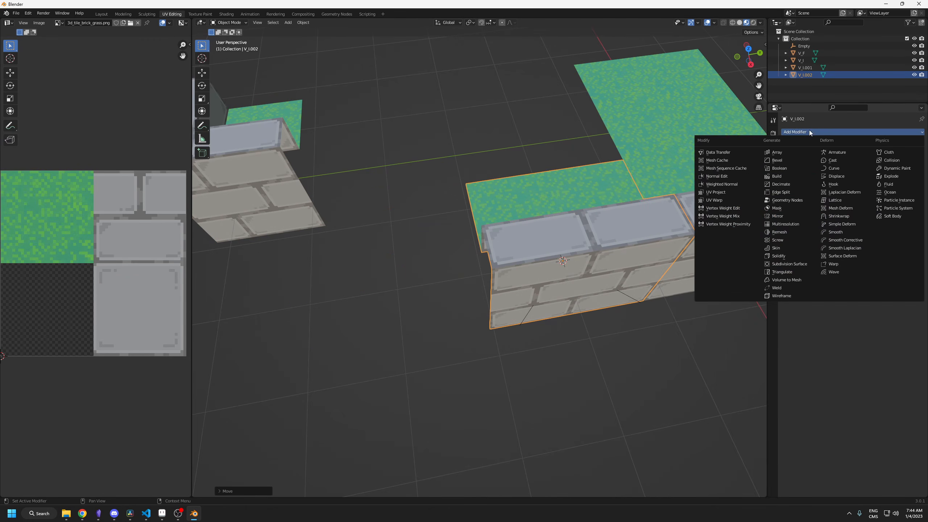
click(785, 208)
click(855, 163)
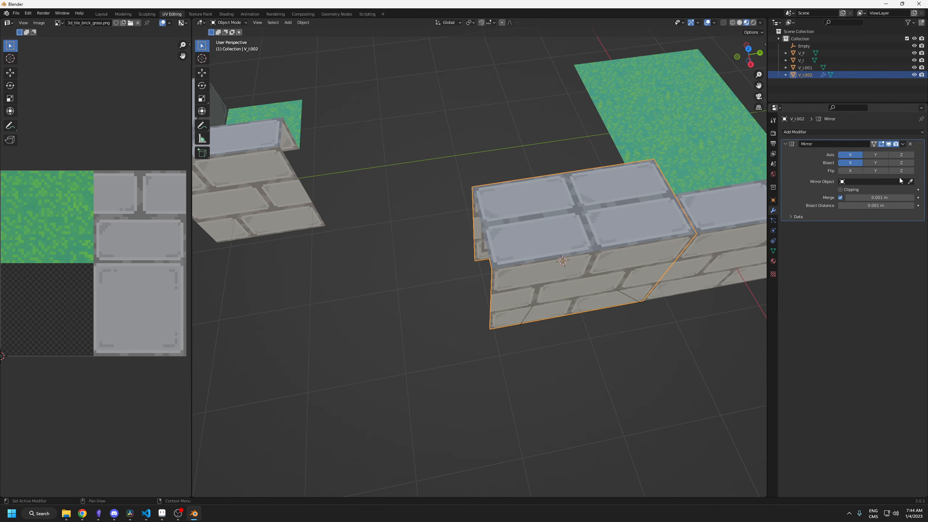
click(911, 182)
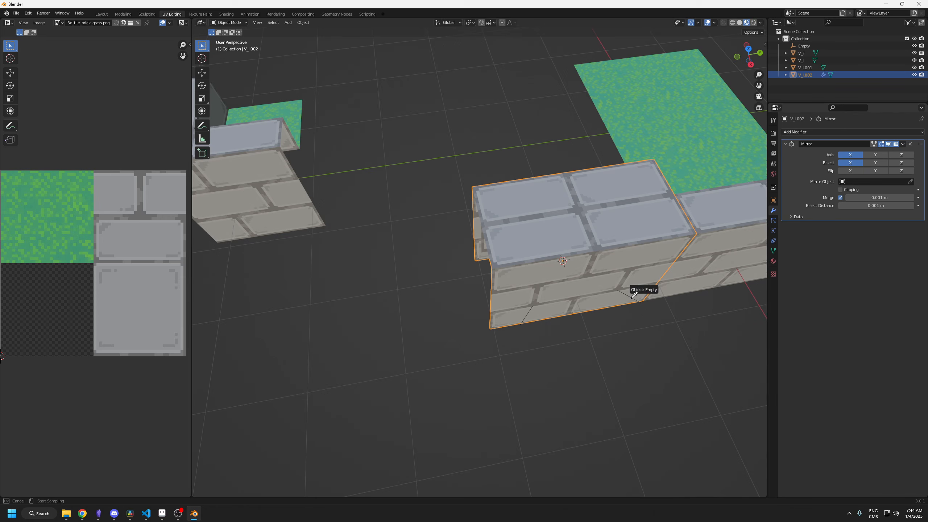
click(638, 294)
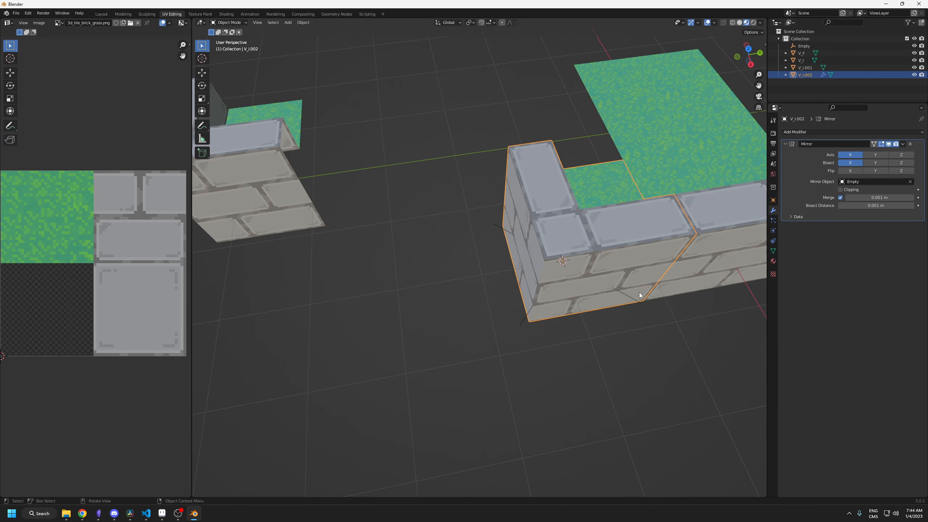
- Flip the X bisect on the V_I.002 Mirror modifier and apply it to produce an inner corner tile
click(855, 171)
shift+middle_drag(603, 283, 564, 284)
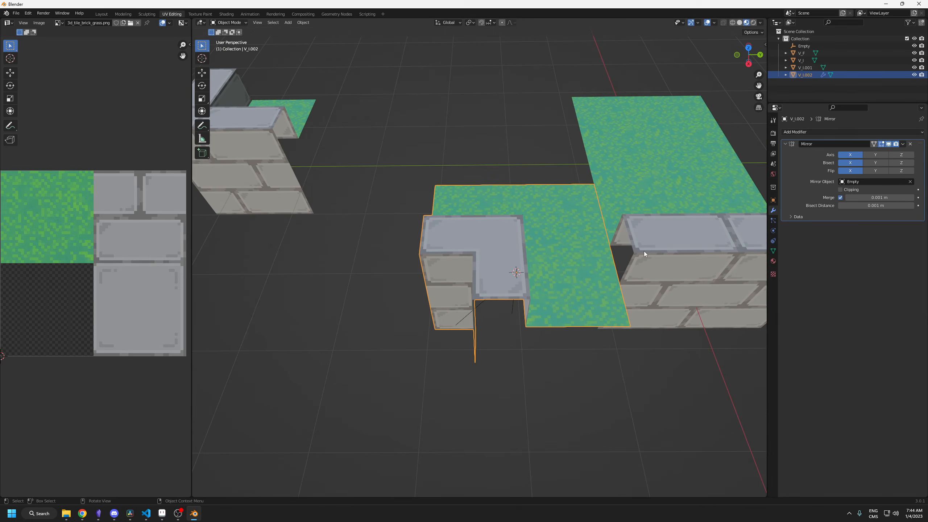
click(902, 144)
click(876, 153)
- Move the inner corner tile V_I.002 horizontally, locked in Z, to adjoin the outer corner tile
key(g)
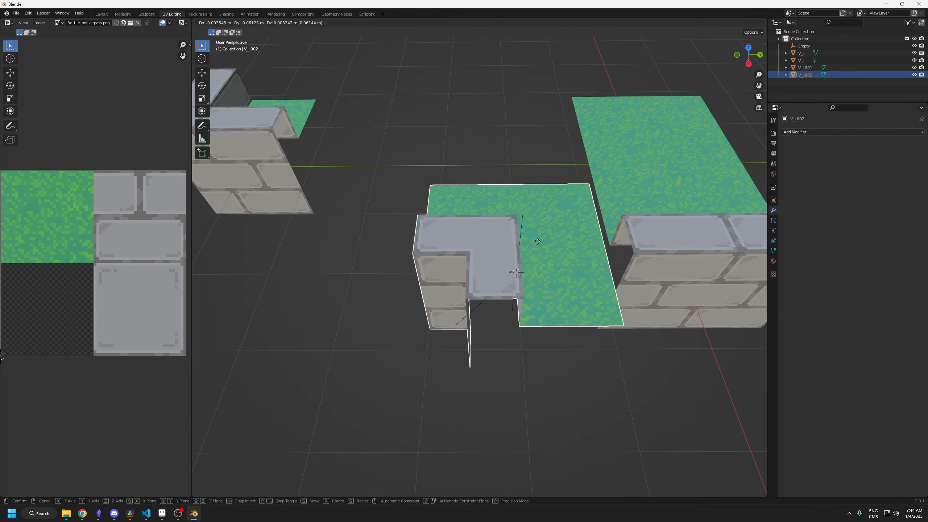
key(shift+z)
ctrl+click(430, 131)
- Move the straight wall tile V_I horizontally, locked in Z, to adjoin the outer corner tile
click(665, 248)
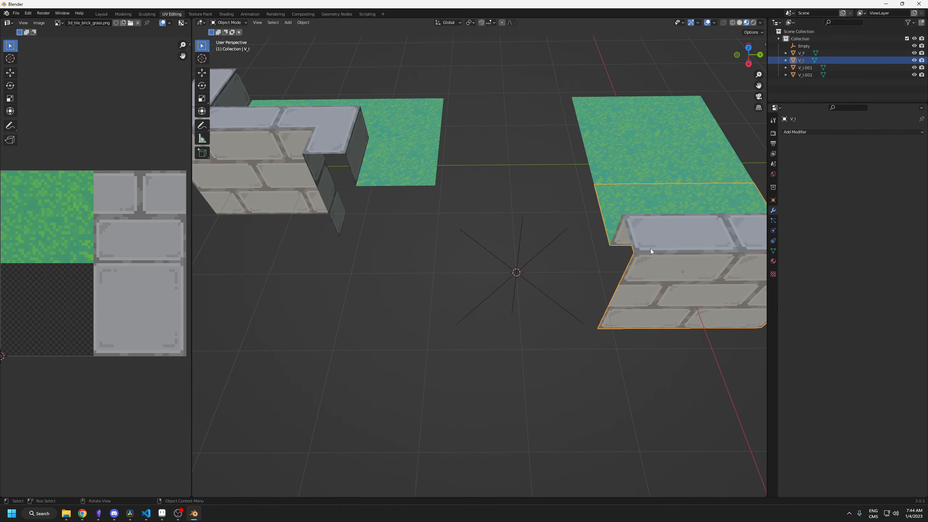
key(g)
key(shift+z)
ctrl+click(360, 153)
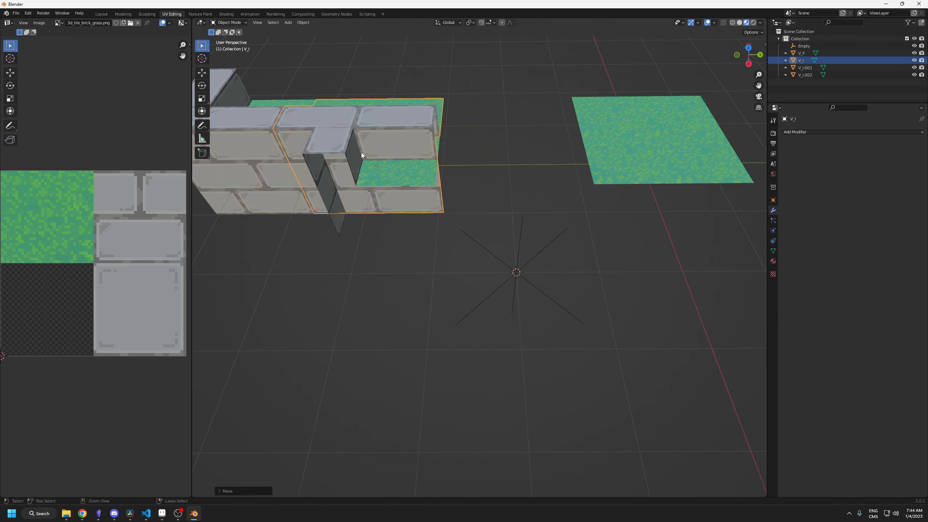
- Move the inner corner tile V_I.002 horizontally so it sits between the straight wall and flat grass tiles
key(g)
key(shift+z)
ctrl+click(494, 161)
- Delete the empty
click(538, 284)
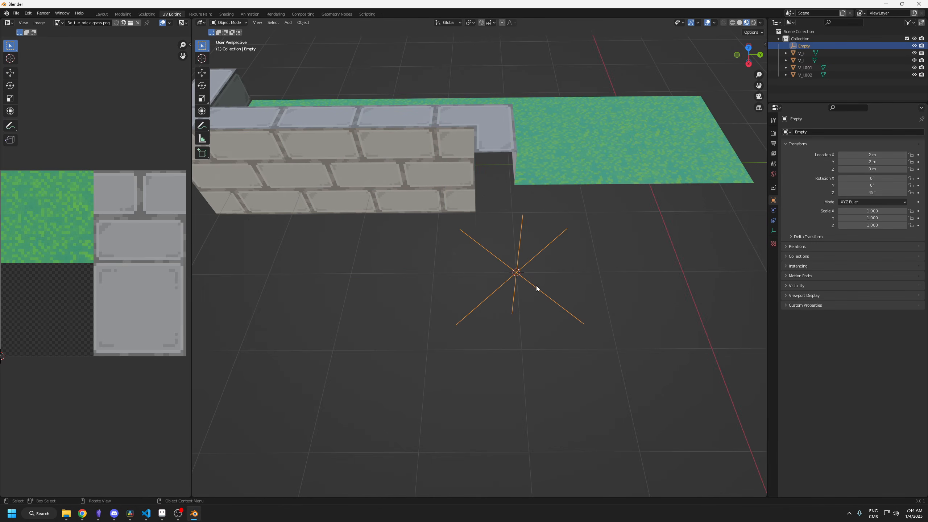
key(x)
click(537, 286)
- Rename the outer corner tile V_I.001 to V_LE
shift+middle_drag(532, 214, 543, 284)
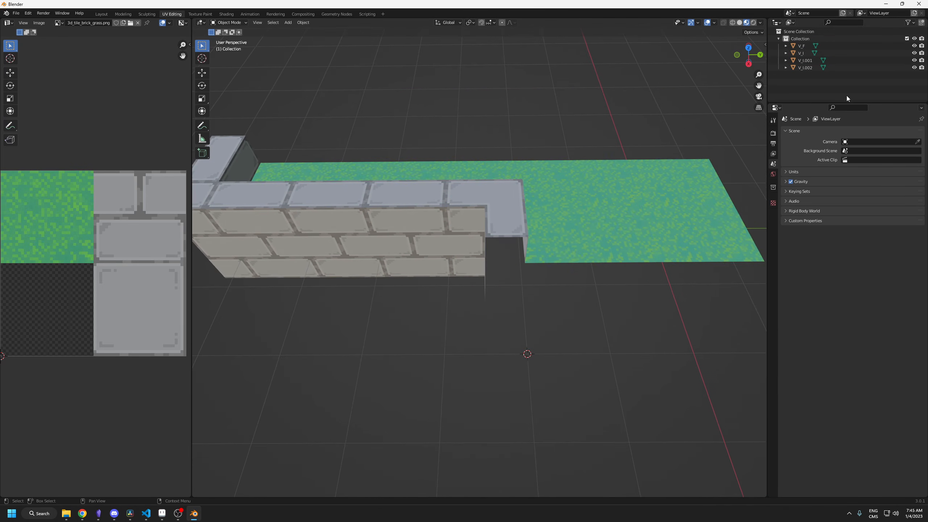
click(805, 60)
double_click(808, 61)
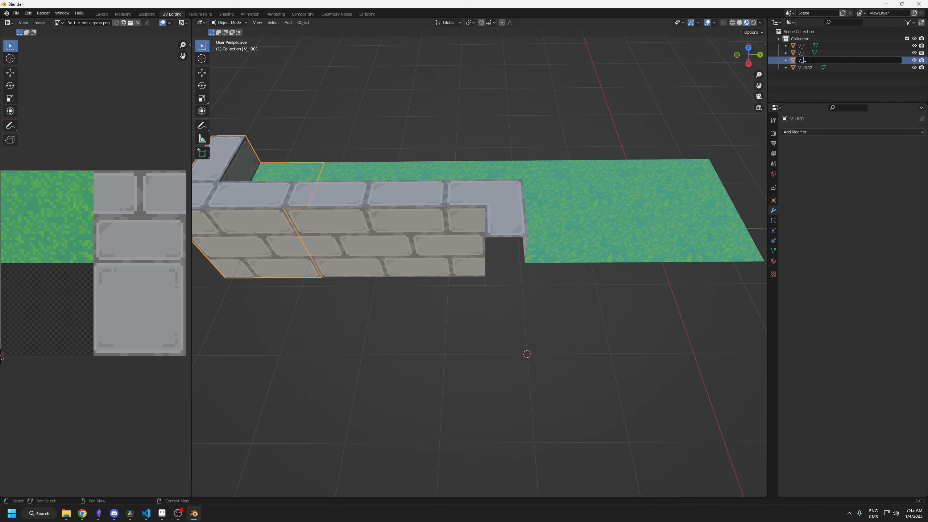
text(V_LE)
key(Return)
- Rename the inner corner tile V_I.002 to V_LF
click(808, 61)
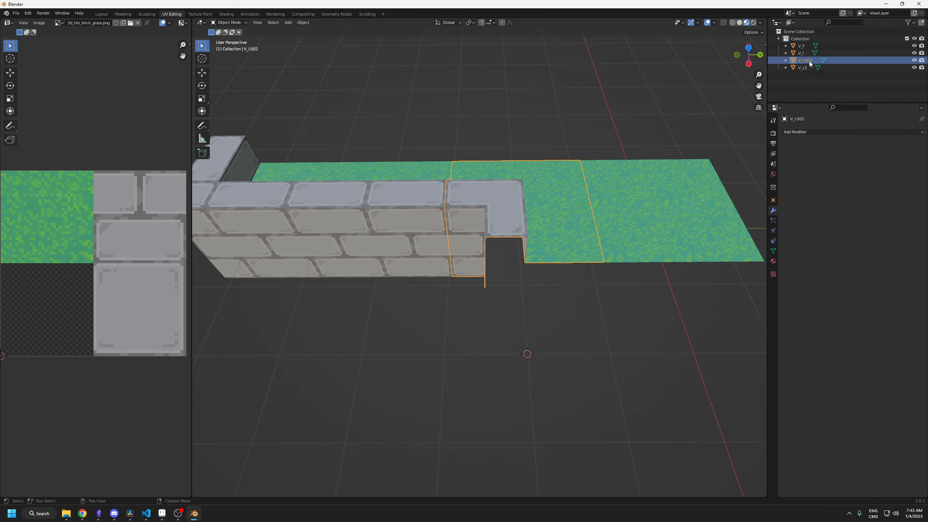
double_click(807, 61)
text(V)
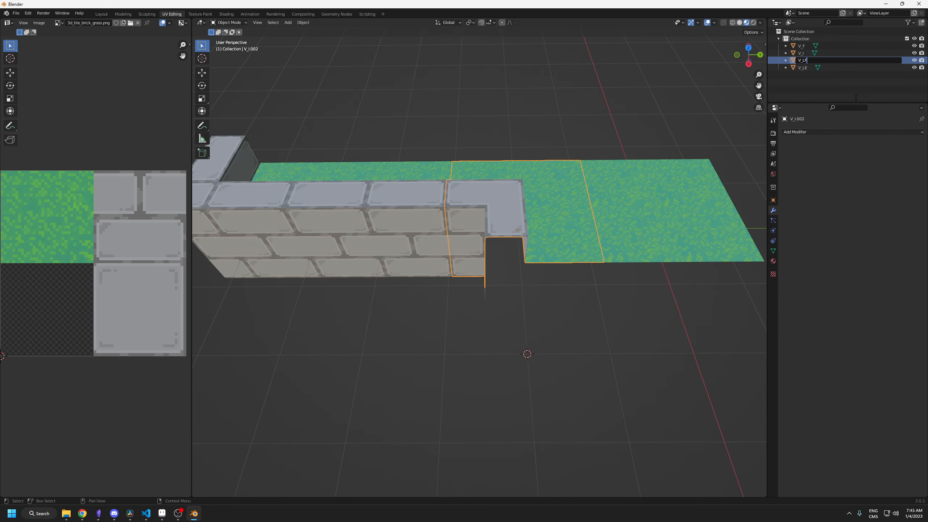
text(_LF)
key(Return)
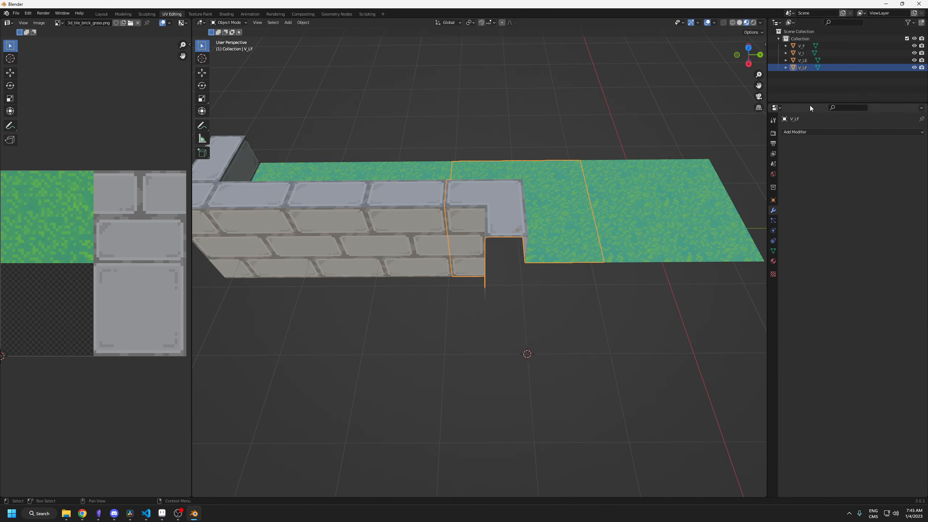
- Duplicate all four tiles together and move the copies straight down along Z below the originals
click(533, 309)
middle_drag(533, 309, 403, 319)
drag(267, 133, 697, 266)
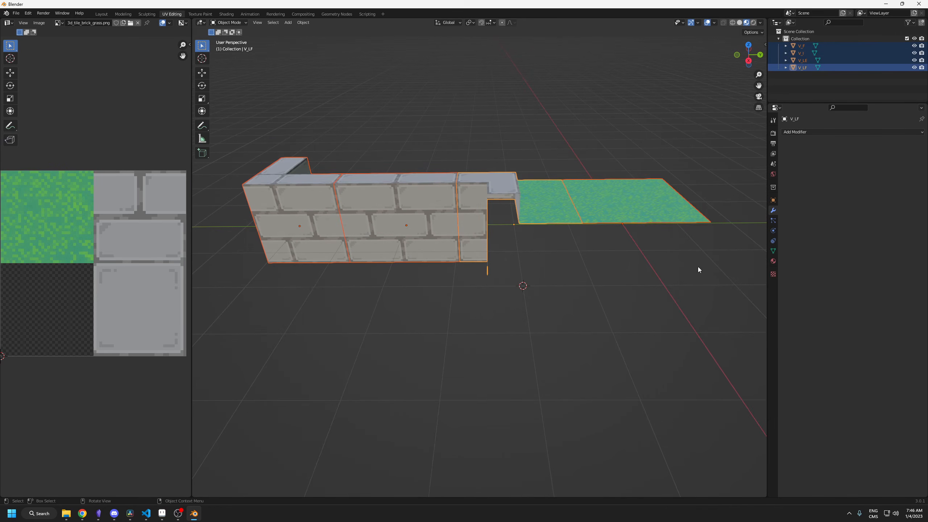
key(shift+d)
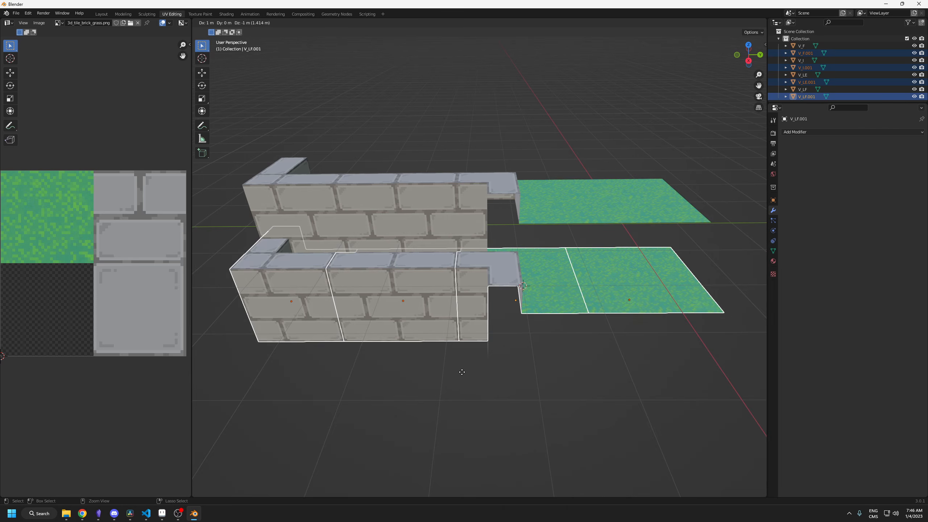
key(z)
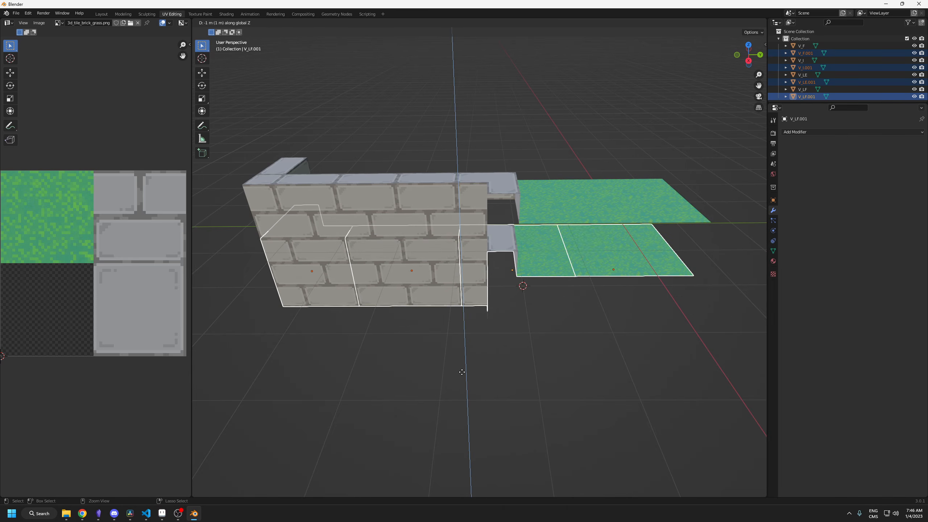
click(461, 386)
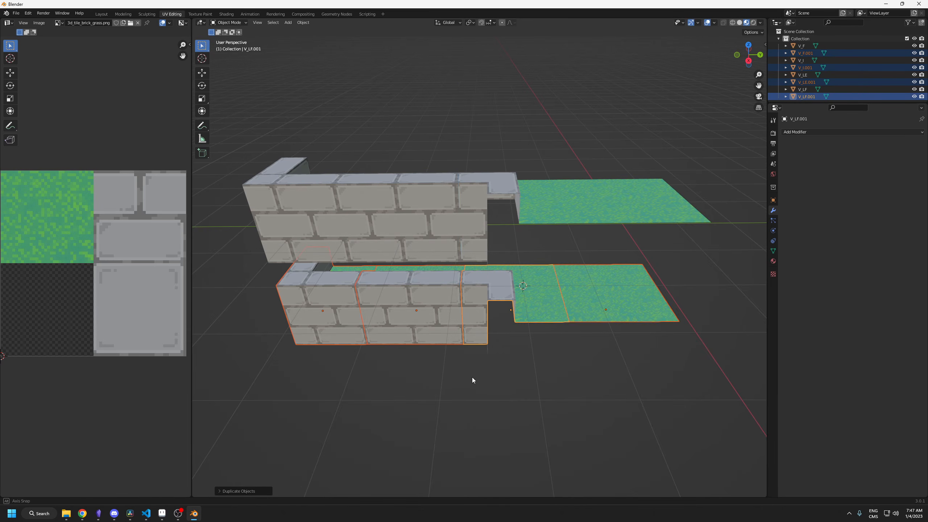
- Mirror the four duplicated lower tiles vertically by scaling them by -1 along Z
middle_drag(472, 377, 474, 377)
text(s)
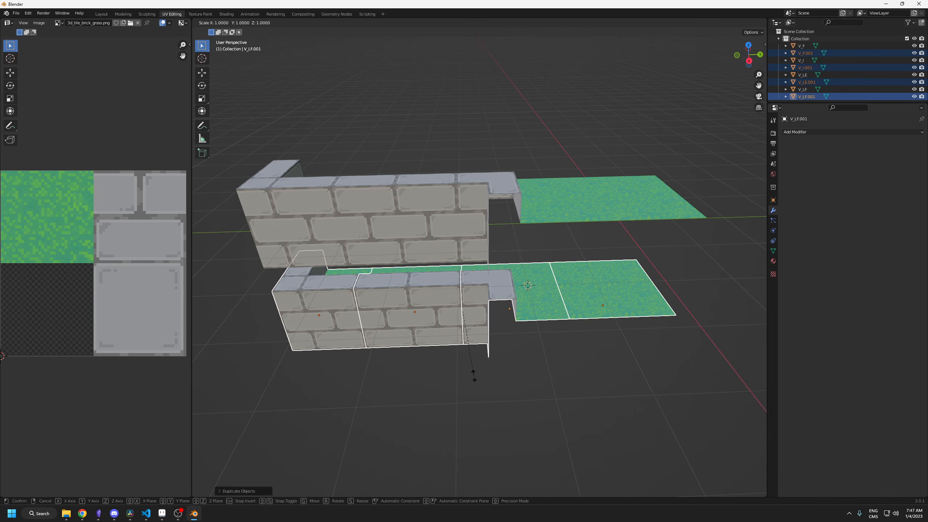
text(-1)
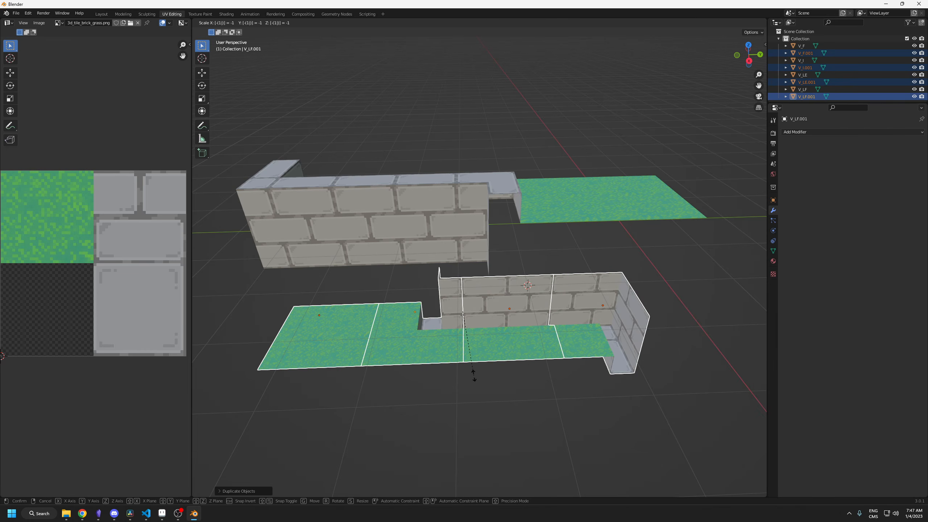
text(z)
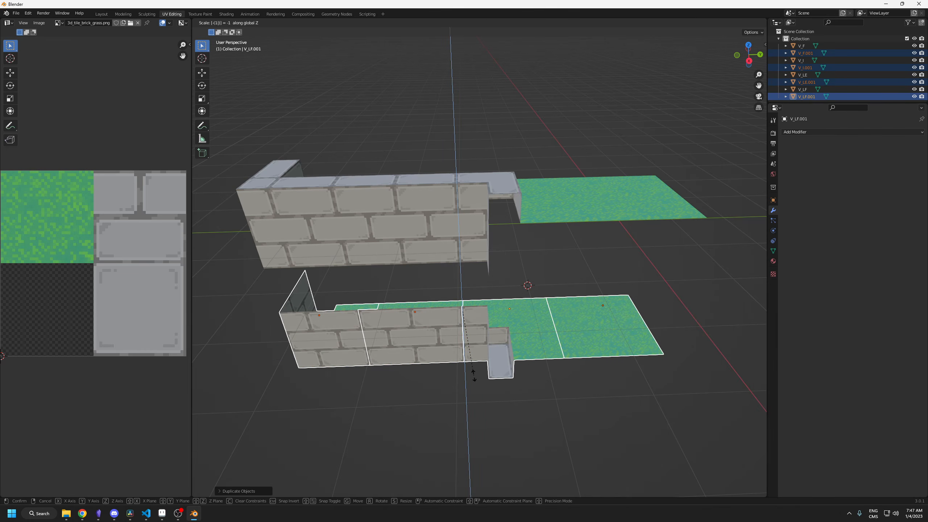
click(474, 376)
middle_drag(474, 376, 456, 238)
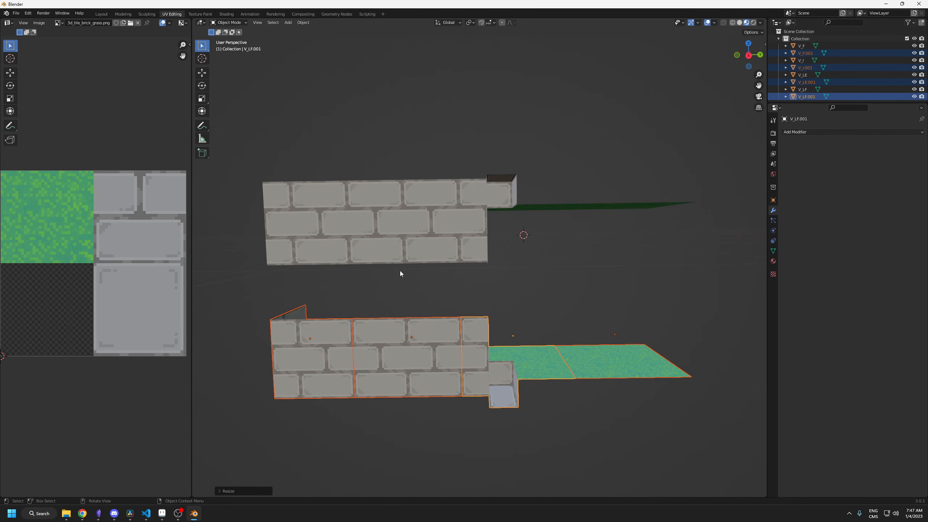
middle_drag(396, 281, 401, 300)
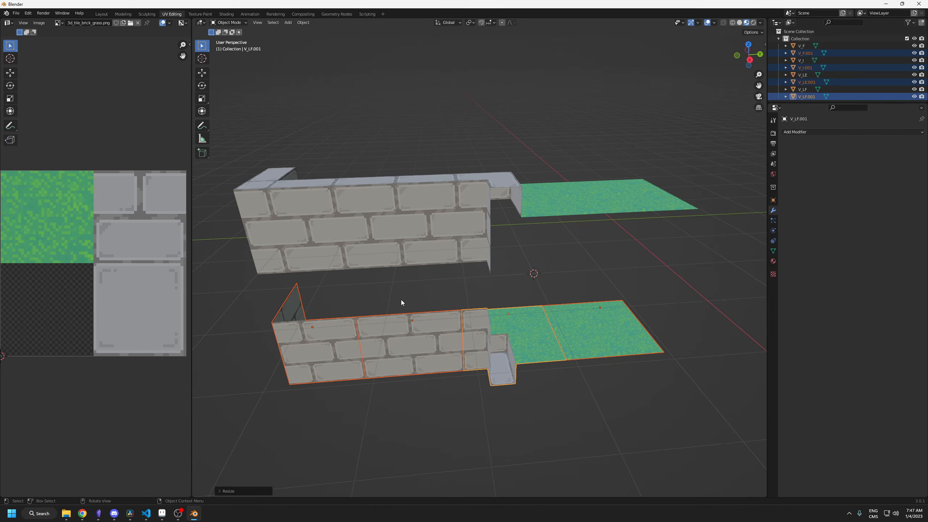
middle_drag(417, 269, 380, 304)
- Open all eight tiles for mesh editing and select the bottom edges of the upper wall pieces, including the corners
shift+drag(267, 146, 607, 223)
key(Tab)
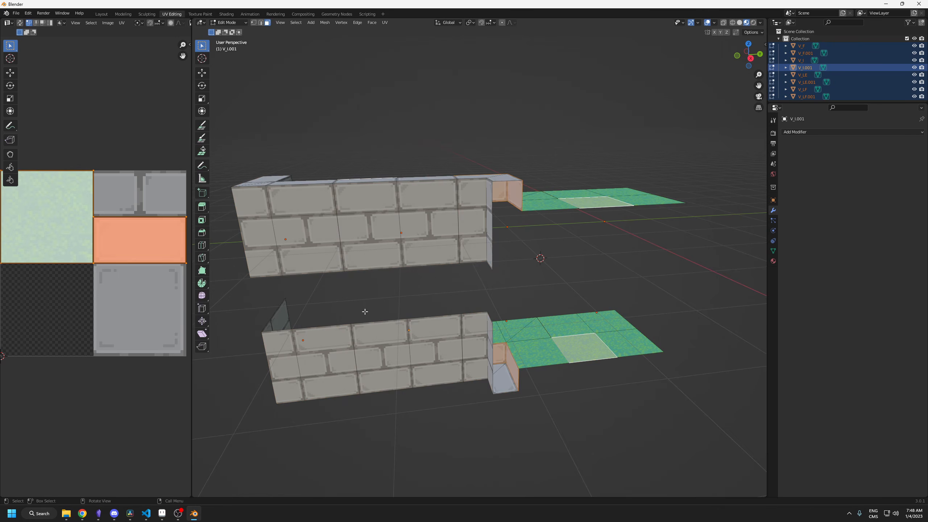
middle_drag(364, 312, 317, 269)
click(316, 269)
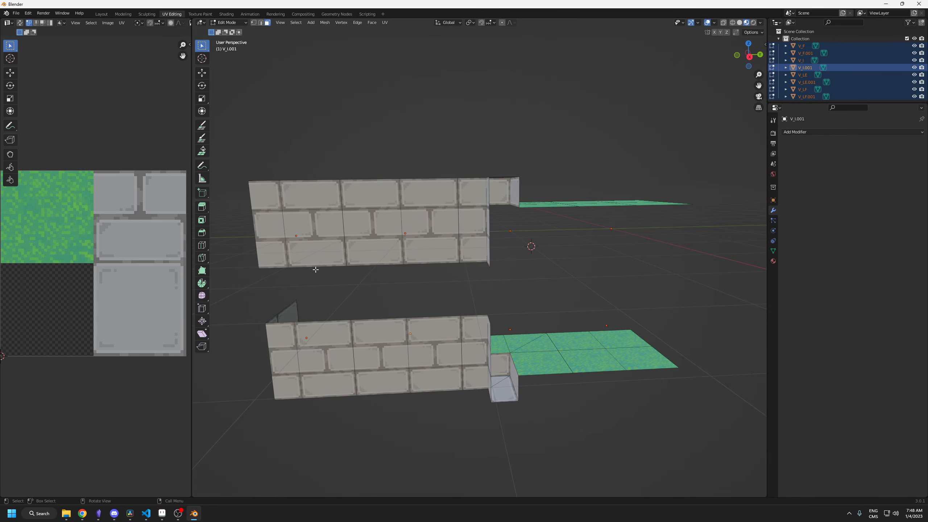
key(2)
click(316, 268)
shift+click(369, 266)
shift+click(433, 263)
middle_drag(447, 286, 478, 283)
shift+click(474, 260)
shift+click(494, 259)
shift+middle_drag(309, 330, 396, 307)
shift+click(315, 265)
shift+click(332, 273)
shift+click(354, 274)
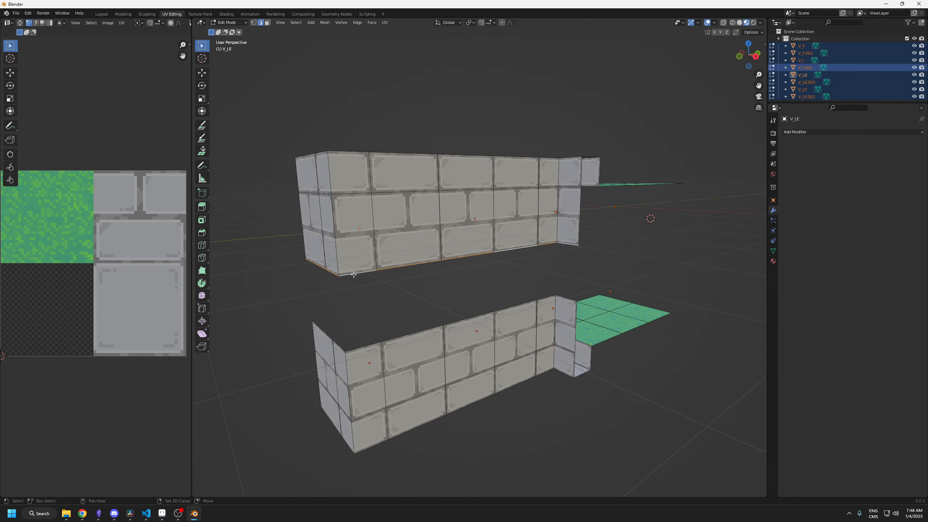
- Add the top edges of the lower wall pieces, including both corners, to the edge selection
shift+click(322, 332)
shift+click(337, 347)
shift+click(368, 348)
shift+click(413, 335)
shift+click(477, 319)
shift+click(513, 309)
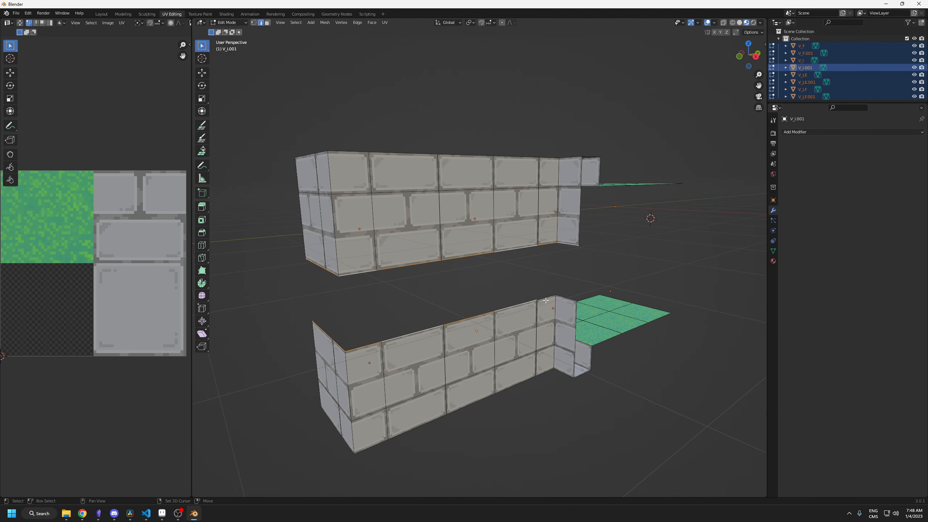
shift+click(546, 299)
shift+click(563, 299)
middle_drag(493, 312, 442, 316)
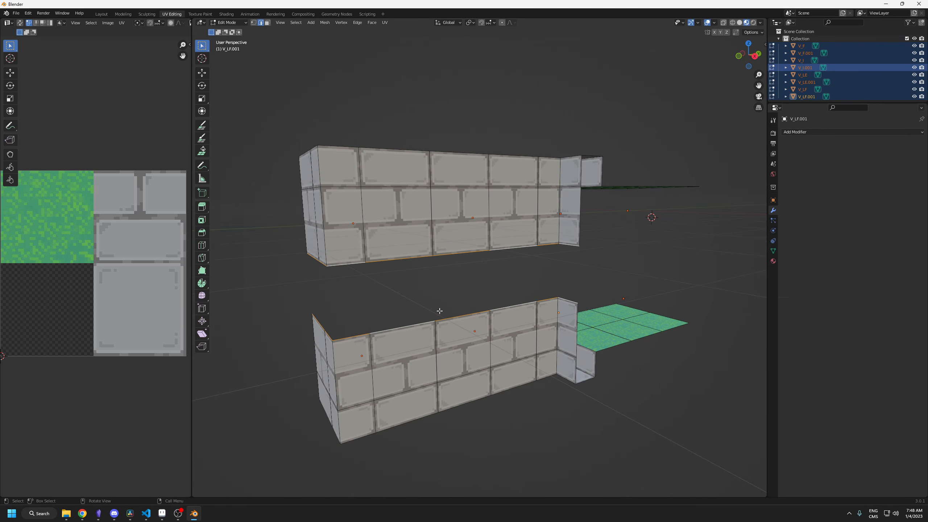
- Extrude the selected edges and scale them to 0 along Z to close the gap between the upper and lower walls
key(e)
right_click(428, 305)
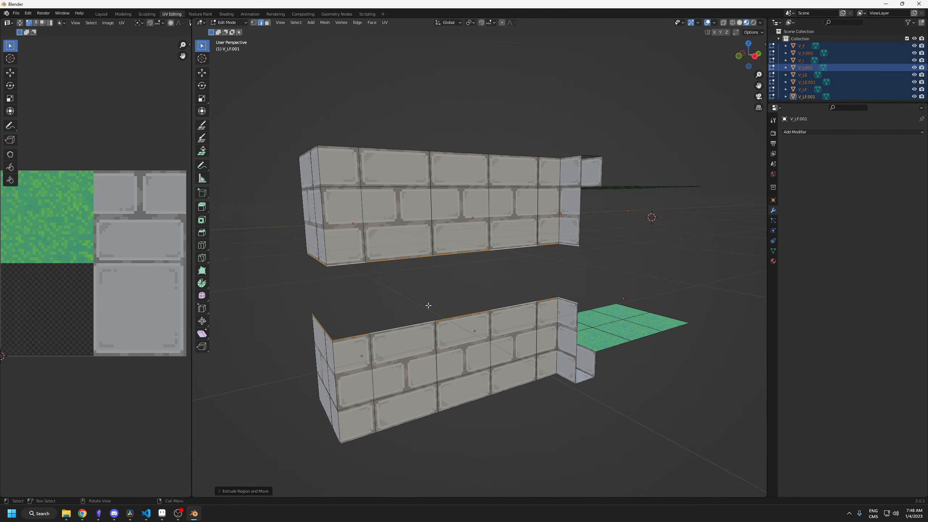
key(s)
key(z)
key(0)
key(Return)
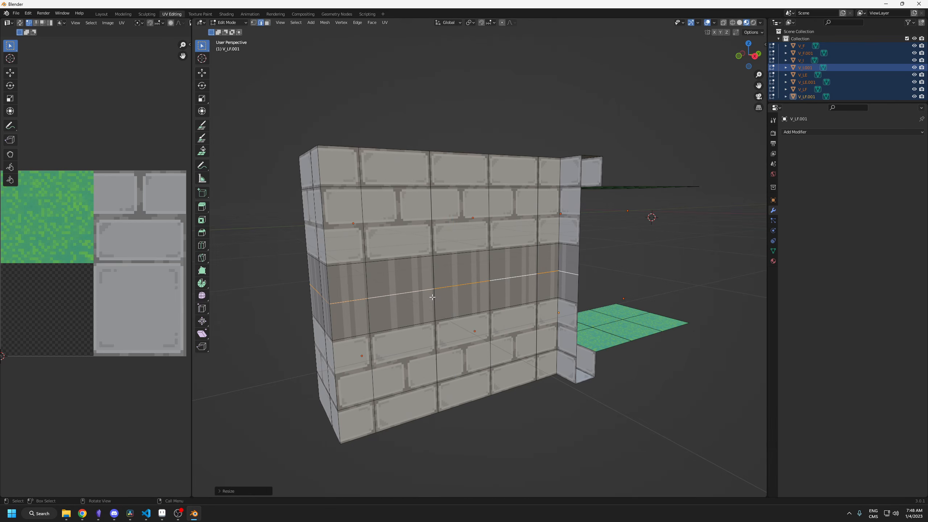
- Select the loop of new faces bridging the two wall levels and unwrap them
key(3)
alt+click(432, 274)
key(u)
click(402, 286)
- Move the UVs of the new faces on the side of the inner corner onto the half-brick area of the texture
click(568, 287)
scroll(123, 292, up, 1)
key(g)
key(g)
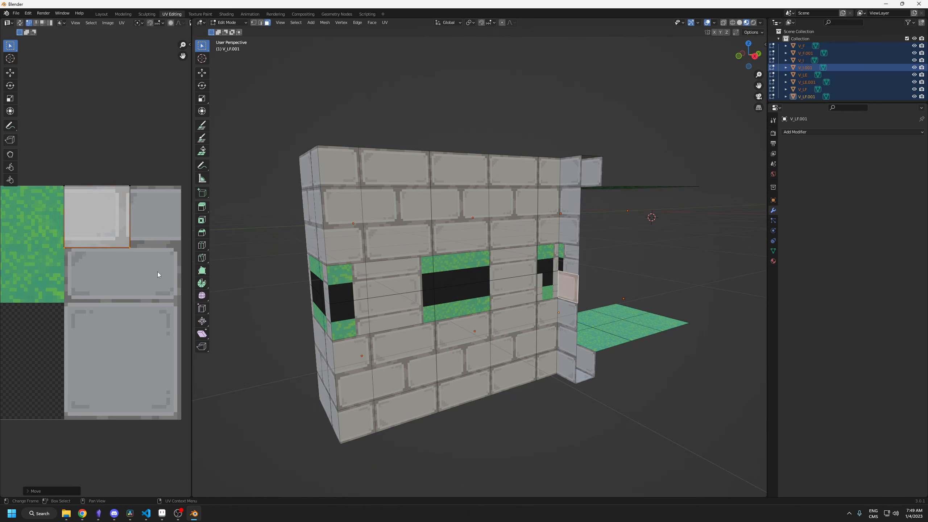
key(g)
scroll(585, 270, up, 1)
click(588, 260)
key(g)
click(110, 205)
- Shift the UVs of the lower wall's brick rows so the brick joints keep alternating between rows
middle_drag(548, 415, 573, 420)
alt+click(550, 389)
key(g)
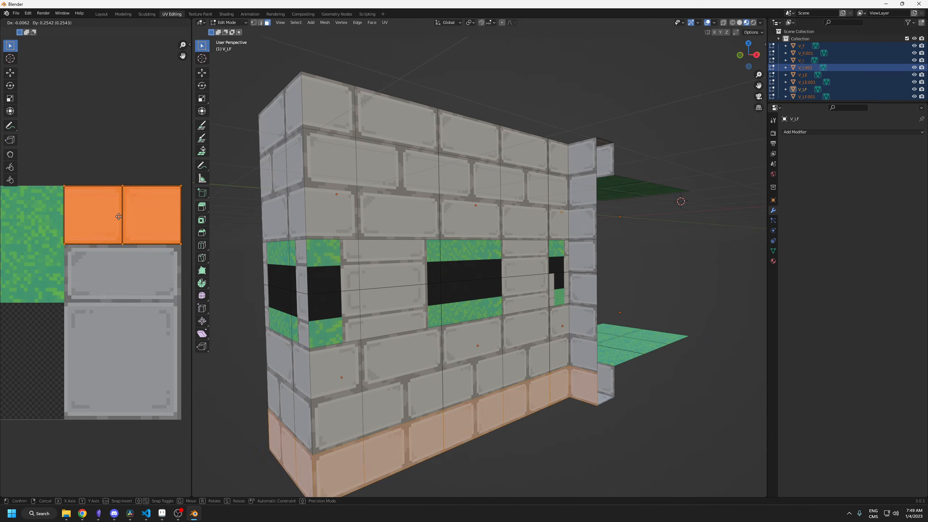
click(119, 217)
alt+shift+click(403, 360)
- Place the UVs of the lower row of bridging faces on the brick texture, matching the alternating brick pattern
click(279, 310)
scroll(141, 292, down, 1)
key(g)
click(157, 292)
click(300, 319)
key(g)
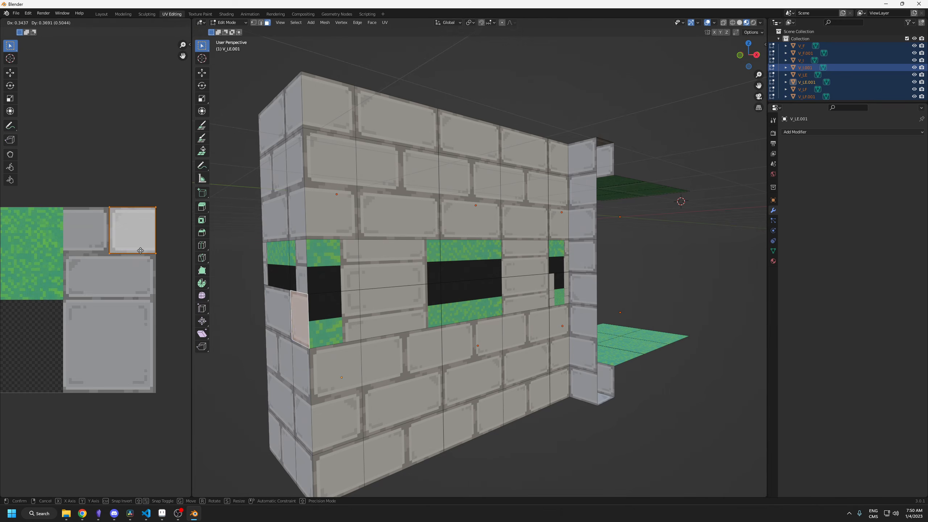
click(140, 251)
click(331, 319)
click(400, 312)
click(469, 299)
click(524, 293)
click(559, 289)
- Place the UVs of the upper row of bridging faces on the brick texture to continue the brick pattern across the wall
click(558, 258)
key(g)
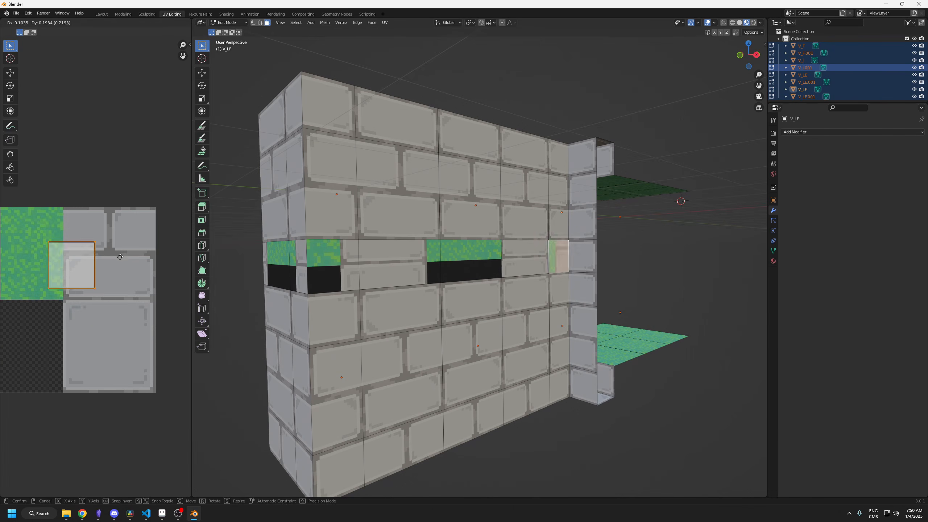
click(135, 221)
click(524, 258)
click(276, 263)
key(g)
click(297, 265)
click(330, 265)
click(401, 261)
click(458, 263)
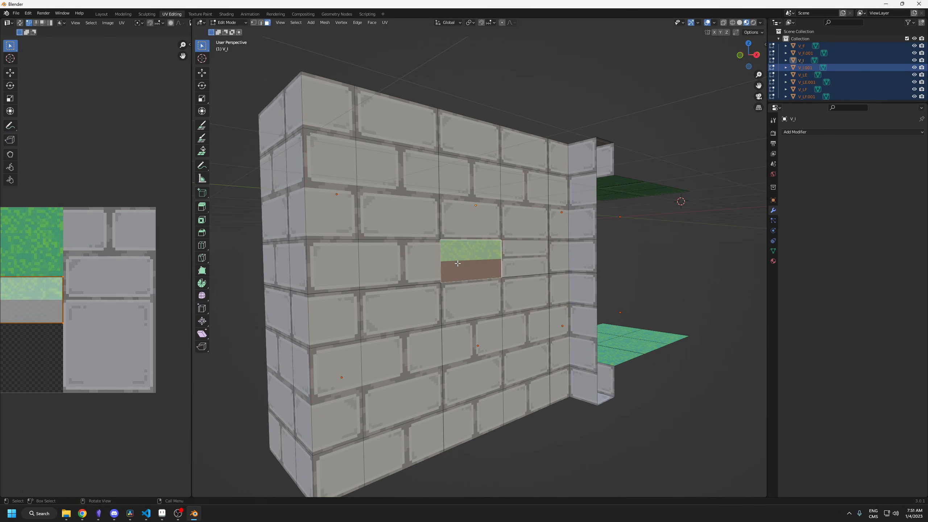
key(g)
click(525, 258)
click(559, 258)
click(652, 298)
- Return to Object Mode and check the face directions of all tiles with the Face Orientation overlay
key(Tab)
middle_drag(652, 298, 385, 390)
scroll(526, 355, down, 1)
click(385, 390)
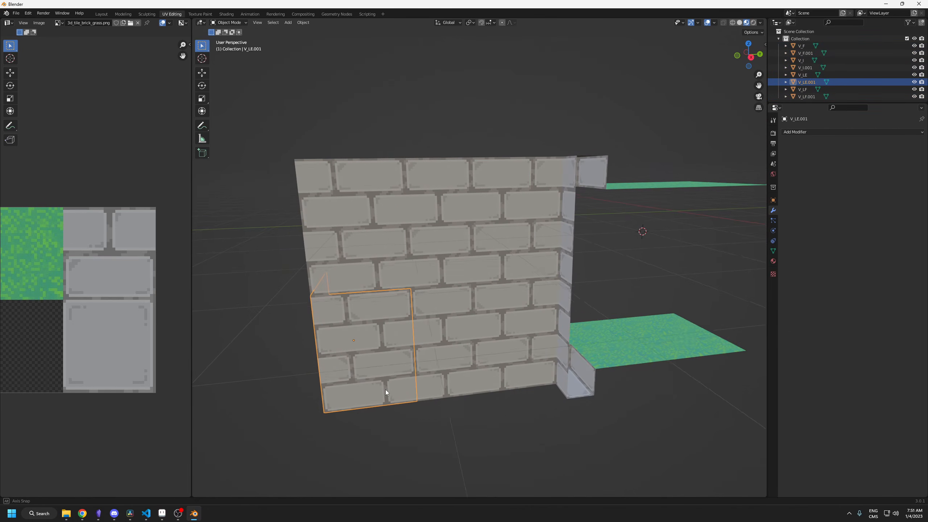
click(714, 23)
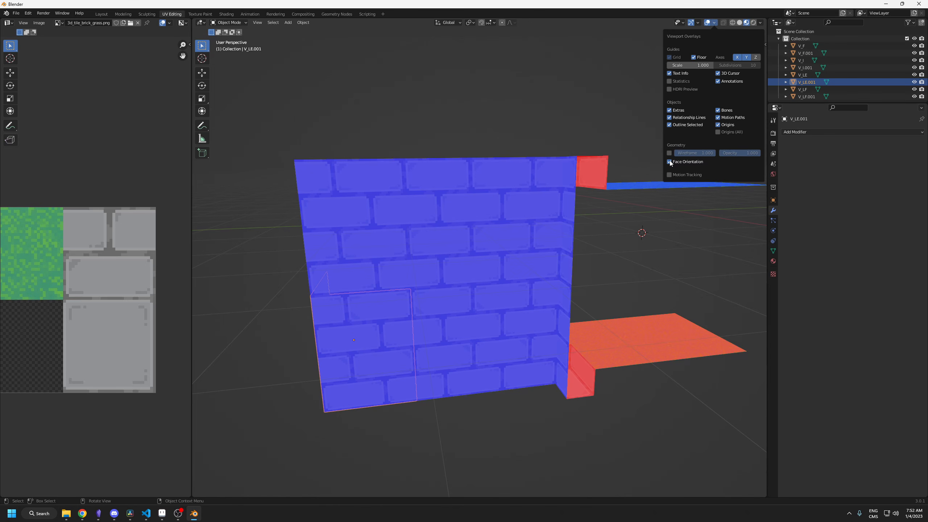
click(669, 162)
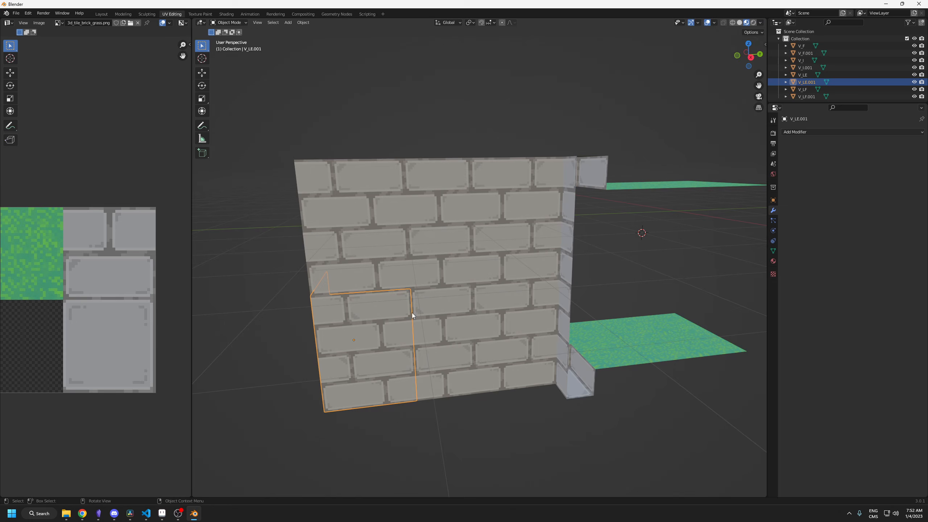
- Show the transform values, select the four lower tiles and apply their scale
key(n)
click(637, 337)
click(638, 337)
key(a)
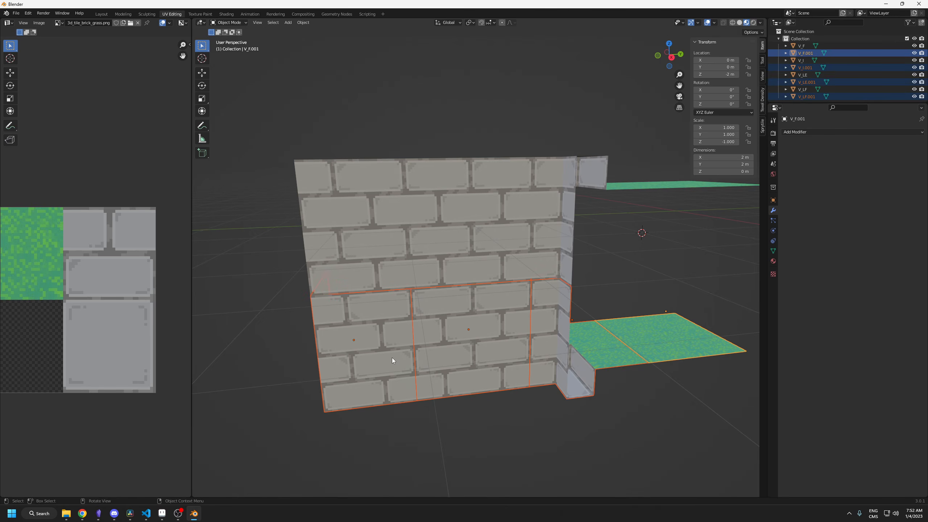
key(ctrl+a)
click(389, 344)
- Flip the normals of all faces of the four lower tiles, using the Face Orientation overlay as a check
click(714, 23)
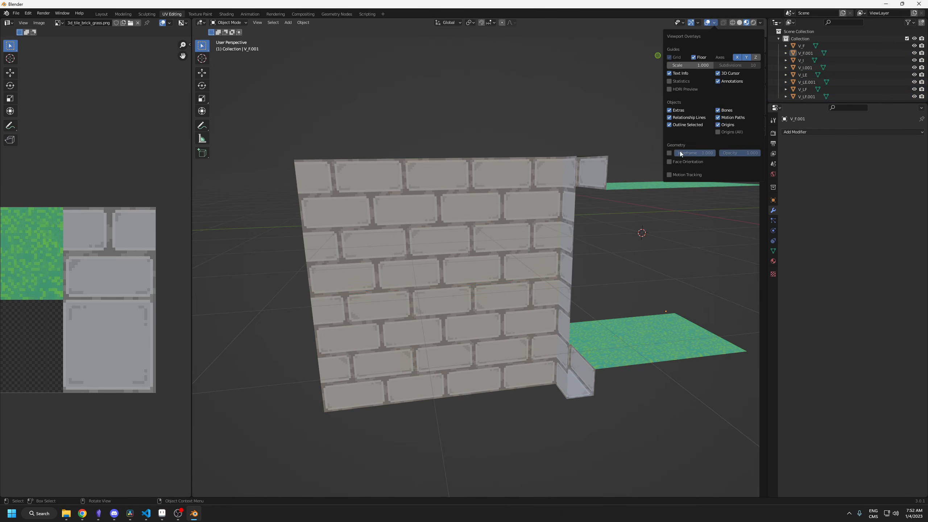
click(669, 162)
middle_drag(537, 307, 520, 359)
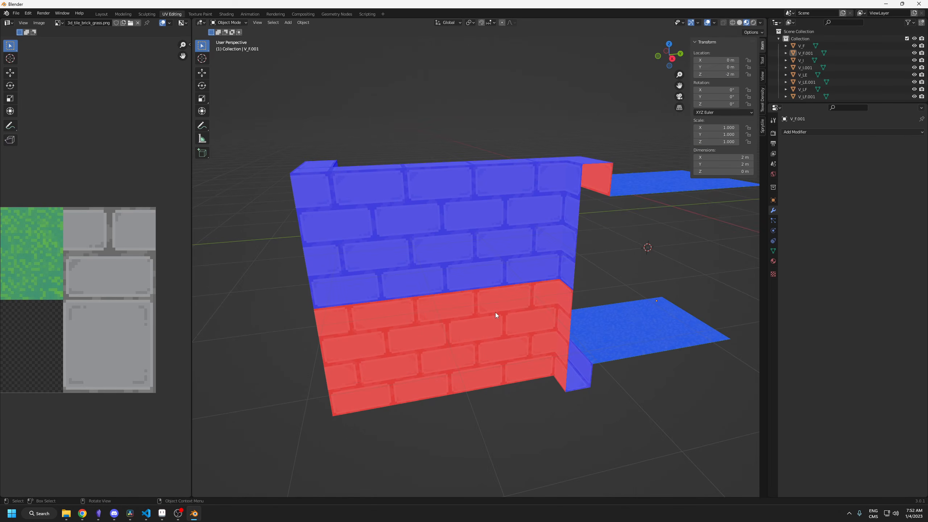
drag(569, 321, 342, 379)
key(Tab)
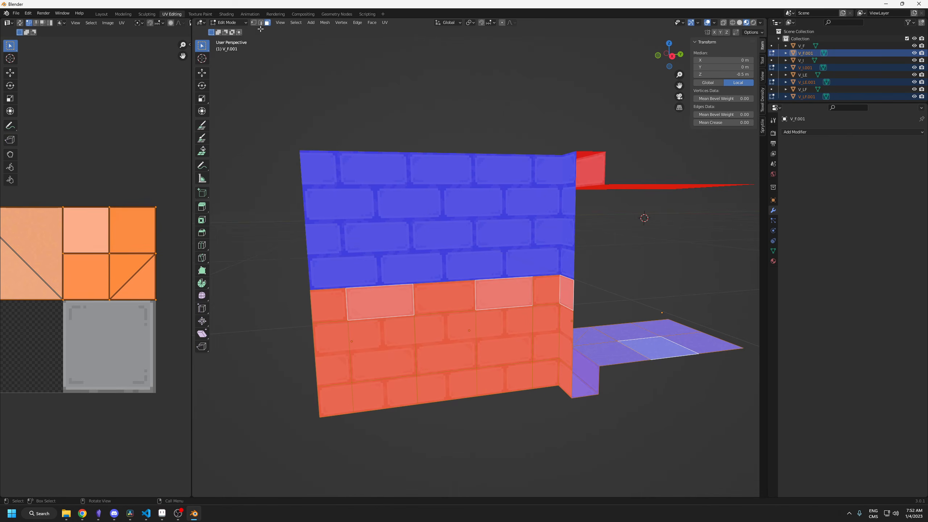
click(324, 23)
mouse_move(347, 141)
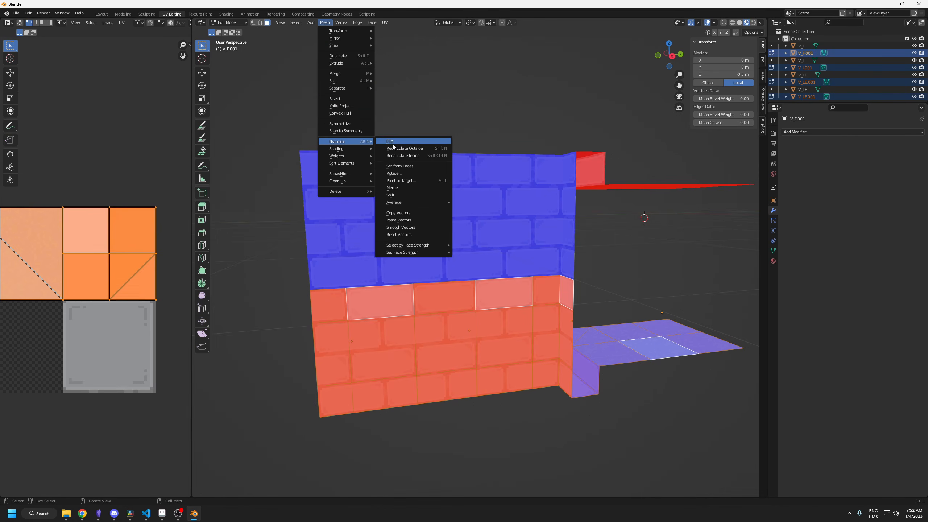
click(390, 141)
click(489, 413)
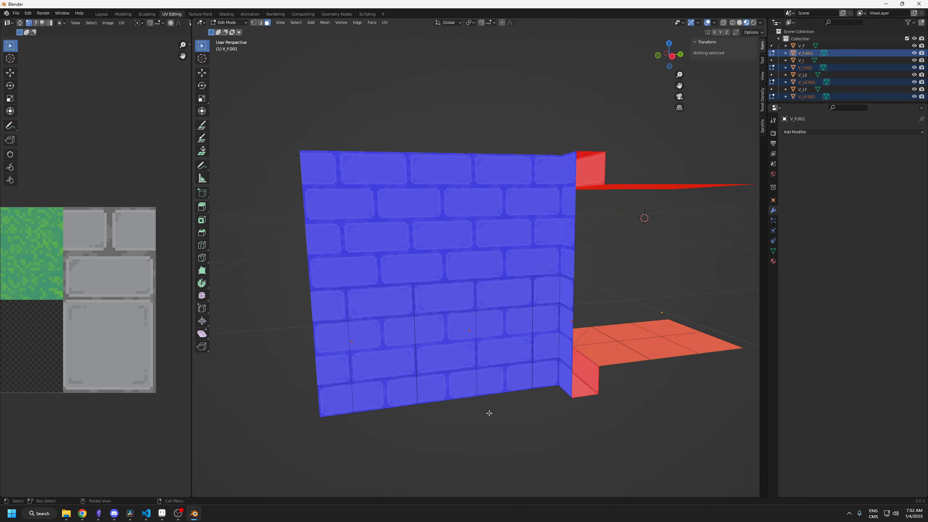
click(714, 23)
click(677, 169)
middle_drag(486, 325, 478, 352)
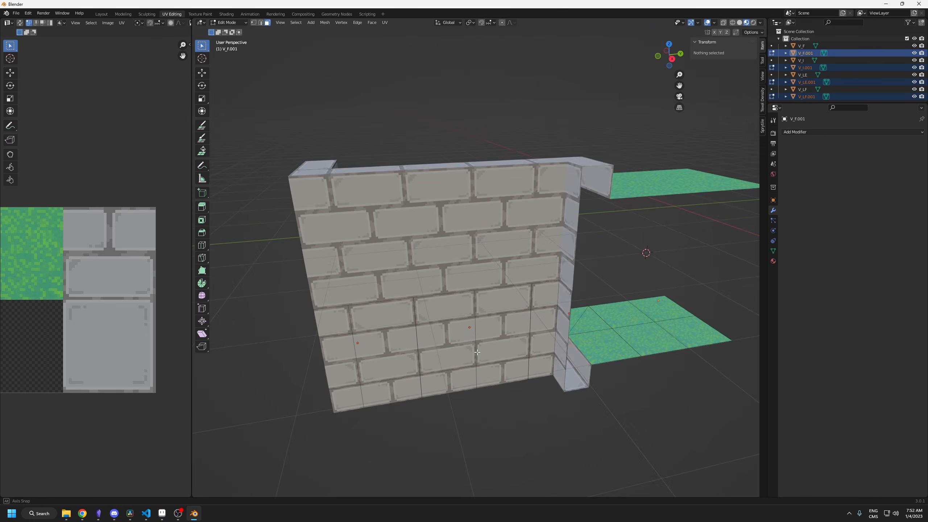
- Select all the grass faces of the four lower tiles from the underside
middle_drag(545, 381, 495, 377)
click(550, 381)
click(605, 304)
shift+click(585, 311)
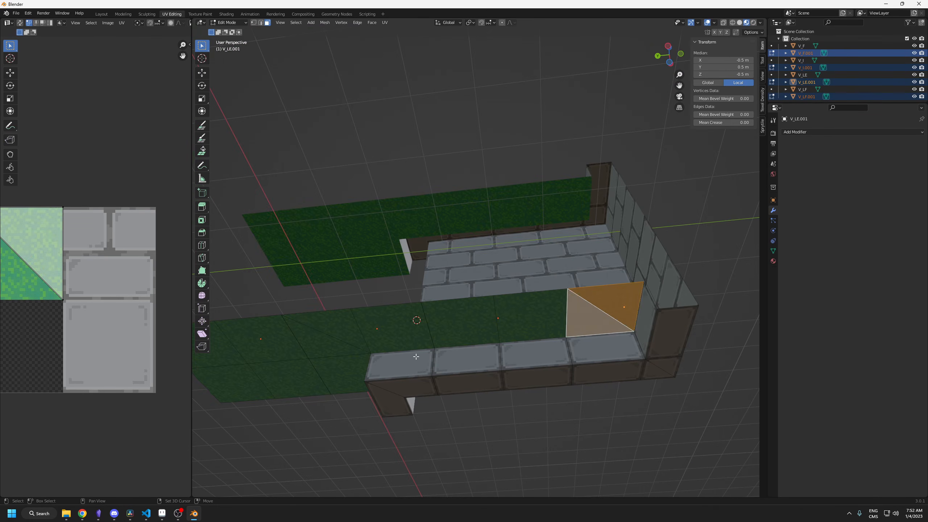
shift+middle_drag(415, 356, 475, 344)
drag(291, 338, 391, 361)
shift+drag(414, 317, 424, 319)
shift+drag(471, 313, 522, 309)
shift+drag(605, 302, 652, 300)
shift+click(682, 295)
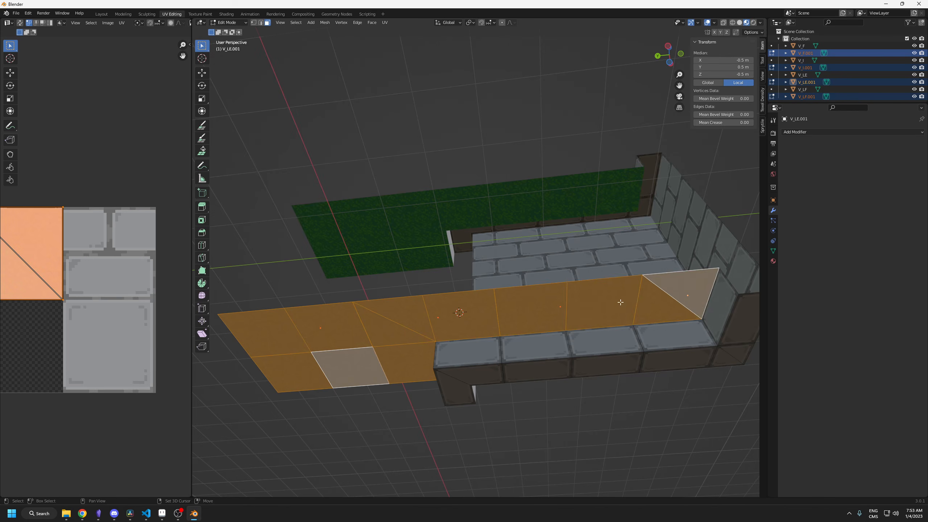
- Move the selected grass faces down along Z by about 0.34 m
middle_drag(368, 353, 384, 358)
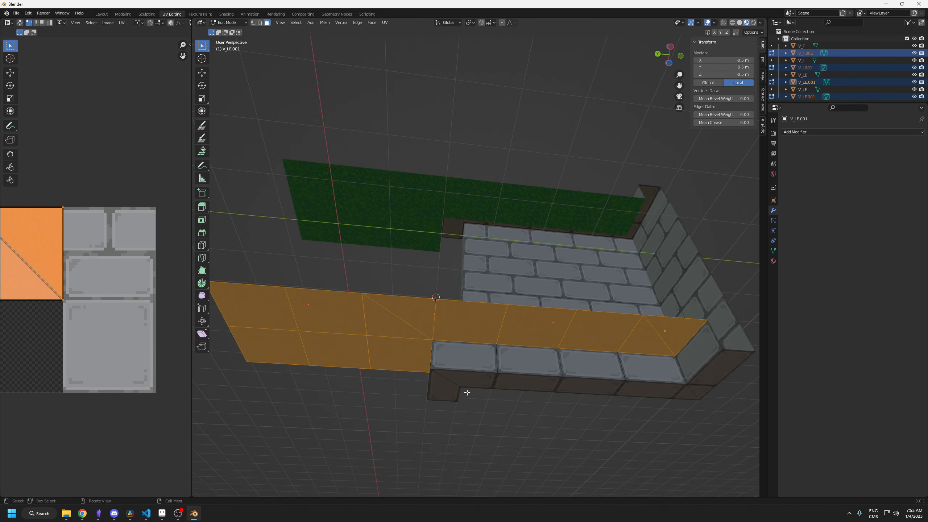
key(g)
key(z)
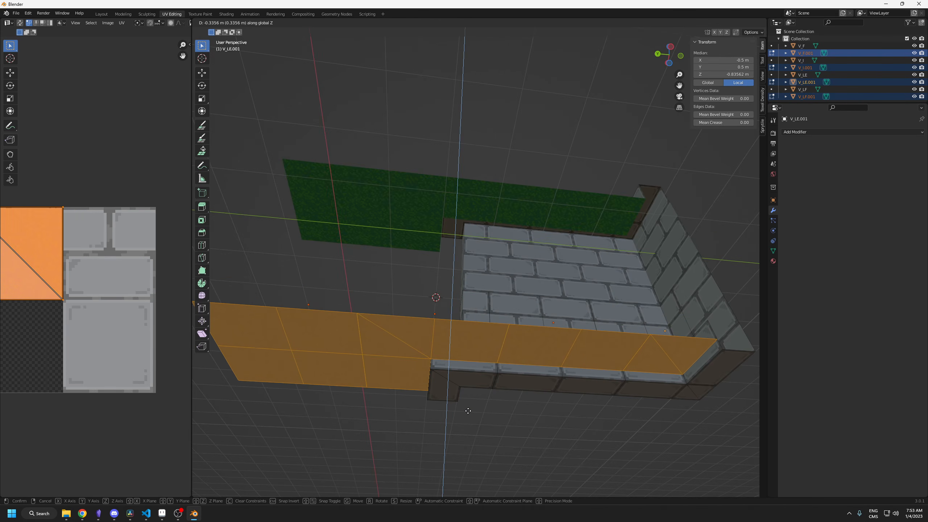
click(467, 410)
- Move the UVs of the lowered faces onto the large stone square of the texture and return to Object Mode
middle_drag(420, 400, 542, 431)
key(g)
click(189, 400)
click(369, 409)
key(a)
key(alt+a)
key(Tab)
middle_drag(501, 408, 495, 429)
- Rename the lower flat tile V_F.001 to F_V
click(805, 53)
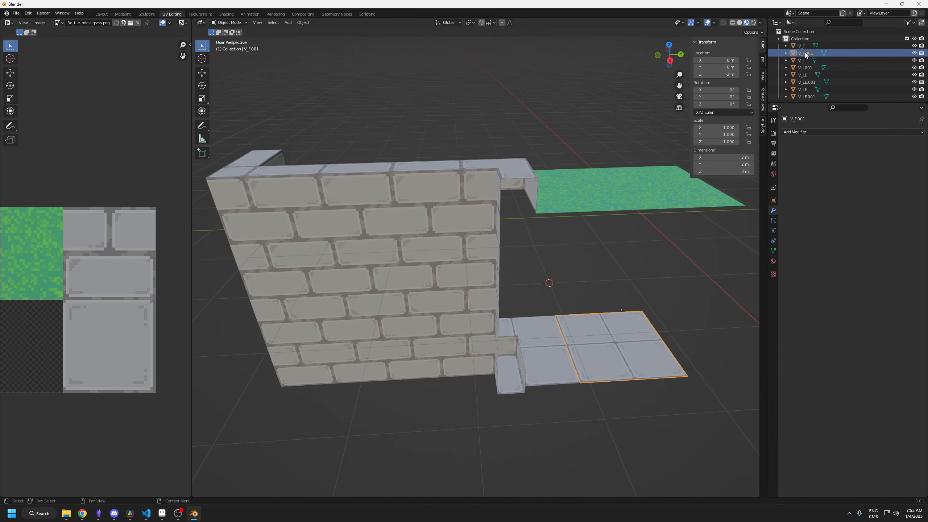
double_click(805, 52)
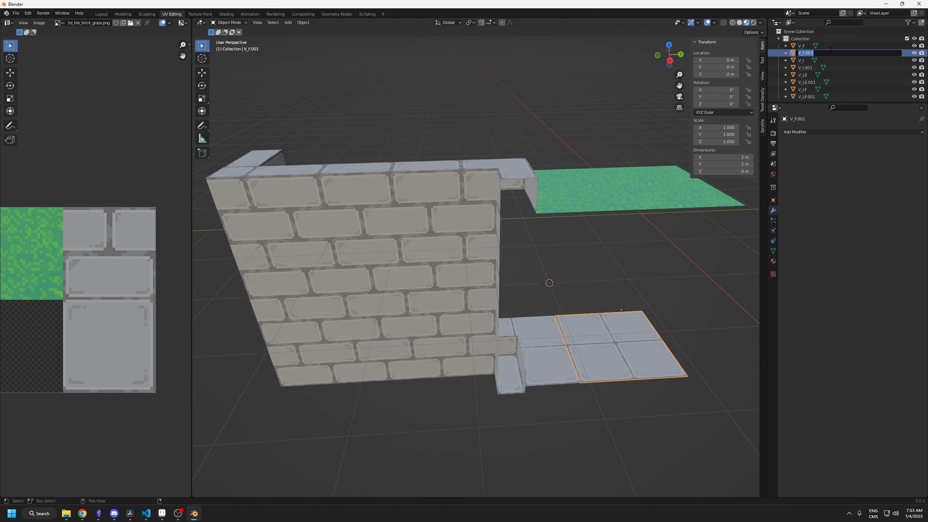
key(Return)
- Rename the lower outer-corner tile V_LF.001 to LF_V
click(537, 333)
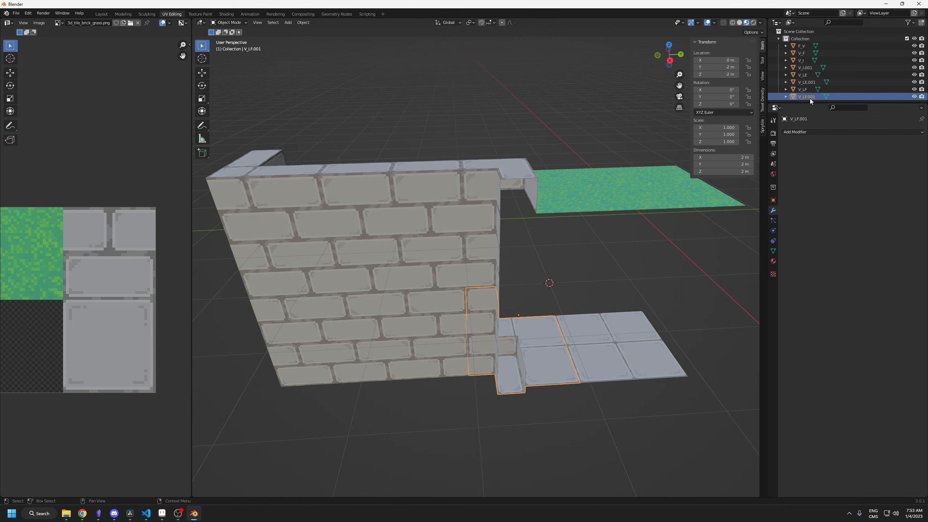
double_click(808, 97)
text(LF)
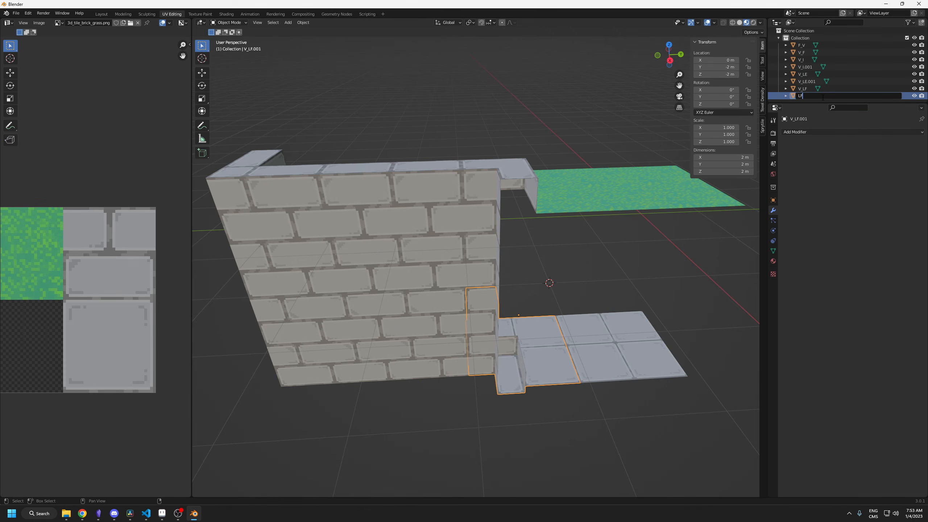
text(_V)
key(Return)
- Rename the lower straight wall tile V_I.001 to I_V
click(811, 73)
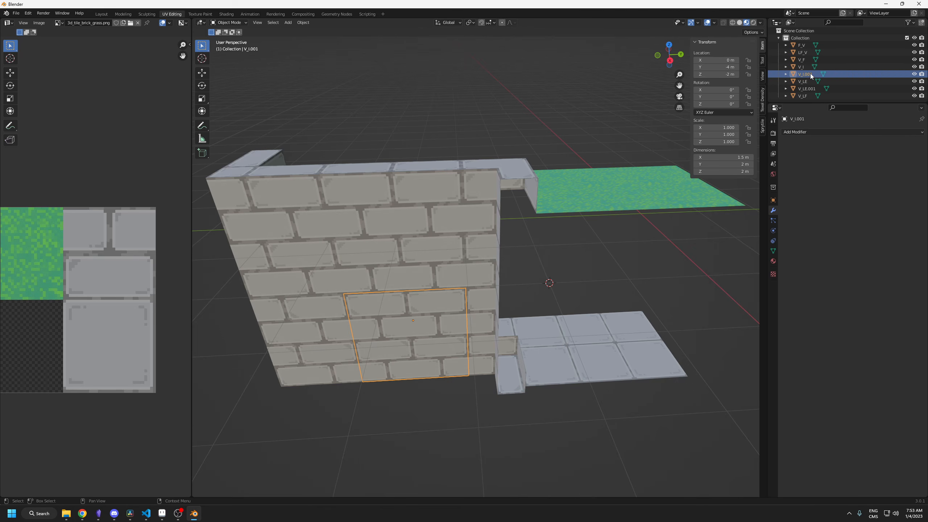
double_click(811, 73)
key(BackSpace)
text(I_V)
key(Return)
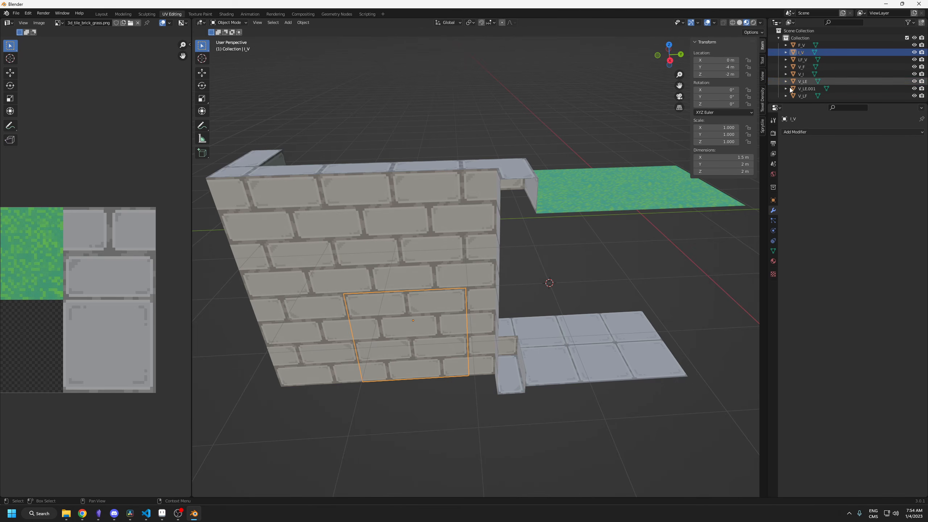
- Rename the lower corner tile V_LE.001 to LE_V
click(808, 89)
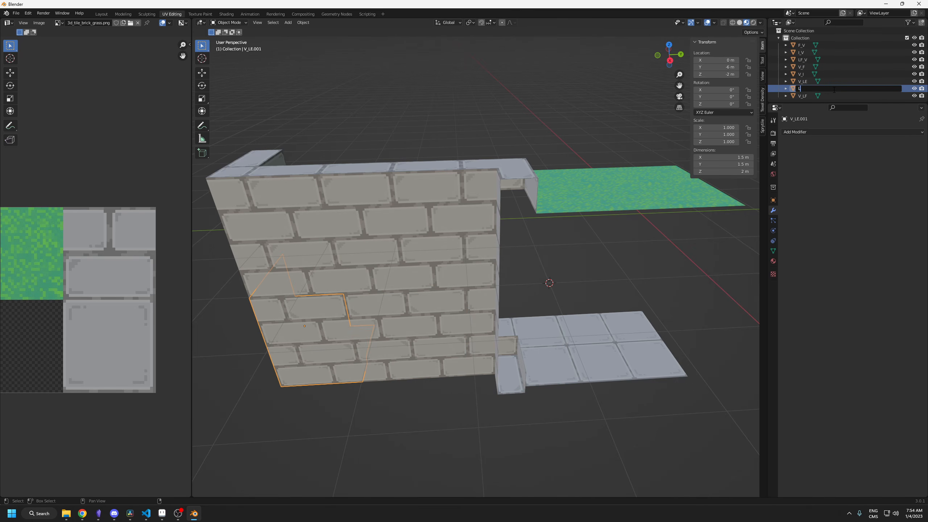
text(LE_V)
key(Return)
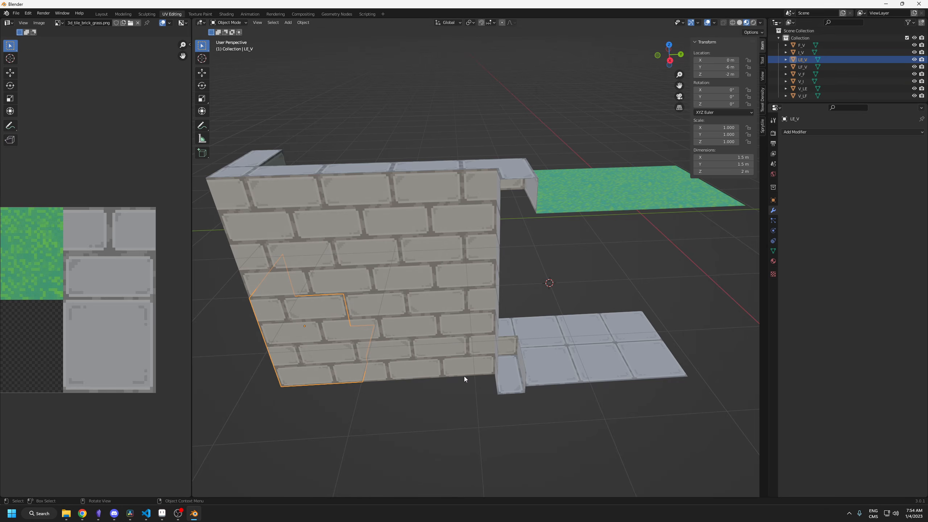
- Raise the four upper tiles 2 m along Z and place duplicates of the three wall tiles in the gap at Z 0 m
click(470, 386)
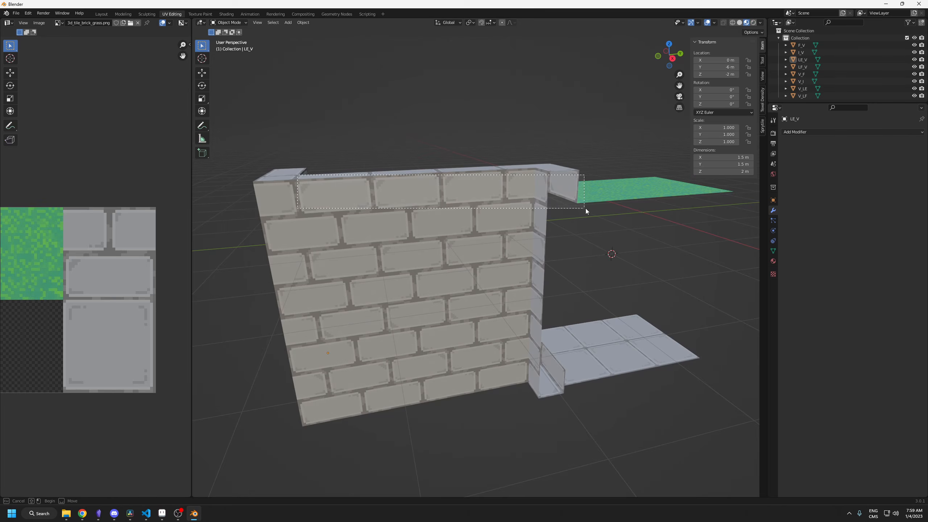
drag(586, 209, 619, 219)
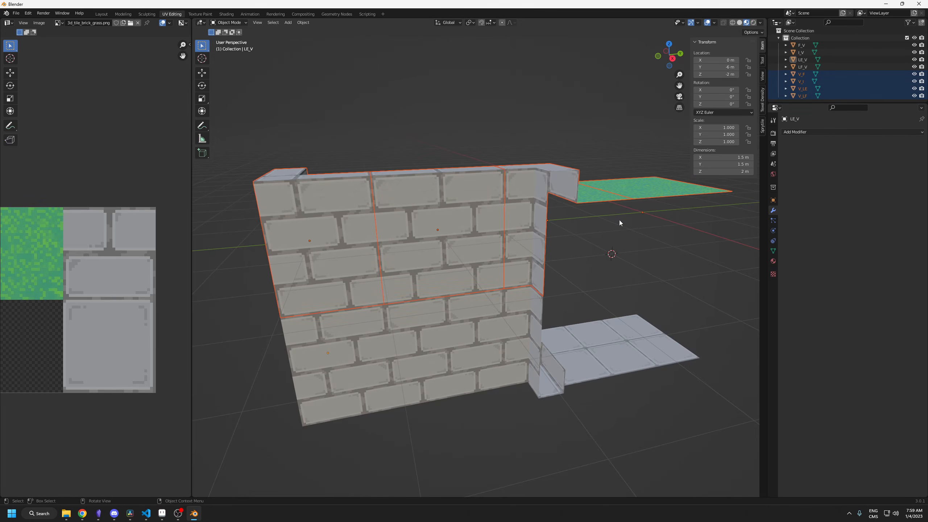
shift+middle_drag(413, 255, 439, 280)
key(shift+d)
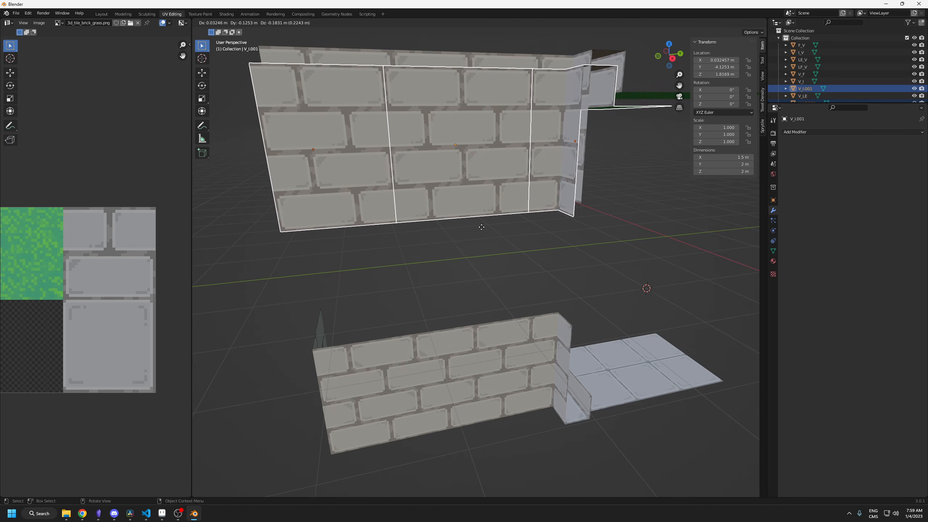
key(z)
click(453, 320)
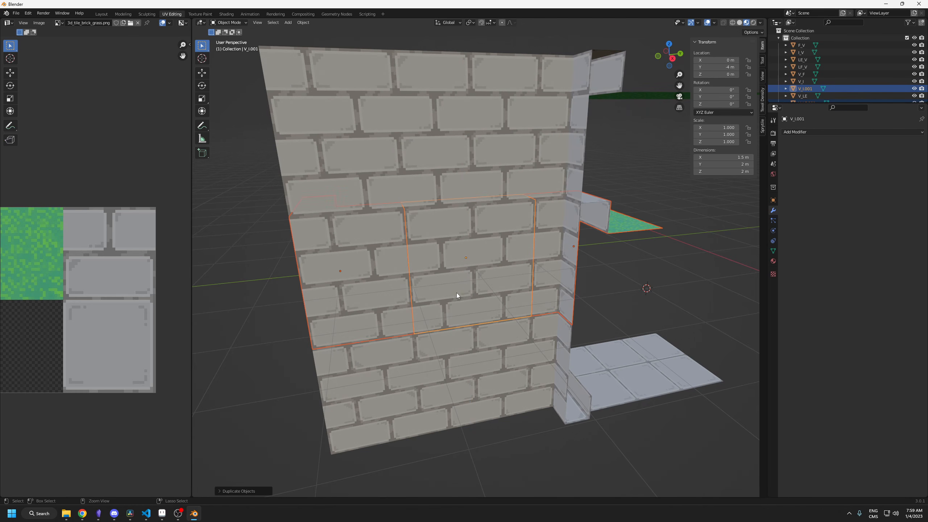
- Delete the grass, ledge and cap faces from the three middle wall tiles in Edit Mode and return to Object Mode
click(473, 283)
middle_drag(472, 283, 530, 185)
click(476, 216)
key(Tab)
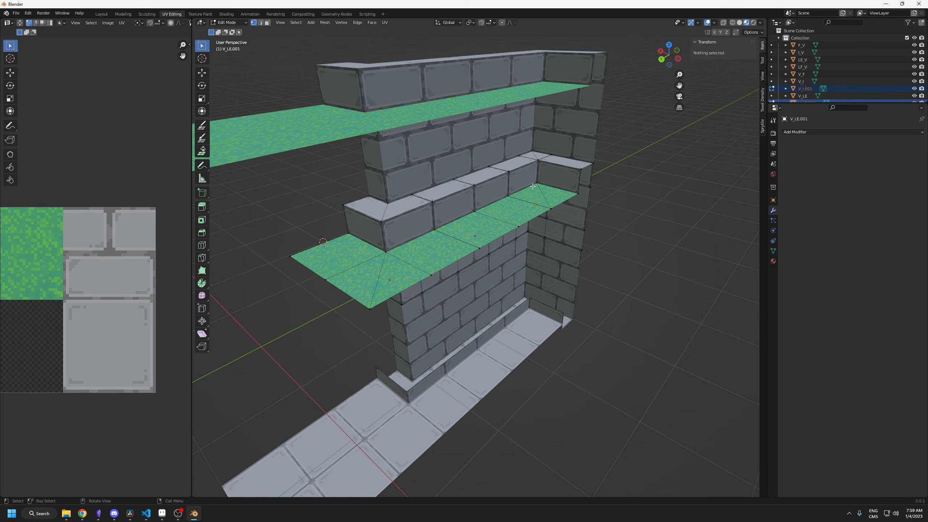
shift+drag(534, 163, 532, 165)
shift+drag(548, 191, 539, 198)
shift+drag(478, 181, 492, 223)
shift+drag(387, 216, 377, 225)
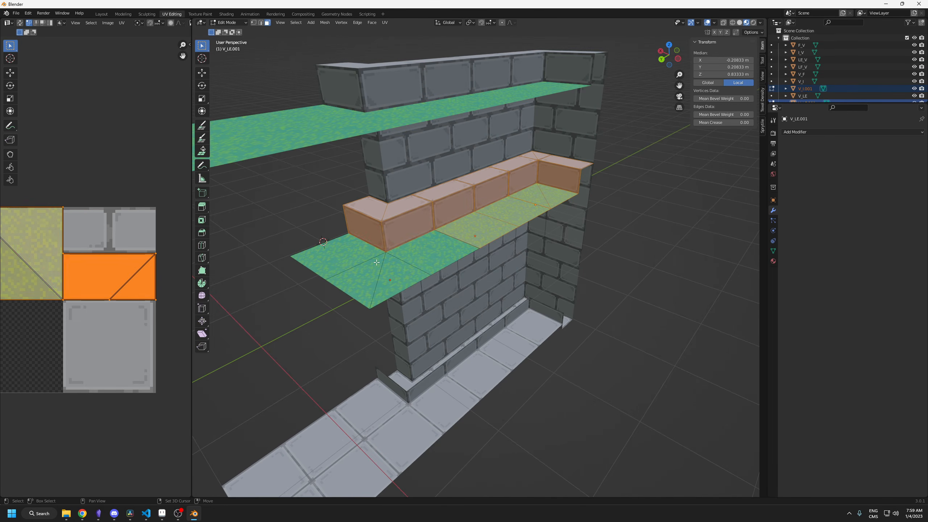
shift+drag(385, 258, 367, 266)
shift+drag(403, 252, 395, 245)
key(x)
click(398, 252)
middle_drag(397, 252, 369, 264)
key(Tab)
click(625, 241)
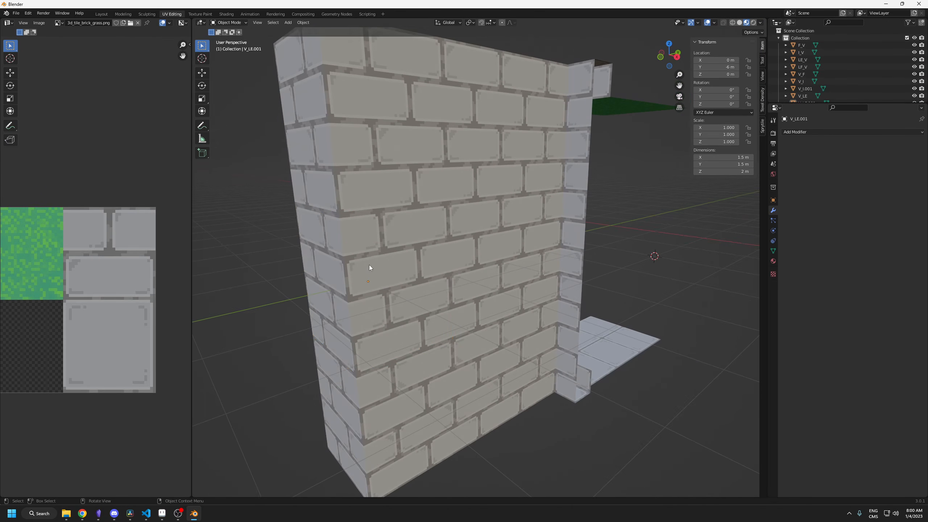
- Rename the middle corner tile V_LE.001 to LE_LE
click(369, 265)
scroll(810, 84, down, 2)
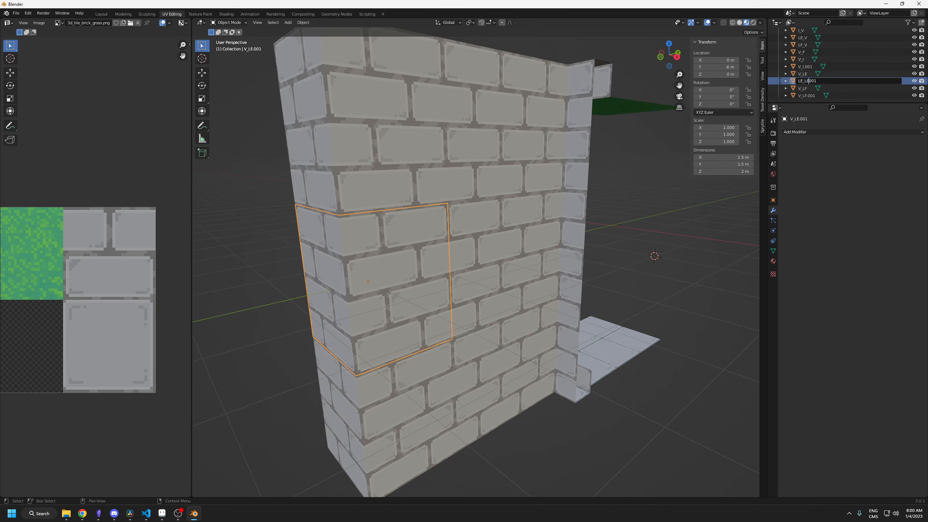
key(Return)
- Rename the middle straight wall tile V_I.001 to I_I
click(474, 267)
key(F2)
key(BackSpace)
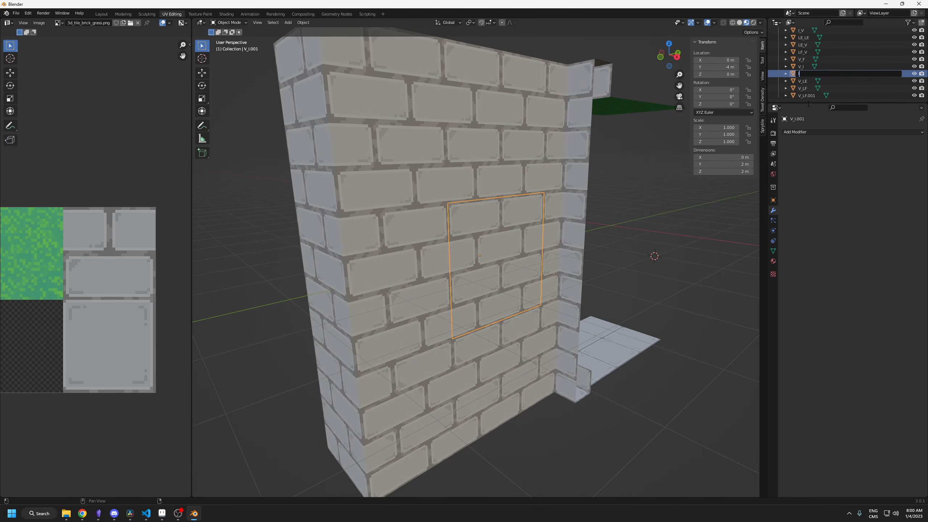
key(Return)
- Rename the middle tile V_LF.001 to LF_LF
click(562, 229)
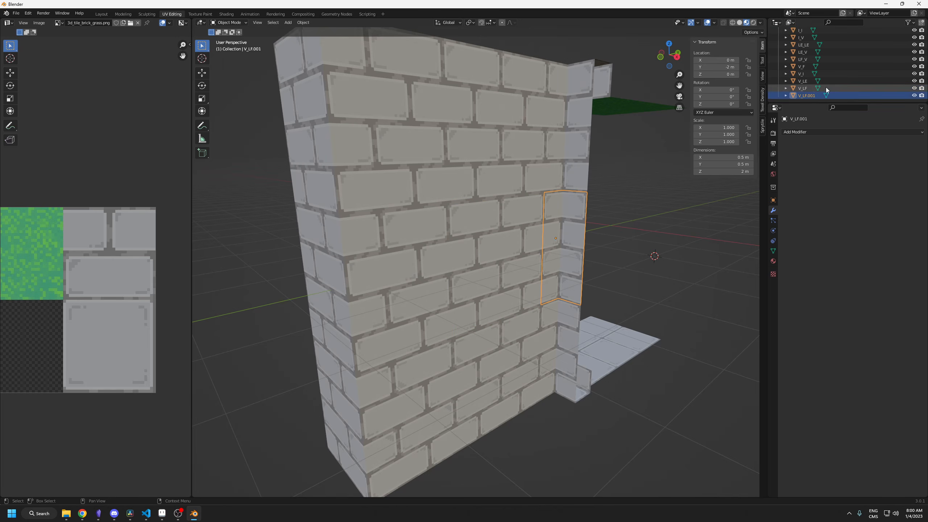
click(825, 97)
text(LF_LF)
key(Return)
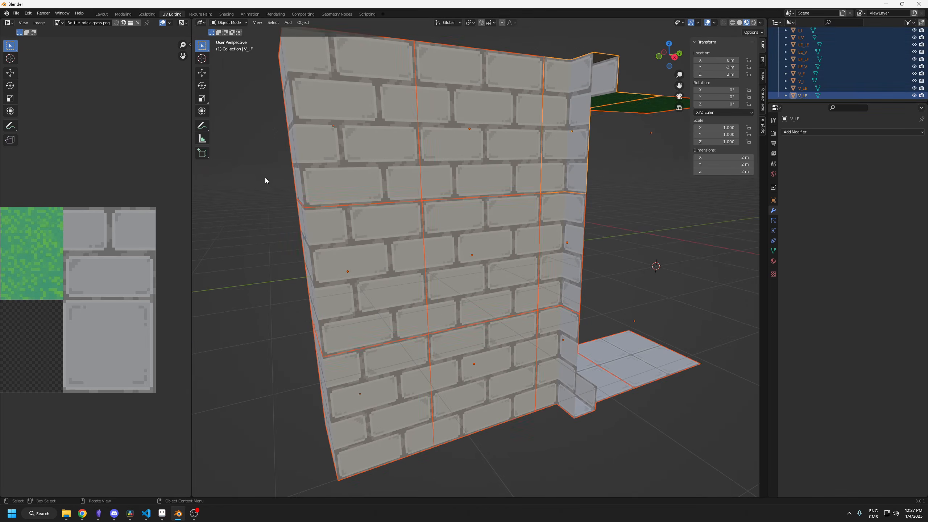
- Bevel the wall's top rim, vertical corner and underside edges across all tiles by about 0.096 m in Edit Mode
key(Tab)
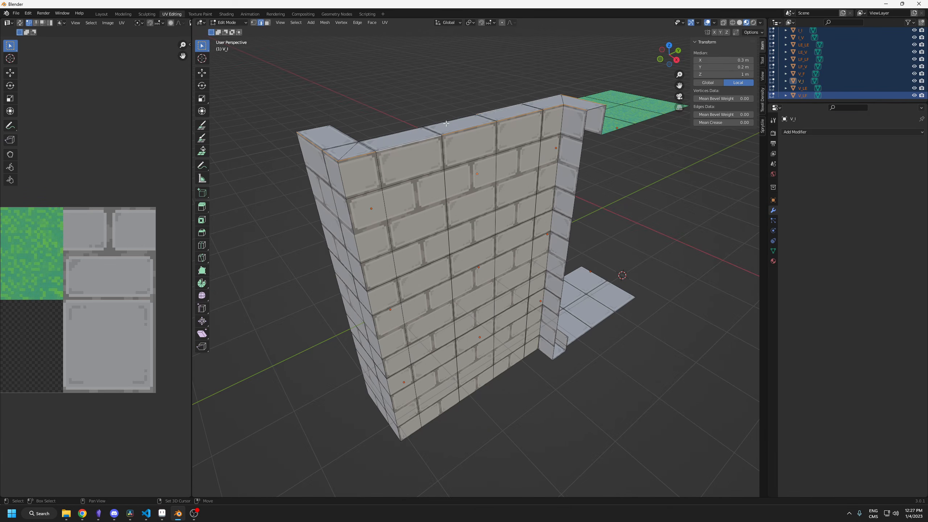
middle_drag(370, 270, 368, 252)
shift+click(359, 230)
shift+click(362, 260)
shift+click(366, 291)
shift+click(370, 320)
shift+click(373, 345)
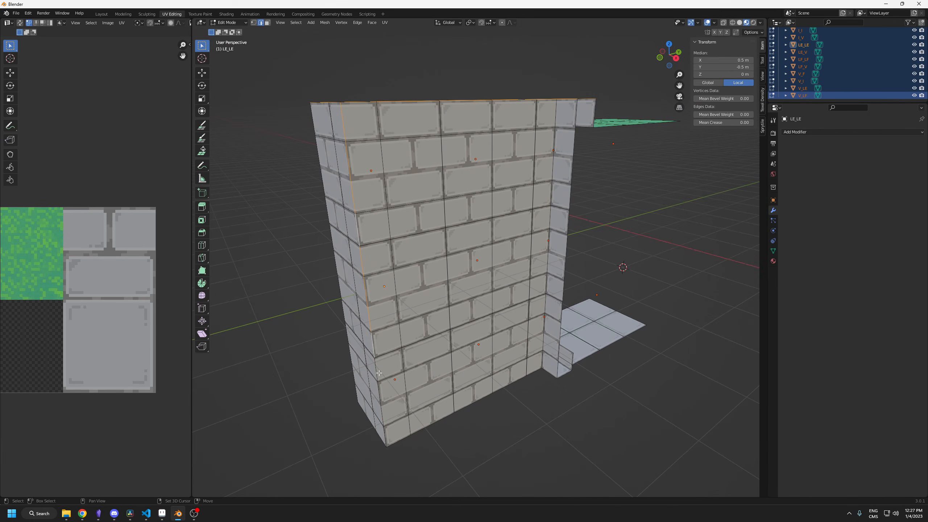
shift+click(546, 309)
middle_drag(545, 309, 574, 360)
middle_drag(328, 266, 446, 311)
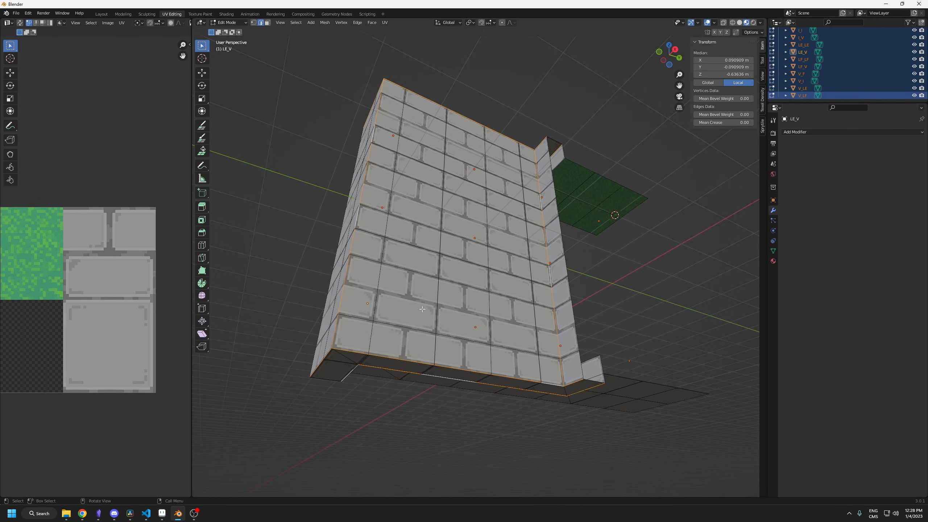
key(ctrl+b)
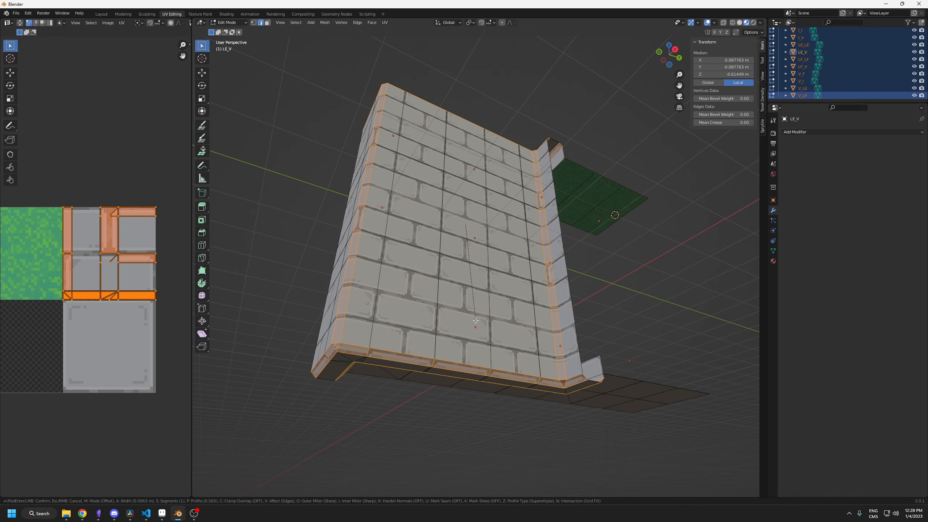
click(475, 320)
- Knife two cuts from the ends of V_LE's corner cap to the inner corner, across the grass-textured triangles
middle_drag(476, 321, 535, 322)
key(3)
key(alt+a)
click(306, 181)
shift+click(320, 182)
key(KP_Decimal)
key(k)
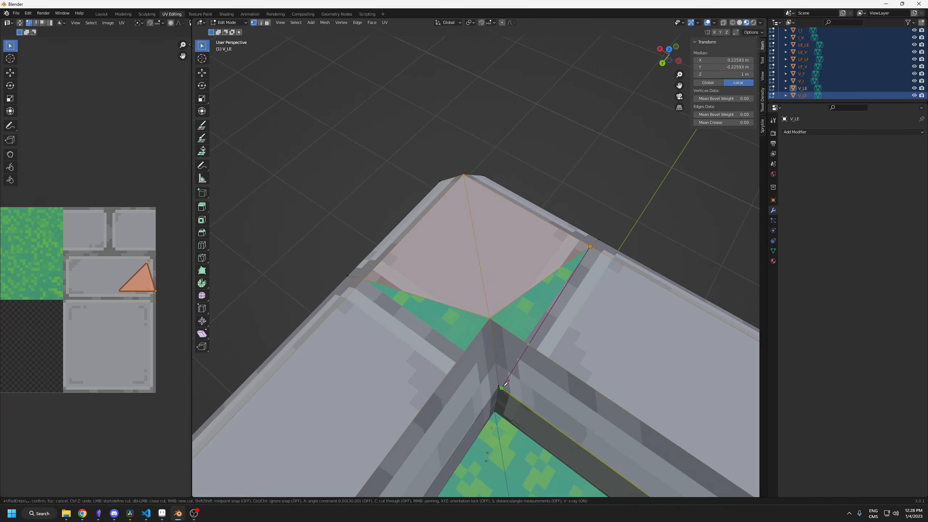
key(Return)
key(k)
click(499, 386)
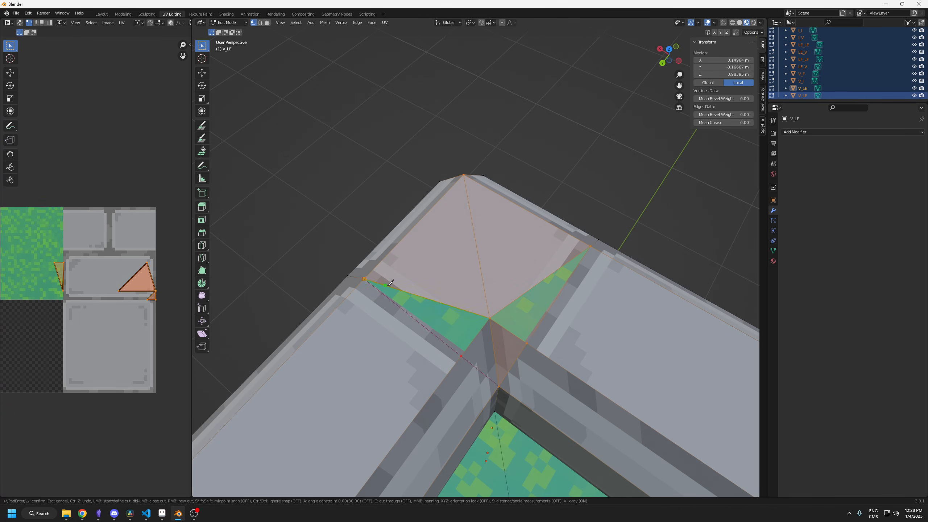
key(Return)
- Unwrap the corner cap faces of V_LE and move their UVs onto the middle brick of the texture
scroll(387, 285, down, 5)
middle_drag(387, 285, 381, 234)
key(3)
middle_drag(457, 278, 464, 314)
key(u)
key(g)
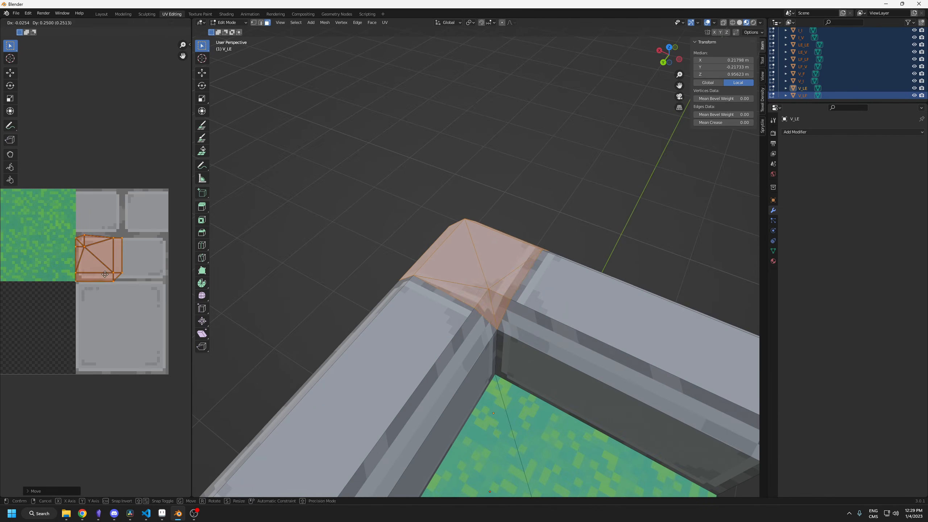
click(105, 274)
- Shift the corner cap's UVs towards the far end of the middle brick and rotate them by 90°
scroll(107, 260, up, 3)
middle_drag(402, 292, 478, 288)
key(g)
click(148, 220)
text(r90)
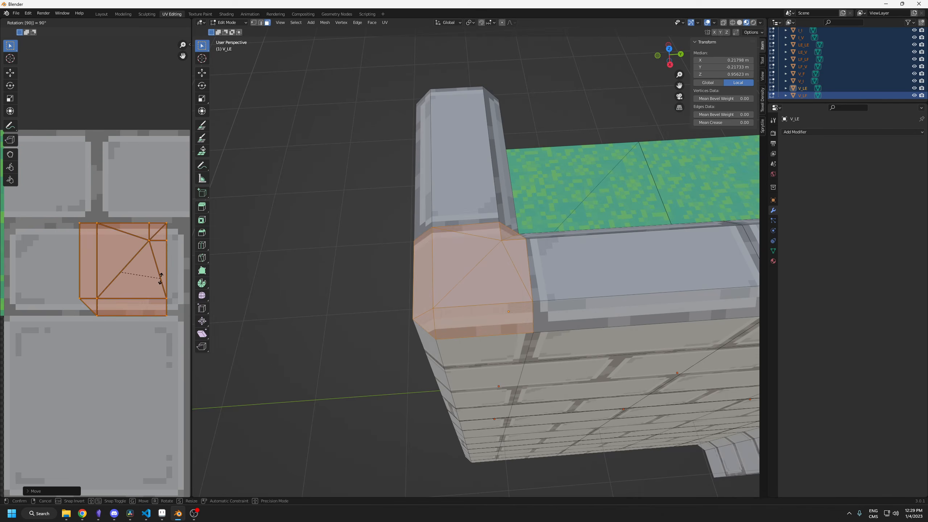
key(Return)
- Move the corner cap's UVs onto the lower outer corner of the large stone square in the texture
middle_drag(139, 278, 180, 183)
key(g)
click(118, 380)
middle_drag(402, 330, 467, 289)
middle_drag(118, 379, 47, 372)
key(g)
click(10, 384)
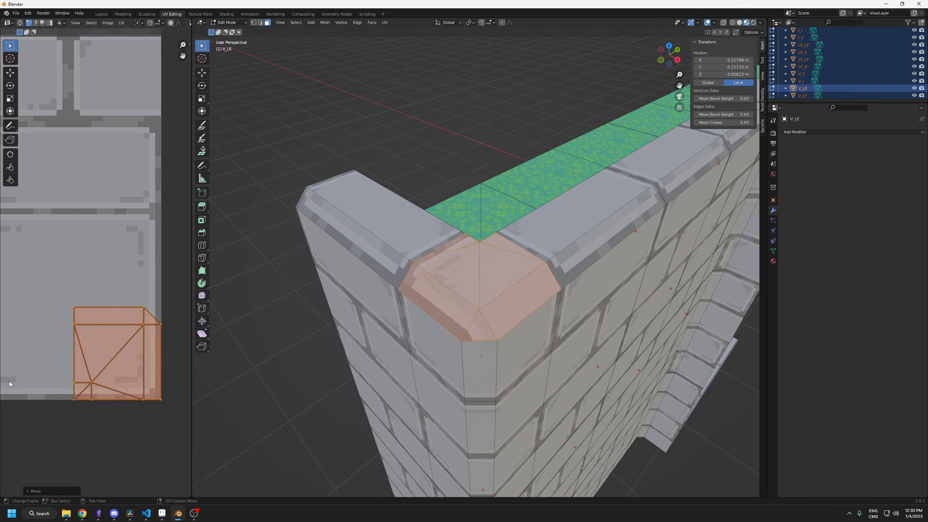
- Reposition the UVs of the cap faces next to V_LE's corner on the stone texture
key(Tab)
middle_drag(457, 263, 540, 216)
key(Tab)
click(369, 315)
key(g)
middle_drag(402, 256, 548, 293)
shift+click(472, 284)
middle_drag(472, 295, 563, 212)
key(g)
click(117, 372)
- Straighten the vertices around LE_V's inner corner on the wall's underside, moving one of them along X only
middle_drag(433, 168, 437, 152)
click(584, 222)
click(710, 362)
middle_drag(585, 300, 420, 227)
click(416, 367)
key(1)
shift+click(483, 191)
shift+click(416, 224)
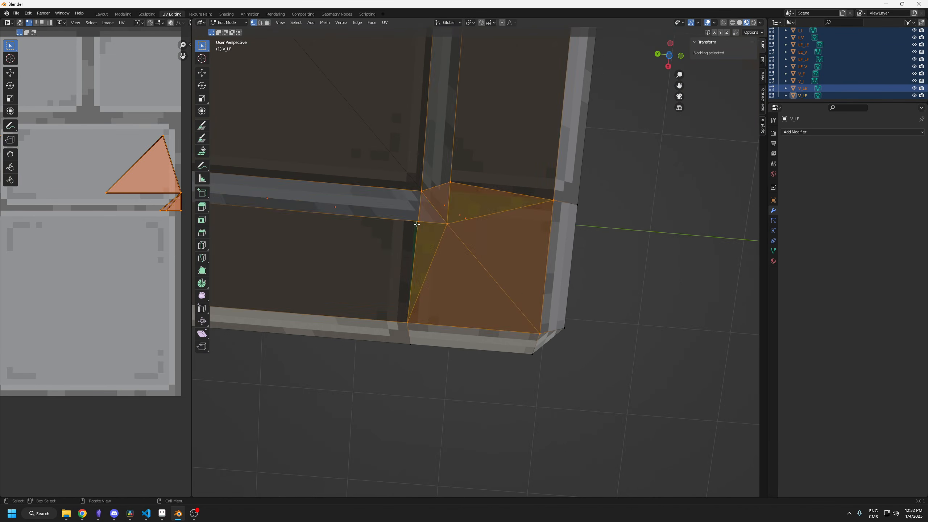
click(417, 223)
key(g)
click(414, 221)
click(450, 182)
key(g)
key(x)
click(449, 191)
key(g)
click(447, 224)
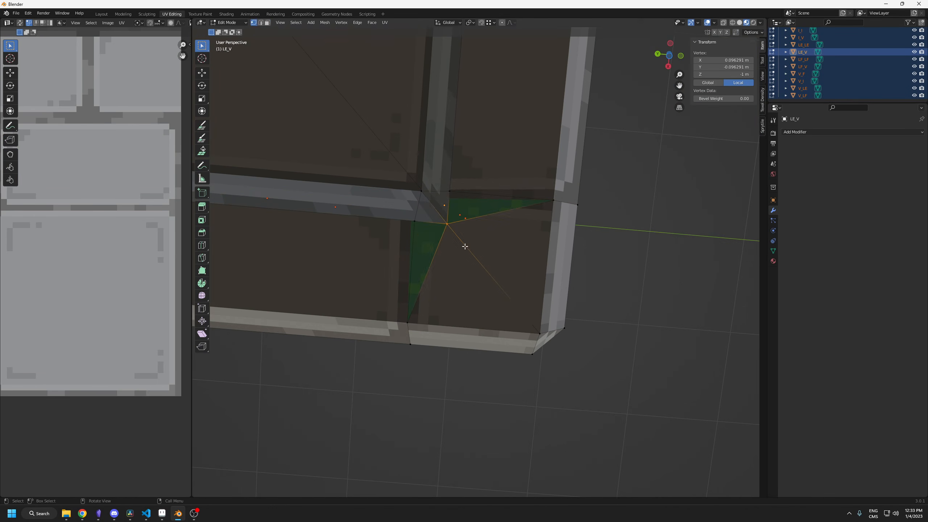
- Unwrap the underside corner faces of LE_V and move their UVs onto the large stone square
key(3)
click(491, 281)
key(u)
key(g)
click(124, 331)
- Select the underside rim faces along the lower wall tiles and shift their UVs on the stone texture
middle_drag(503, 293, 486, 205)
click(502, 164)
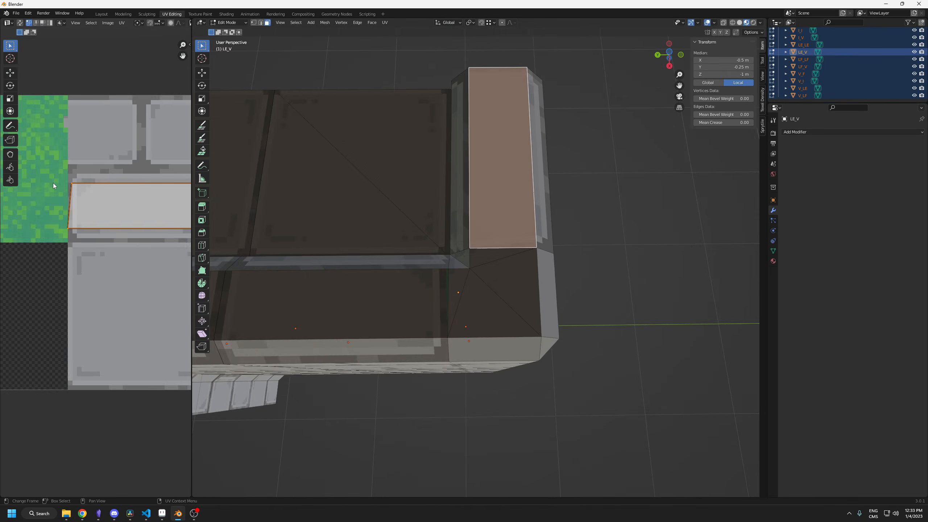
middle_drag(141, 188, 54, 186)
click(356, 262)
shift+click(356, 334)
middle_drag(357, 335, 453, 311)
shift+click(383, 350)
middle_drag(439, 366, 478, 378)
key(g)
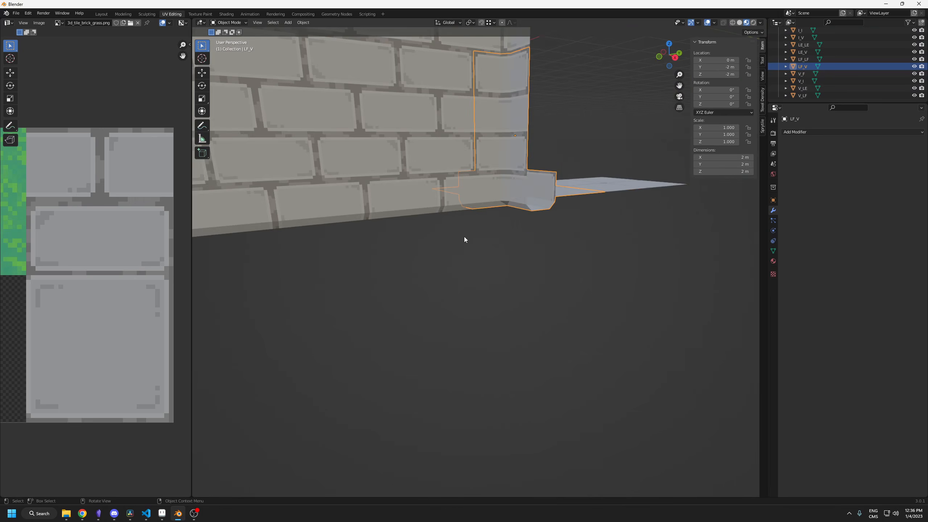
middle_drag(461, 236, 421, 296)
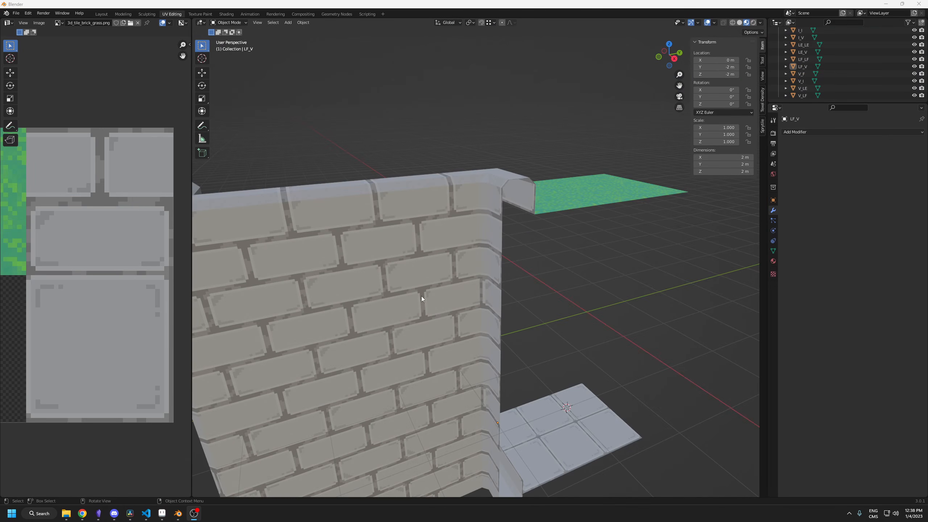
middle_drag(453, 340, 496, 238)
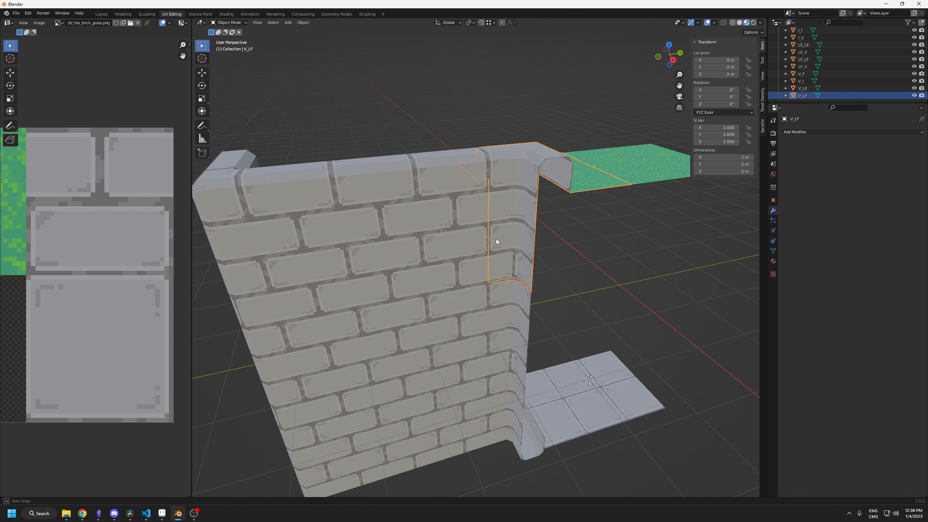
click(426, 338)
middle_drag(427, 340, 396, 343)
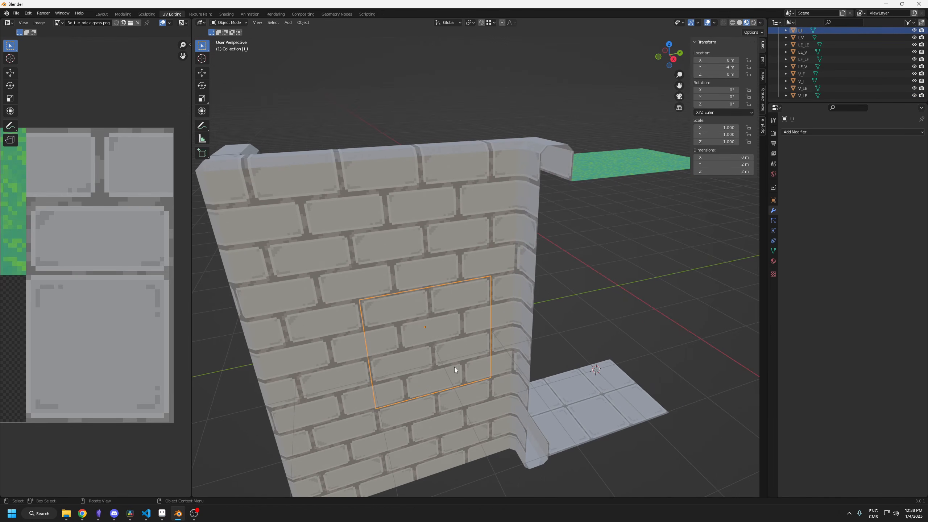
click(530, 176)
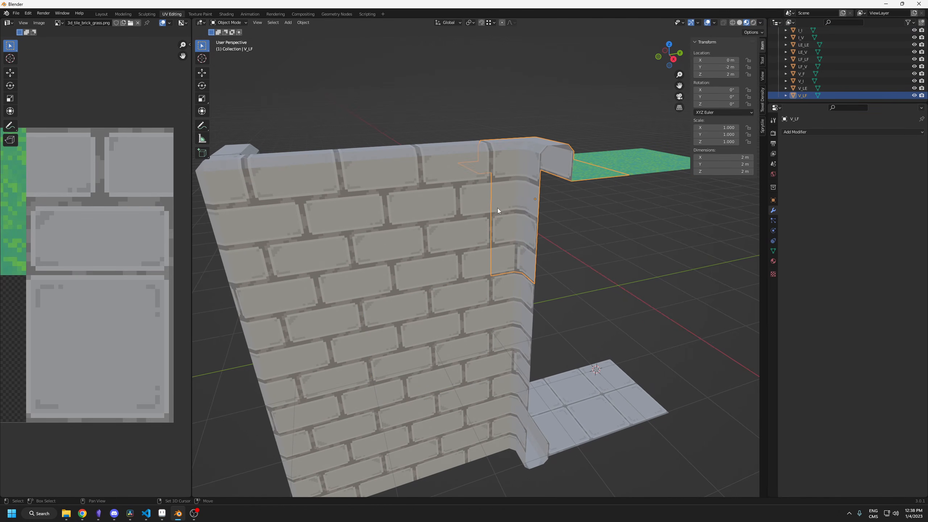
key(shift+d)
key(shift+x)
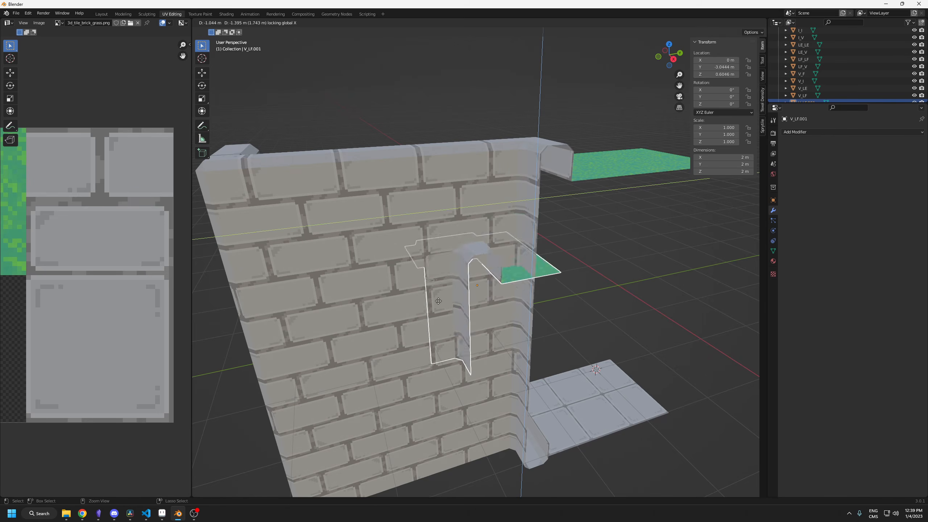
click(382, 364)
click(573, 326)
middle_drag(580, 347, 448, 375)
middle_drag(463, 342, 453, 386)
key(ctrl+z)
key(ctrl+z)
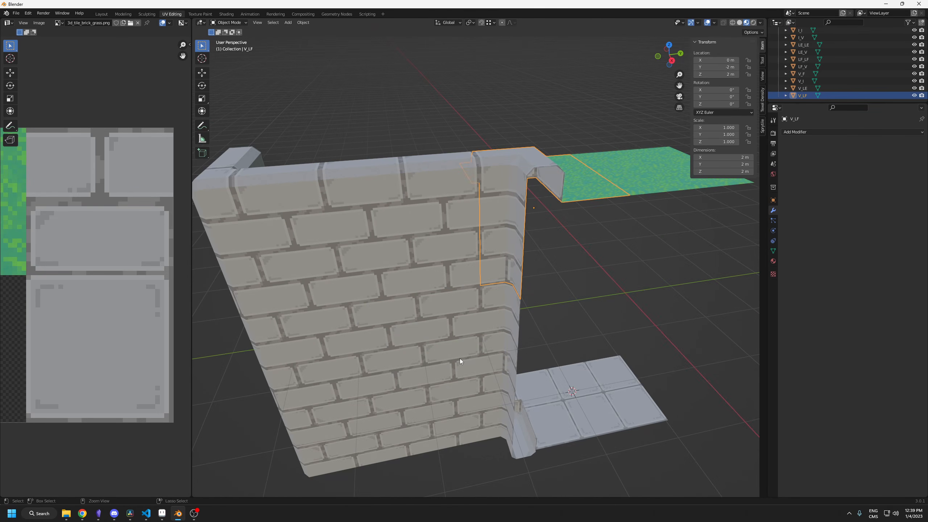
- Adjust the snapping options and duplicate V_LF, placing the copy at Y 2 m and Z 2 m
click(490, 23)
click(487, 44)
scroll(611, 179, down, 3)
middle_drag(519, 213, 452, 234)
key(shift+d)
click(625, 232)
- Duplicate the flat brick wall tile I_I onto the V_LF copy at X 0, Y 2 m, Z 2 m
click(363, 311)
middle_drag(364, 312, 373, 309)
key(shift+d)
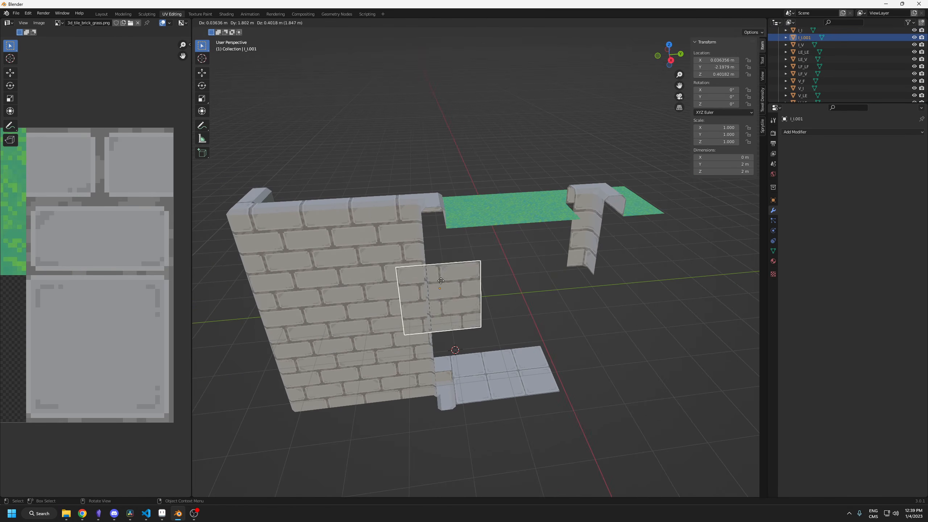
click(622, 248)
shift+middle_drag(622, 249, 446, 243)
scroll(446, 243, up, 2)
middle_drag(444, 242, 484, 251)
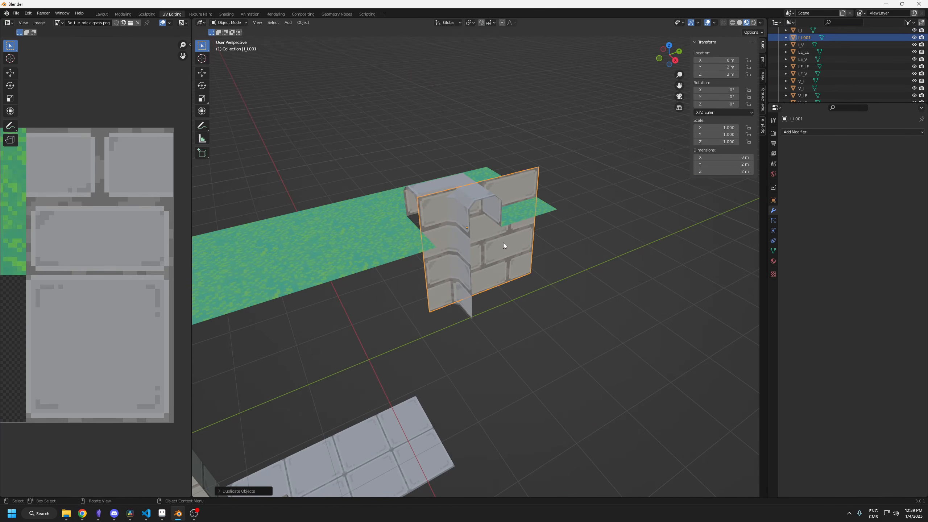
- Add a Boolean modifier to V_LF.001 with the overlapping wall copy as its object, set it to Union and apply it
click(517, 211)
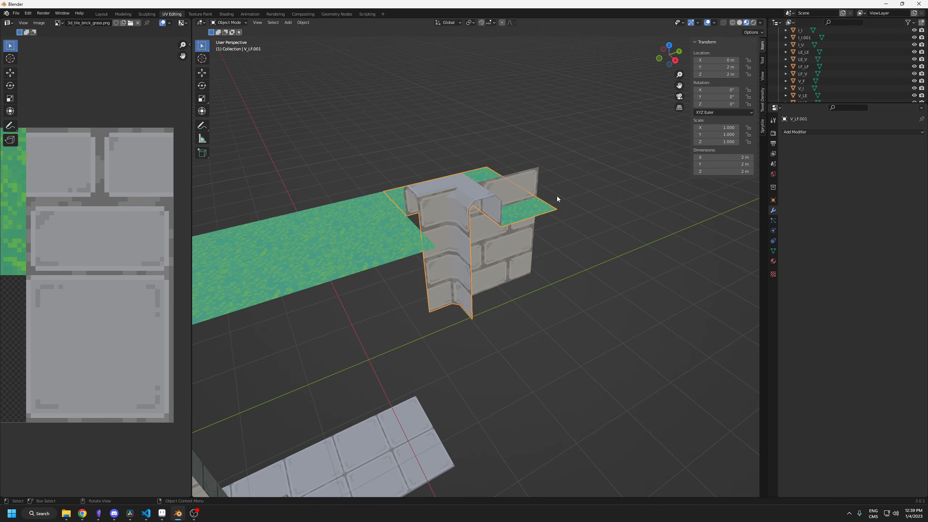
click(790, 132)
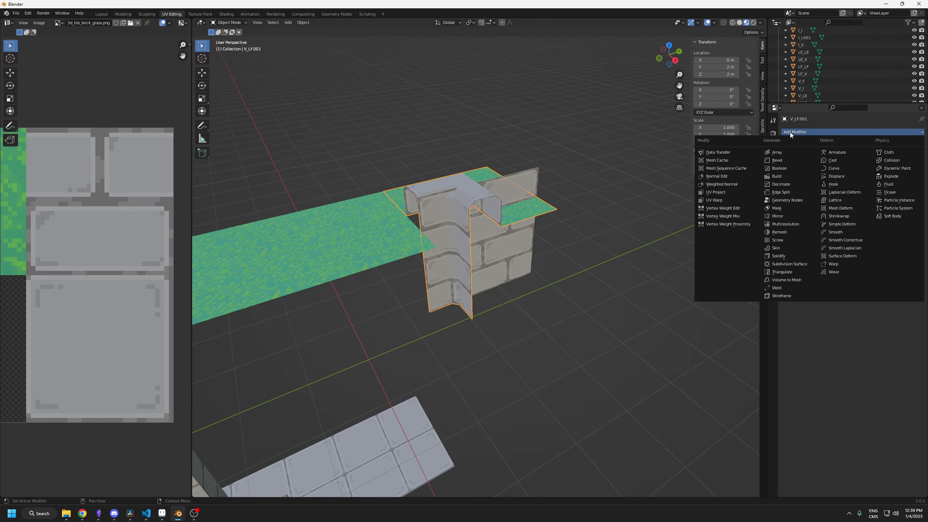
click(787, 167)
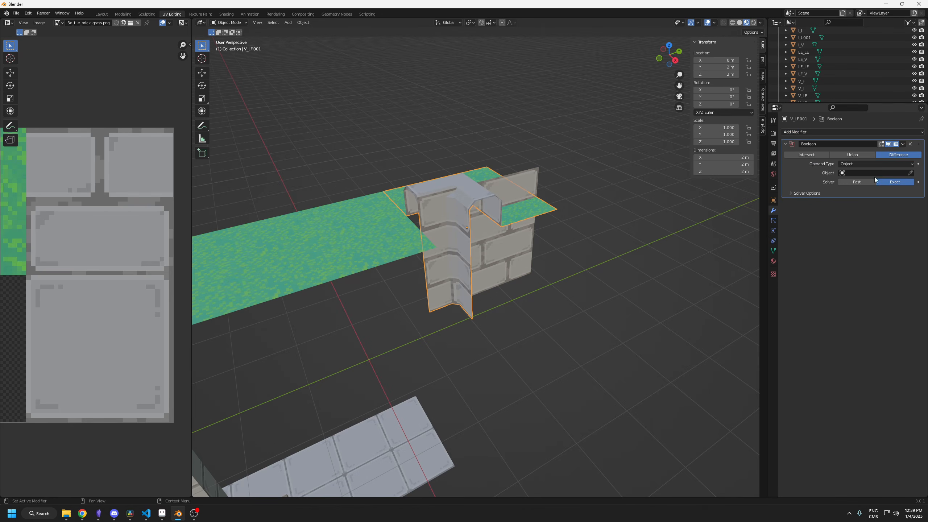
click(516, 180)
click(852, 155)
middle_drag(449, 277, 471, 270)
click(891, 153)
- Move the wall copy I_I.001 down 2 m along Z, below the cut top piece
click(491, 250)
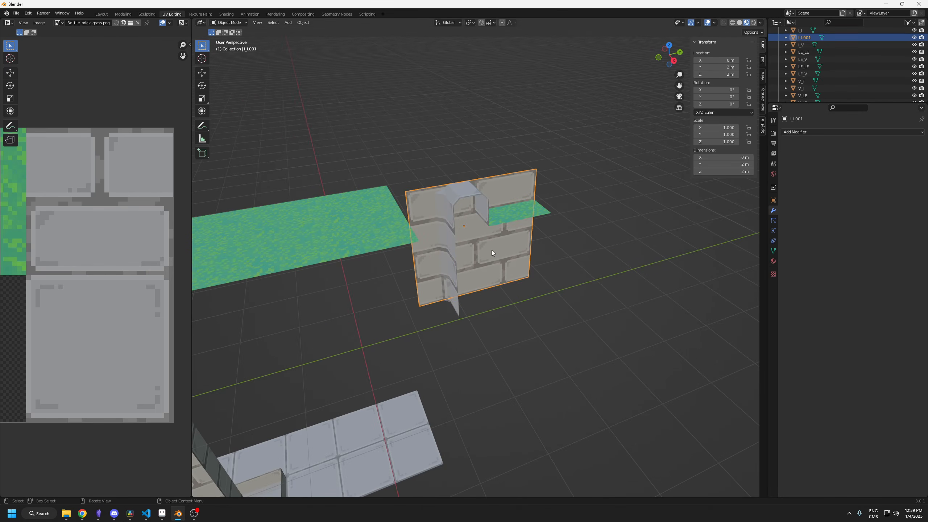
key(g)
key(z)
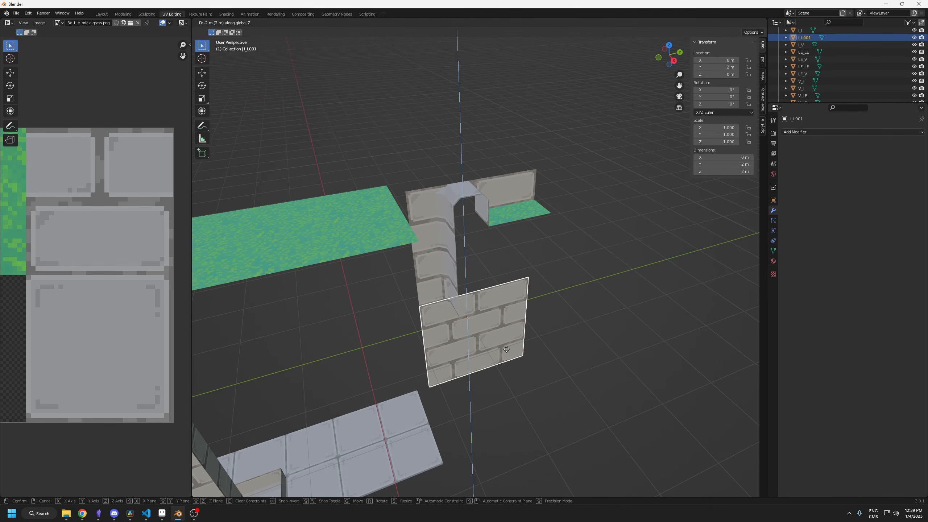
ctrl+click(503, 338)
- Rename the cut top piece V_LF.001 as I_LFL
click(453, 245)
middle_drag(477, 260, 452, 213)
scroll(454, 217, up, 4)
scroll(806, 60, down, 2)
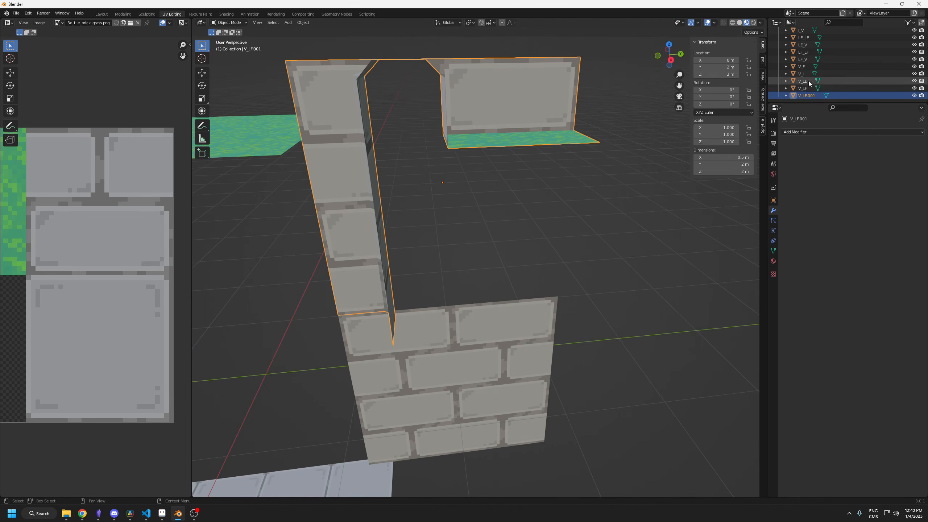
double_click(805, 96)
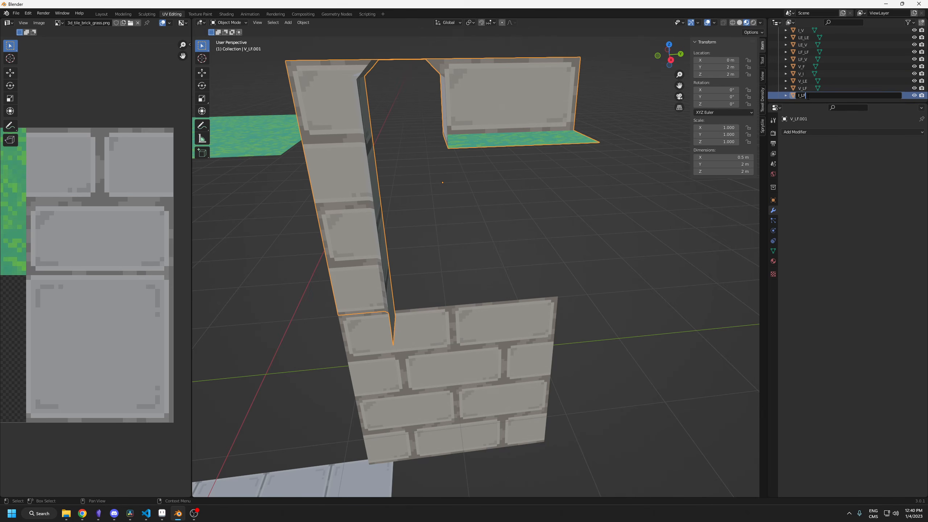
key(Return)
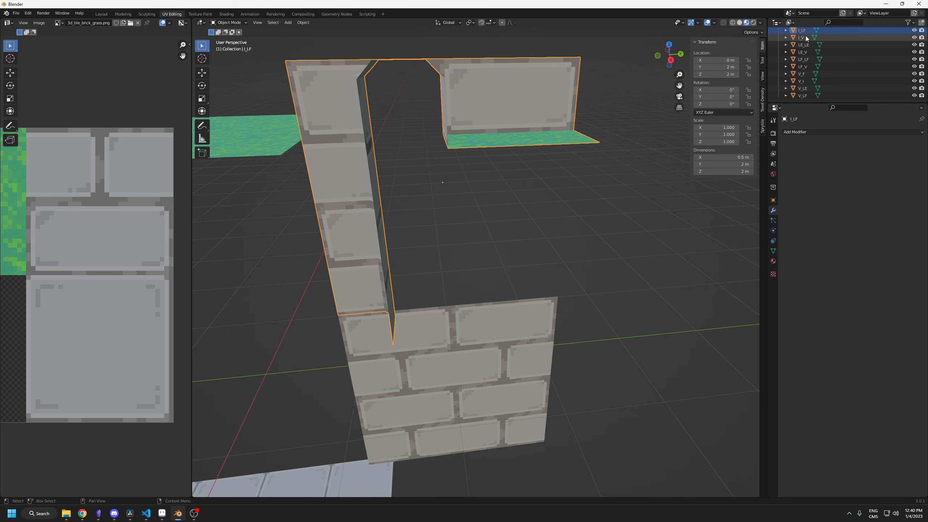
scroll(804, 32, up, 3)
double_click(806, 67)
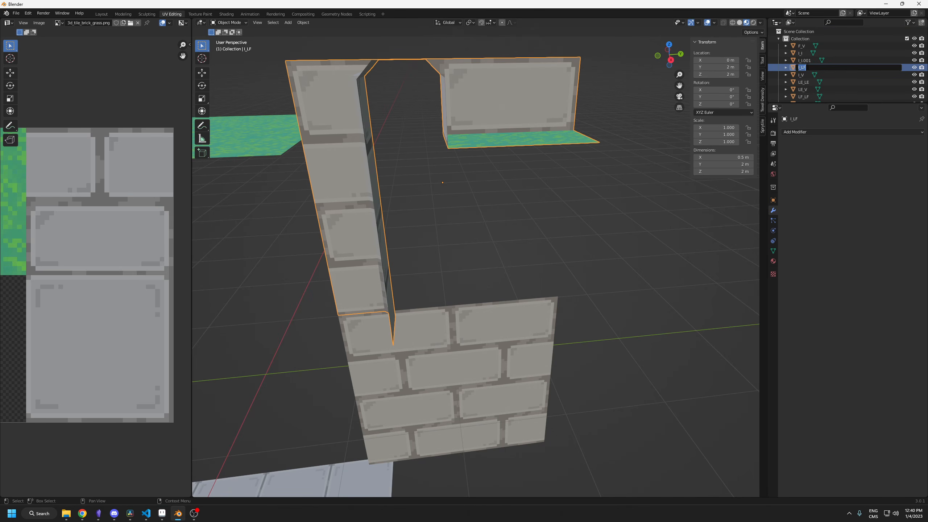
click(806, 66)
text(L)
key(Return)
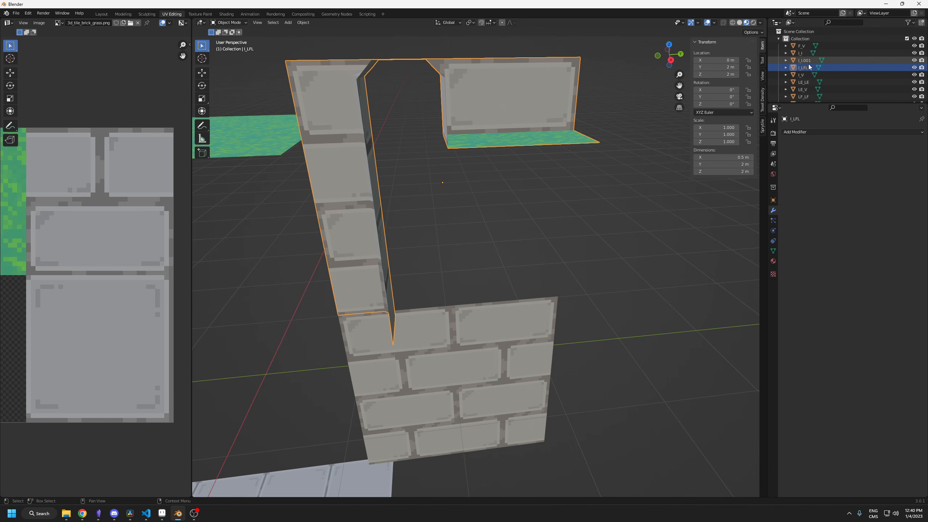
- Duplicate the underside corner LF_V and place the copy over the wall copy at Y 2 m, Z 0
click(452, 376)
middle_drag(452, 376, 349, 391)
click(376, 384)
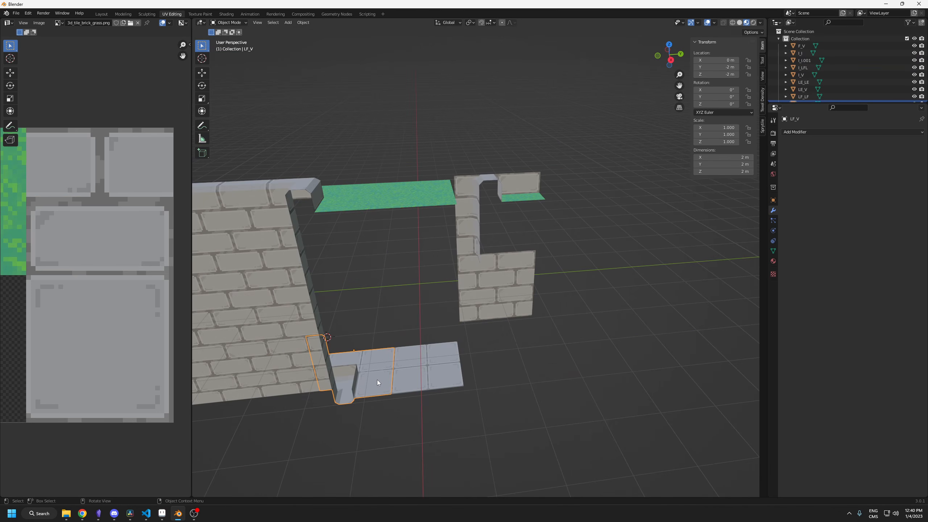
key(shift+d)
ctrl+click(512, 320)
scroll(505, 333, up, 4)
middle_drag(501, 337, 511, 318)
- Add a Boolean modifier to LF_V.001 targeting I_I.001, set it to Union and apply it
click(793, 134)
click(789, 169)
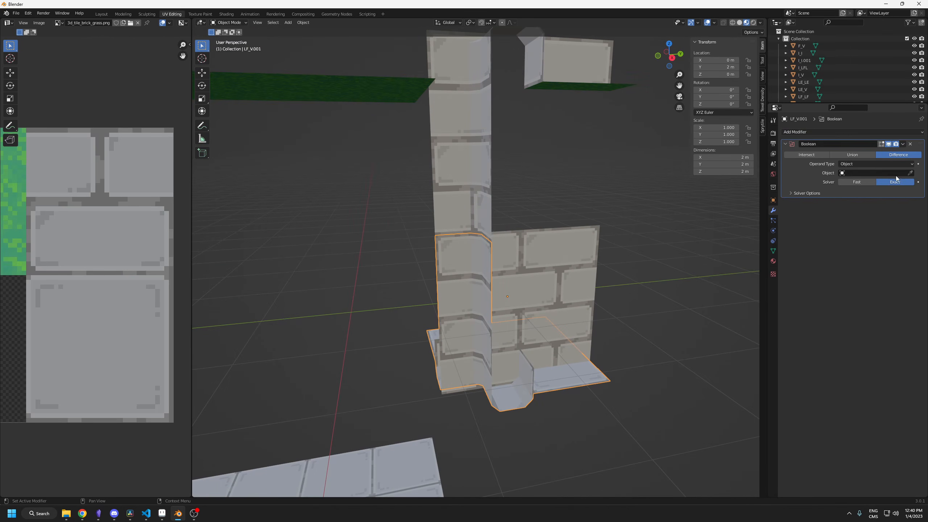
click(895, 173)
click(877, 184)
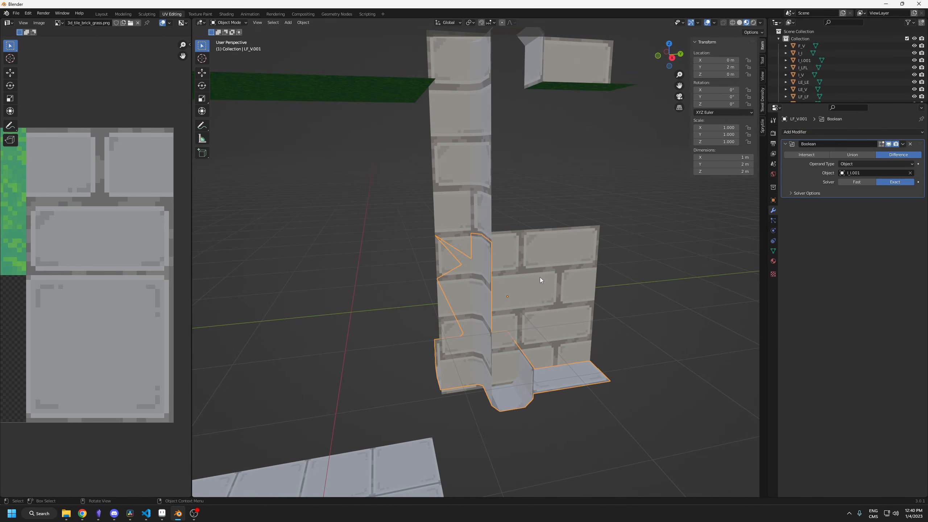
middle_drag(539, 277, 563, 326)
click(852, 155)
click(903, 144)
click(879, 152)
- Move the wall copy I_I.001 by 2 m along Y, clear of the underside piece
click(585, 305)
middle_drag(604, 304, 627, 306)
key(g)
key(y)
key(2)
key(Return)
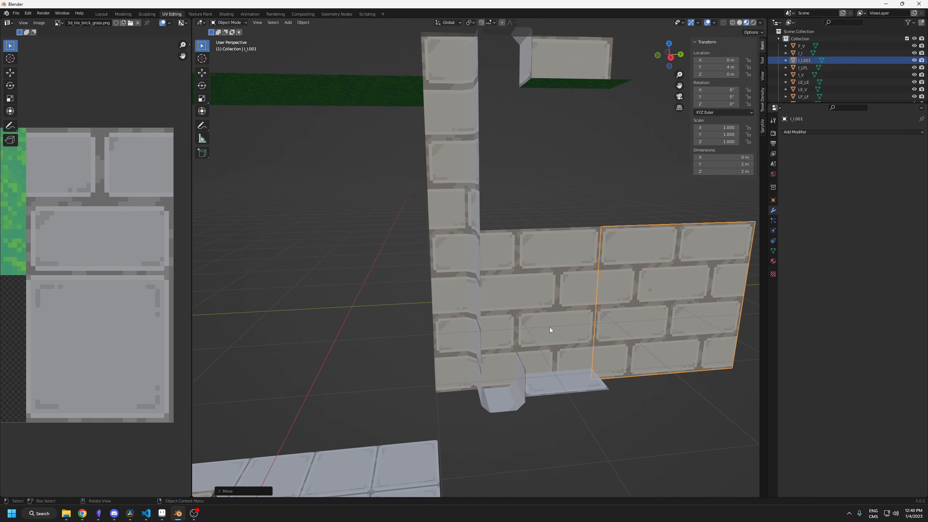
- Delete the large brick wall faces left over from the Boolean on LF_V.001
click(550, 327)
key(Tab)
mouse_move(550, 327)
middle_down()
mouse_move(566, 319)
mouse_move(548, 327)
middle_up()
click(544, 321)
scroll(548, 347, up, 2)
shift+click(449, 340)
key(x)
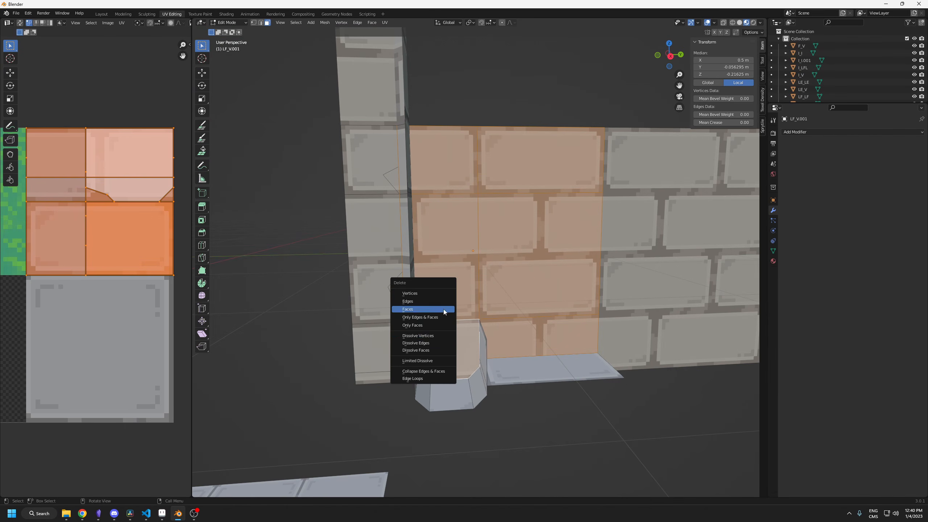
click(422, 304)
- Delete the leftover wall strip and the stray faces around the bottom rim of LF_V.001
middle_drag(422, 304, 477, 278)
click(525, 317)
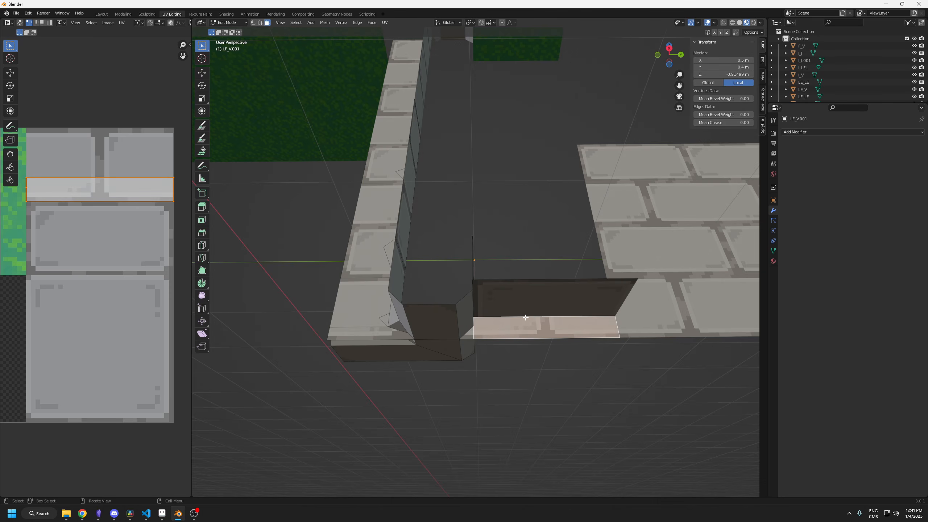
middle_drag(475, 345, 419, 332)
click(463, 323)
shift+click(425, 333)
shift+click(403, 302)
key(x)
click(416, 317)
click(420, 325)
key(x)
click(428, 329)
middle_drag(478, 371, 462, 391)
click(486, 353)
middle_drag(486, 352, 434, 379)
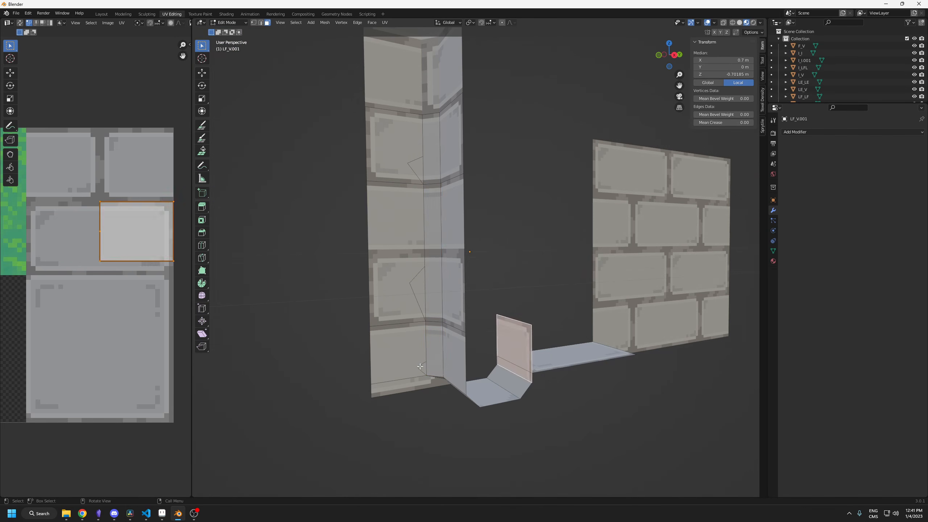
- Delete the three sliver faces beside the column's vertical edge on LF_V.001
click(423, 368)
ctrl+click(423, 294)
click(419, 170)
shift+click(420, 291)
click(415, 361)
click(414, 290)
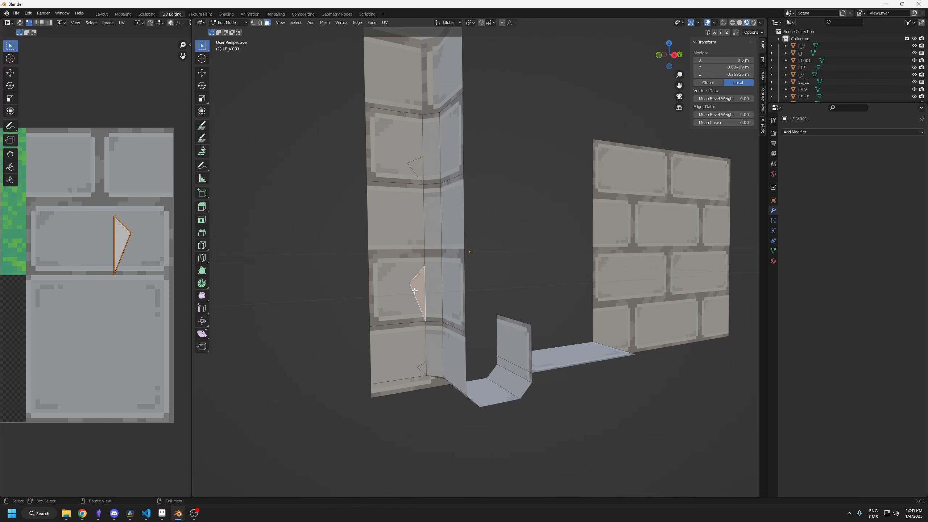
shift+click(420, 166)
shift+click(422, 368)
key(x)
click(423, 367)
- Slide the protruding vertex of each of the three notches onto the column's vertical edge to close the gaps
click(410, 177)
middle_drag(412, 183, 409, 193)
key(1)
click(409, 178)
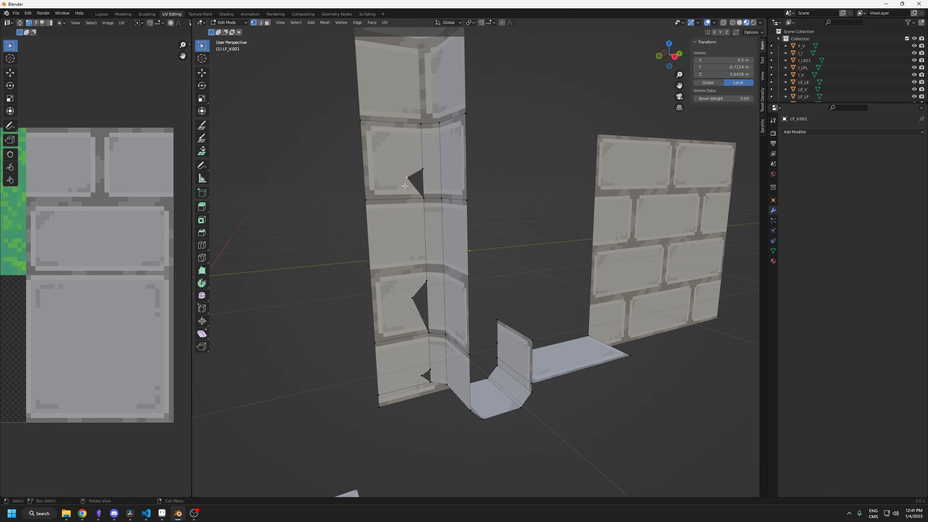
key(g)
key(g)
click(421, 173)
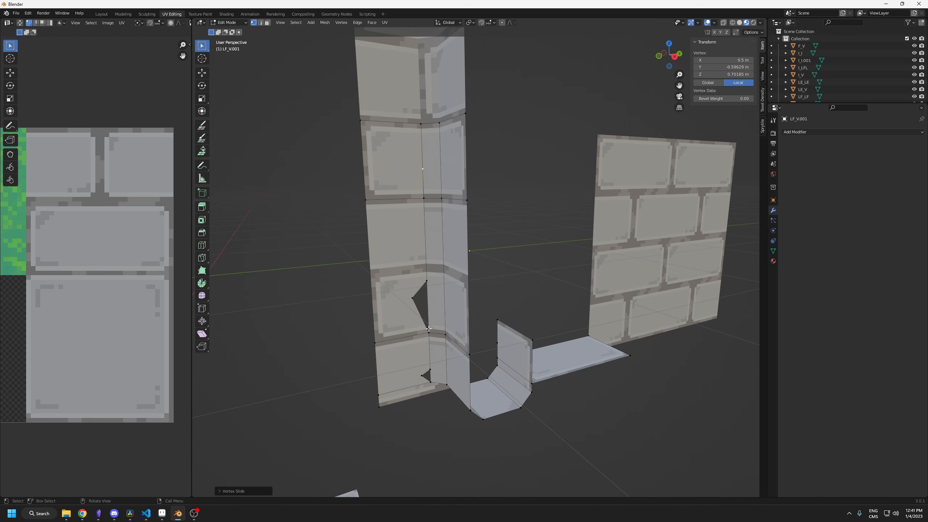
click(412, 298)
key(g)
key(g)
click(431, 275)
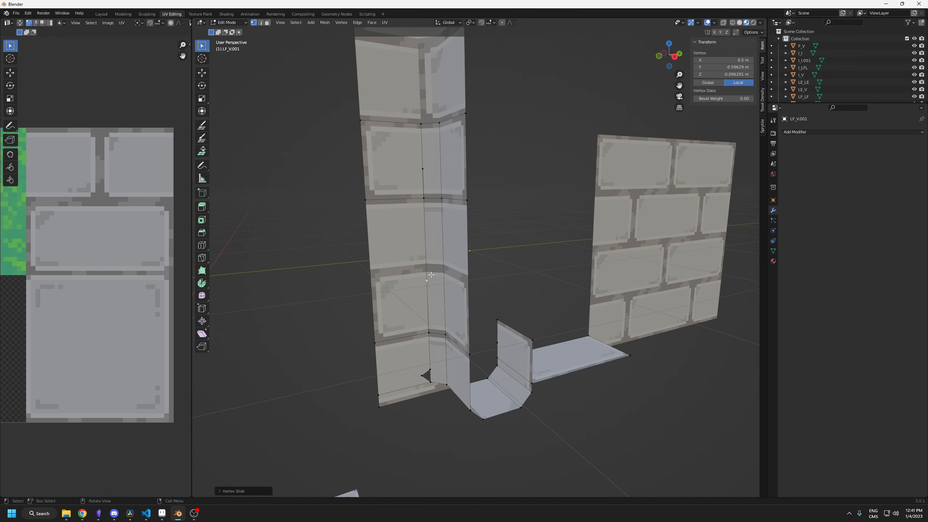
click(419, 375)
key(g)
key(g)
click(430, 368)
- Merge all vertices of LF_V.001 by distance
key(a)
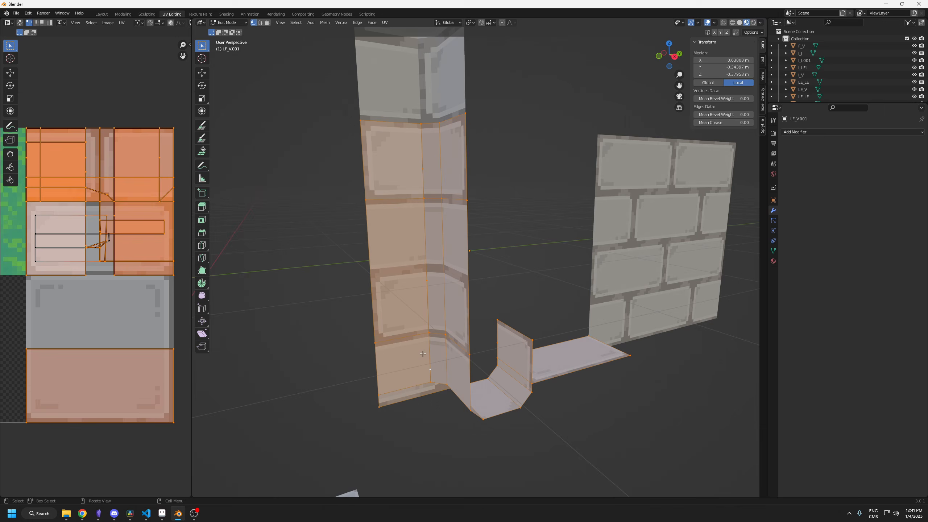
key(m)
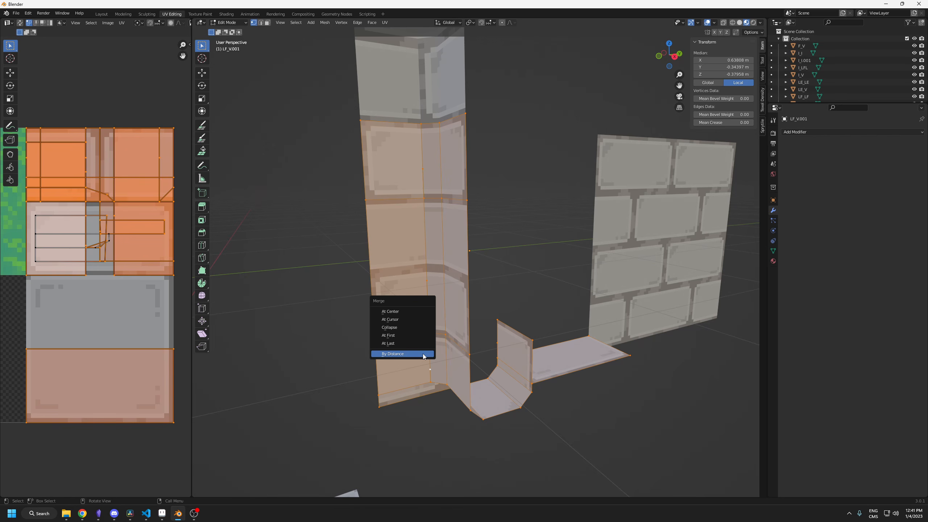
click(424, 356)
- Slide the three extra vertices down the column's vertical edge onto the next vertices below them
click(424, 165)
key(g)
key(g)
click(427, 226)
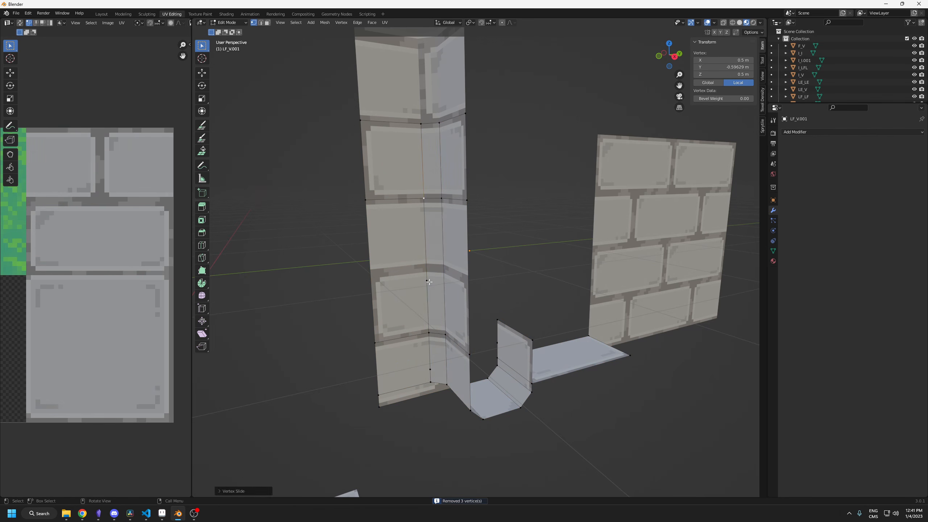
click(429, 282)
key(g)
key(g)
click(431, 342)
click(430, 370)
key(g)
key(g)
click(431, 398)
- Merge the overlapping edge vertices of LF_V.001 by distance and return to Object Mode
middle_drag(431, 399, 432, 345)
key(a)
key(m)
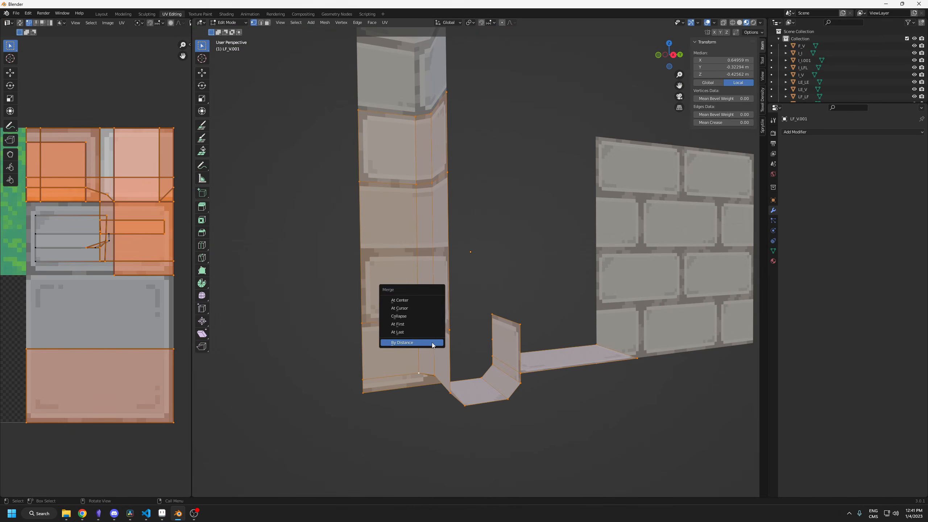
click(432, 345)
key(Tab)
- Delete the leftover wall copy I_I.001
scroll(465, 312, down, 3)
middle_drag(465, 312, 489, 306)
click(579, 248)
middle_drag(579, 249, 452, 285)
key(x)
click(453, 285)
- Select the top and underside column pieces and duplicate them 2 m along Y
shift+middle_drag(373, 229, 417, 265)
drag(416, 266, 362, 285)
middle_drag(401, 284, 411, 287)
key(shift+d)
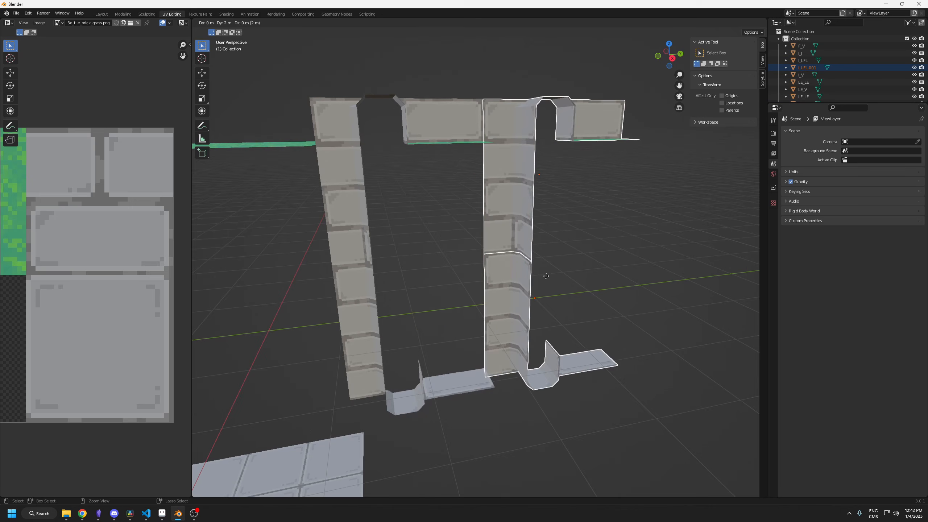
click(553, 276)
- Mirror the duplicated column and underside pieces along Y with a scale of -1
middle_drag(467, 307, 480, 304)
key(s)
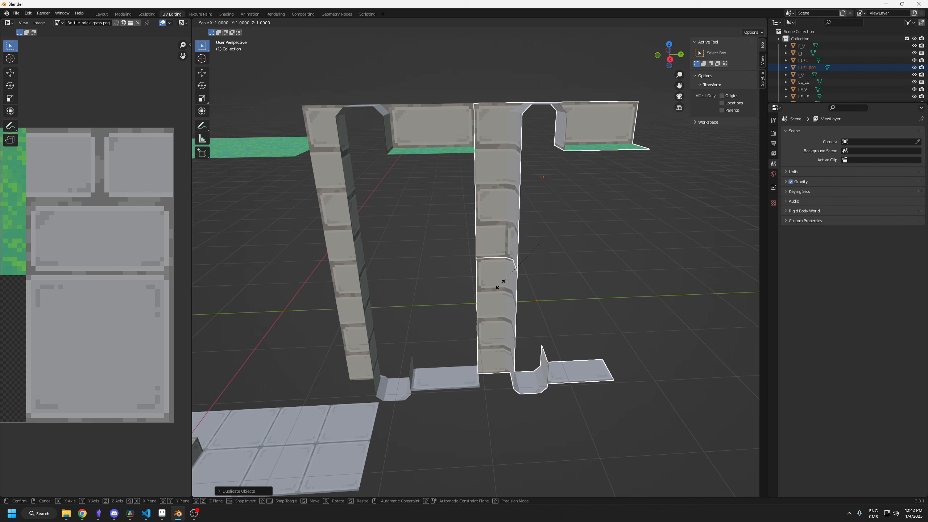
text(y)
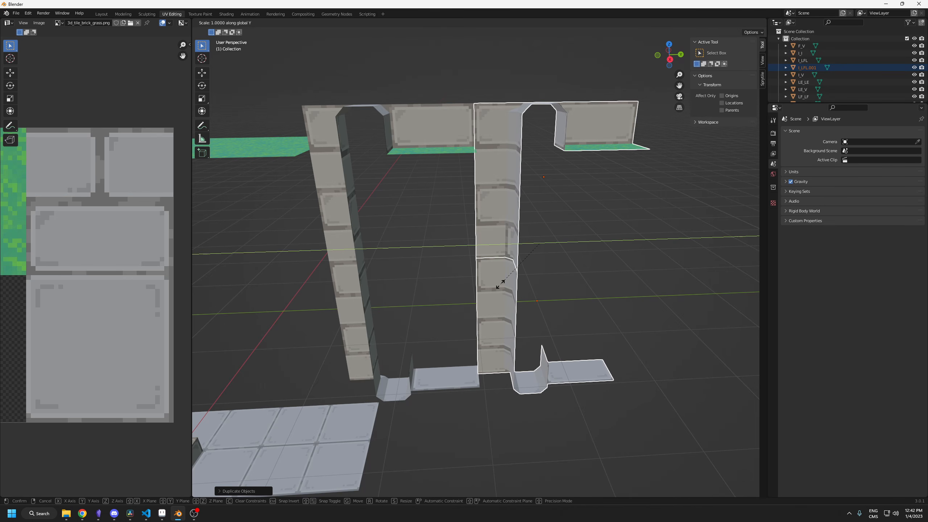
text(-1)
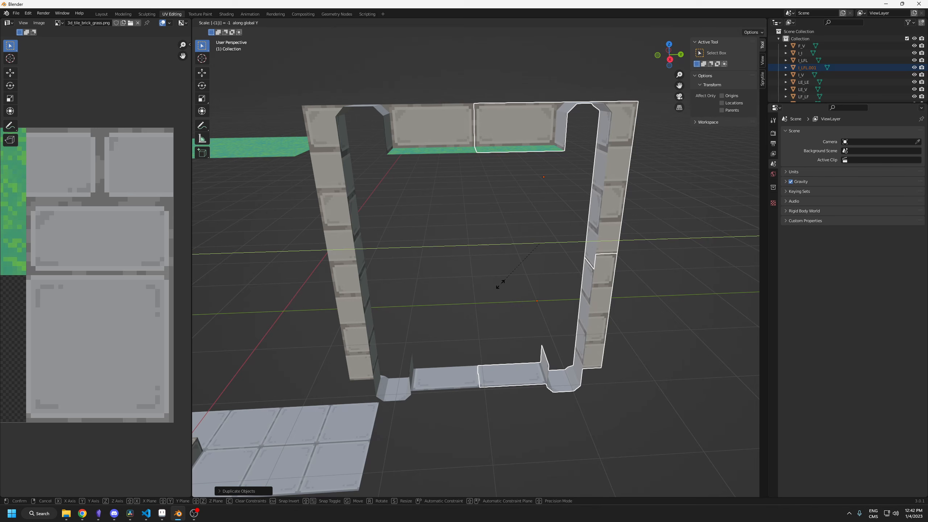
key(Return)
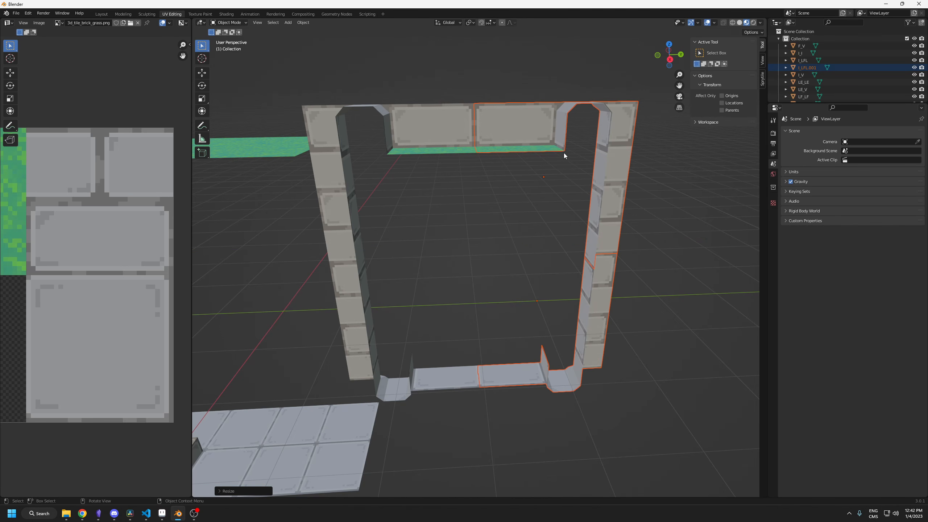
- Apply the scale of the mirrored copies and flip the normals of all their faces in Edit Mode
key(ctrl+a)
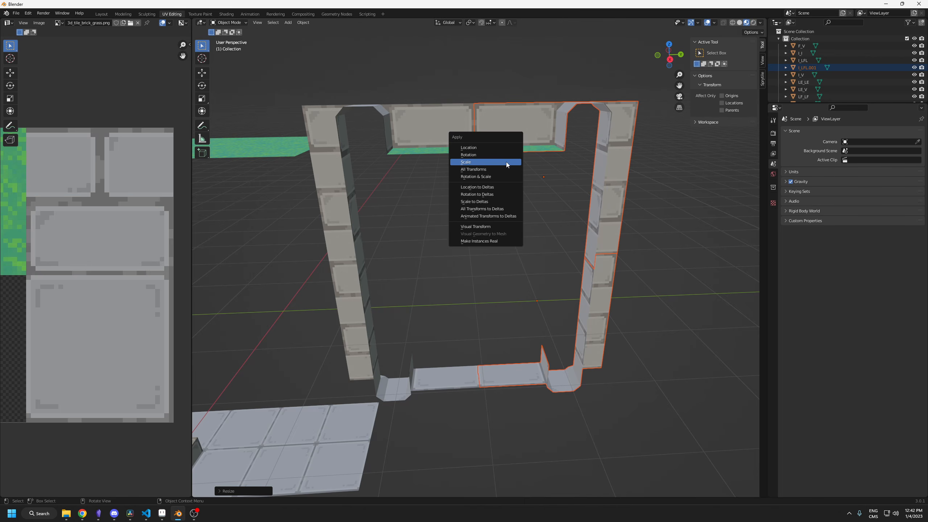
click(506, 162)
click(604, 294)
key(Tab)
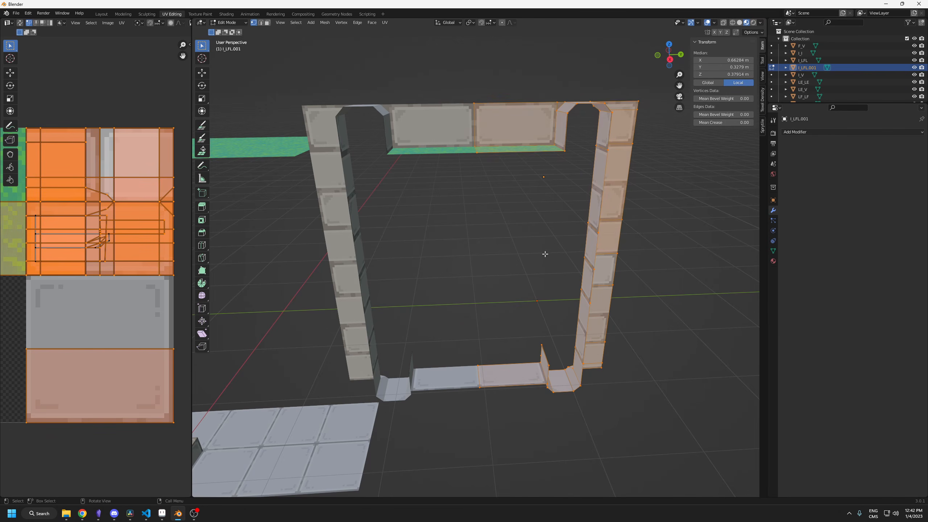
key(3)
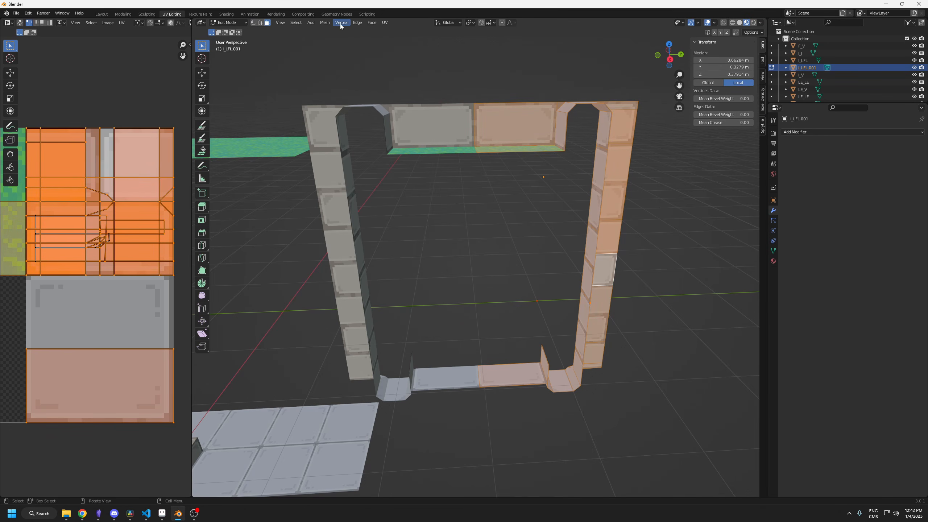
click(325, 23)
mouse_move(343, 141)
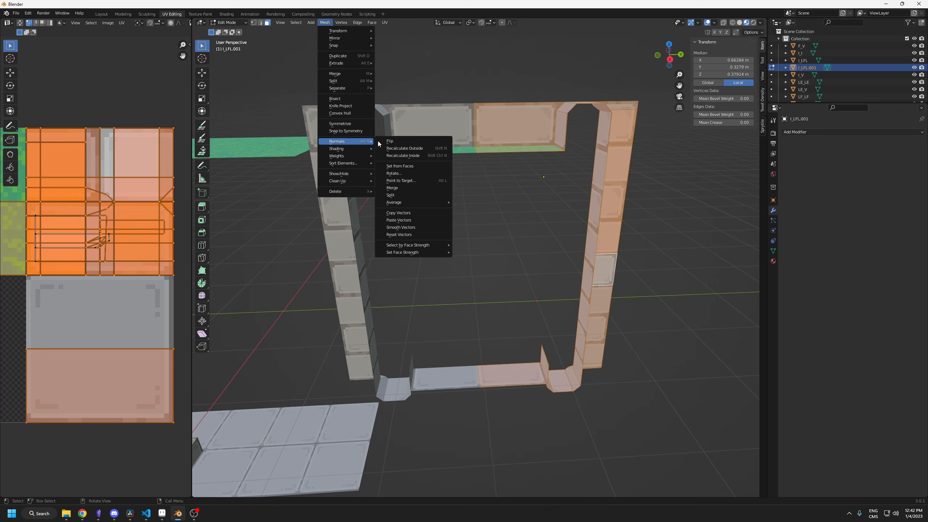
click(412, 144)
click(519, 236)
- Display face orientation and delete the three overlapping front faces on the upper part of the original column, I_LFL
click(714, 23)
click(693, 171)
middle_drag(488, 251, 395, 153)
click(396, 126)
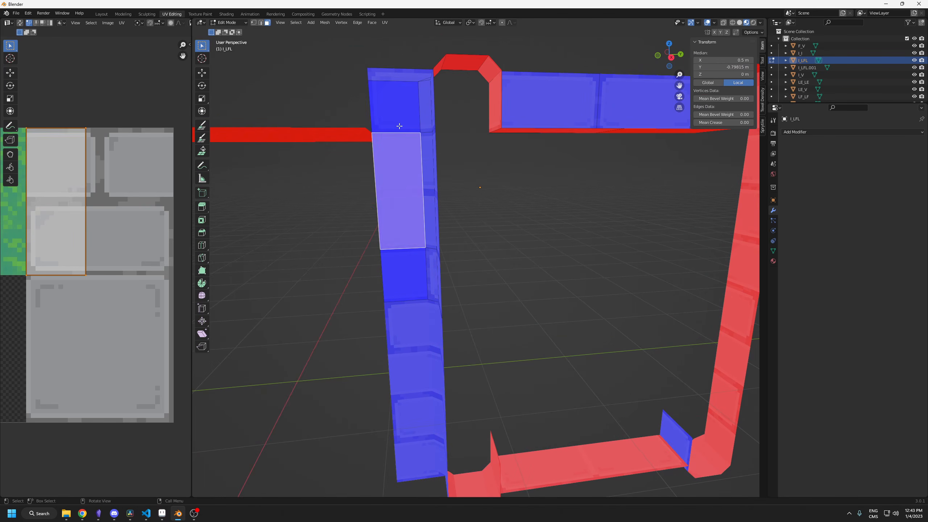
key(x)
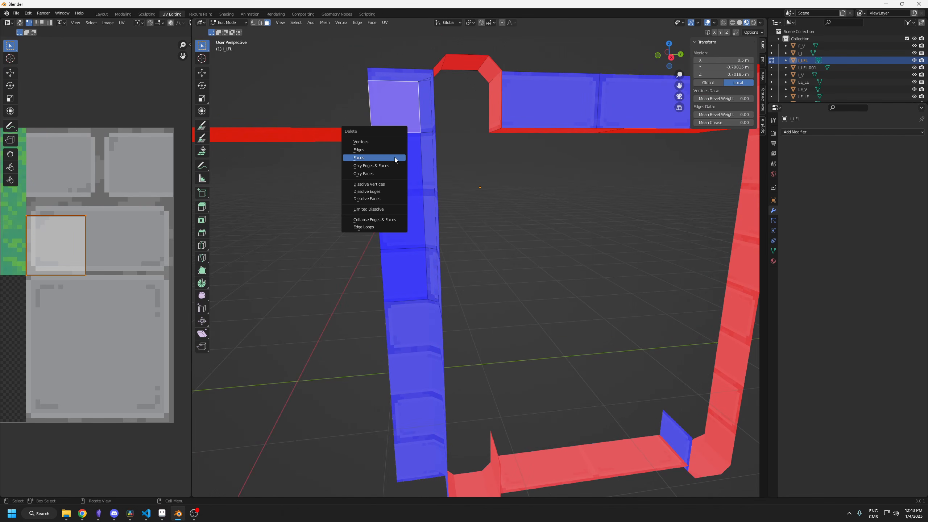
click(394, 157)
click(394, 157)
key(x)
click(406, 167)
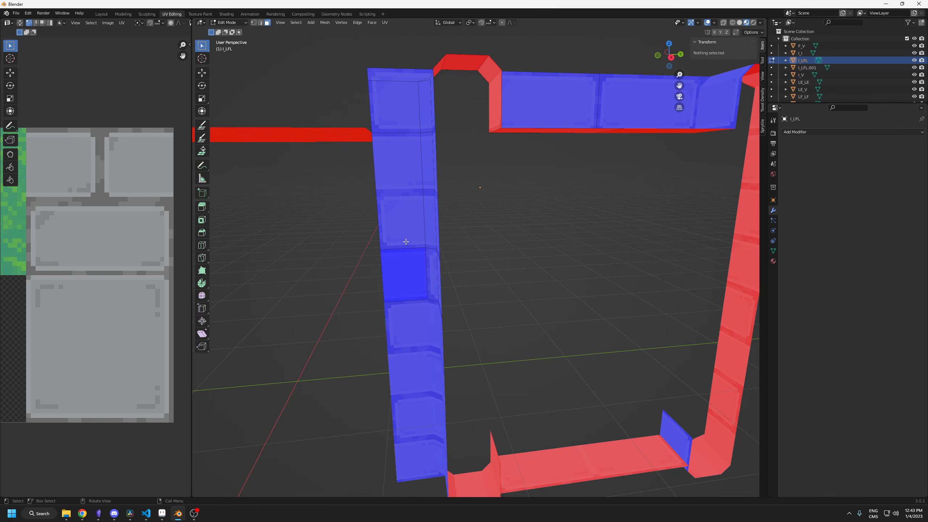
click(401, 268)
key(x)
click(402, 267)
- Delete the three matching overlapping front faces on the upper part of the mirrored column, I_LFL.001
shift+middle_drag(578, 200, 310, 230)
middle_drag(443, 205, 434, 205)
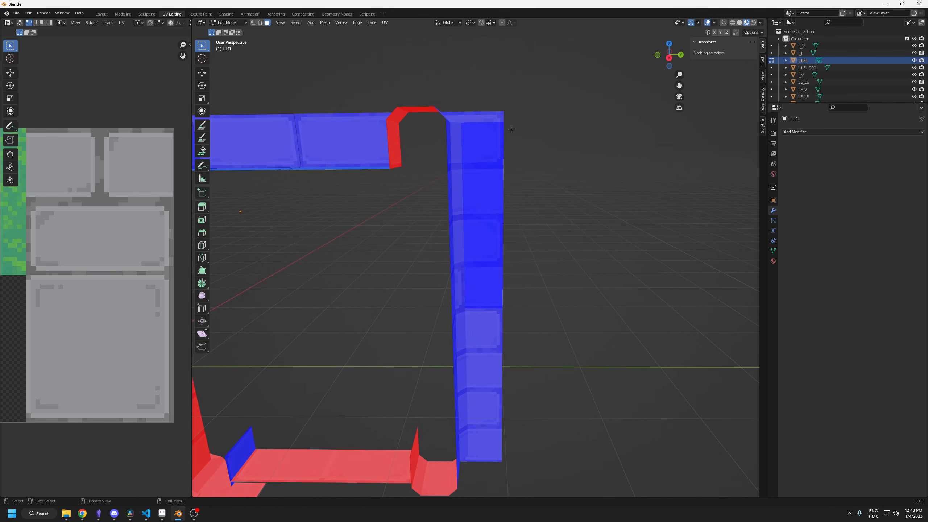
click(484, 153)
key(x)
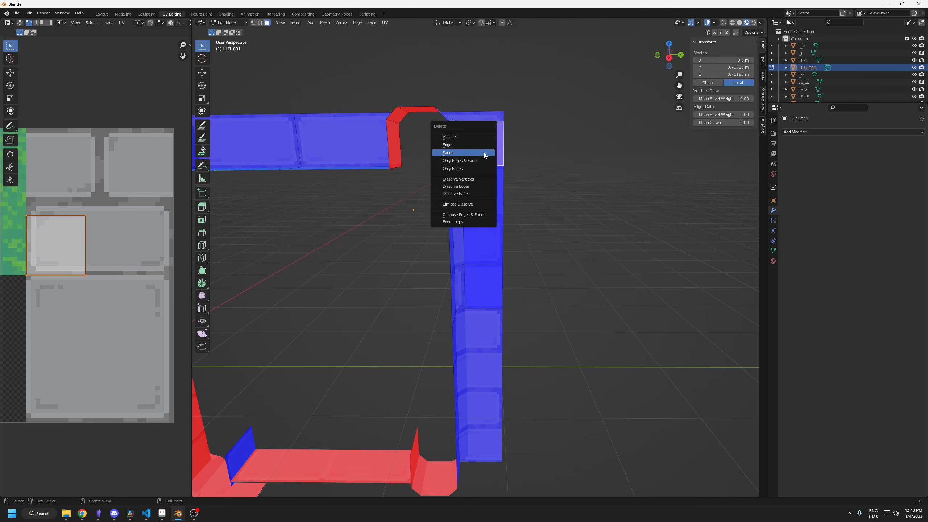
click(483, 152)
click(479, 207)
key(x)
click(479, 206)
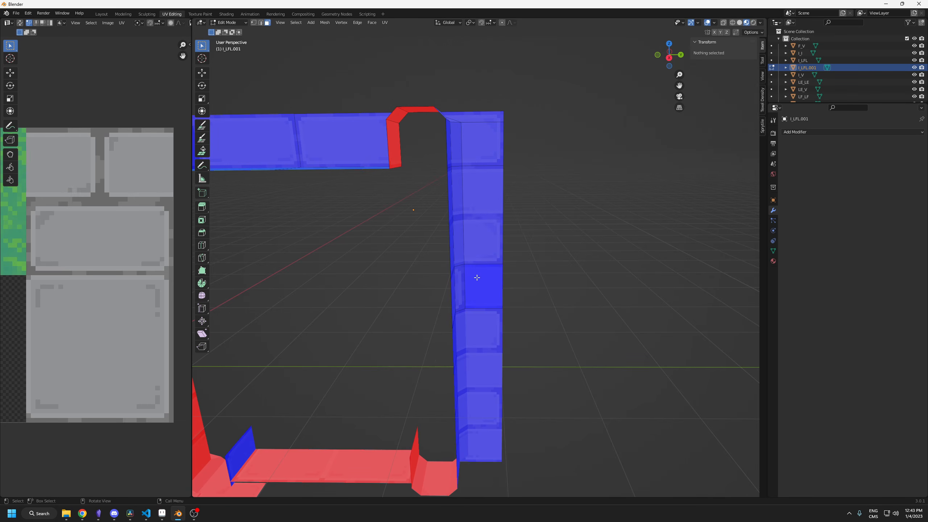
click(477, 278)
key(x)
click(477, 276)
- Return to Object Mode and turn off the face orientation display
scroll(453, 282, down, 2)
middle_drag(431, 287, 380, 283)
click(446, 185)
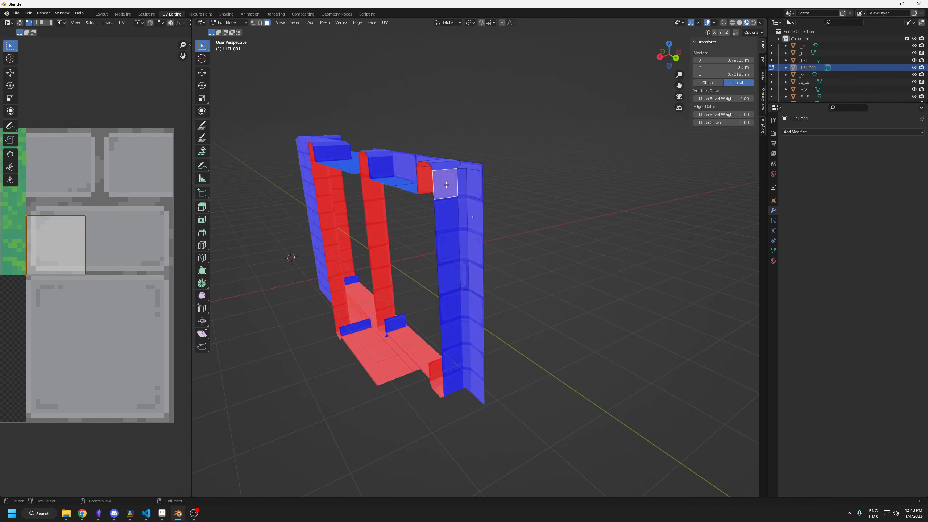
middle_drag(446, 184, 484, 209)
key(Tab)
click(449, 234)
shift+middle_drag(438, 243, 477, 197)
click(714, 24)
click(684, 163)
key(n)
- Rename the lower piece of the original column, LF_V.001, as LF_IL
click(277, 337)
shift+middle_drag(434, 293, 478, 292)
scroll(802, 76, down, 4)
double_click(809, 60)
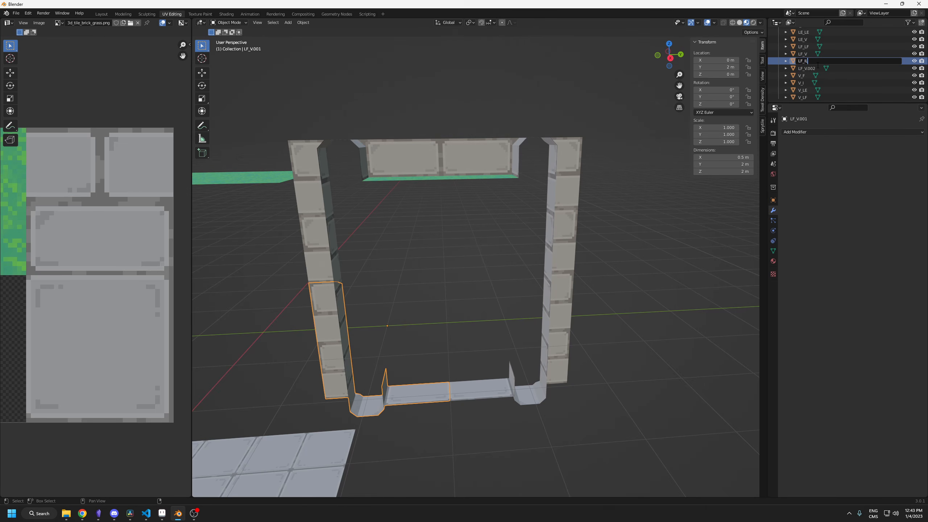
text(LF_IL)
key(Return)
- Rename the mirrored upper piece I_LFL.001 as I_LFR
click(554, 156)
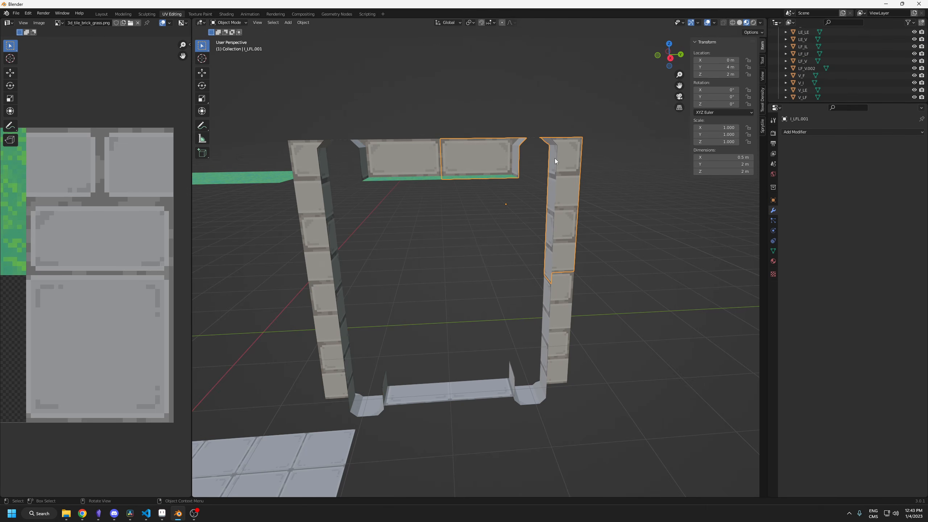
scroll(807, 63, up, 5)
double_click(806, 68)
click(807, 67)
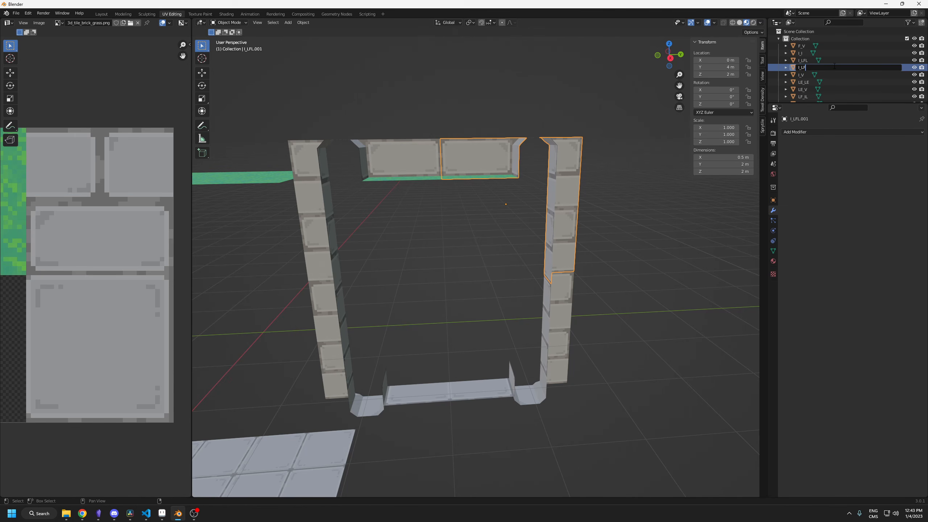
text(R)
key(Return)
- Rename the mirrored lower piece LF_V.002 as LF_IR and clear the selection
scroll(799, 77, down, 3)
click(806, 67)
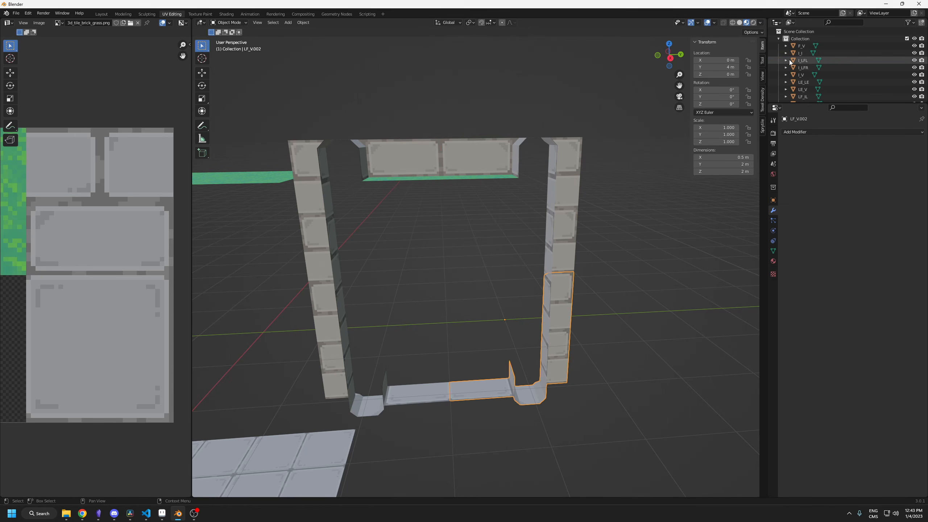
double_click(806, 70)
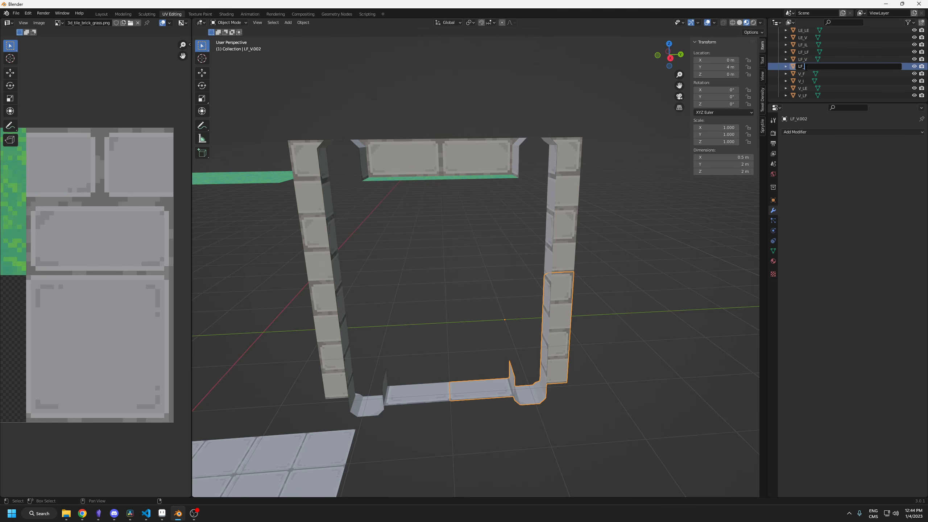
text(LF_IR)
key(Return)
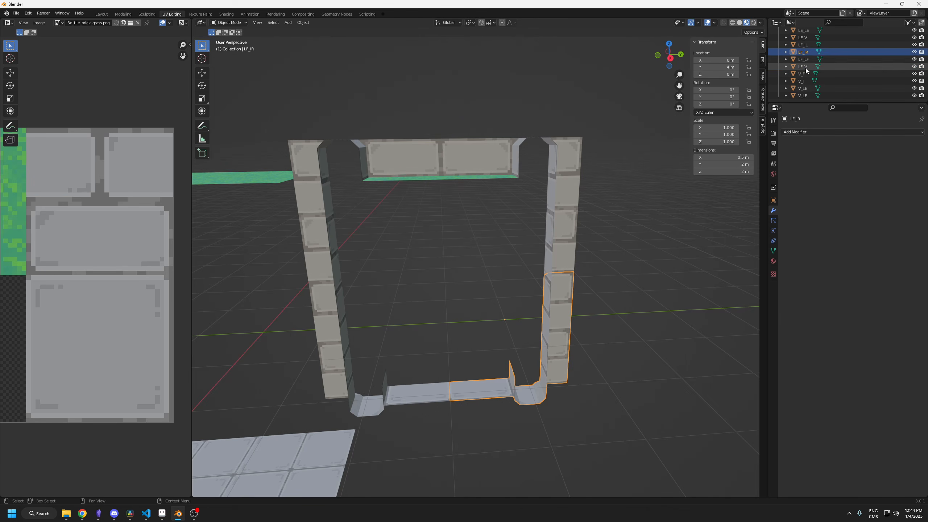
click(535, 277)
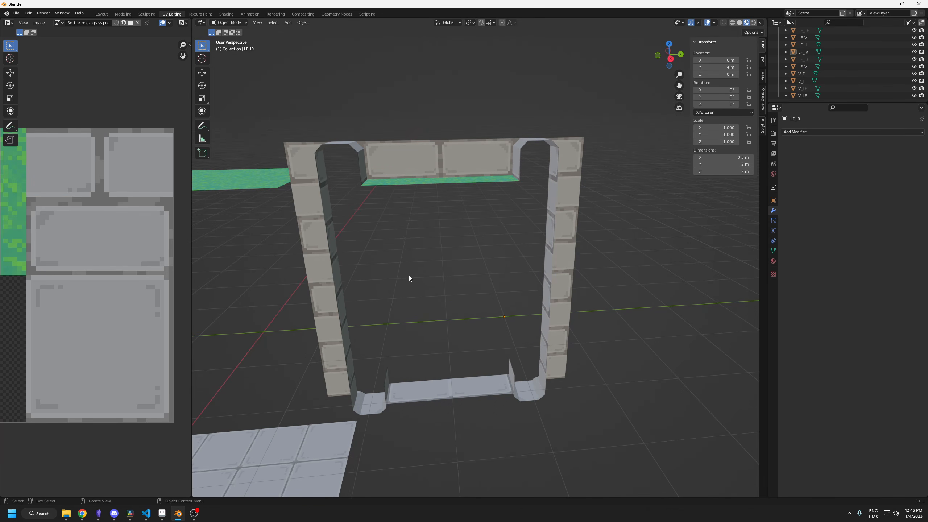
- Duplicate a flat brick wall tile and move the copy to X 0 m, Y 2 m, Z 2 m at I_LFL
middle_drag(409, 275, 421, 247)
click(374, 188)
scroll(431, 267, down, 3)
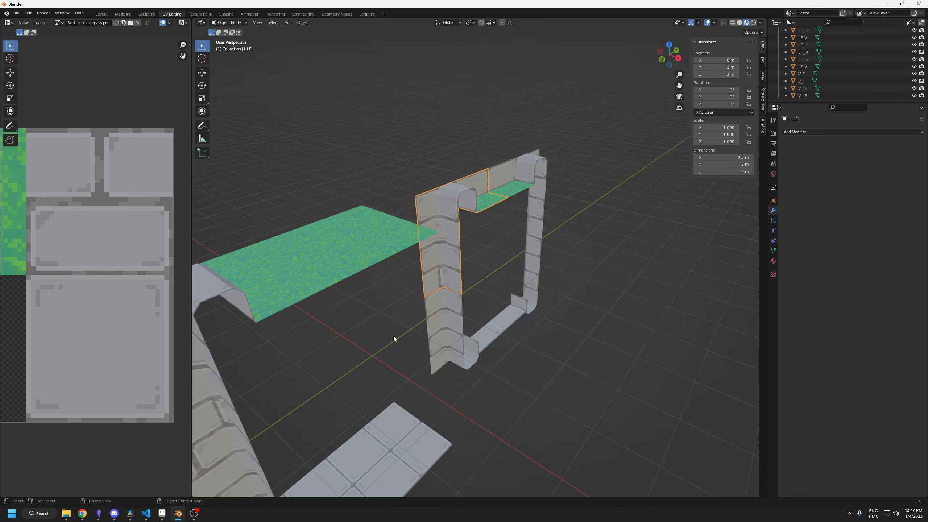
middle_drag(393, 336, 367, 330)
click(225, 349)
key(shift+d)
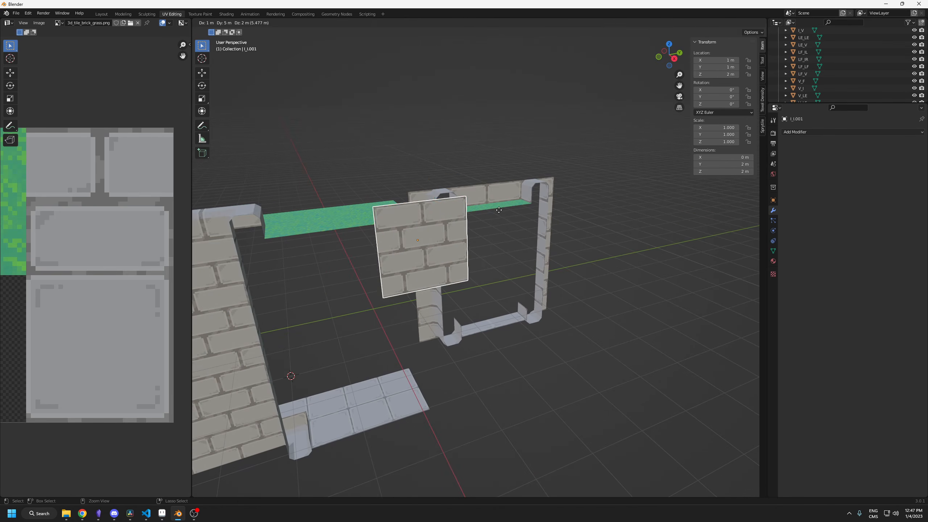
click(442, 272)
middle_drag(442, 272, 430, 347)
key(g)
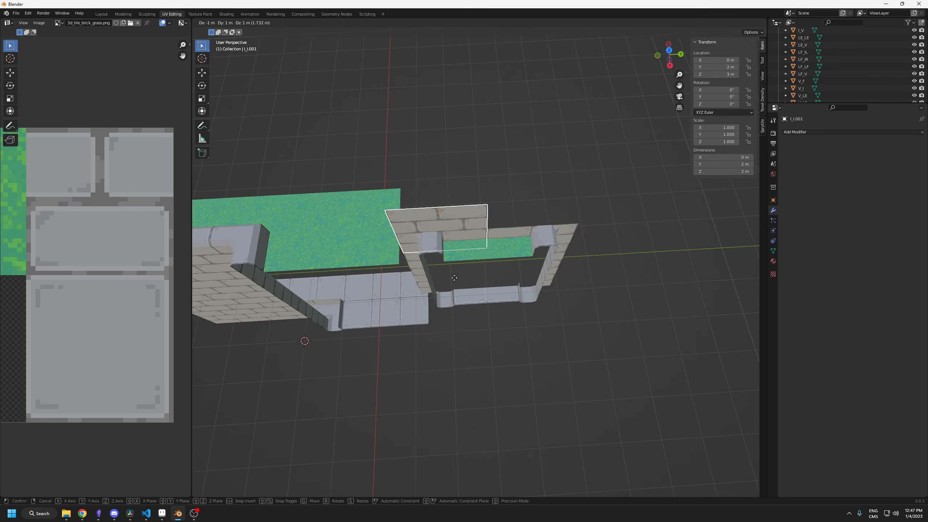
click(455, 303)
- Rotate the wall copy -90° around Z so it crosses the I_LFL corner piece
middle_drag(454, 303, 448, 222)
scroll(456, 252, up, 3)
text(r90z-)
key(Return)
middle_drag(391, 208, 416, 222)
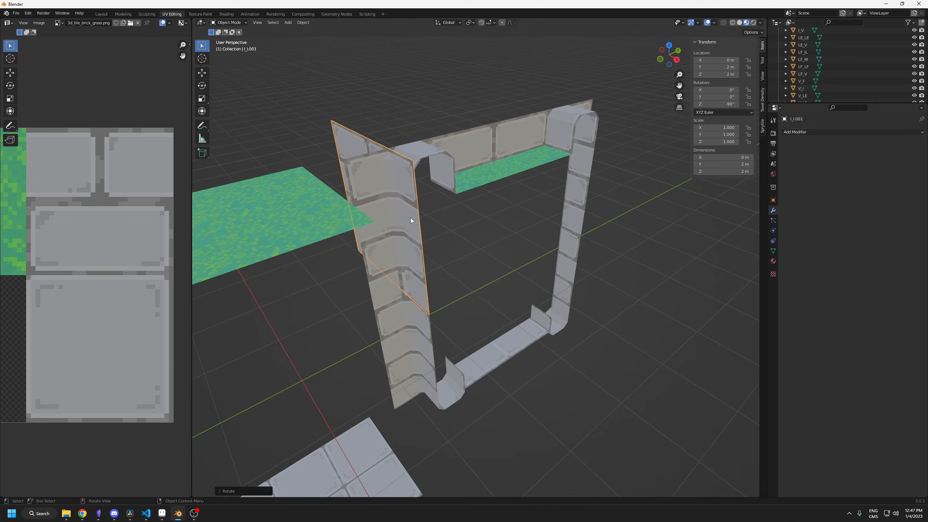
- Duplicate I_LFL 4 m along Y and move the rotated wall copy the same distance onto the duplicate
middle_drag(411, 218, 462, 227)
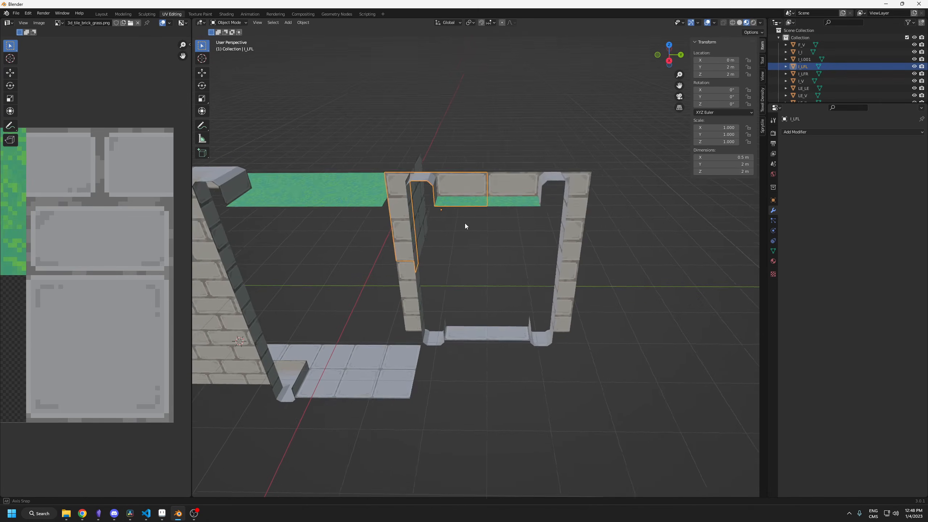
key(shift+d)
click(631, 204)
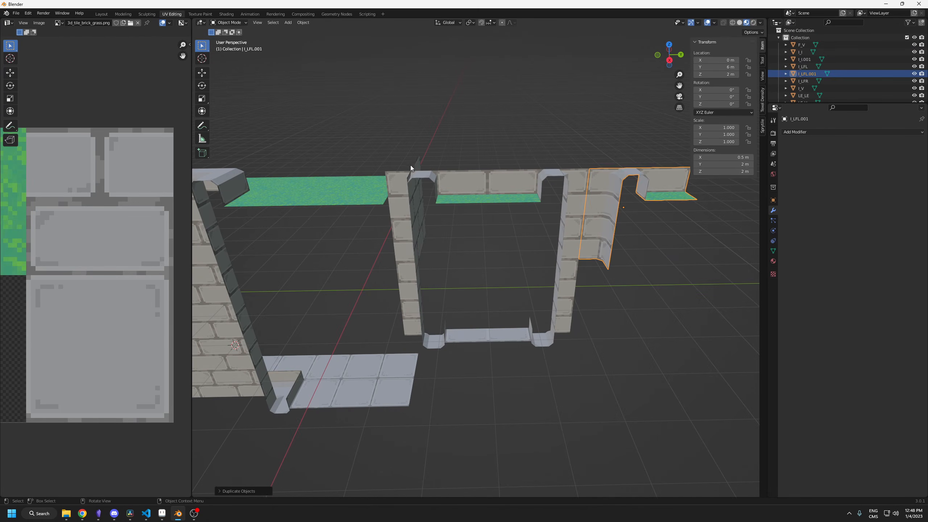
click(416, 169)
key(g)
click(619, 176)
- Rename the duplicated corner piece I_LFL.001 as LE_IL
shift+middle_drag(643, 197, 509, 239)
scroll(508, 239, up, 3)
double_click(808, 74)
scroll(810, 72, down, 2)
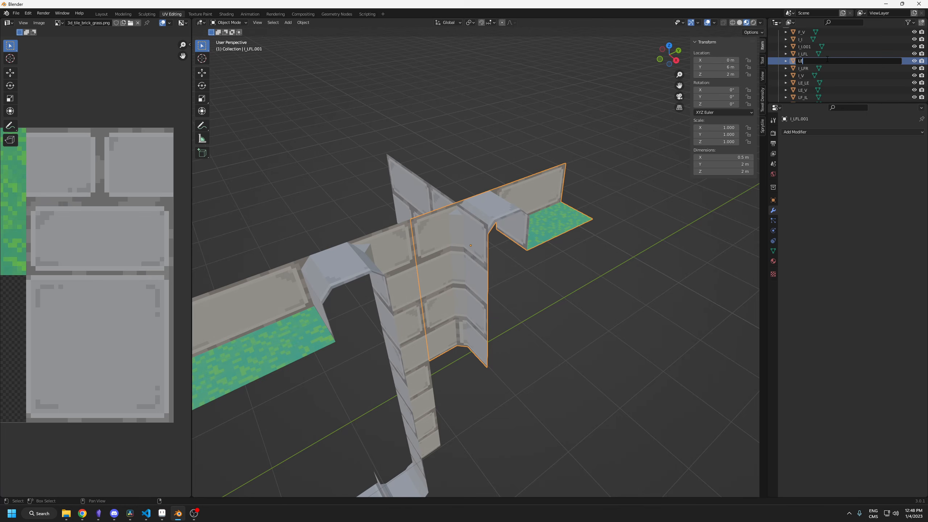
key(Return)
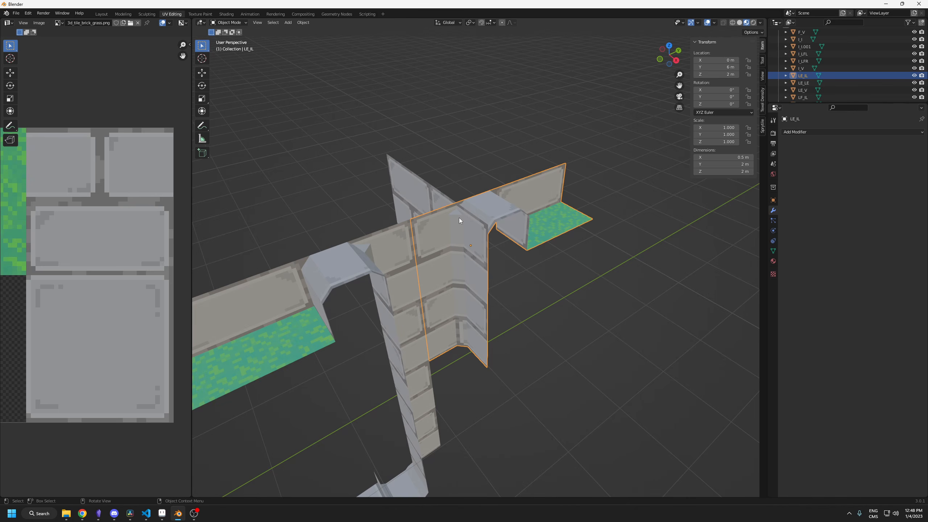
- Join the rotated wall copy I_I.001 into LE_IL
click(436, 199)
middle_drag(436, 199, 429, 199)
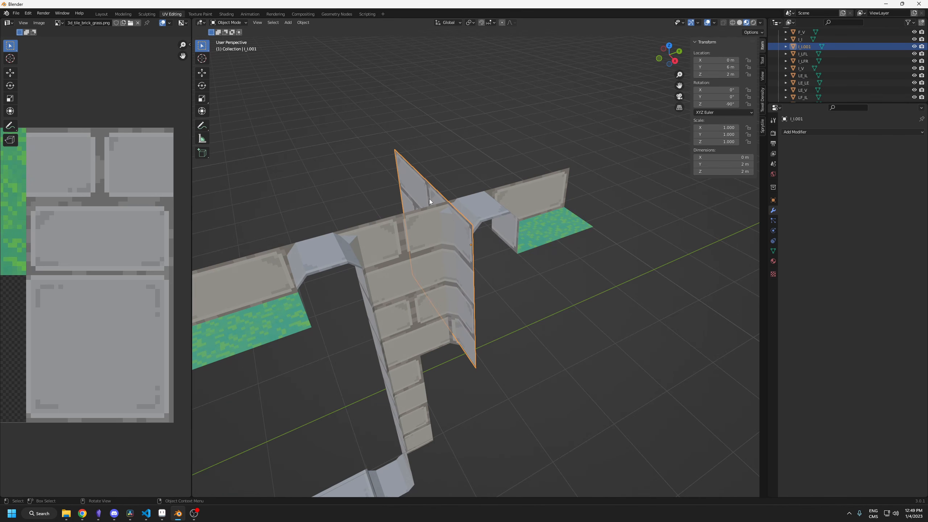
shift+click(499, 209)
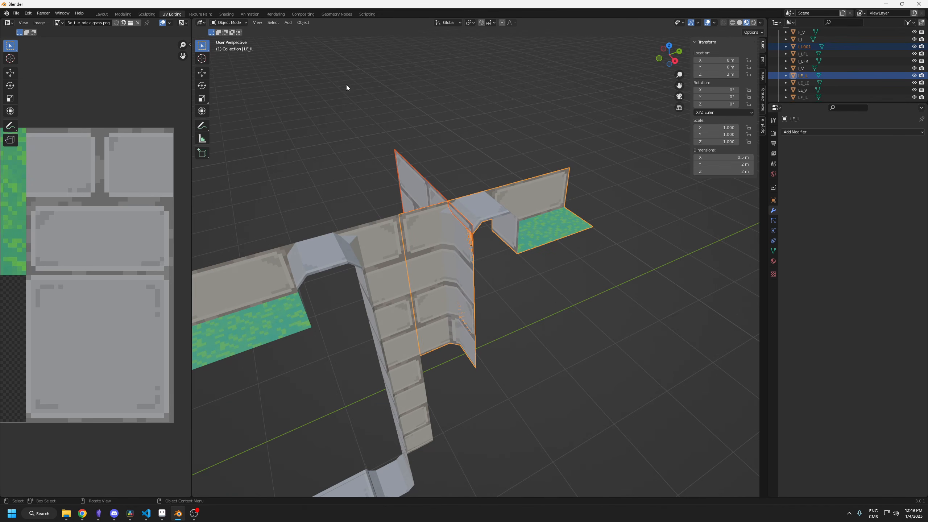
click(302, 22)
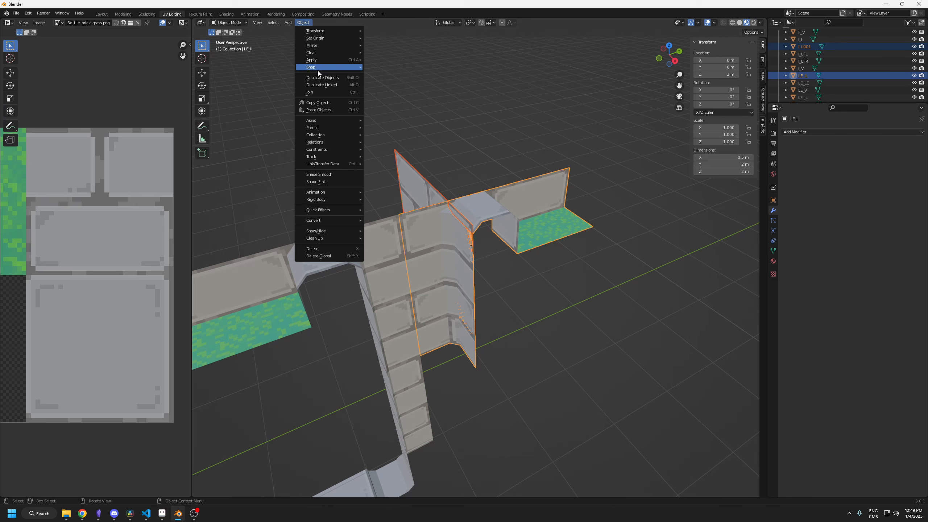
click(319, 91)
- Delete LE_IL's column faces on the side of the crossing wall away from the grass ledge in Edit Mode
middle_drag(466, 243, 481, 250)
key(Tab)
click(331, 122)
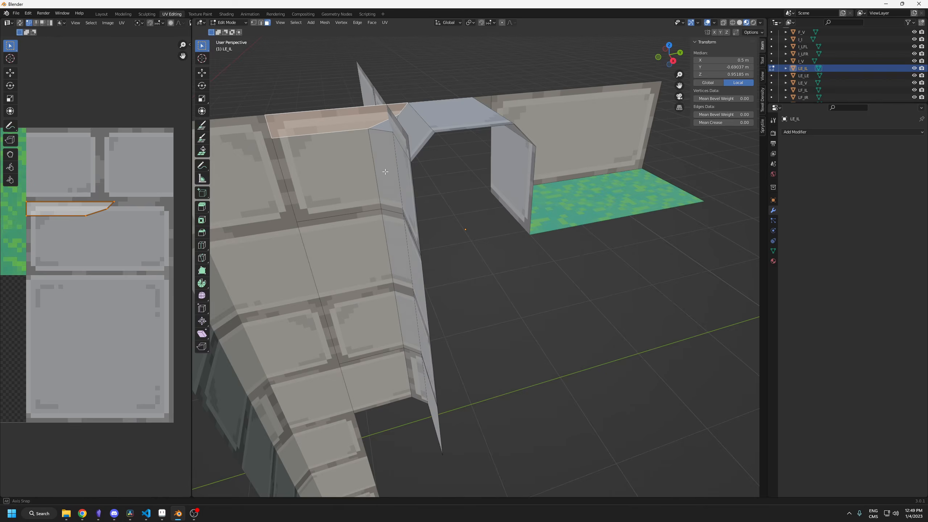
middle_drag(339, 176, 406, 205)
shift+click(416, 316)
shift+click(468, 386)
key(x)
click(468, 387)
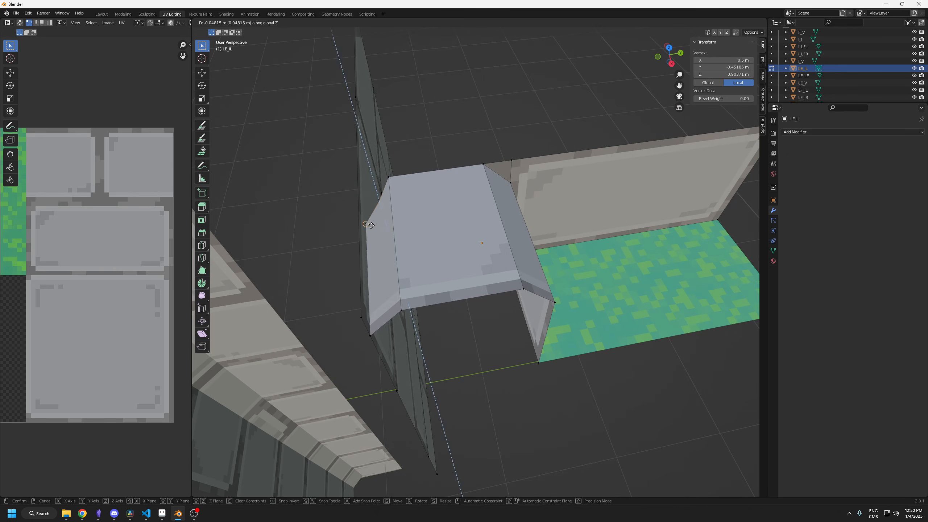
- Lower the column's outer bevel vertex to Z 0.90371 m and move it along Y to -0.5 m, flush with the crossing wall
click(376, 220)
key(g)
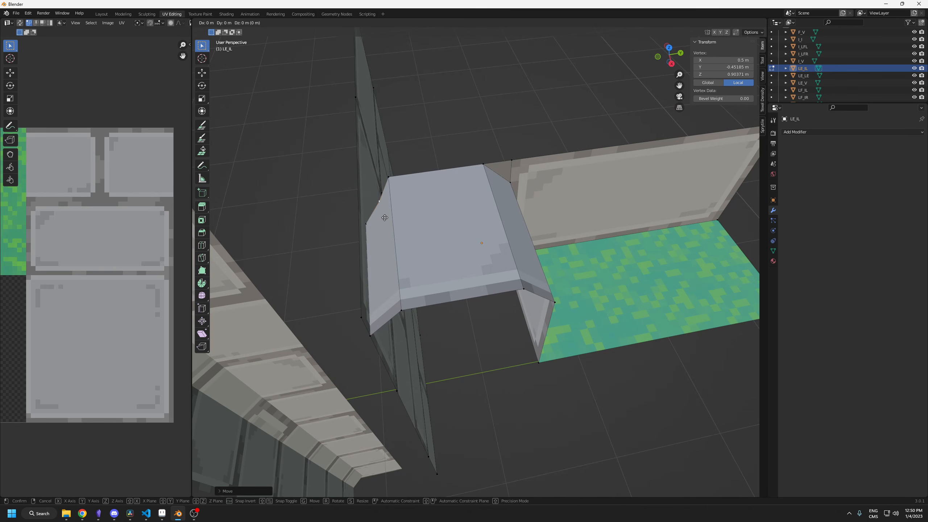
key(y)
click(380, 219)
click(369, 223)
key(g)
key(g)
click(382, 208)
- Add a centred vertical loop cut through the half of the crossing wall next to the column
middle_drag(393, 221, 455, 244)
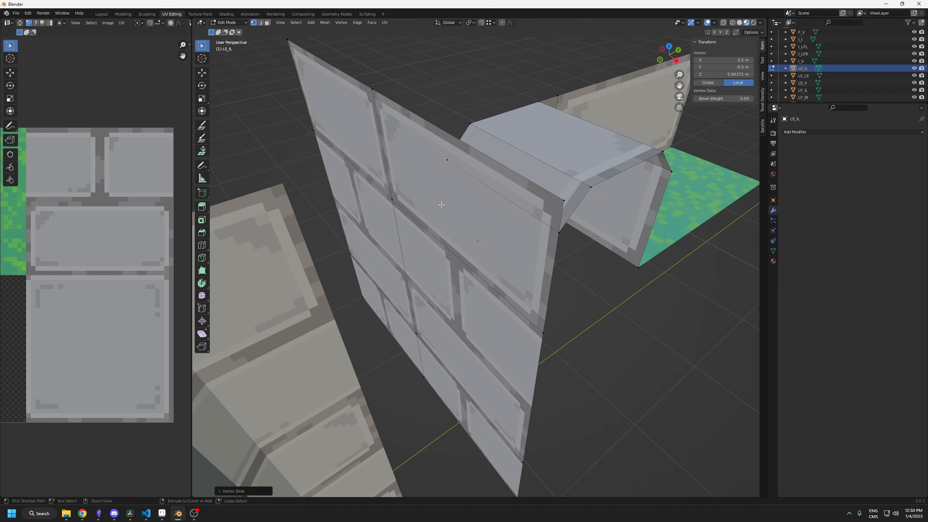
alt+click(455, 245)
key(g)
key(g)
right_click(457, 246)
- Add a horizontal loop cut near the crossing wall's upper edge and slide it level with the column's lower bevel vertex
middle_drag(460, 198, 422, 141)
alt+click(422, 142)
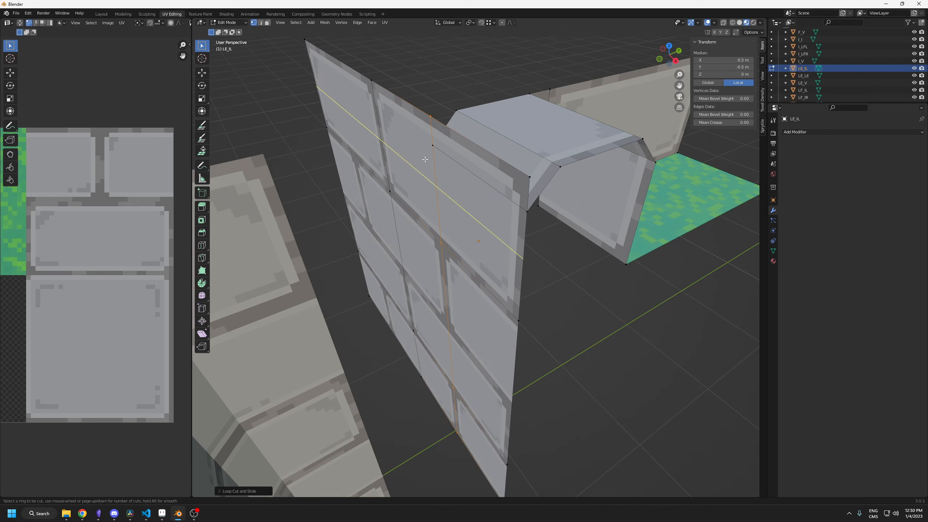
key(g)
key(g)
click(418, 132)
scroll(410, 150, up, 3)
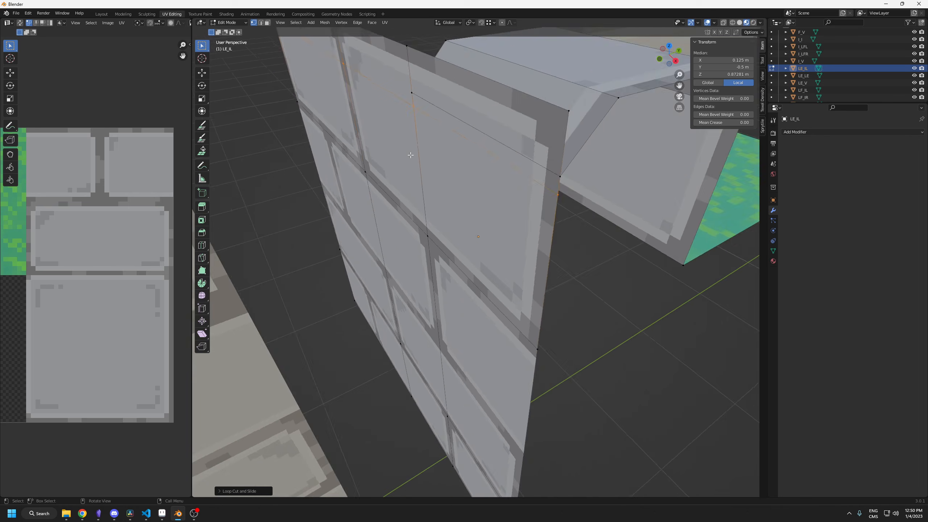
shift+middle_drag(410, 151, 474, 166)
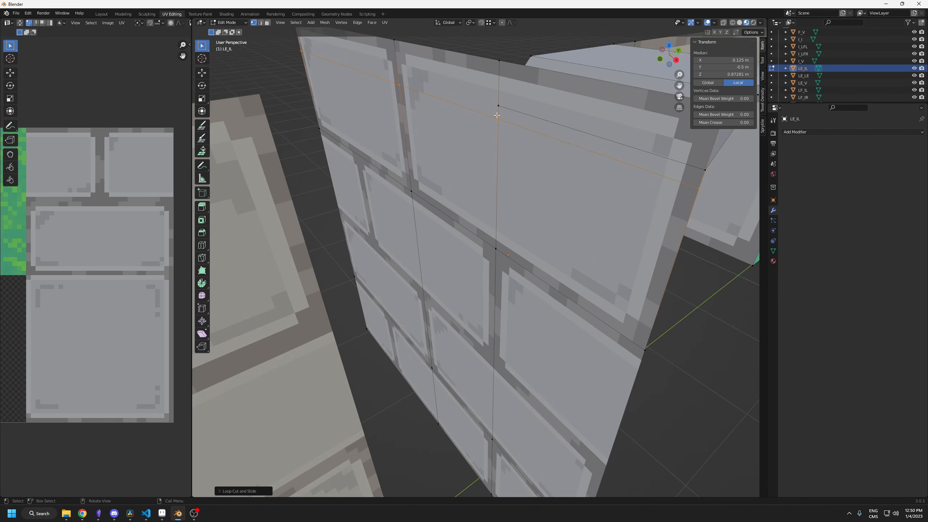
key(g)
key(g)
click(481, 92)
middle_drag(481, 91, 470, 155)
key(g)
click(489, 109)
- Delete the crossing wall's upper corner face that sticks out above the column's bevel
key(3)
click(480, 162)
key(x)
click(480, 162)
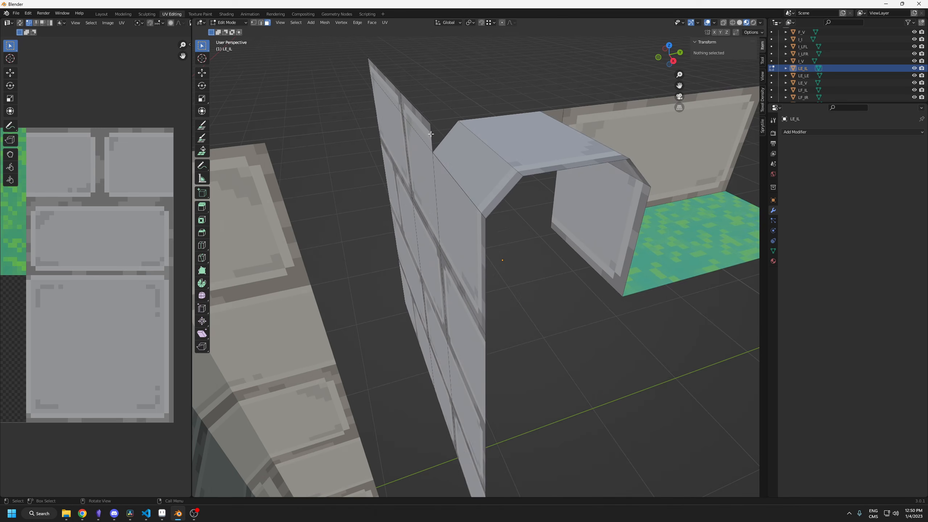
- Connect the wall's remaining top corner to the column's top vertex and fill the triangular gap with a face
key(2)
click(431, 134)
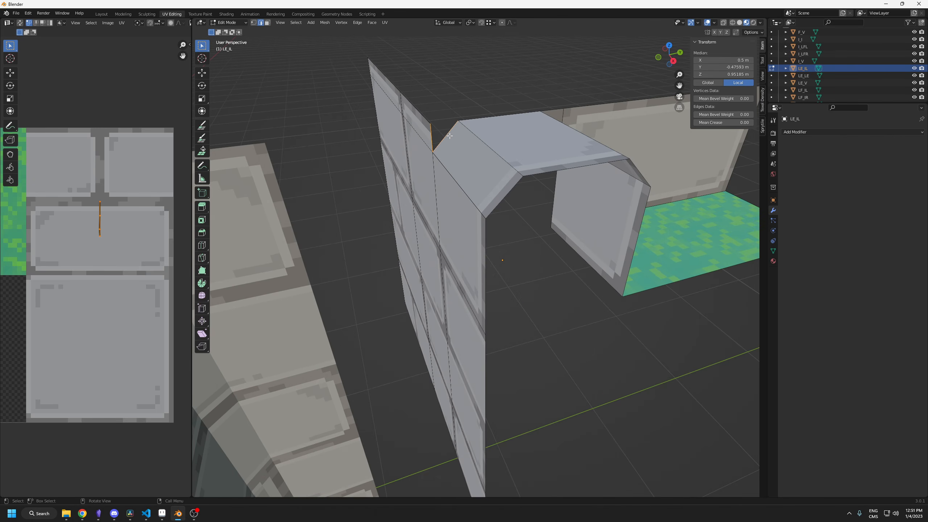
middle_drag(450, 135, 468, 137)
scroll(469, 130, up, 2)
key(1)
click(481, 111)
shift+click(453, 122)
key(f)
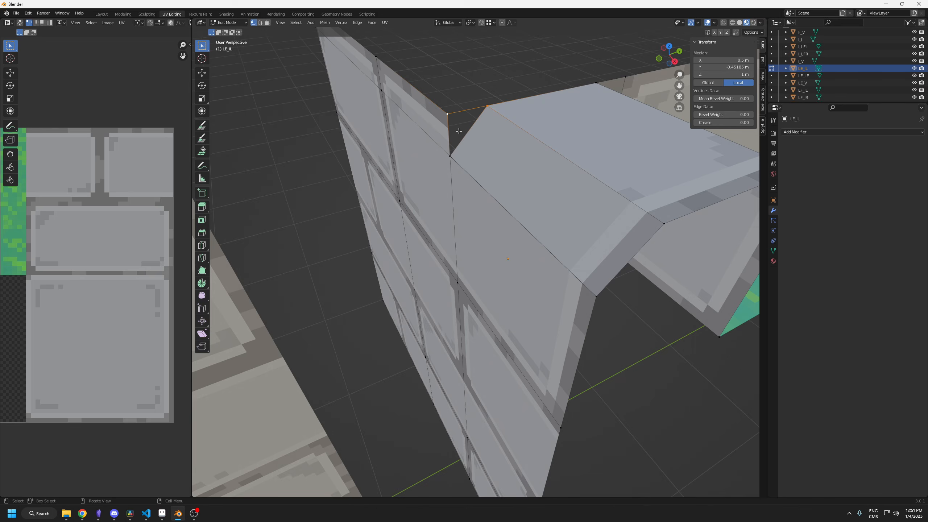
key(2)
key(f)
- Select all of LE_IL's geometry and merge its overlapping vertices
middle_drag(451, 132, 446, 165)
key(1)
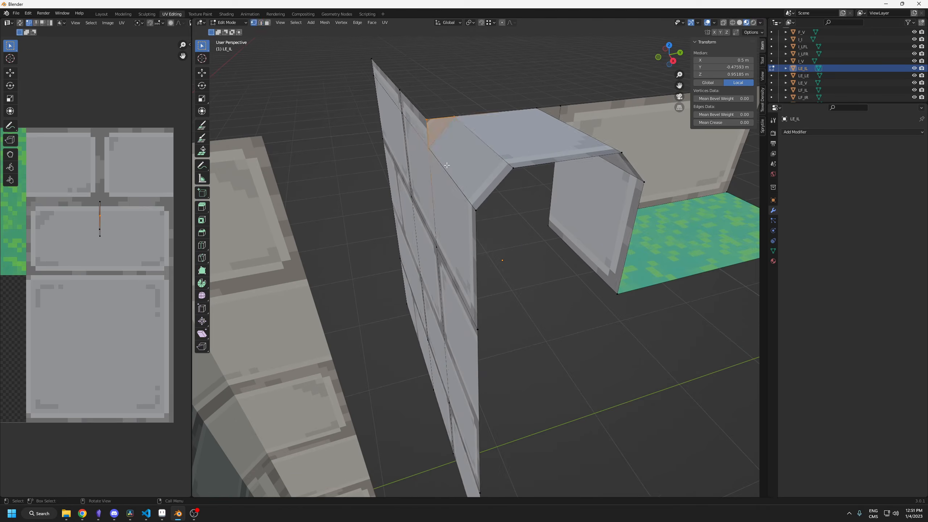
key(a)
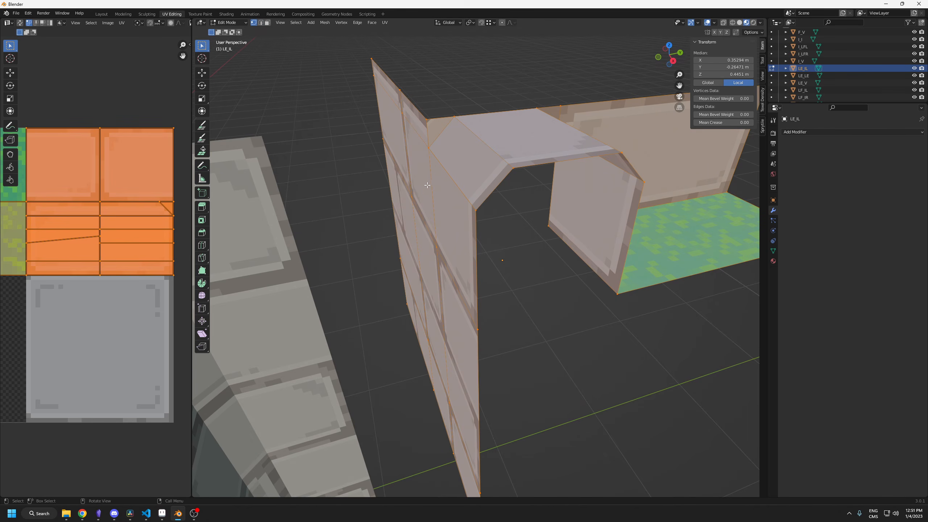
key(m)
click(424, 186)
- Move the misplaced UV vertex on the brick's centre line down so its slanted UV edge becomes horizontal
click(100, 237)
key(g)
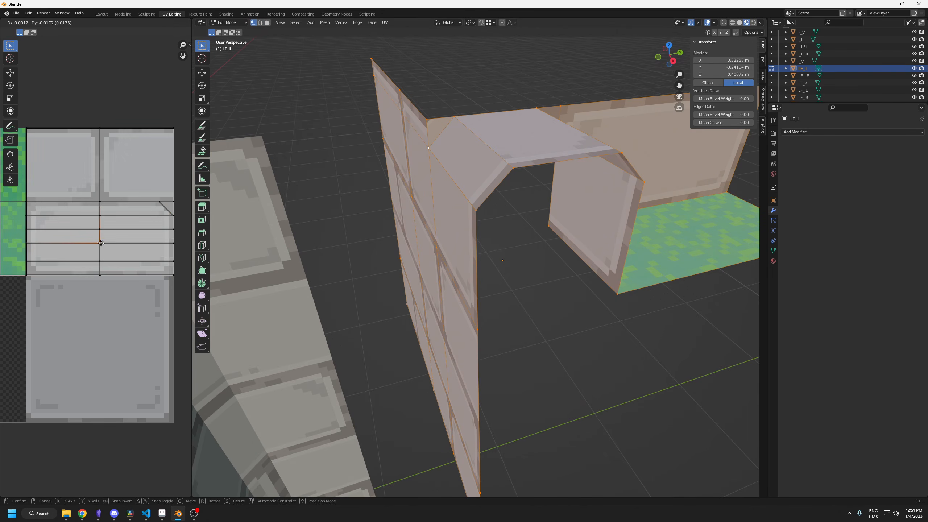
click(100, 244)
- Place the new triangular face's UVs at the top edge of the wide brick in the texture
middle_drag(438, 147, 444, 153)
key(3)
click(443, 142)
click(107, 230)
key(g)
click(127, 203)
key(g)
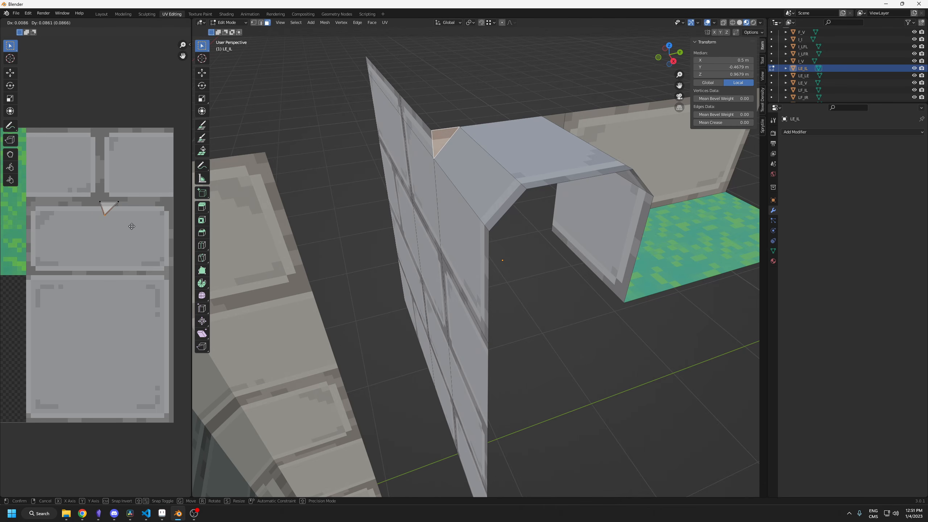
click(126, 230)
- Reshape the triangular face's UVs into a right triangle and adjust them against the neighbouring wall face
mouse_move(435, 191)
middle_down()
mouse_move(433, 171)
mouse_move(433, 190)
middle_up()
key(g)
click(140, 217)
click(124, 206)
key(g)
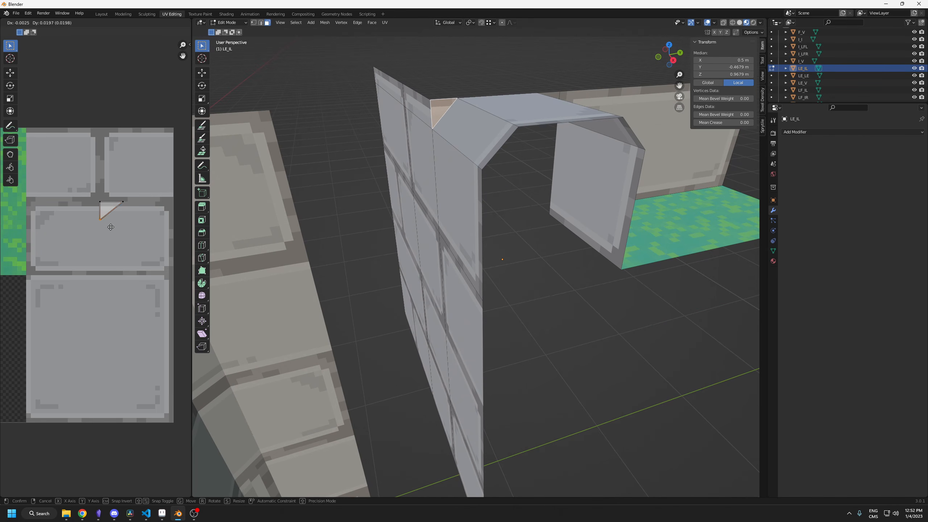
click(110, 222)
click(417, 106)
shift+click(440, 109)
scroll(160, 209, up, 1)
key(g)
click(179, 210)
- Inspect LE_IL's joined wall and column alongside the neighbouring tiles from several angles
click(441, 145)
middle_drag(430, 121, 460, 128)
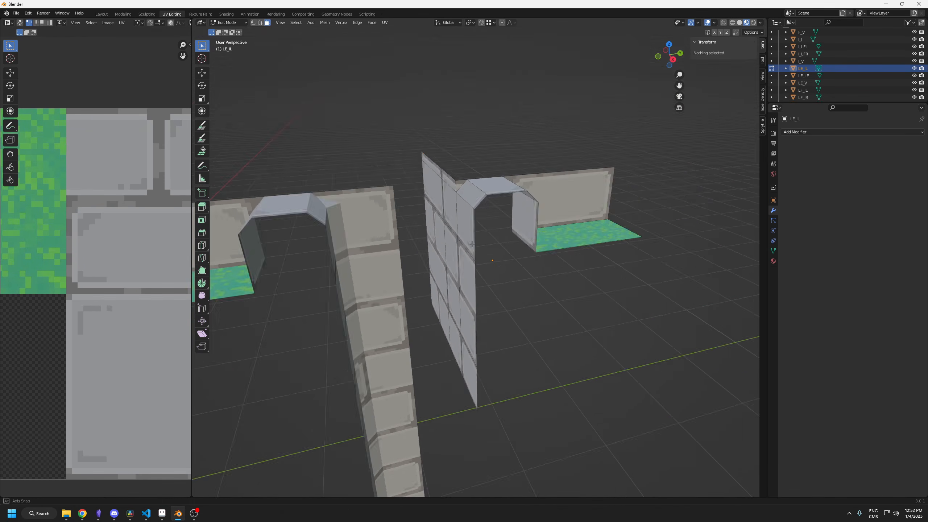
key(Tab)
key(Tab)
middle_drag(488, 250, 501, 244)
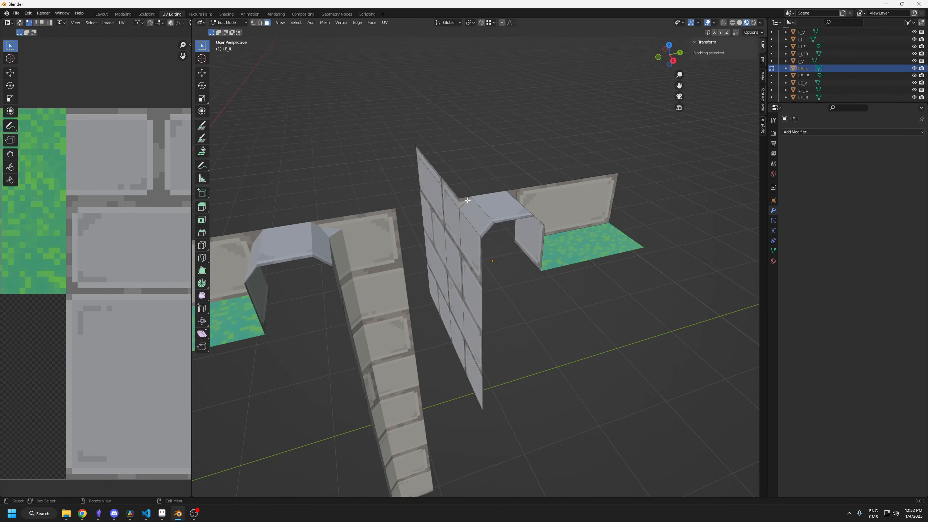
scroll(459, 200, down, 3)
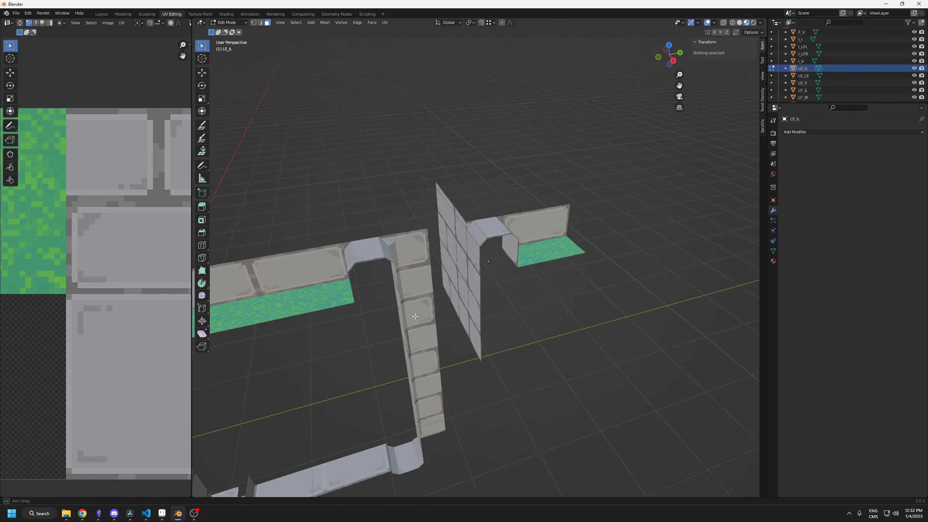
middle_drag(416, 316, 548, 265)
scroll(391, 312, down, 5)
- Duplicate the brick corner tile LE_LE and move the copy within the YZ plane to sit on top of LE_IL
key(Tab)
click(354, 300)
shift+middle_drag(462, 274, 361, 322)
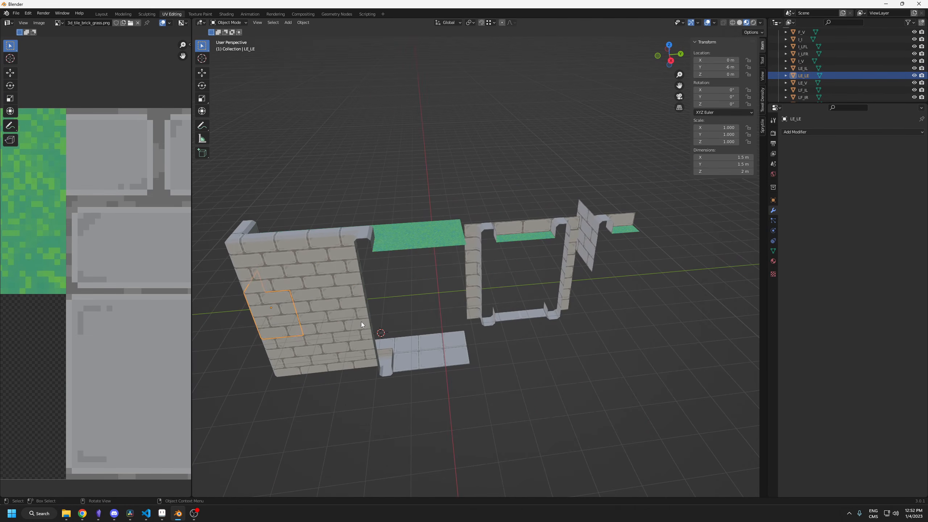
key(shift+d)
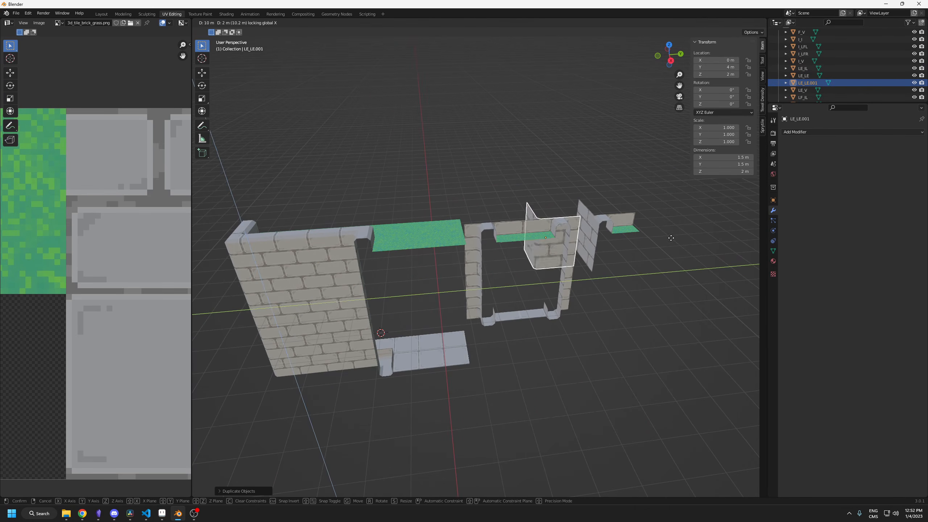
click(603, 238)
- Add a vertical loop cut to LE_IL's crossing wall just beside the column in Edit Mode
shift+middle_drag(603, 238, 478, 285)
scroll(484, 256, up, 8)
middle_drag(394, 261, 438, 249)
scroll(448, 285, up, 2)
click(448, 285)
key(Tab)
key(ctrl+r)
click(439, 249)
click(474, 265)
- Set snapping to Vertex and slide the new loop onto the bevelled corner of the wall tile above
click(490, 23)
click(490, 51)
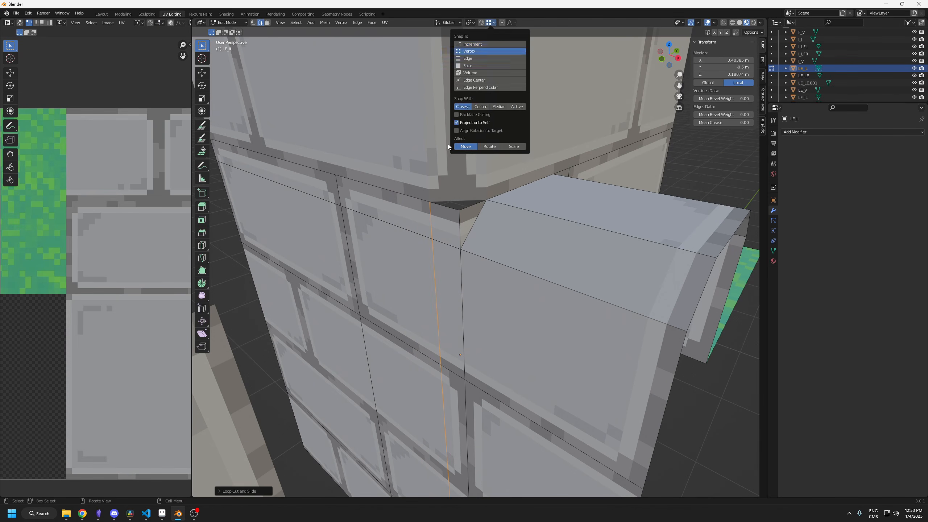
key(g)
key(g)
middle_drag(444, 199, 451, 236)
click(413, 205)
- Dissolve LE_IL's protruding top corner vertex beneath the bevelled corner of the wall tile above
key(1)
click(444, 228)
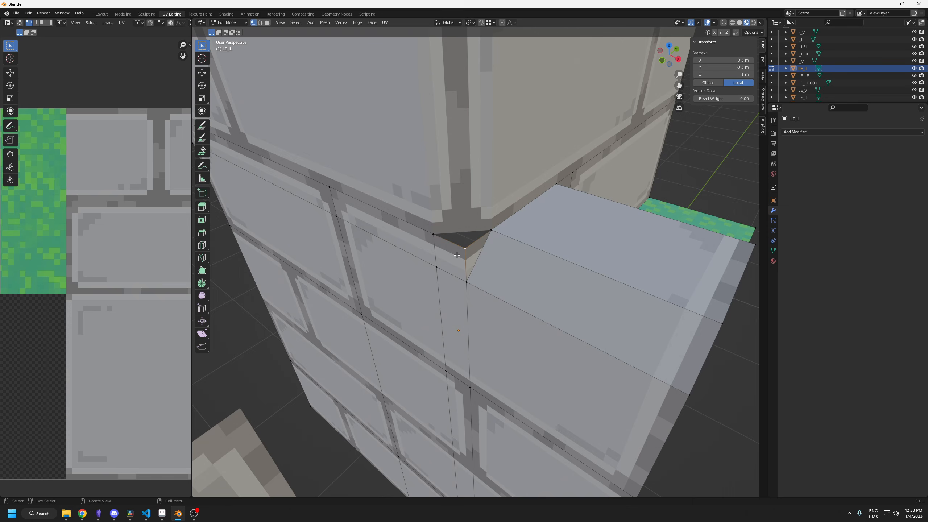
key(x)
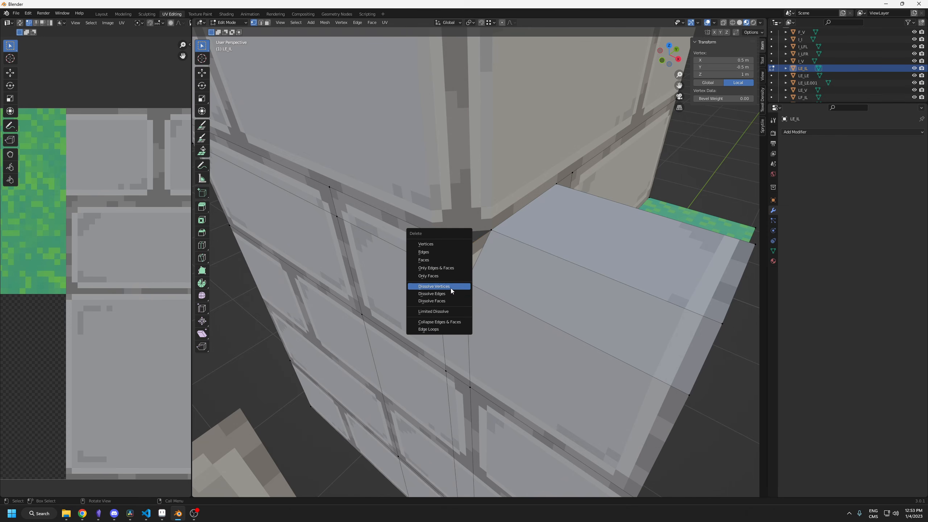
click(450, 288)
middle_drag(449, 278, 438, 218)
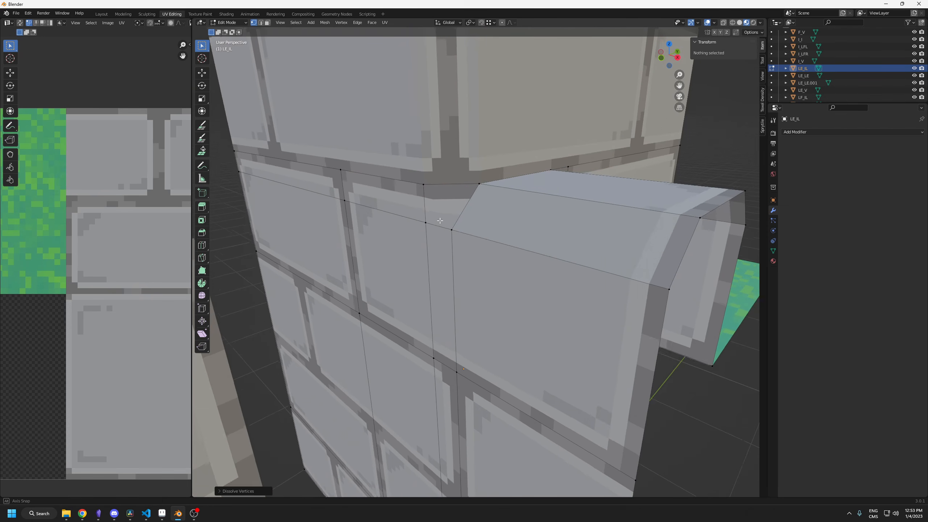
- Knife-cut an edge from the upper seam vertex to the ledge corner on the LE_IL wall tile and finish editing
click(427, 189)
key(k)
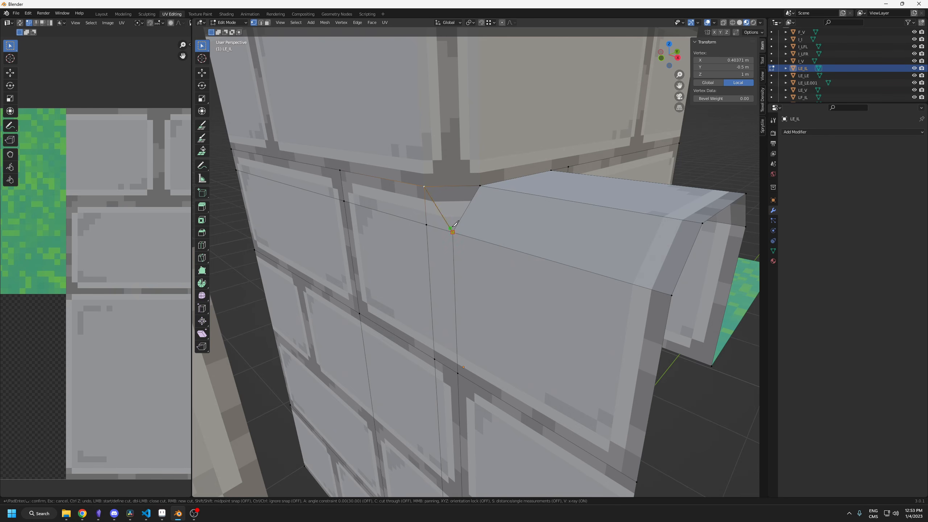
scroll(452, 209, down, 4)
key(Tab)
- Duplicate the lower tile LF_IL and move the copy 4 m along the Y axis
middle_drag(342, 226, 358, 226)
scroll(402, 230, down, 4)
middle_drag(479, 243, 455, 223)
click(464, 212)
mouse_move(463, 212)
middle_down()
mouse_move(475, 200)
mouse_move(449, 209)
middle_up()
click(476, 201)
click(301, 413)
shift+middle_drag(365, 347, 402, 312)
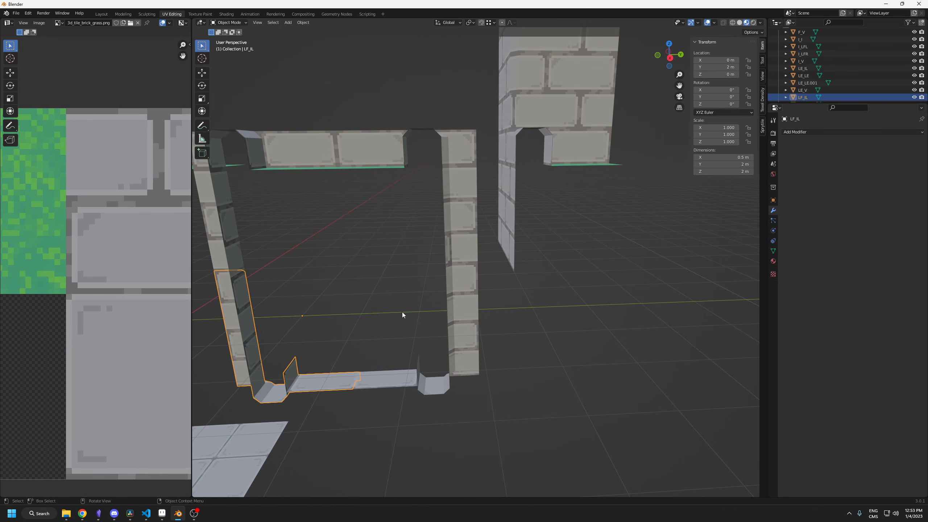
key(y)
right_click(514, 293)
click(491, 23)
click(487, 45)
key(g)
key(y)
ctrl+click(470, 334)
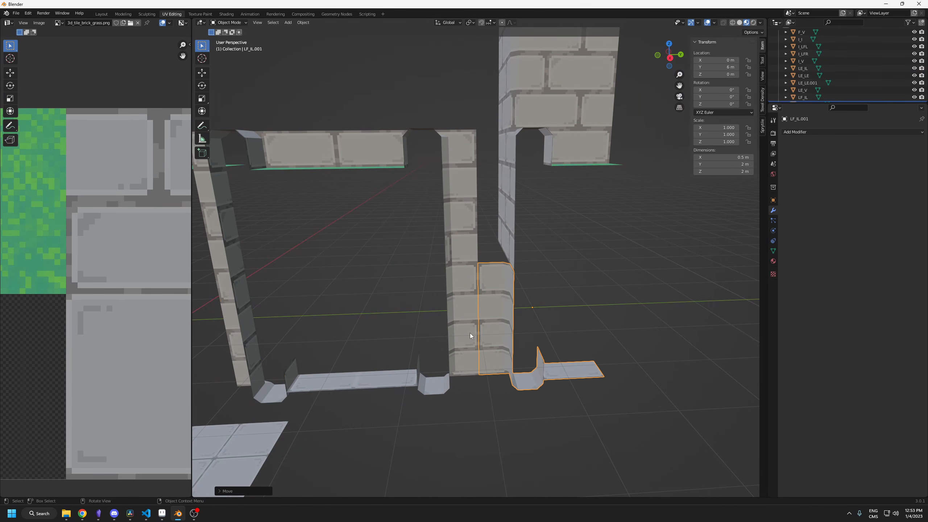
- Delete the brick wall faces of the LF_IL copy, keeping its corner and ledge
scroll(485, 293, down, 2)
middle_drag(499, 267, 449, 245)
scroll(463, 307, up, 2)
key(Tab)
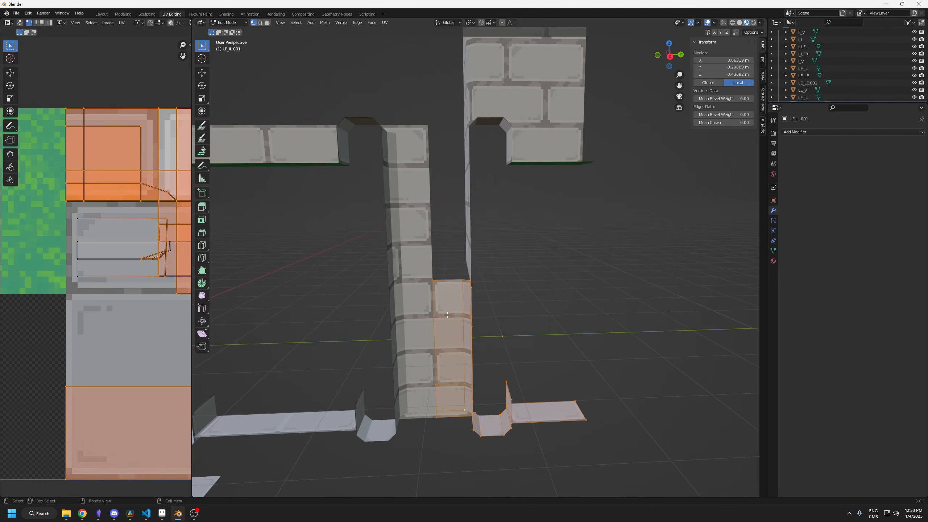
drag(425, 272, 468, 340)
middle_drag(453, 344, 464, 335)
key(x)
click(460, 310)
drag(446, 360, 459, 425)
key(x)
click(460, 428)
- Delete the leftover corner faces and the narrow upright wall strip of the LF_IL copy
middle_drag(461, 426, 458, 381)
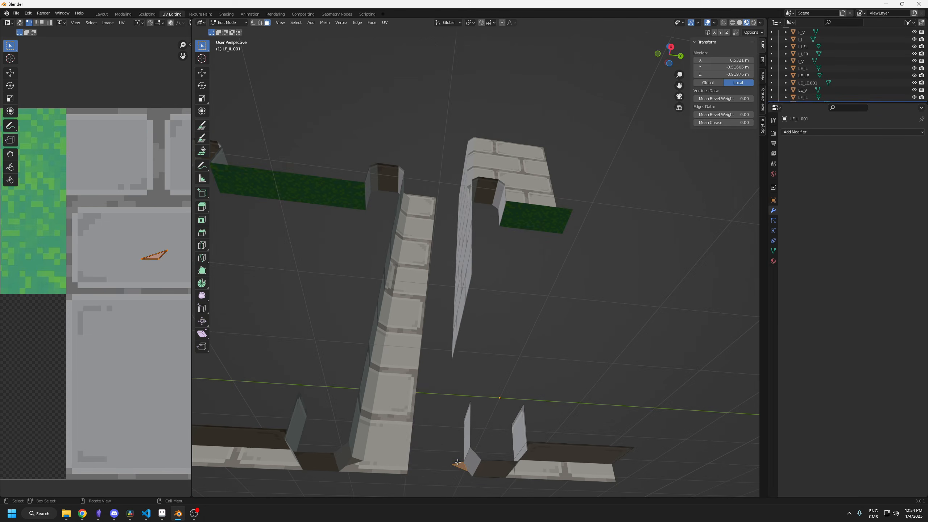
key(x)
click(450, 458)
key(x)
click(442, 460)
click(469, 459)
middle_drag(469, 457, 481, 417)
shift+click(479, 329)
key(x)
click(481, 354)
key(Tab)
- Duplicate the upper LE_IL tile in place and mirror the copy by scaling it -1 along Z
click(460, 179)
scroll(466, 234, down, 2)
middle_drag(473, 289, 483, 308)
key(shift+d)
key(Escape)
middle_drag(500, 257, 493, 265)
key(s)
key(z)
key(minus)
key(1)
key(Return)
- Delete the ledge, grass and corner faces of the mirrored LE_IL copy, keeping only its wall
key(Tab)
click(519, 227)
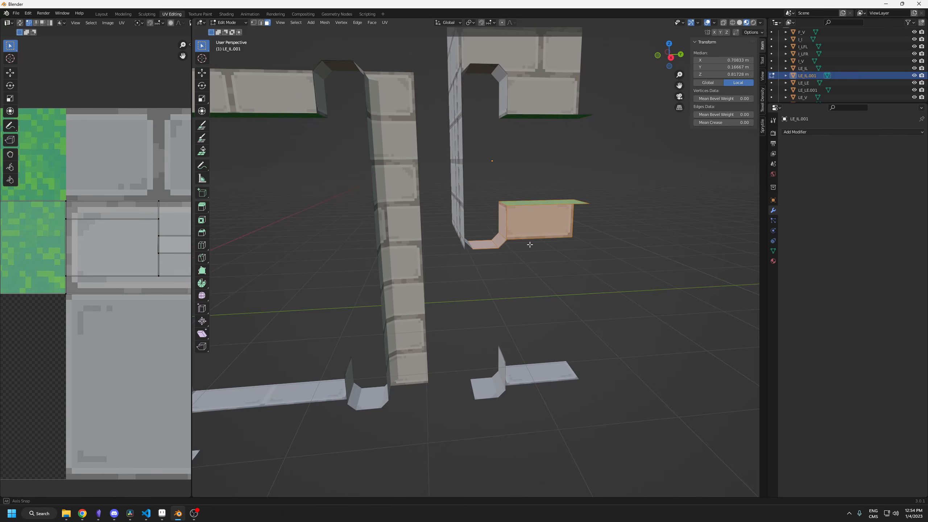
key(x)
middle_drag(520, 227, 480, 250)
click(529, 271)
key(Tab)
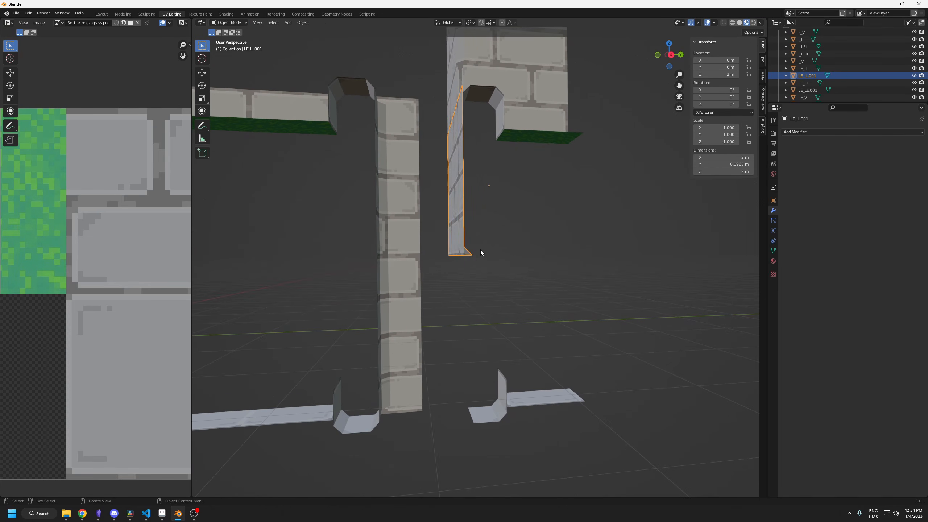
- Join the mirrored wall copy with the lower ledge piece LF_IL.001
click(490, 377)
middle_drag(490, 377, 465, 312)
click(475, 319)
middle_drag(473, 272, 482, 330)
click(466, 312)
shift+click(483, 330)
click(305, 24)
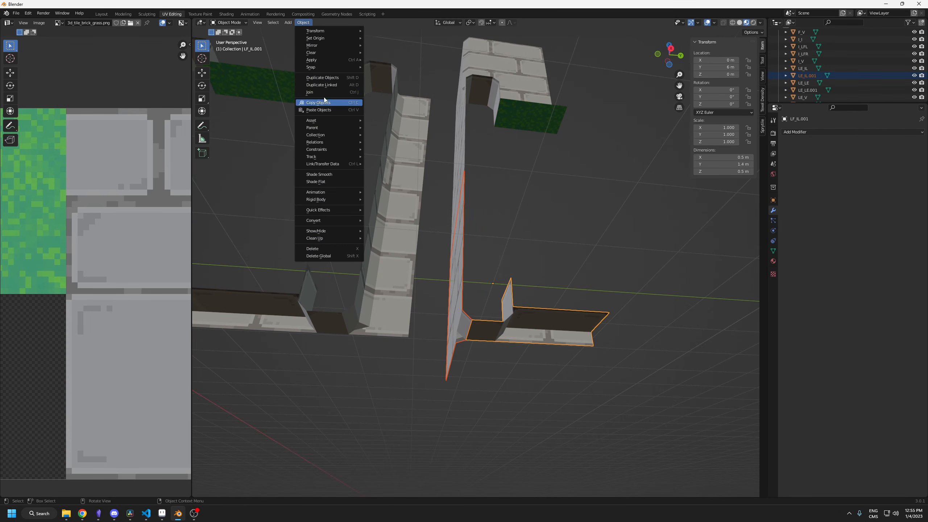
click(324, 94)
- Merge the overlapping vertices of the joined LF_IL.001 mesh by distance
key(Tab)
middle_drag(492, 270, 427, 223)
key(a)
key(m)
click(472, 342)
- Rotate the UVs of the mirrored faces on LF_IL.001 by 180 degrees, one face selection after the other
key(3)
click(440, 289)
middle_drag(169, 269, 96, 269)
text(ar180)
key(Return)
middle_drag(453, 256, 491, 276)
click(478, 310)
middle_drag(478, 311, 427, 307)
key(a)
key(r)
key(1)
key(8)
key(0)
key(Return)
key(Tab)
- Move the LE_LE.001 block 6 m down along Z beneath the new tile to compare the bricks, and delete it
click(435, 88)
text(gz-6)
key(Return)
key(KP_Decimal)
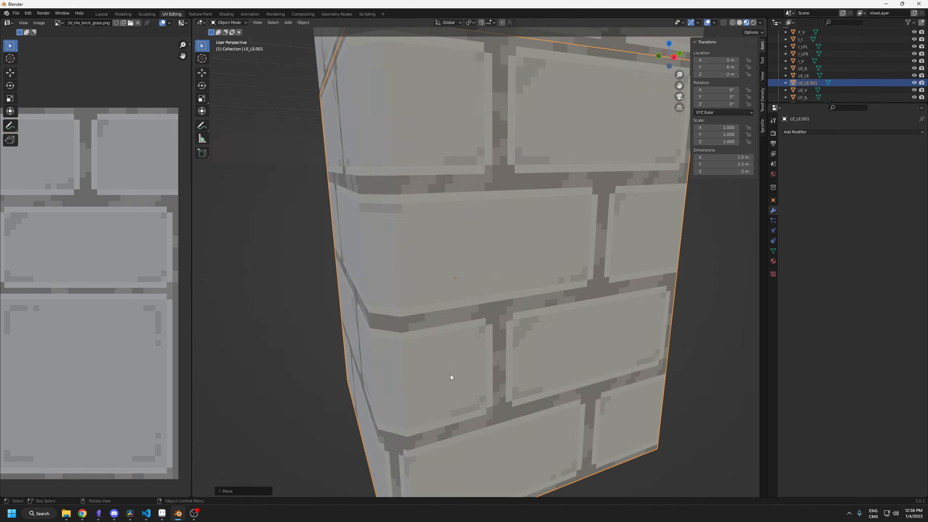
key(alt+a)
scroll(450, 374, down, 3)
middle_drag(450, 374, 408, 234)
scroll(439, 256, down, 2)
click(448, 264)
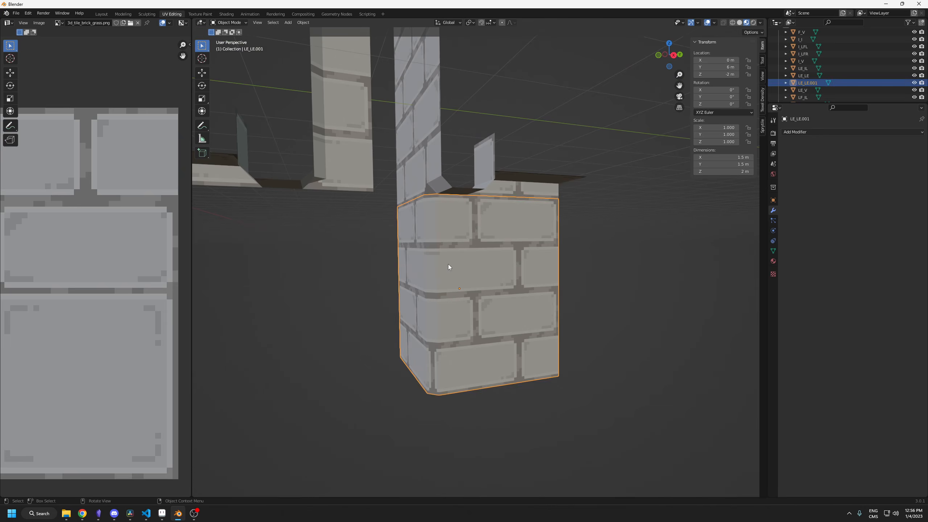
key(Delete)
- Duplicate the upper and lower LE_IL and LF_IL.001 pieces, move the copies 2 m along Y and scale them -1 along Y
middle_drag(447, 262, 462, 241)
drag(449, 175, 482, 340)
mouse_move(478, 337)
middle_down()
mouse_move(454, 331)
mouse_move(470, 326)
middle_up()
key(shift+d)
right_click(471, 325)
key(g)
key(y)
click(533, 327)
text(s-1)
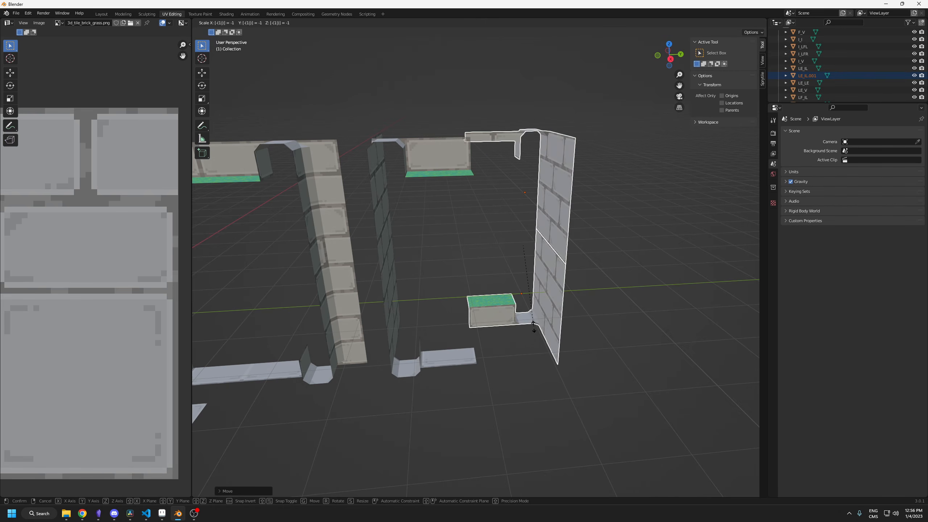
text(y)
key(Return)
- Apply the scale of the mirrored tile copies
middle_drag(488, 263, 422, 241)
click(486, 261)
key(ctrl+a)
click(419, 242)
- Show the face orientation overlay and open the original and mirrored tile pieces for editing together
click(714, 23)
click(681, 161)
click(475, 261)
drag(401, 127, 560, 383)
middle_drag(484, 378, 529, 324)
shift+click(552, 373)
key(Tab)
- Select the wrongly oriented wall, ledge and corner faces of the tile pieces and correct their normals
click(522, 343)
drag(529, 322, 548, 353)
click(526, 361)
middle_drag(522, 359, 526, 329)
drag(523, 297, 551, 323)
middle_drag(551, 323, 493, 344)
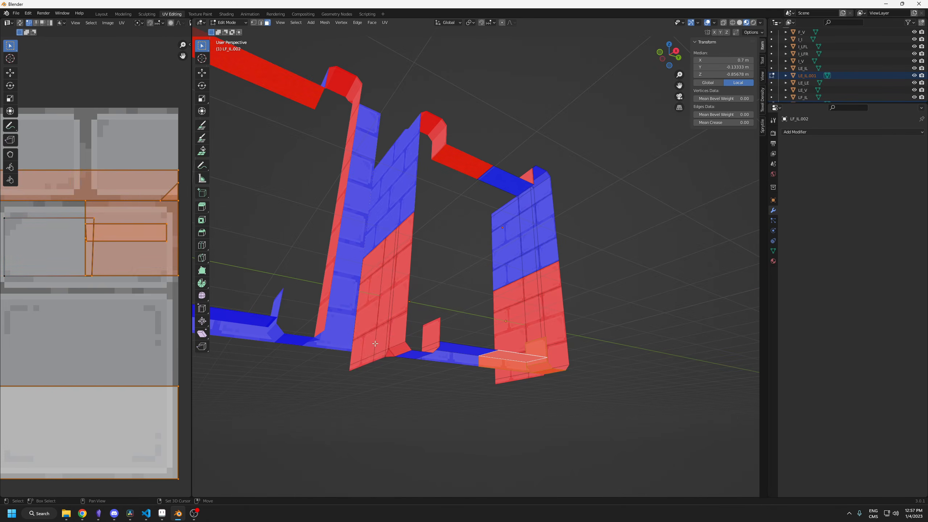
shift+drag(398, 325, 374, 353)
shift+click(363, 360)
shift+drag(372, 287, 410, 247)
middle_drag(410, 247, 511, 205)
shift+drag(518, 197, 562, 234)
middle_drag(562, 234, 581, 256)
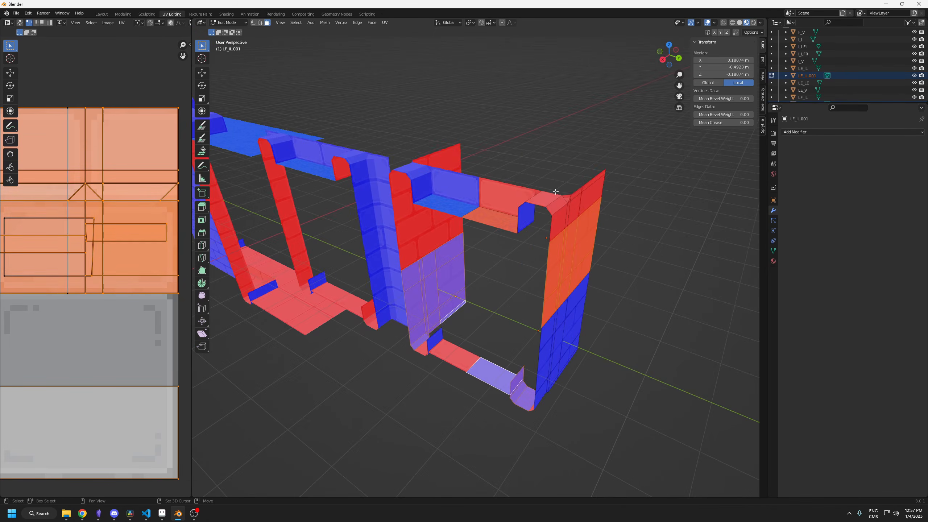
shift+drag(555, 192, 529, 223)
middle_drag(493, 165, 517, 177)
shift+drag(517, 177, 528, 219)
middle_drag(527, 219, 522, 212)
shift+drag(516, 183, 524, 200)
middle_drag(523, 199, 520, 192)
click(325, 23)
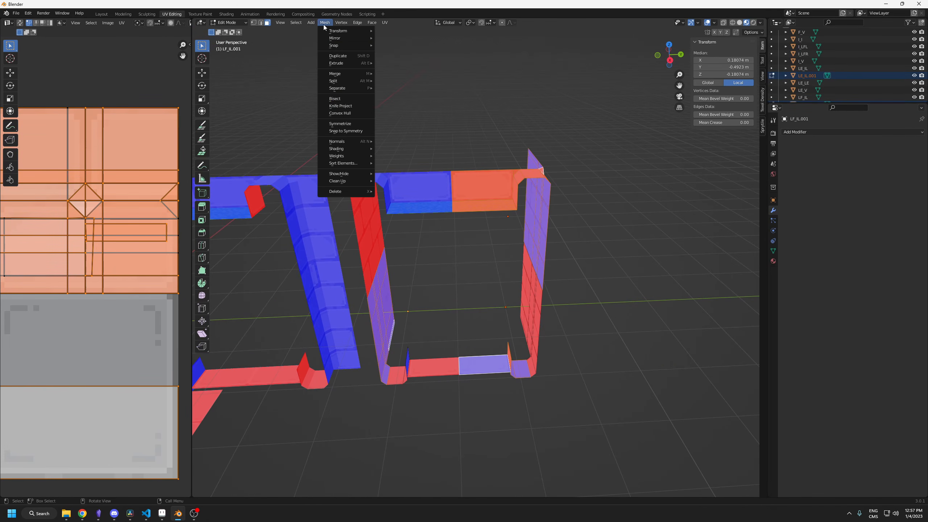
mouse_move(347, 144)
click(402, 142)
click(478, 285)
middle_drag(478, 285, 430, 277)
- Hide the face orientation overlay, leave mesh editing and deselect the tiles
click(714, 23)
click(678, 126)
key(Tab)
click(477, 314)
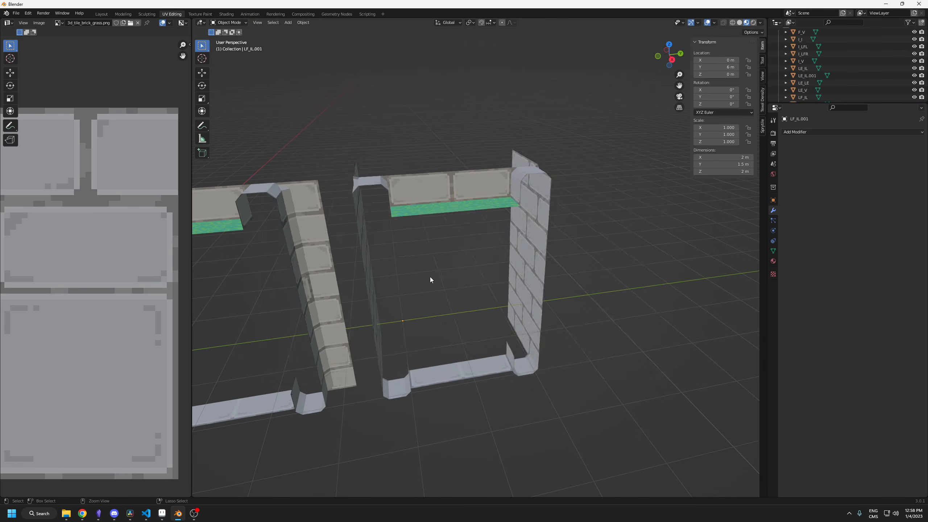
- Save the Blender file as grass_brick_tiles.blend in the tutorial folder
key(ctrl+s)
click(375, 355)
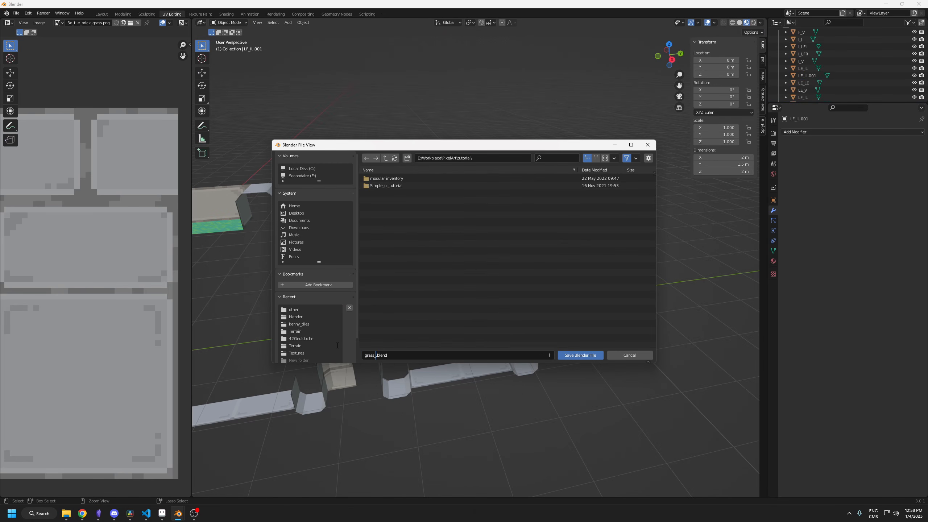
click(578, 352)
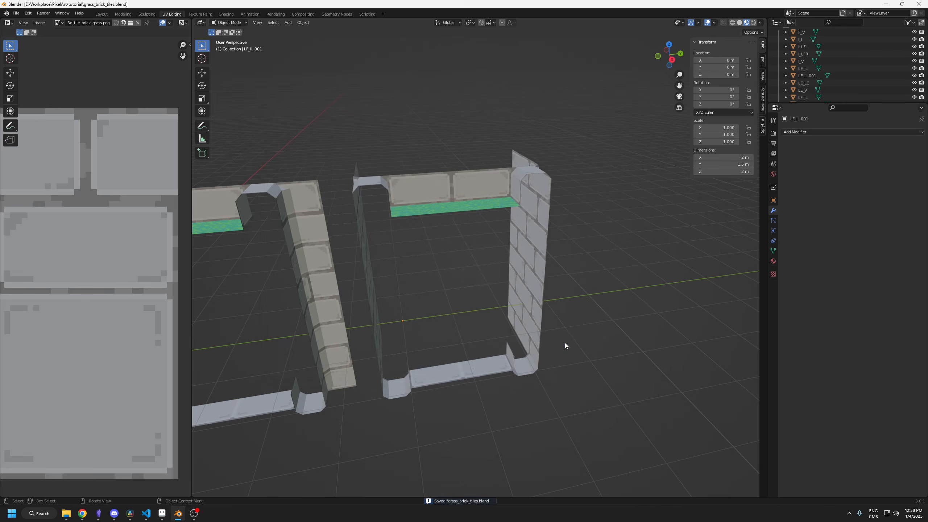
- Rename the mirrored upper tile LE_IL.001 to LE_IR
middle_drag(565, 342, 440, 190)
click(440, 190)
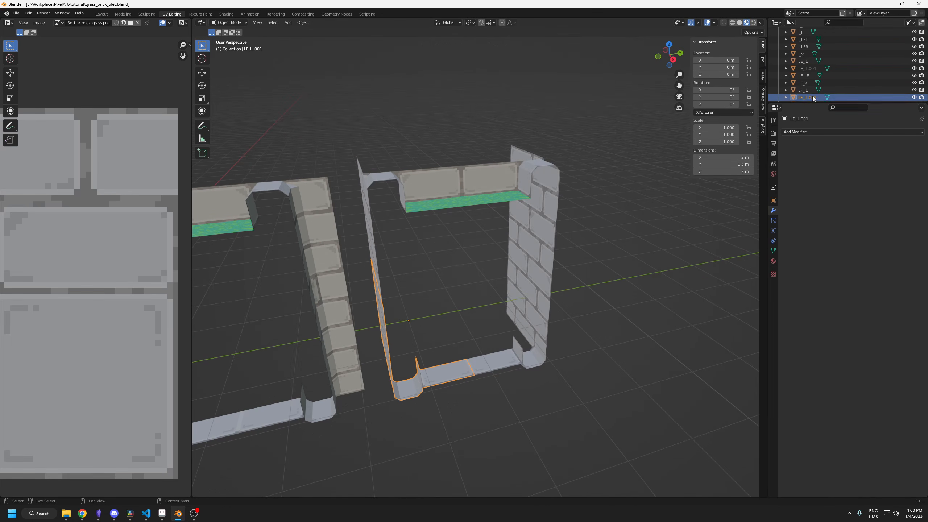
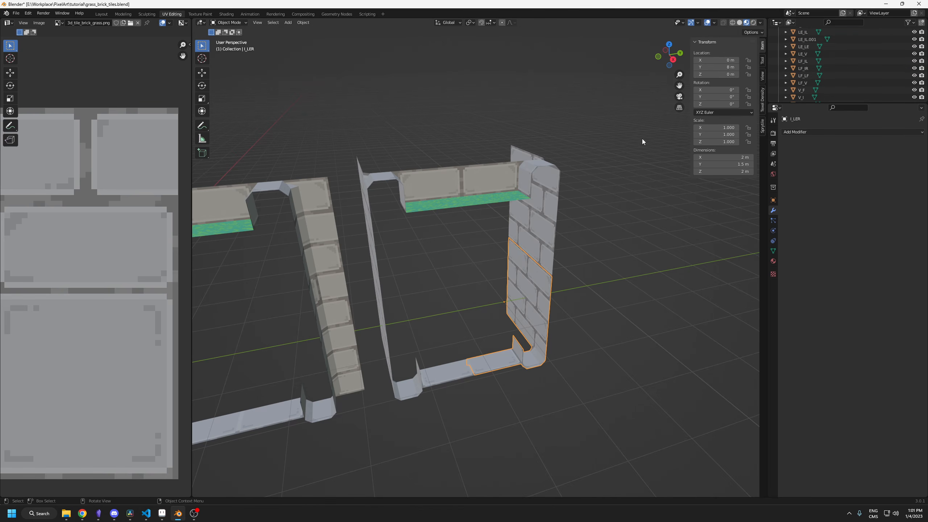
scroll(801, 38, up, 3)
key(F2)
text(LE_IR)
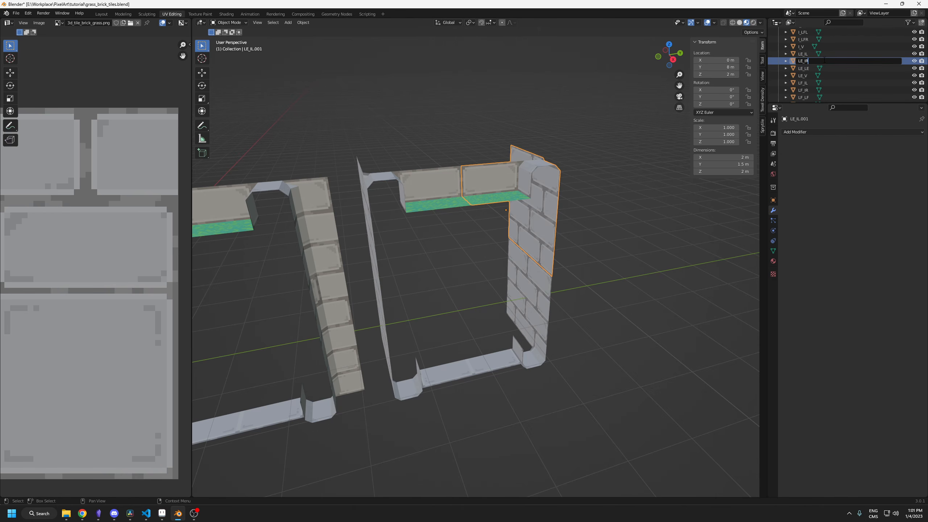
key(Return)
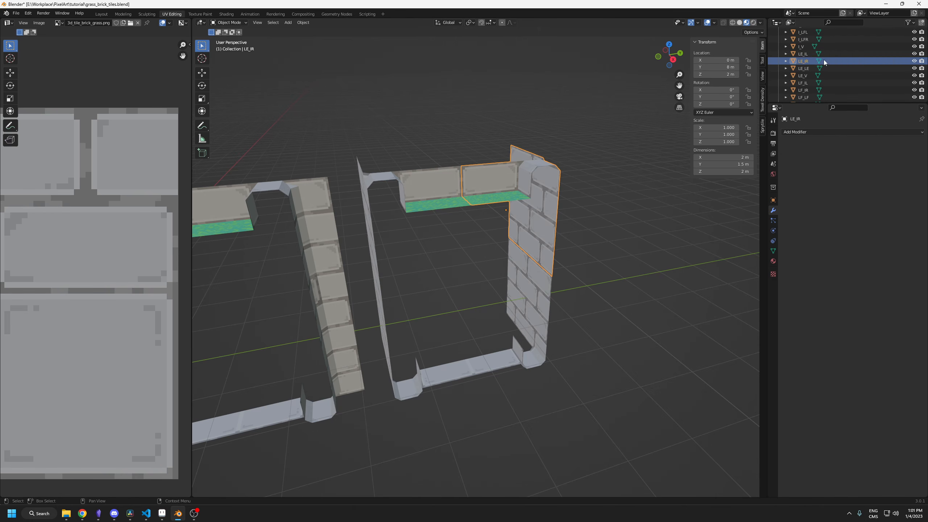
- Duplicate the upper and lower tiles LE_IL and I_LEL and move the copies along Y to 10 m
click(567, 224)
middle_drag(567, 224, 569, 231)
drag(585, 187, 383, 341)
middle_drag(383, 341, 474, 210)
key(shift+d)
key(y)
ctrl+click(634, 293)
scroll(489, 226, up, 2)
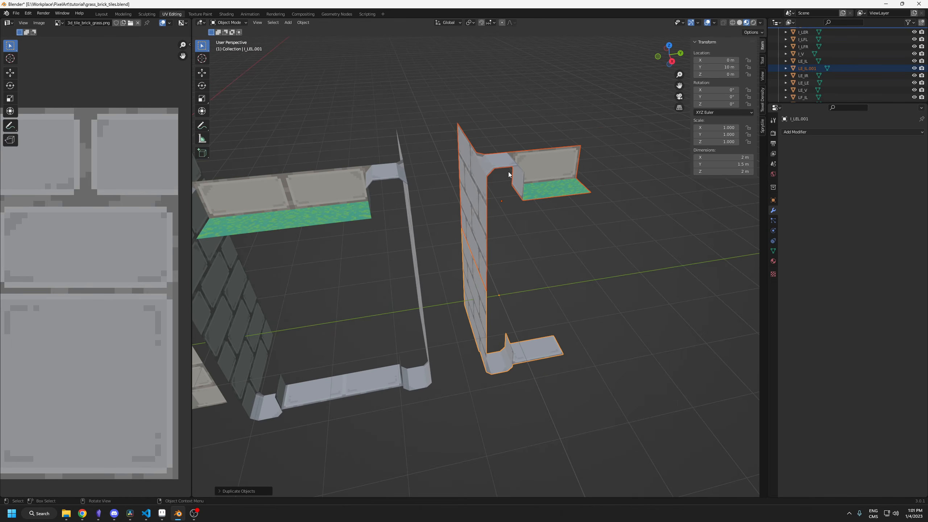
middle_drag(532, 224, 459, 150)
- Duplicate the mirrored tiles LE_IR and I_LER and move the copies along Y to 10 m
click(406, 205)
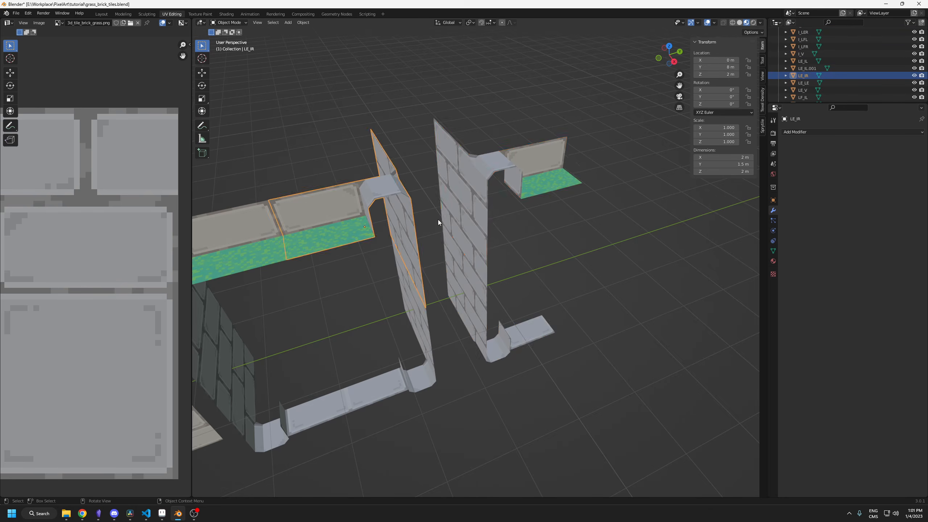
mouse_move(437, 220)
middle_down()
mouse_move(410, 223)
mouse_move(421, 219)
middle_up()
shift+click(413, 280)
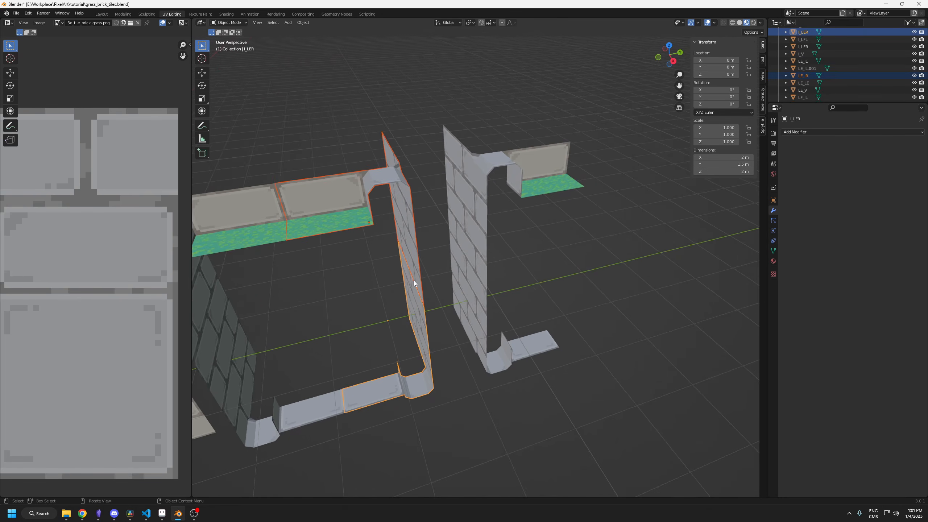
middle_drag(413, 280, 444, 297)
key(shift+d)
key(y)
ctrl+click(537, 289)
middle_drag(536, 290, 500, 276)
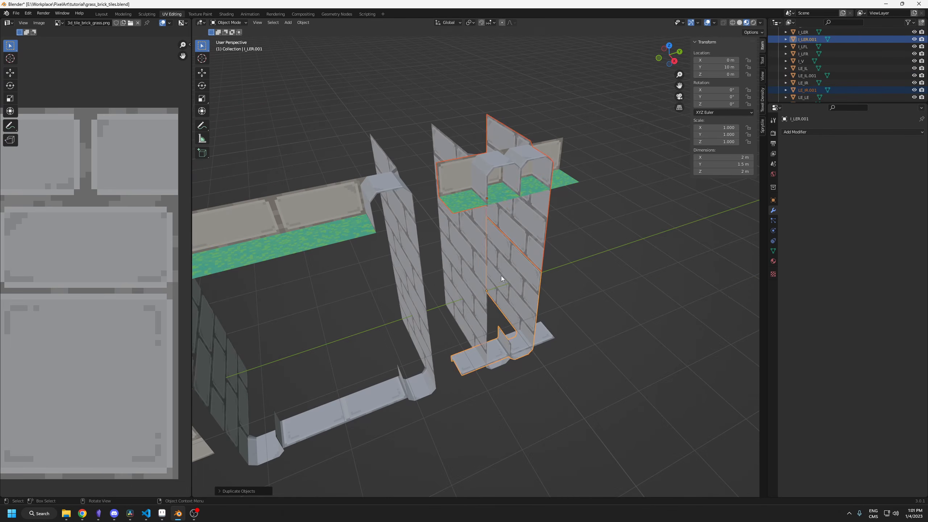
- Rotate the duplicated LE_IR and I_LER tiles -90° about the Z axis
key(r)
key(z)
key(9)
key(0)
key(minus)
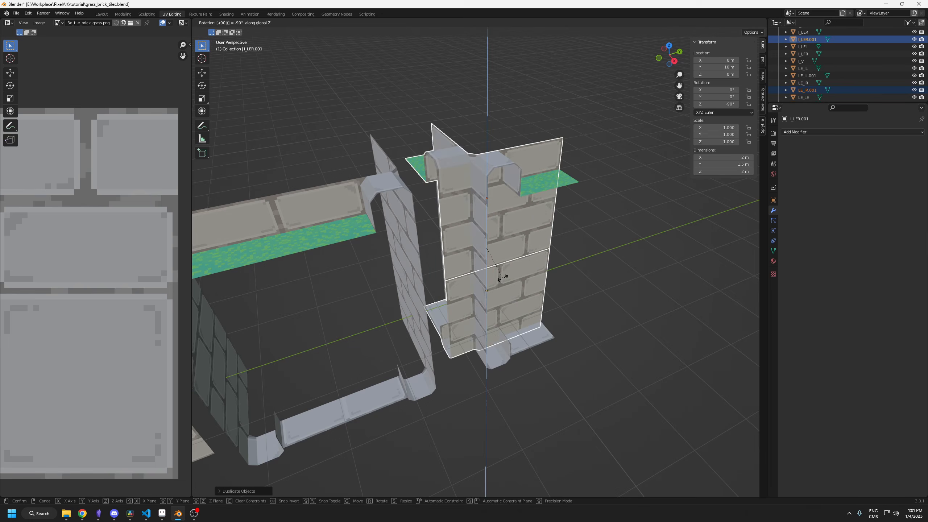
click(502, 278)
middle_drag(500, 233, 502, 242)
- Try a Boolean modifier on LE_IL.001 with LE_IR.001 as the operand, testing Intersect, Union and Difference with the Fast solver
click(566, 178)
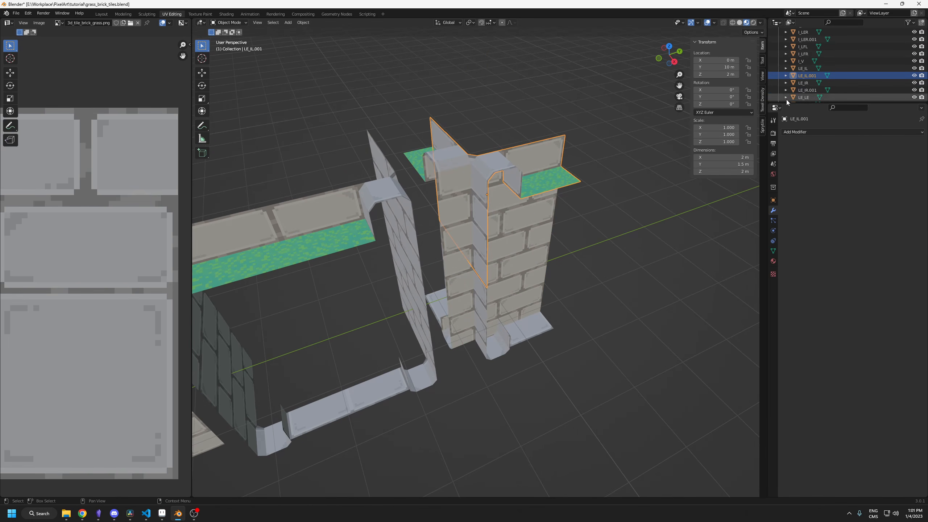
click(803, 133)
click(790, 167)
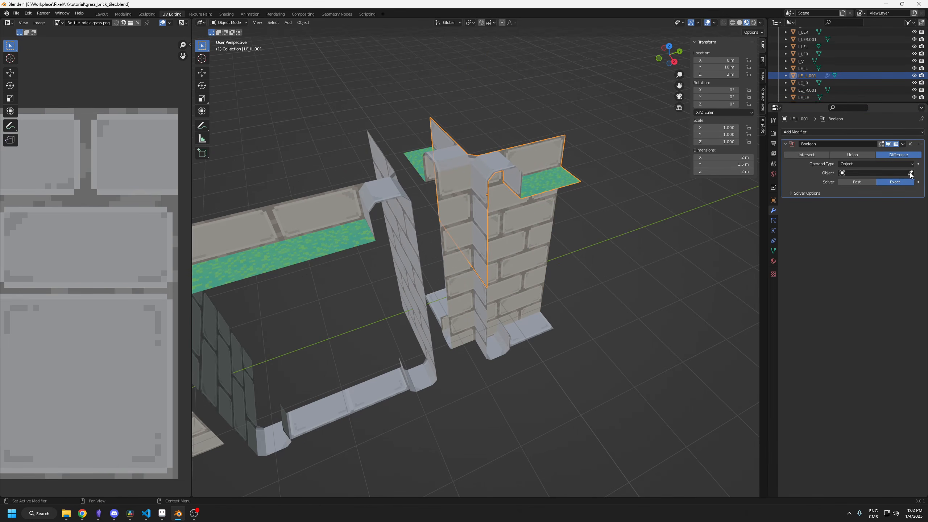
middle_drag(528, 179, 536, 193)
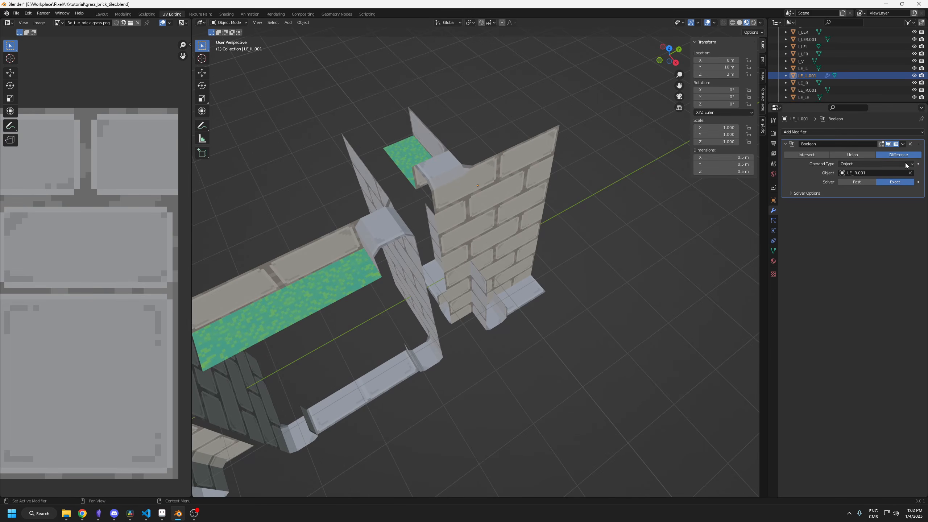
click(818, 157)
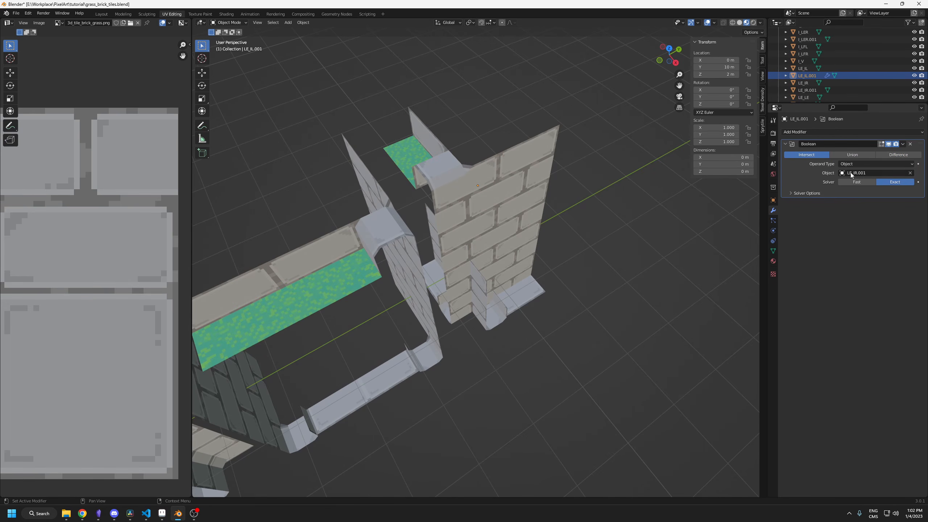
middle_drag(529, 190, 526, 157)
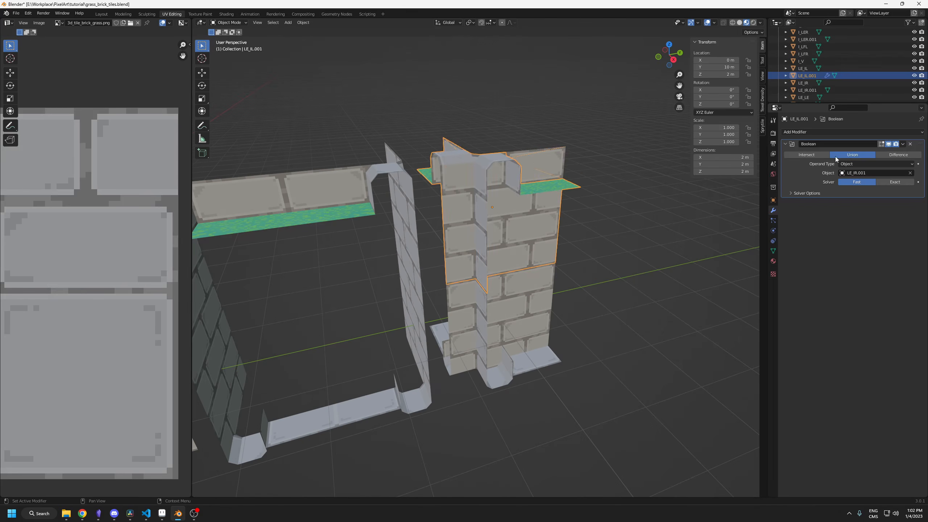
middle_drag(637, 199, 644, 212)
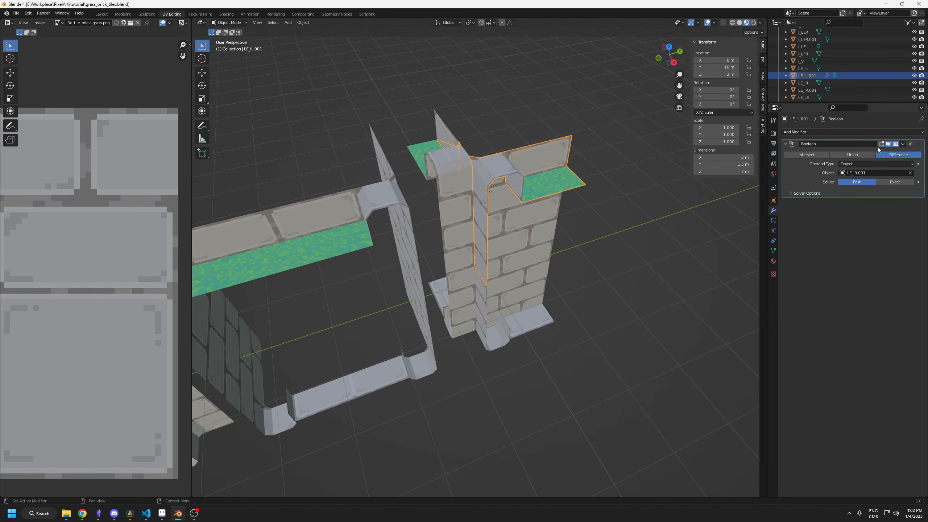
click(890, 152)
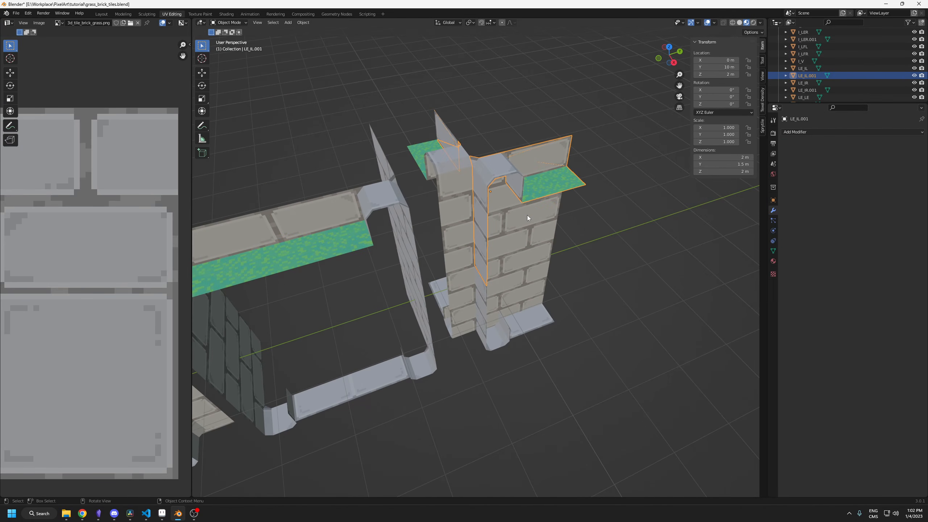
- Delete the faces of LE_IR.001 that extend past the crossing with the other upper tile
middle_drag(527, 215, 464, 237)
key(Tab)
drag(476, 165, 548, 188)
middle_drag(533, 252, 544, 223)
drag(509, 228, 540, 262)
middle_drag(540, 262, 523, 238)
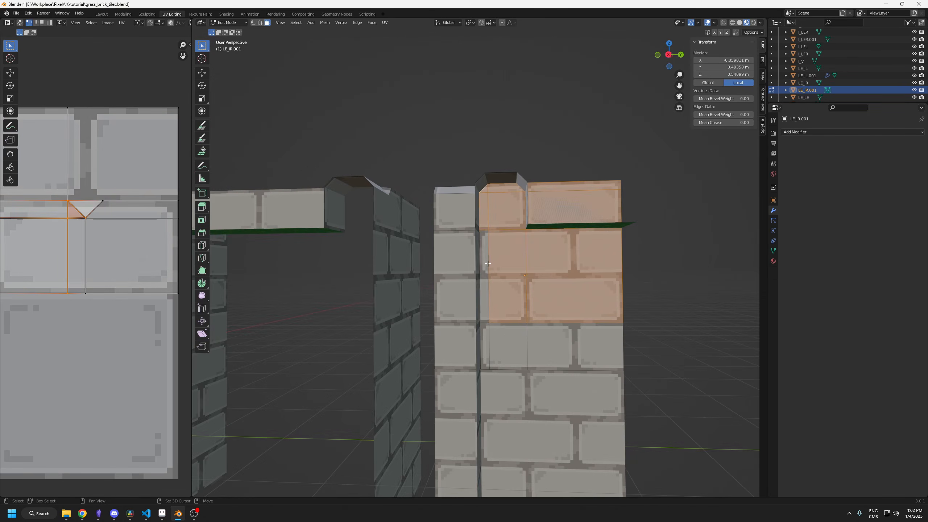
shift+drag(511, 333, 536, 345)
middle_drag(444, 237, 489, 280)
key(x)
click(489, 282)
click(458, 239)
middle_drag(489, 241, 626, 213)
key(Tab)
key(g)
right_click(425, 244)
- Delete the faces of LE_IL.001 that extend past the corner where it meets the rotated tile
click(626, 213)
key(Tab)
click(551, 261)
shift+drag(502, 347, 561, 333)
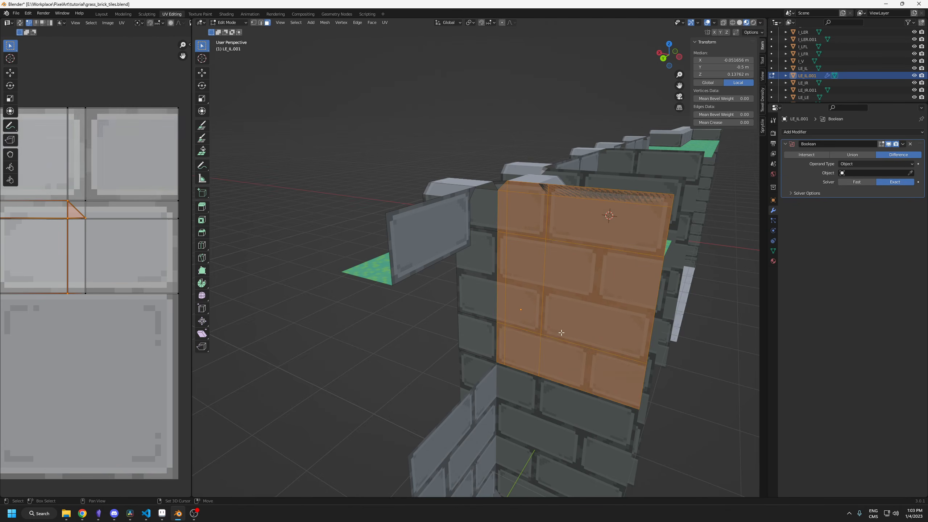
middle_drag(478, 287, 327, 299)
key(x)
click(497, 288)
key(Tab)
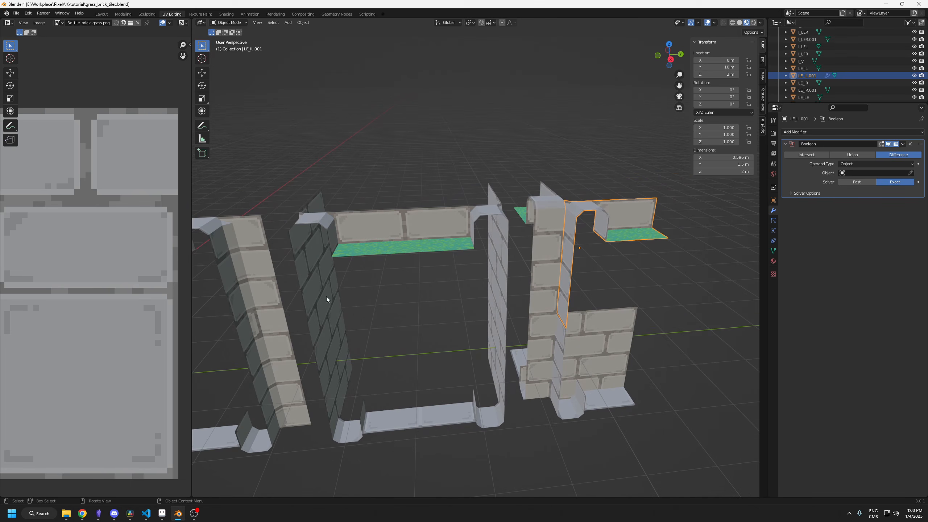
- Duplicate the LF_LF corner wall tile and place the copy in the new corner column at Y 10 m, Z 0 m
scroll(573, 278, down, 4)
key(Tab)
shift+middle_drag(416, 314, 712, 272)
key(Tab)
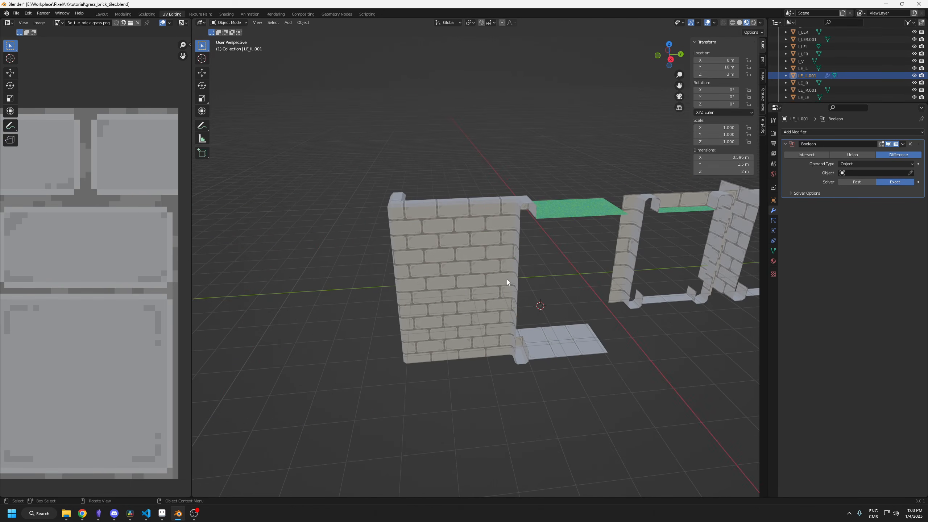
click(507, 279)
shift+middle_drag(507, 279, 425, 303)
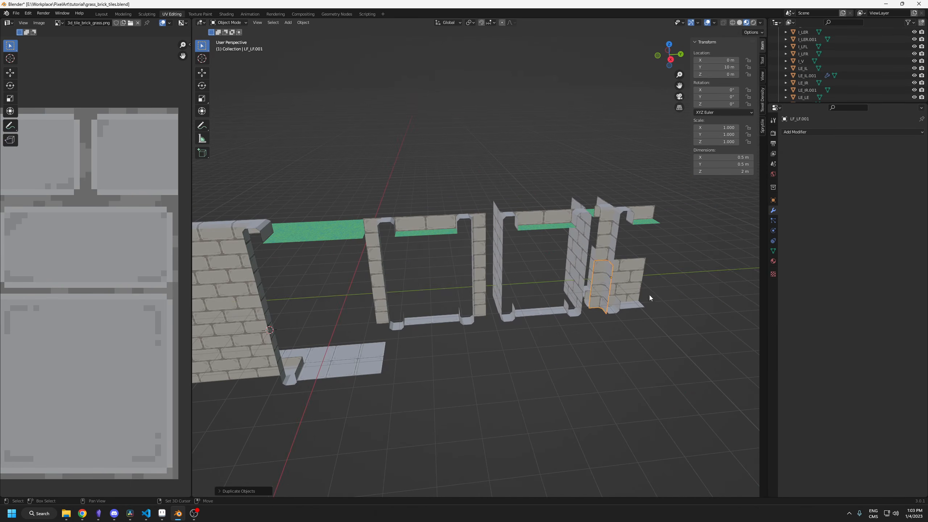
scroll(456, 378, up, 3)
shift+middle_drag(650, 299, 475, 361)
- Move the two trimmed upper tiles and the LF_LF copy up 2 m along Z
shift+drag(506, 226, 464, 242)
text(gz)
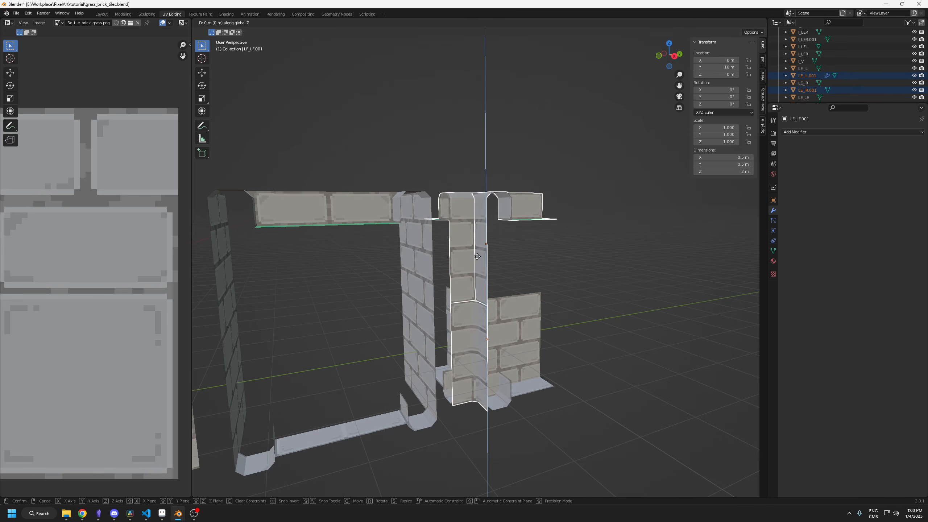
text(2)
click(477, 257)
- Join the two trimmed upper tiles into one object named LE_LF
middle_drag(477, 257, 487, 220)
scroll(487, 220, up, 1)
click(486, 214)
shift+click(463, 132)
click(304, 23)
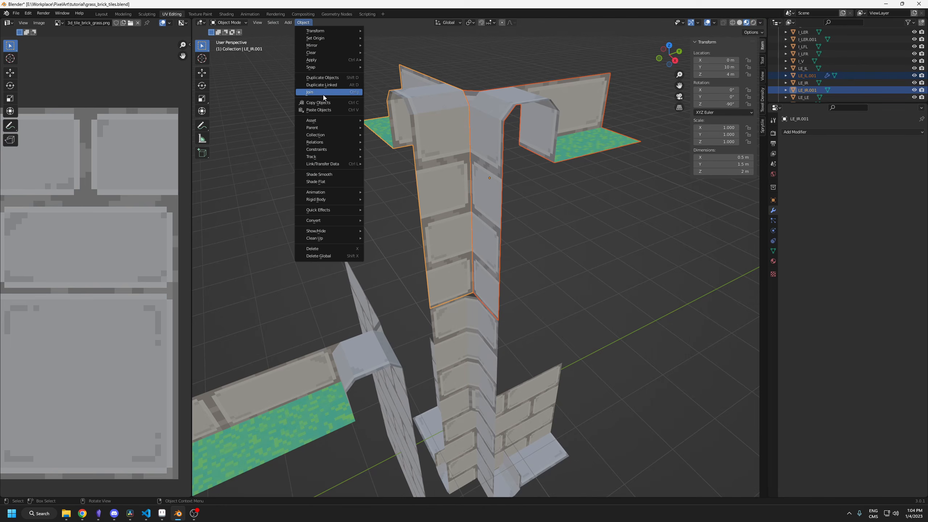
click(322, 92)
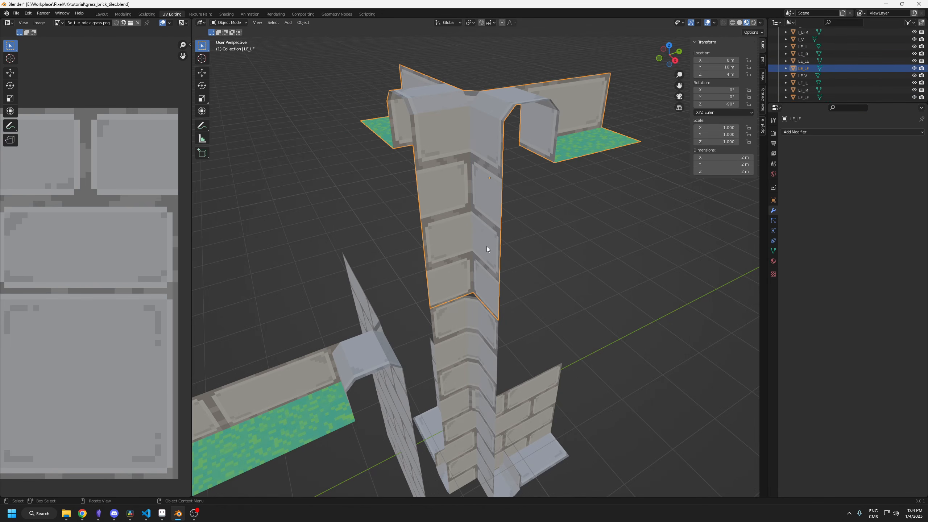
- Select all vertices of LE_LF and merge them by distance
middle_drag(477, 286, 461, 267)
key(Tab)
middle_drag(451, 228, 469, 237)
key(1)
key(a)
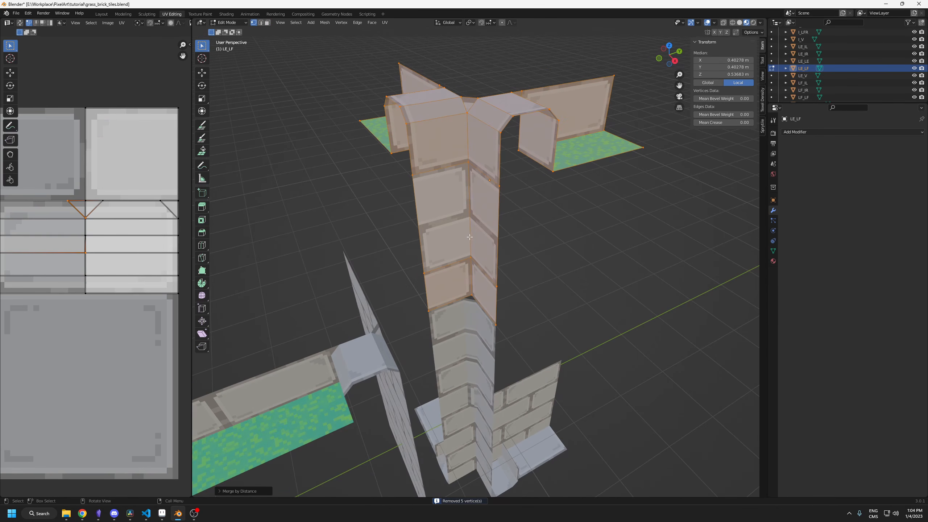
- Bevel the vertical corner edge of LE_LF with a width of about 0.1 m
click(470, 135)
ctrl+click(467, 279)
middle_drag(466, 279, 468, 274)
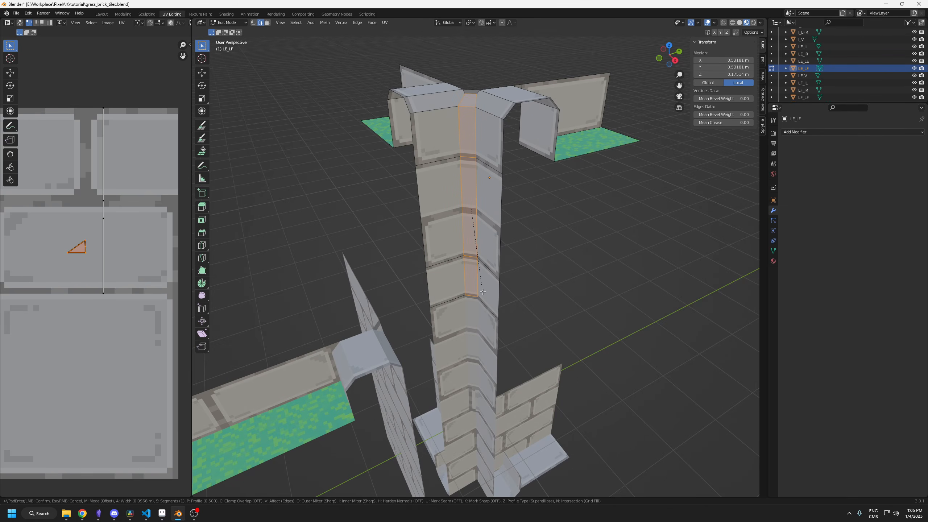
scroll(477, 301, up, 1)
- Snap one vertical edge line of the LE_LF bevel onto the matching corner vertex of the tile below
key(1)
scroll(476, 227, down, 1)
middle_drag(477, 226, 482, 221)
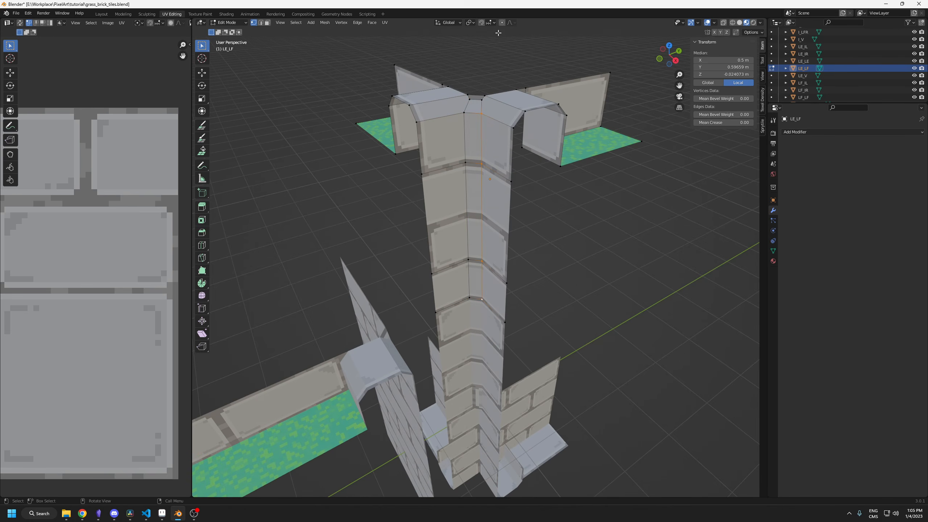
scroll(475, 219, up, 8)
key(g)
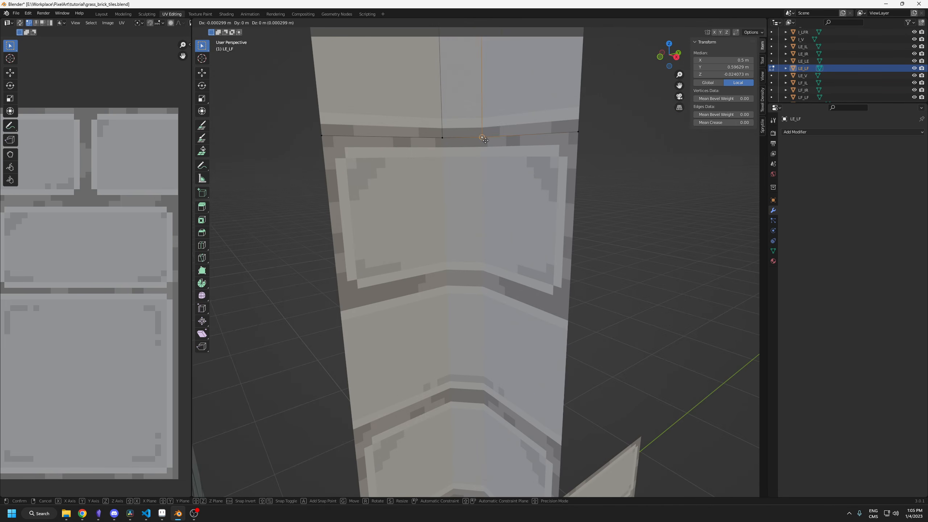
click(483, 139)
scroll(465, 103, down, 7)
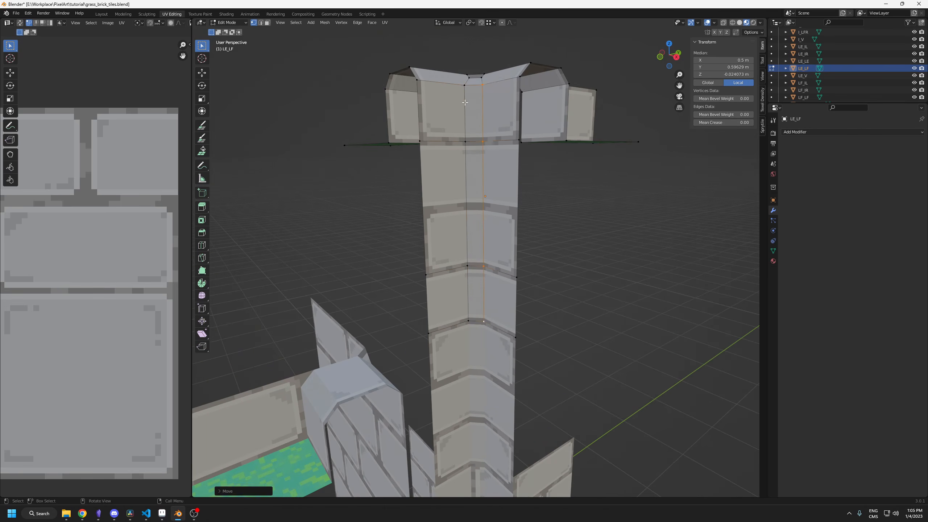
- Snap the other vertical edge line of the LE_LF bevel onto its matching vertex on the tile below
shift+click(469, 269)
shift+click(469, 320)
scroll(467, 316, up, 4)
shift+middle_drag(452, 343, 443, 266)
key(g)
click(444, 266)
scroll(444, 263, down, 5)
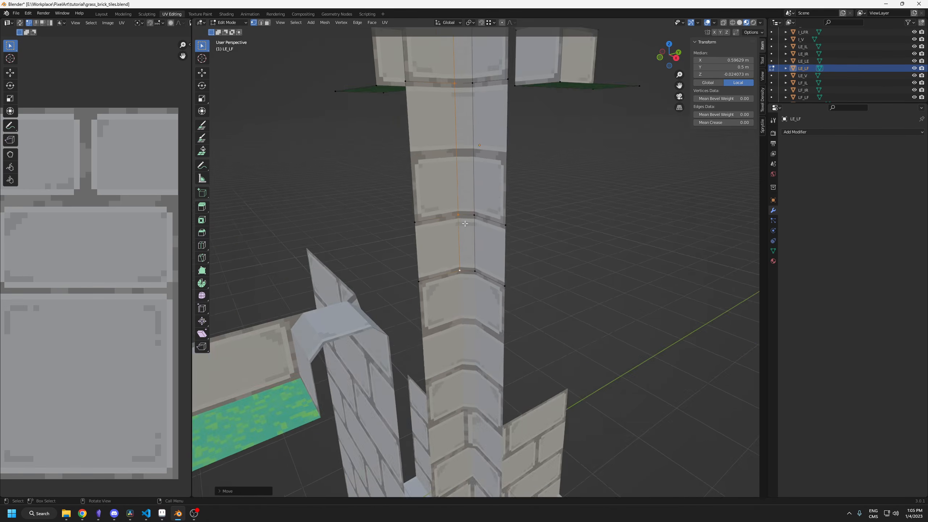
- Slide the vertices at the top of the bevelled corner along their edges onto the neighbouring corner vertices
mouse_move(448, 208)
middle_down()
mouse_move(451, 228)
mouse_move(389, 205)
mouse_move(440, 204)
middle_up()
scroll(451, 227, up, 1)
key(3)
click(441, 205)
scroll(440, 203, up, 2)
key(1)
click(421, 172)
shift+middle_drag(420, 171, 461, 189)
key(g)
key(g)
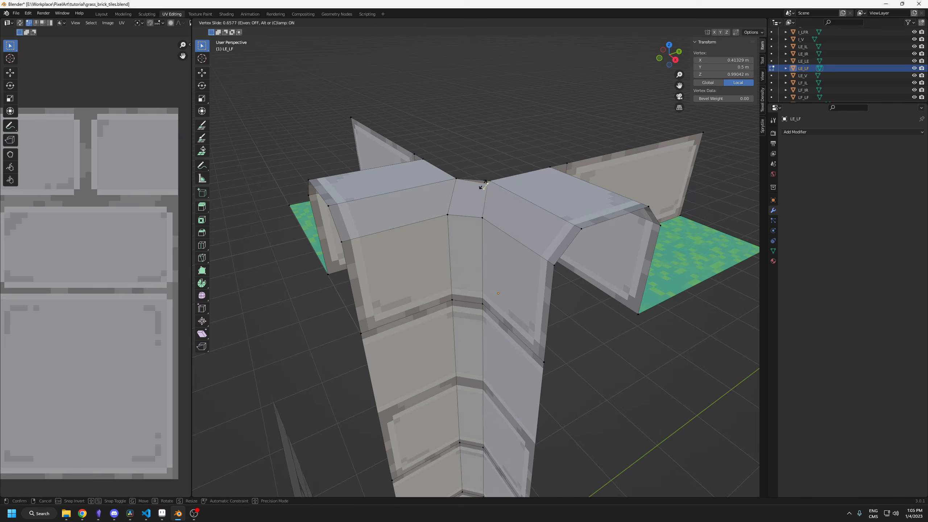
click(486, 183)
- Select the whole reshaped LE_LF mesh and merge the overlapping vertices by distance
scroll(478, 197, down, 2)
middle_drag(465, 230, 455, 248)
key(a)
key(m)
click(447, 219)
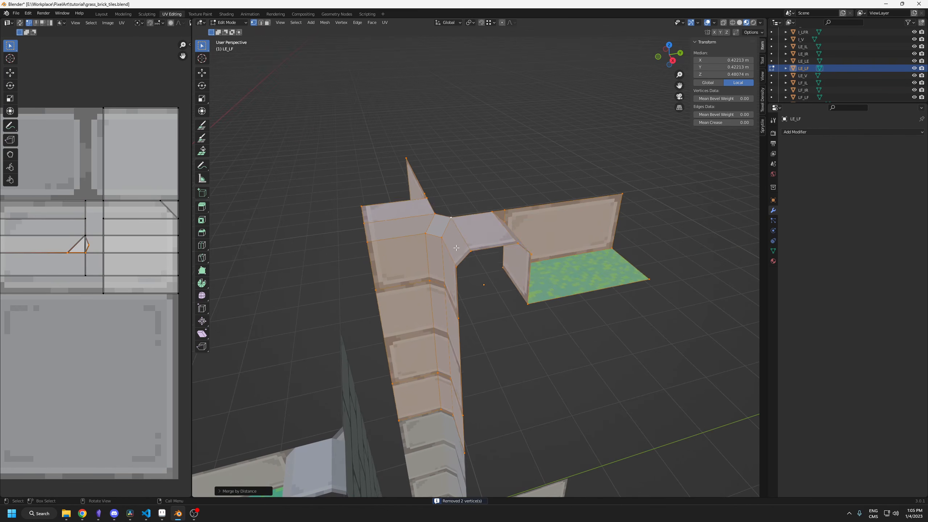
- Try to remove the edge at the top of the bevelled corner
key(2)
click(444, 228)
key(x)
click(440, 233)
key(ctrl+z)
- Leave mesh editing, duplicate the LE_LE tile and place the copy above the new corner column at Y 10 m, Z 6 m
click(486, 288)
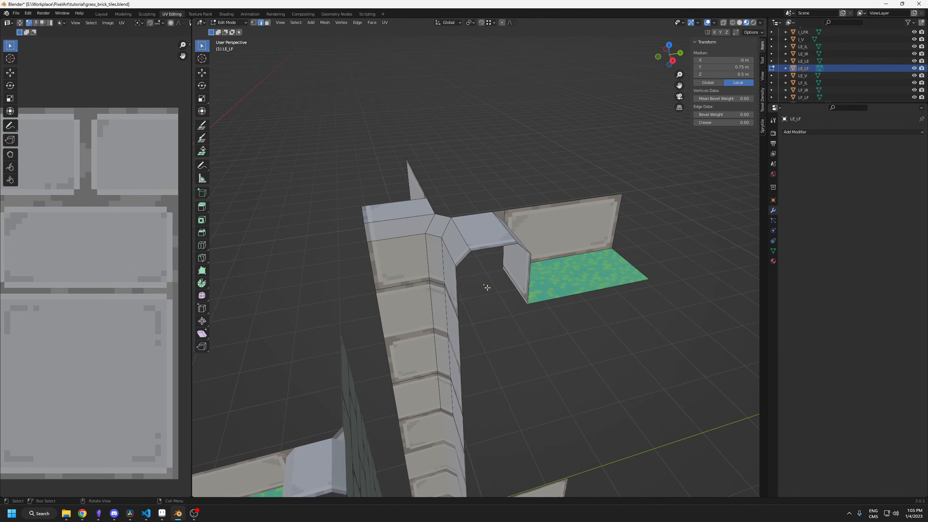
key(Tab)
scroll(492, 296, down, 3)
mouse_move(493, 297)
middle_down()
mouse_move(450, 308)
mouse_move(494, 308)
mouse_move(480, 309)
middle_up()
shift+middle_drag(481, 309, 641, 246)
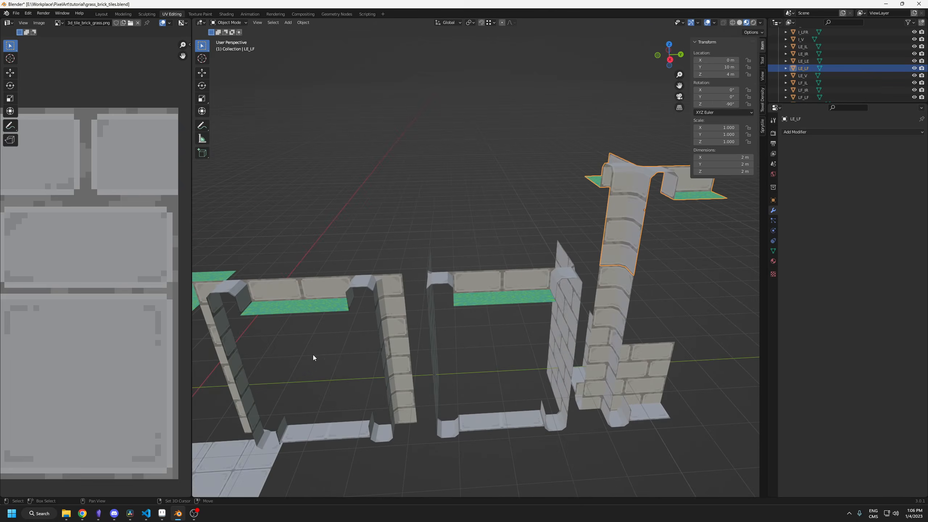
shift+middle_drag(314, 355, 395, 351)
scroll(395, 351, down, 3)
click(252, 321)
key(shift+d)
right_click(344, 286)
key(g)
click(195, 241)
key(KP_Decimal)
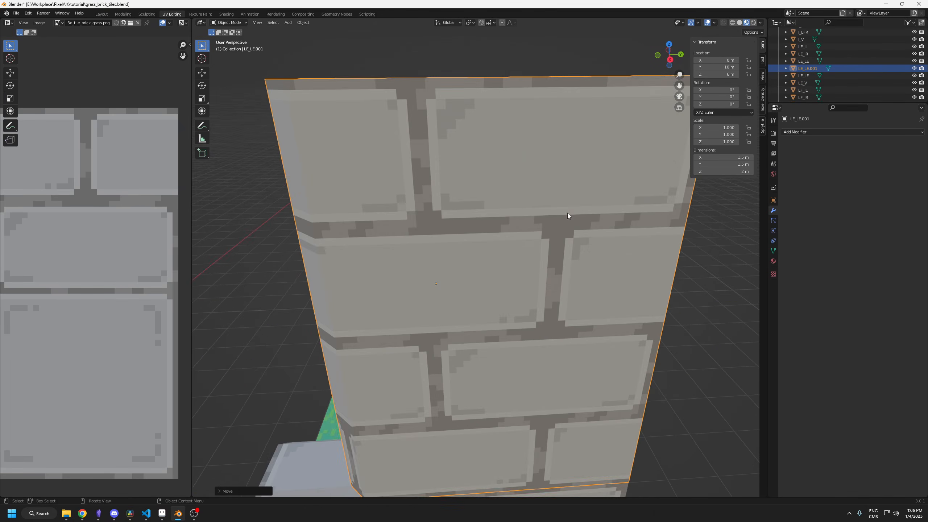
- Delete the two crossing lower tiles I_LEL.001 and I_LER.001 at the base of the column
scroll(568, 216, down, 4)
click(567, 216)
middle_drag(568, 216, 448, 154)
scroll(540, 264, down, 3)
scroll(443, 265, up, 3)
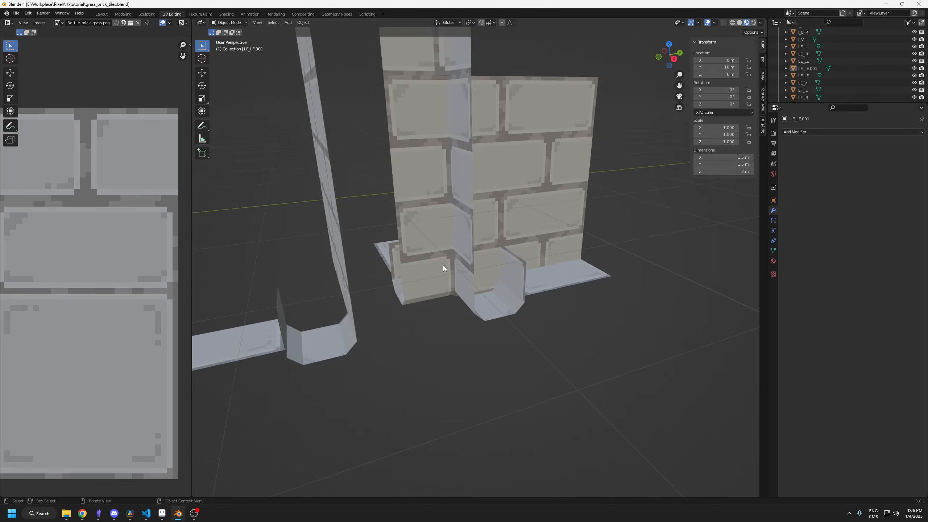
middle_drag(443, 266, 471, 215)
click(502, 294)
shift+middle_drag(471, 215, 445, 275)
scroll(502, 294, down, 3)
shift+middle_drag(471, 92, 487, 212)
click(524, 468)
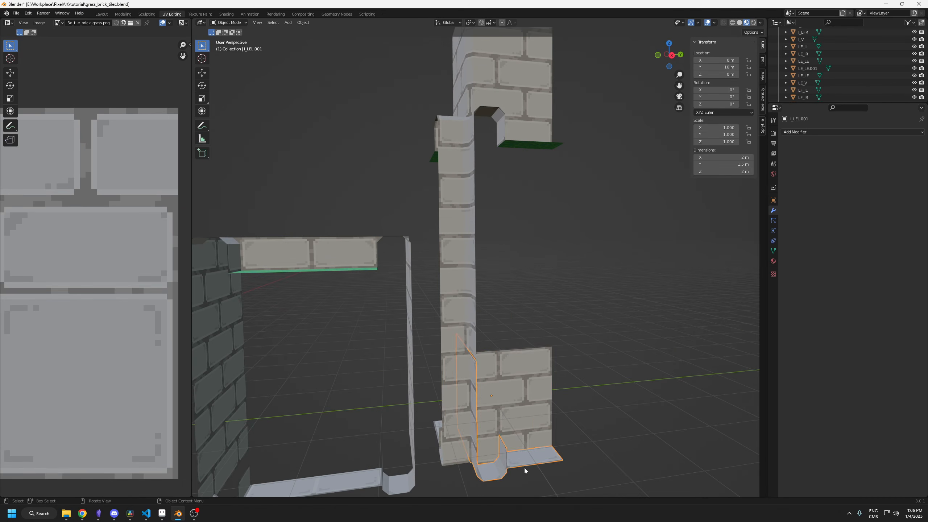
click(516, 438)
- Duplicate the LE_LF corner tile, move the copy down to Z 0 m and mirror it with a Z scale of -1
click(470, 223)
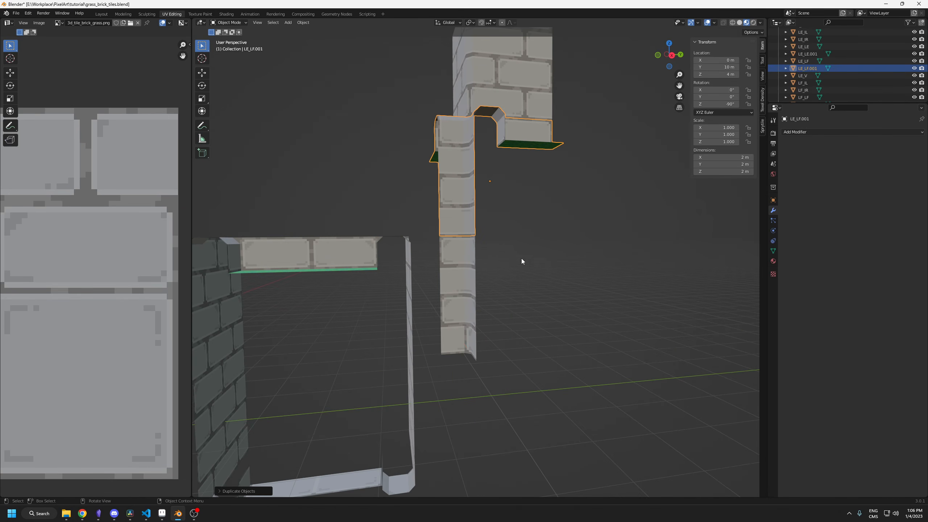
key(g)
key(z)
click(537, 425)
text(z-1)
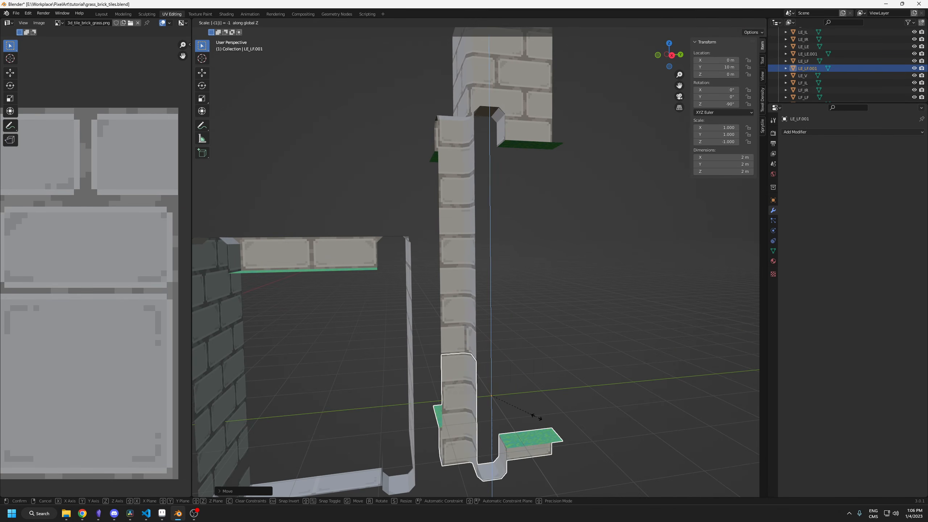
key(Return)
middle_drag(538, 407, 501, 359)
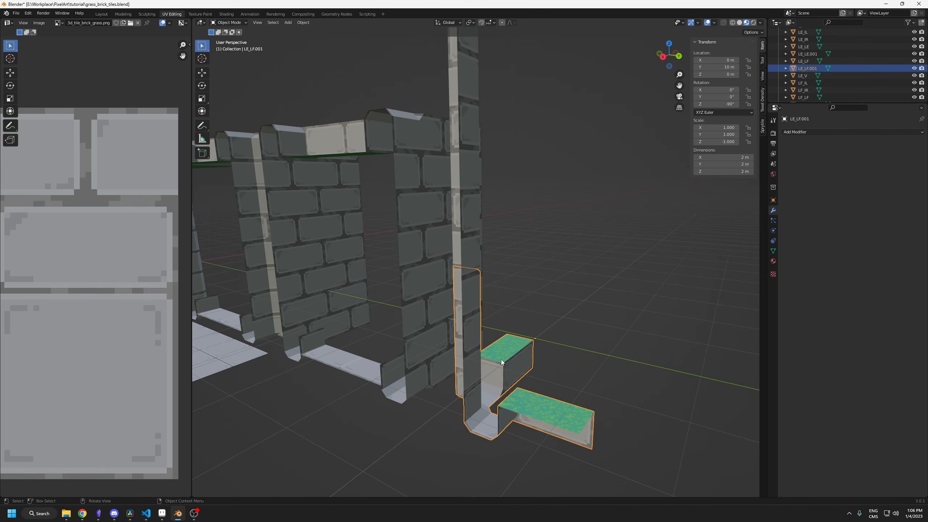
- Select the mirrored tile's two grass faces and lower them along Z to the foot of the corner
key(Tab)
middle_drag(497, 415, 496, 404)
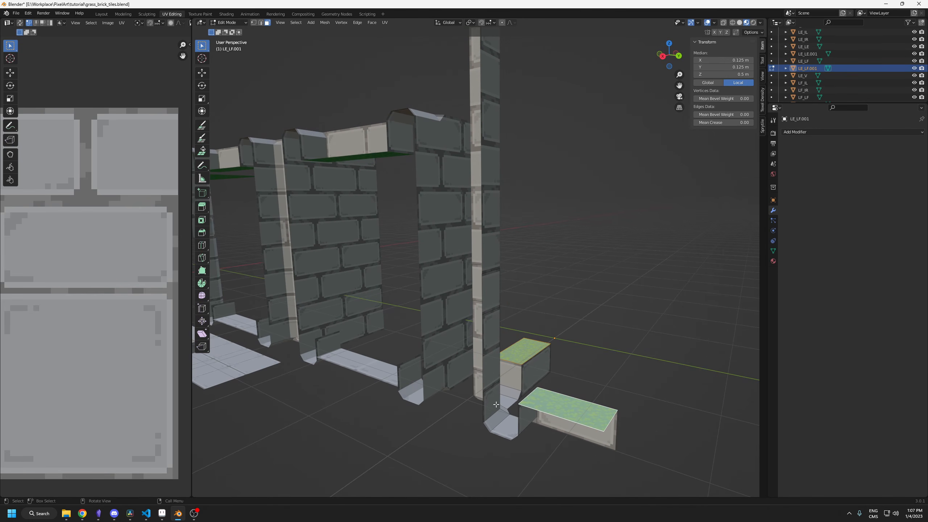
middle_drag(380, 416, 388, 303)
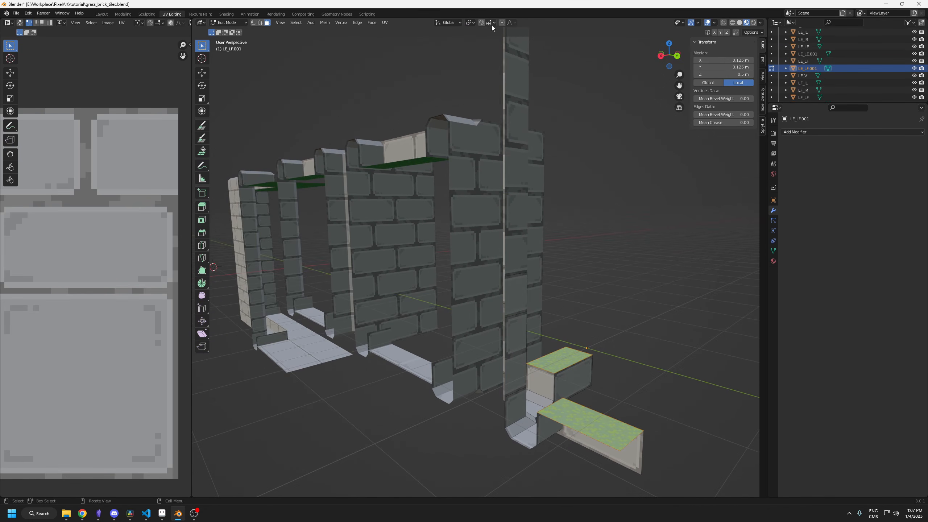
ctrl+click(316, 364)
middle_drag(344, 423, 372, 407)
key(ctrl+z)
key(g)
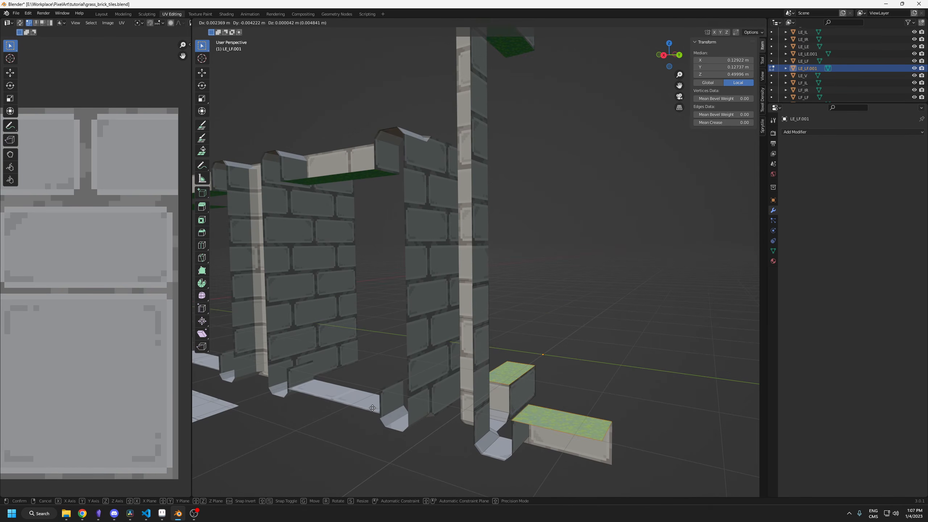
click(334, 399)
scroll(159, 282, down, 4)
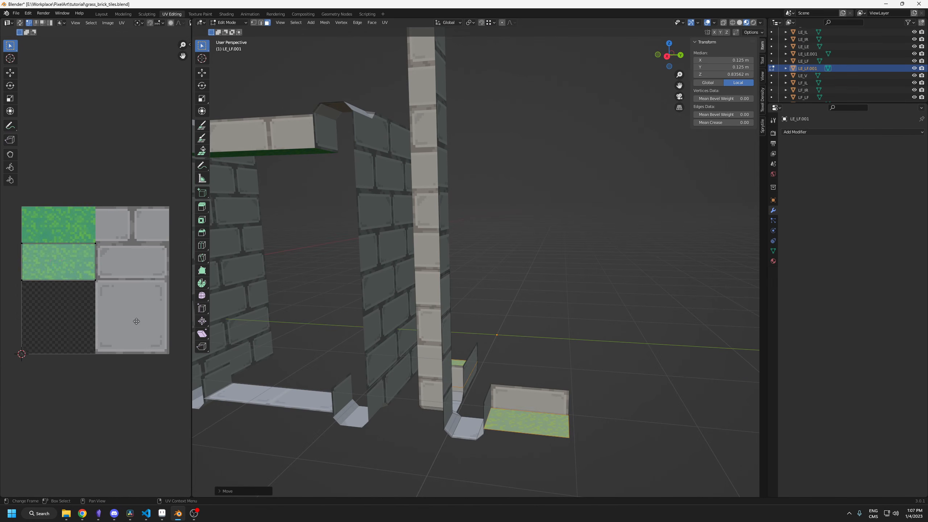
- Move the UVs of the lowered faces from the grass area onto the lower half of the large stone block texture
middle_drag(137, 321, 144, 329)
key(a)
key(g)
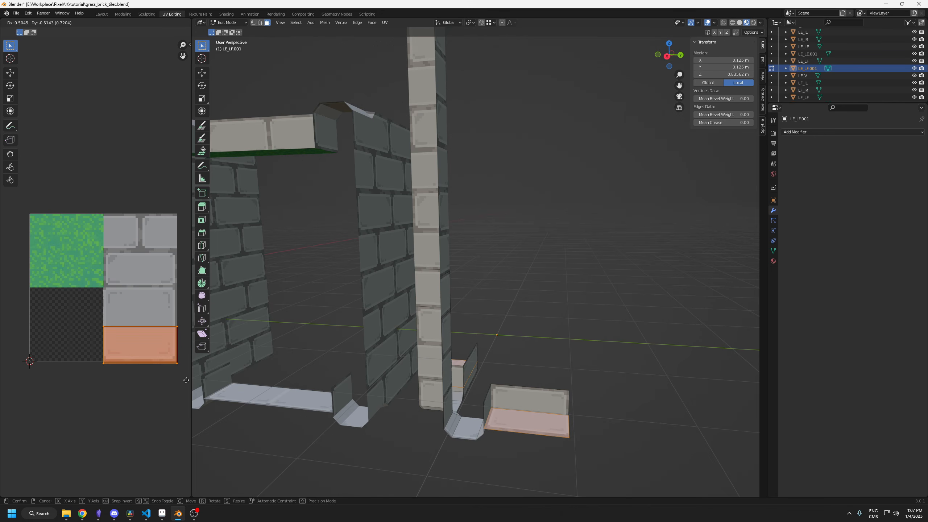
click(185, 377)
middle_drag(497, 365, 484, 348)
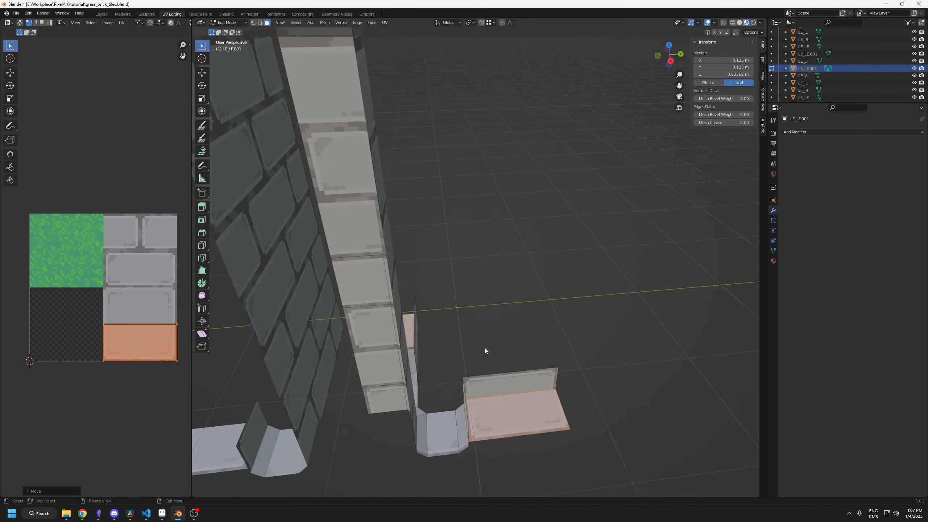
- Leave mesh editing, rename the mirrored tile LF_LE and apply its transforms
key(Tab)
double_click(807, 60)
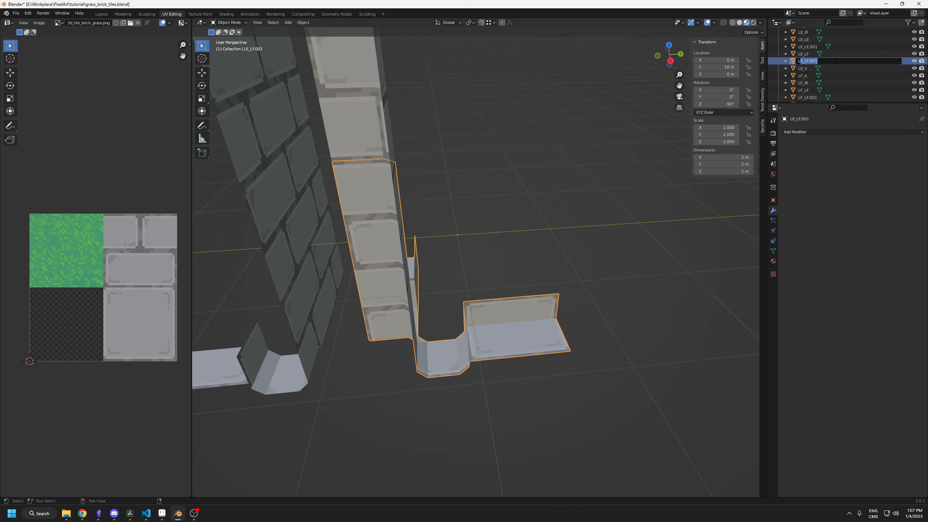
key(Return)
middle_drag(450, 274, 488, 307)
scroll(487, 283, down, 4)
key(ctrl+a)
click(482, 320)
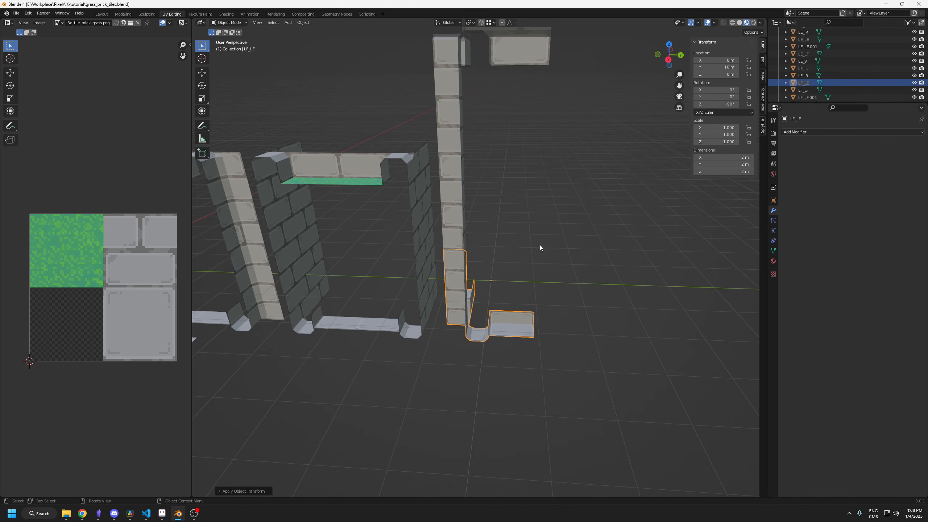
key(ctrl+a)
click(469, 270)
- Delete the LE_LE.001 wall above the column and the LF_LF.001 section in its middle
drag(484, 124, 453, 99)
middle_drag(453, 99, 474, 99)
mouse_move(479, 249)
middle_down()
mouse_move(481, 222)
mouse_move(483, 260)
middle_up()
drag(488, 292, 461, 322)
middle_drag(461, 324, 448, 326)
click(361, 337)
shift+middle_drag(367, 337, 451, 325)
scroll(458, 323, down, 2)
click(521, 158)
click(549, 74)
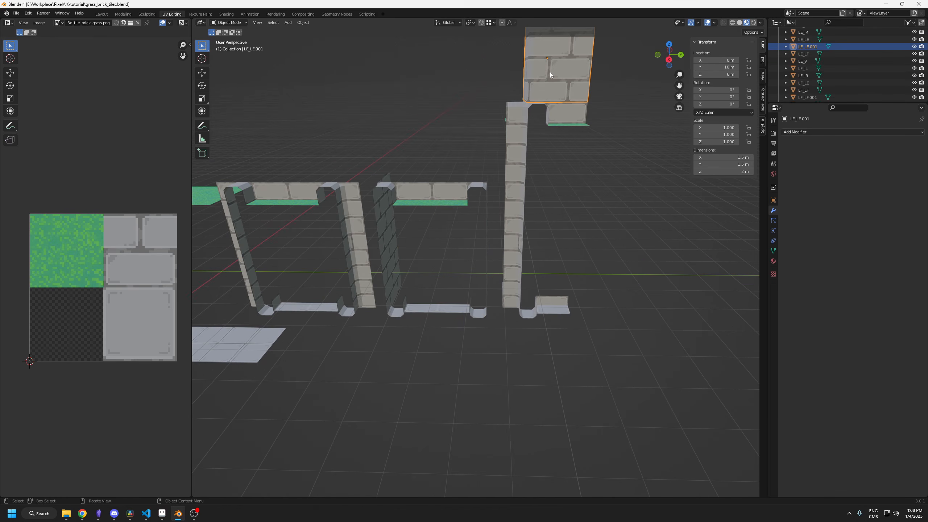
key(Delete)
click(517, 216)
key(Delete)
- Lower the LE_LF tile along Z to 2 m so it sits on the bottom corner tile
click(518, 172)
middle_drag(516, 212, 516, 208)
key(g)
key(z)
right_click(529, 257)
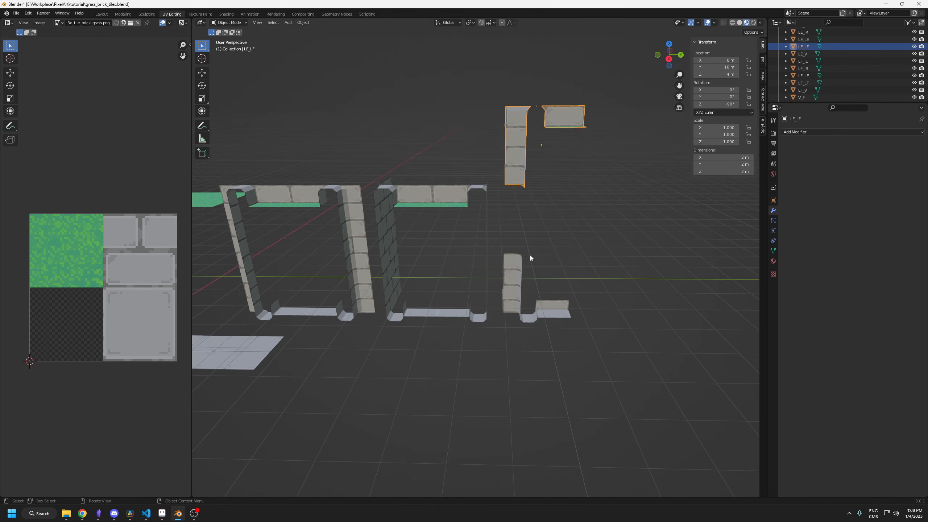
key(g)
key(z)
ctrl+click(526, 300)
shift+middle_drag(491, 290, 505, 304)
scroll(505, 303, down, 2)
shift+middle_drag(420, 289, 519, 287)
- Select all tiles and apply their rotation
key(a)
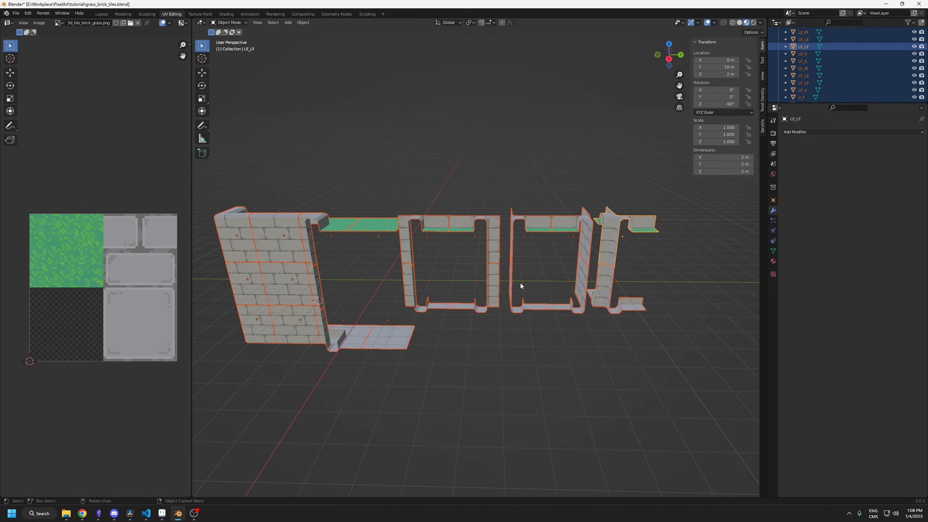
key(ctrl+a)
click(517, 303)
- Duplicate the LE_LF and LF_LE tiles together and place the copies along Y at 12 m
click(636, 263)
shift+middle_drag(639, 262, 424, 276)
click(527, 268)
scroll(528, 272, up, 2)
scroll(502, 300, up, 2)
drag(403, 317, 384, 344)
shift+middle_drag(429, 307, 387, 315)
key(shift+d)
key(y)
ctrl+click(485, 274)
shift+middle_drag(484, 257, 453, 268)
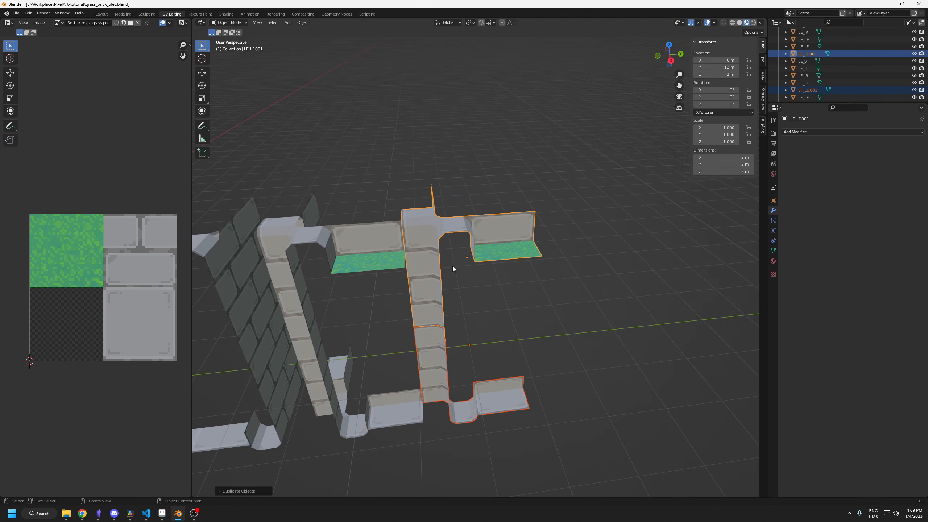
- Select the brick column and bevelled corner faces of both duplicated tiles and delete them
key(Tab)
middle_drag(436, 227, 460, 243)
drag(413, 205, 453, 234)
shift+click(404, 216)
middle_drag(420, 219, 437, 215)
shift+click(448, 186)
middle_drag(450, 253, 447, 228)
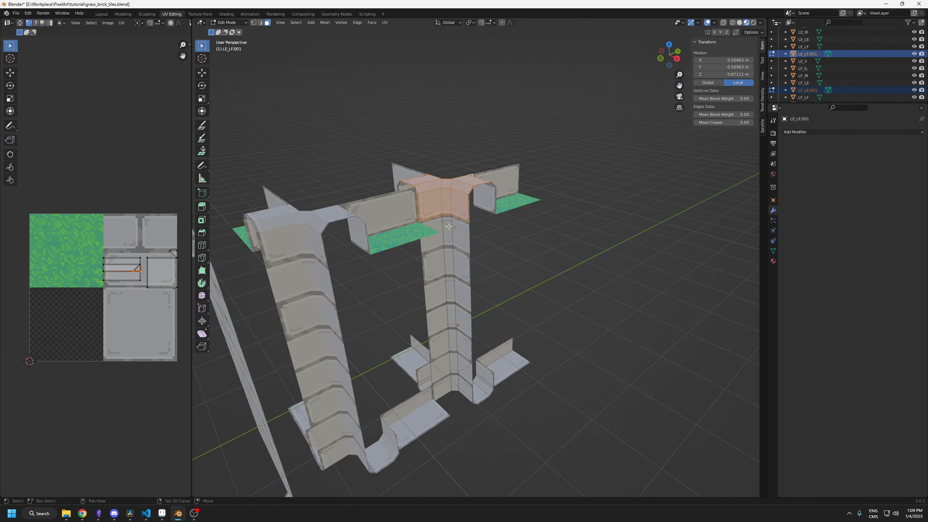
shift+drag(444, 231, 457, 267)
shift+drag(446, 289, 477, 394)
middle_drag(477, 394, 434, 358)
key(x)
click(435, 372)
- Delete the two leftover end faces beside the grass pieces of the upper copy
click(385, 183)
shift+click(465, 201)
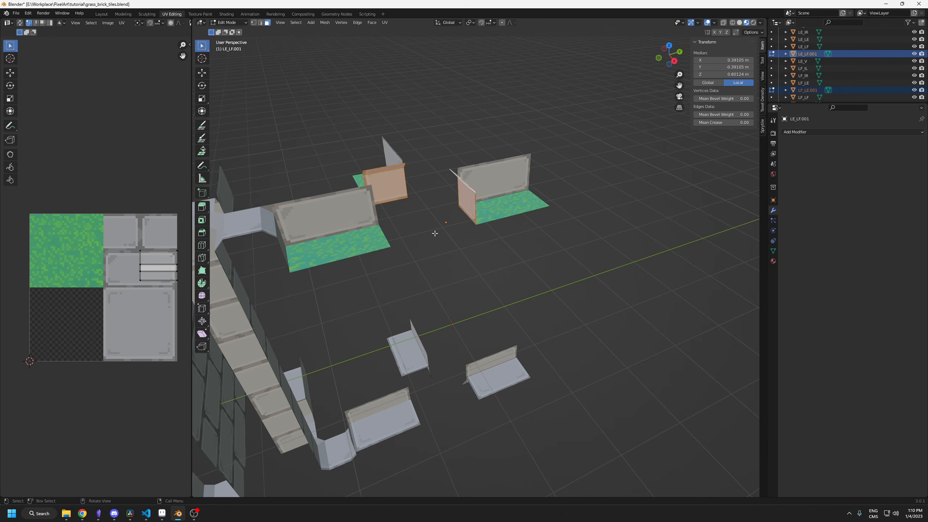
key(x)
click(435, 231)
- Extrude the grass piece's end edge 1 m along X, and extrude the new strip's side edge along Y to the opposite grass face
middle_drag(439, 230, 405, 211)
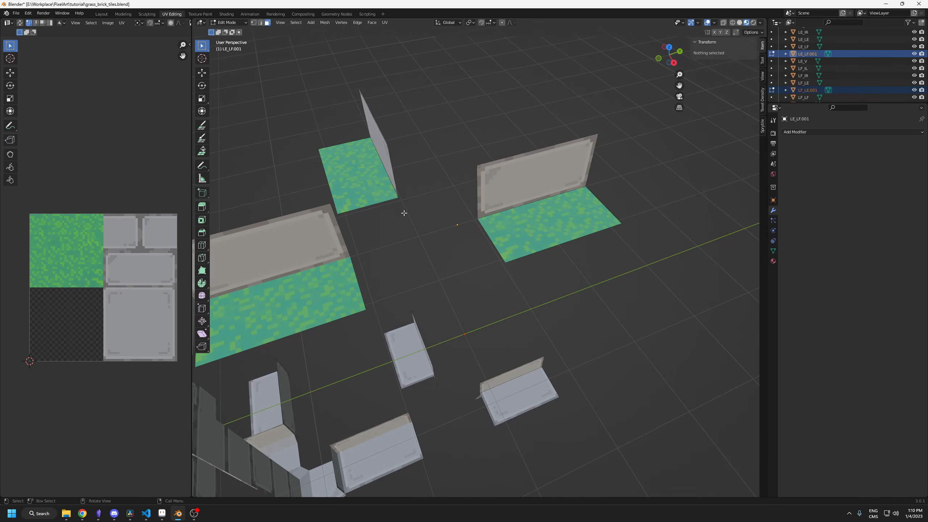
key(2)
click(397, 211)
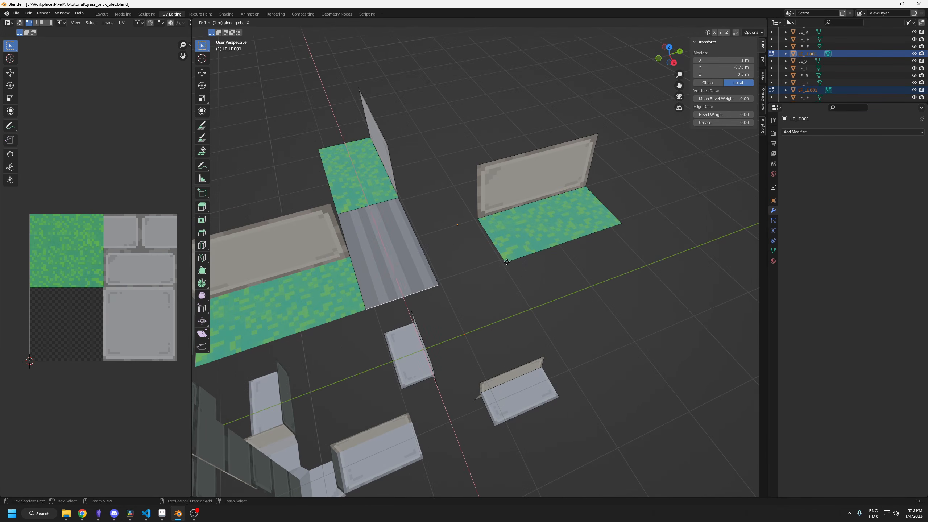
click(421, 243)
key(e)
key(y)
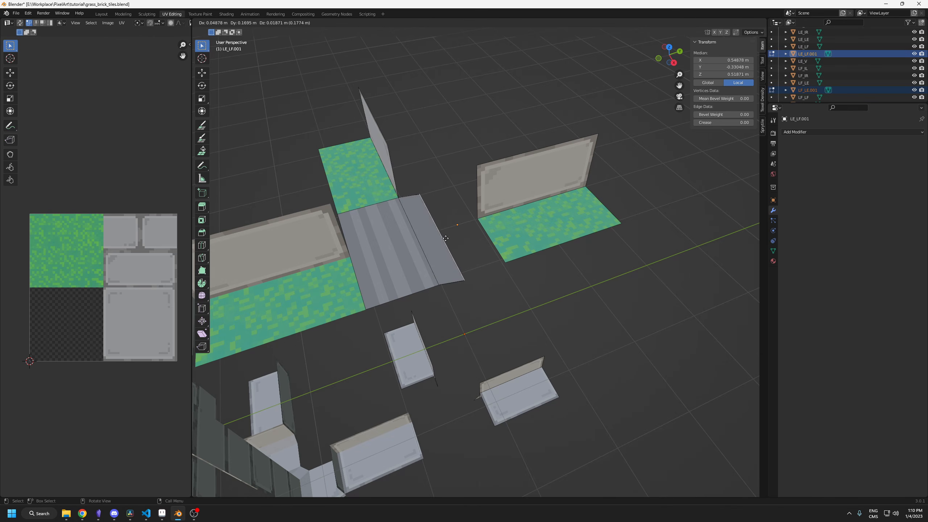
click(475, 214)
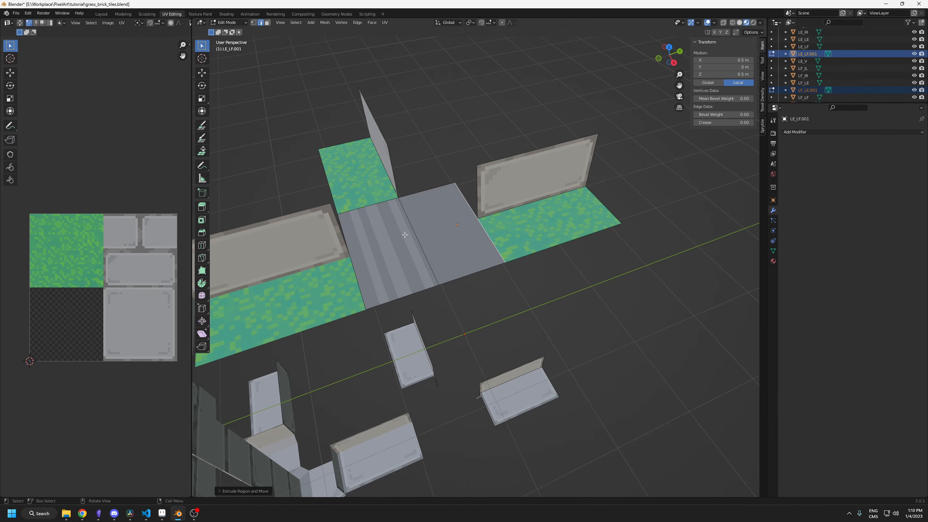
- Cut a loop across the new floor in line with the brick walls and delete its inner corner face
middle_drag(474, 215, 406, 230)
key(ctrl+r)
click(411, 246)
right_click(410, 246)
key(3)
click(418, 228)
key(x)
click(417, 228)
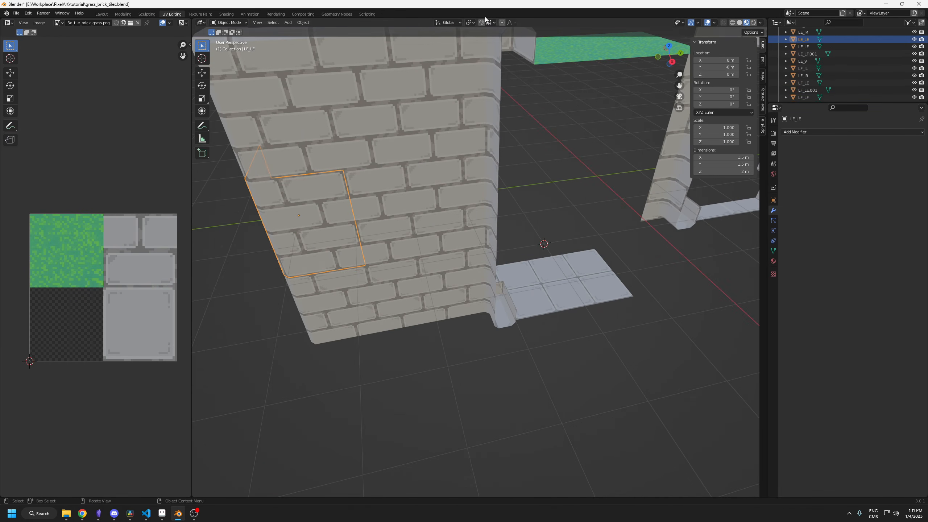
- Duplicate the LE_LE wall tile and place the copy directly above the new corner at Y 12 m
key(shift+d)
key(Escape)
scroll(485, 288, down, 6)
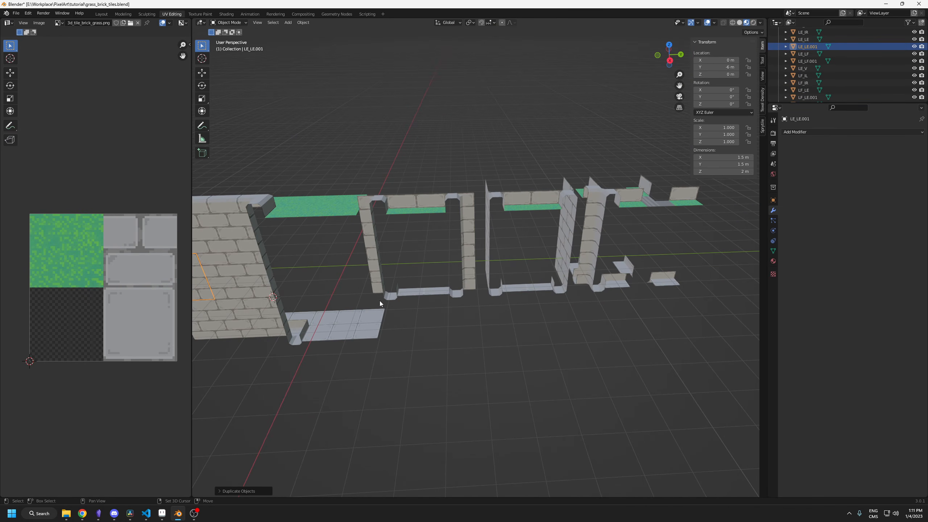
shift+middle_drag(345, 312, 415, 303)
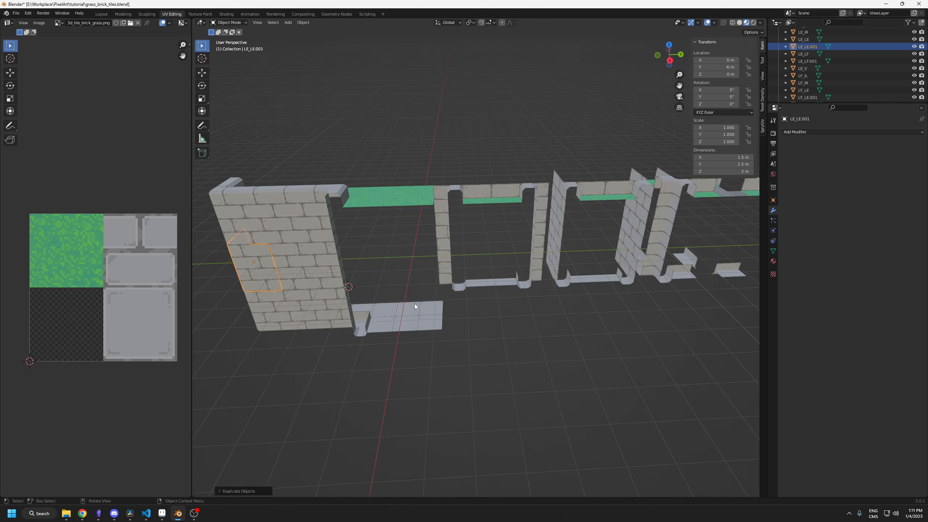
key(ctrl+z)
key(ctrl+z)
key(ctrl+shift+z)
key(ctrl+shift+z)
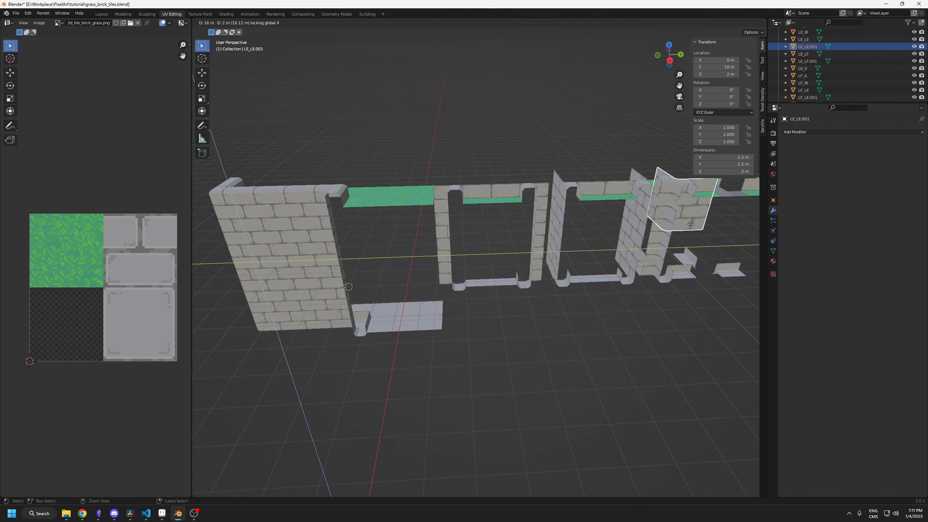
key(KP_Decimal)
middle_drag(433, 161, 409, 184)
scroll(410, 185, down, 2)
shift+middle_drag(448, 136, 454, 187)
- Add a horizontal loop cut around the middle of the wall copy
key(Tab)
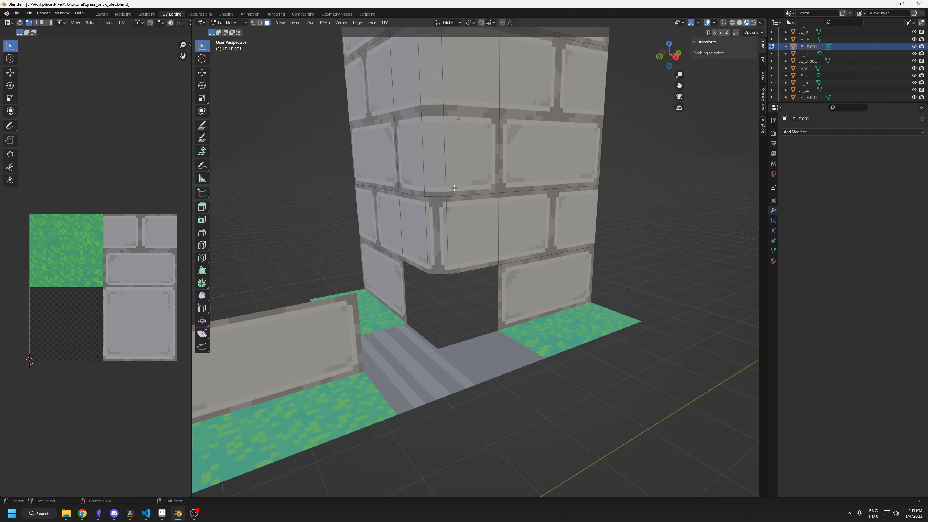
key(ctrl+r)
click(458, 123)
right_click(472, 142)
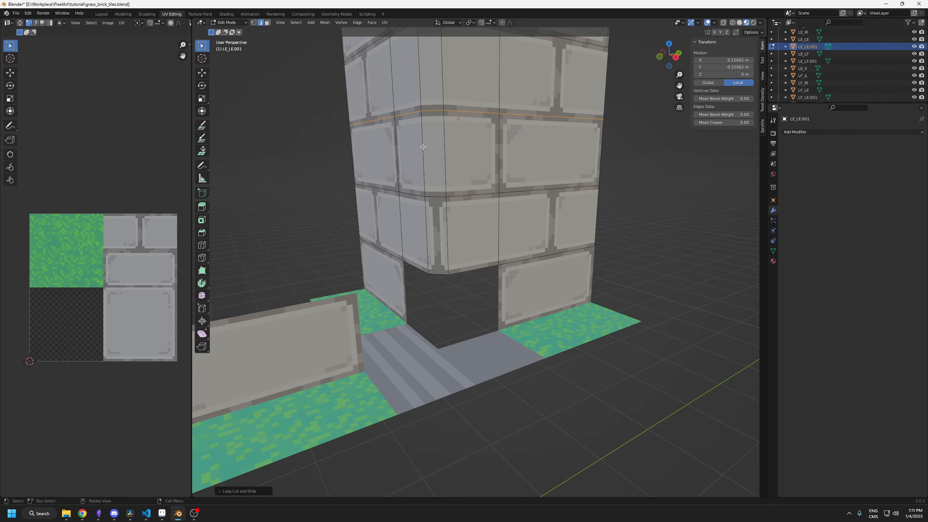
middle_drag(422, 147, 430, 188)
- Select the faces of the corner brick just below the cut and separate them into their own object
key(3)
click(430, 192)
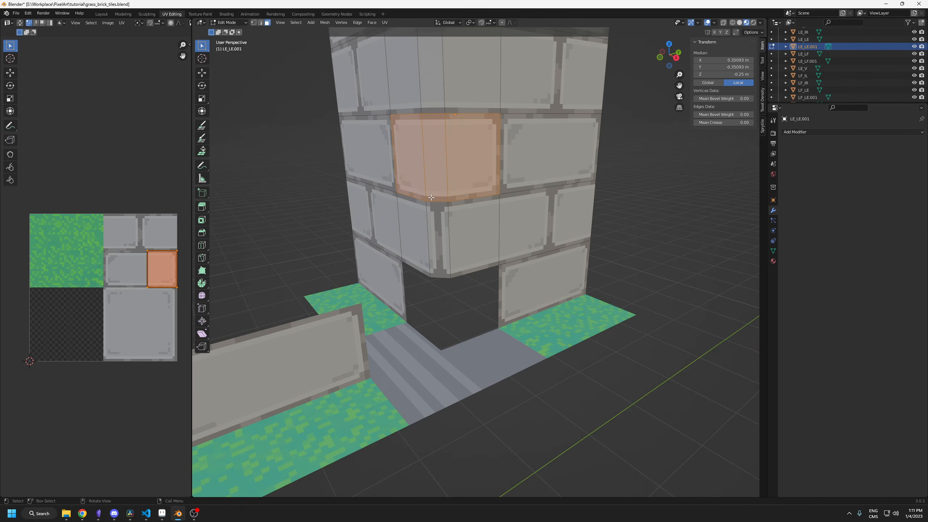
right_click(432, 159)
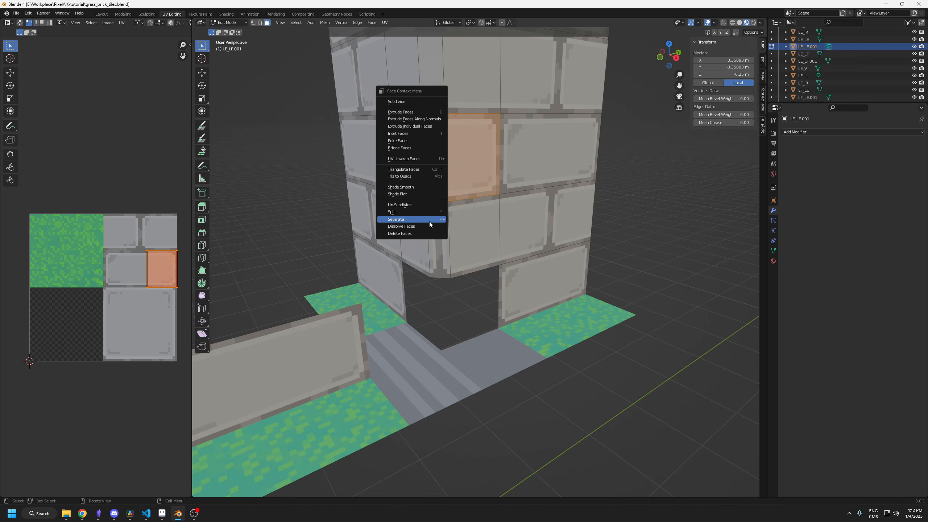
mouse_move(430, 223)
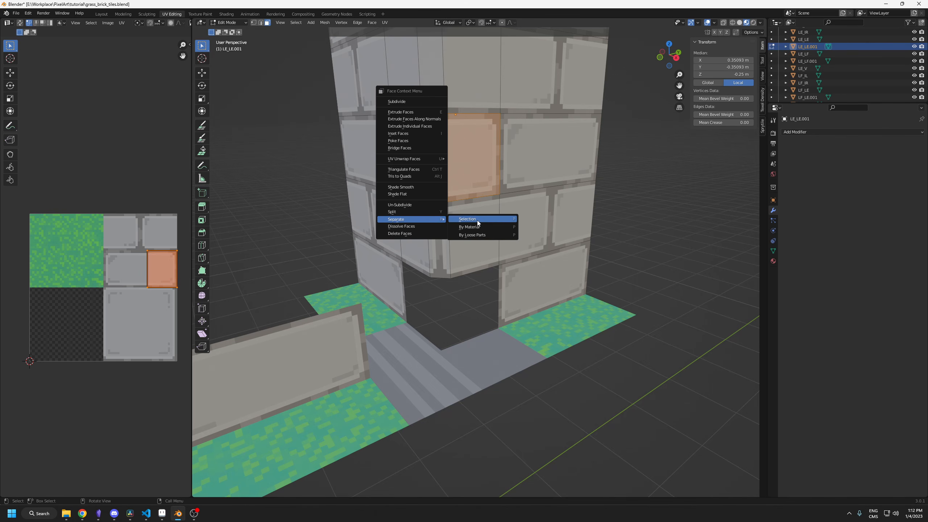
click(477, 220)
- Leave mesh editing and move the separated corner brick down to Z 3 m
middle_drag(444, 193, 435, 158)
key(Tab)
click(435, 159)
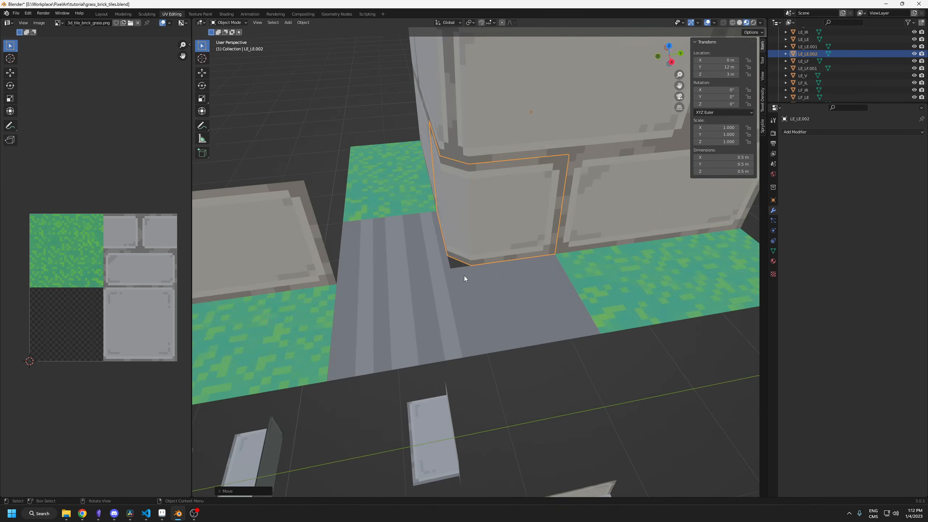
- Try to join the separated corner brick to the LE_LF.001 tile
middle_drag(464, 276, 465, 248)
shift+click(508, 282)
key(ctrl+j)
click(475, 148)
middle_drag(478, 146, 470, 268)
scroll(464, 147, down, 4)
key(ctrl+z)
key(ctrl+z)
- Make a copy of the corner brick, lower it along Z, and delete the leftover LE_LE.001 wall
click(468, 279)
key(shift+d)
middle_drag(467, 304, 483, 244)
click(459, 206)
key(x)
key(g)
key(z)
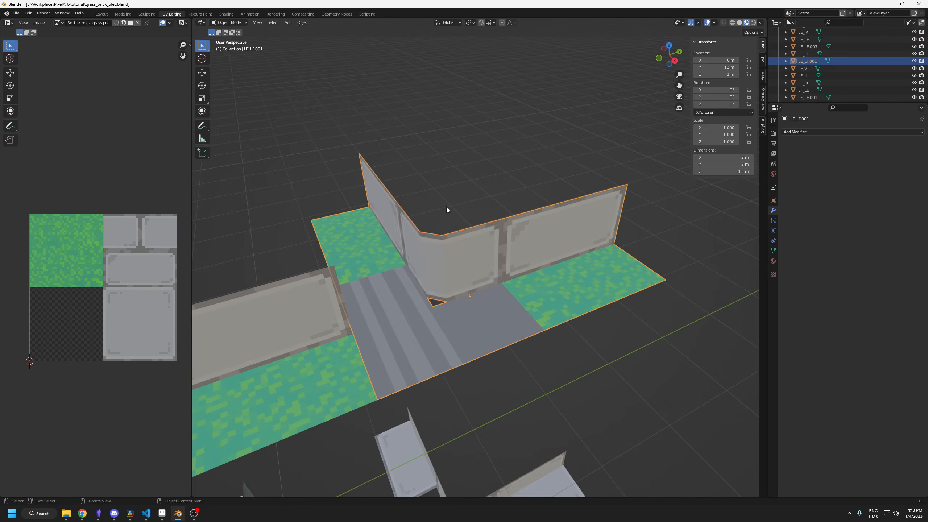
- Add loop cuts across both arms of LE_LF.001's stone floor beside its inner corner
key(Tab)
middle_drag(447, 210, 476, 319)
scroll(476, 318, up, 3)
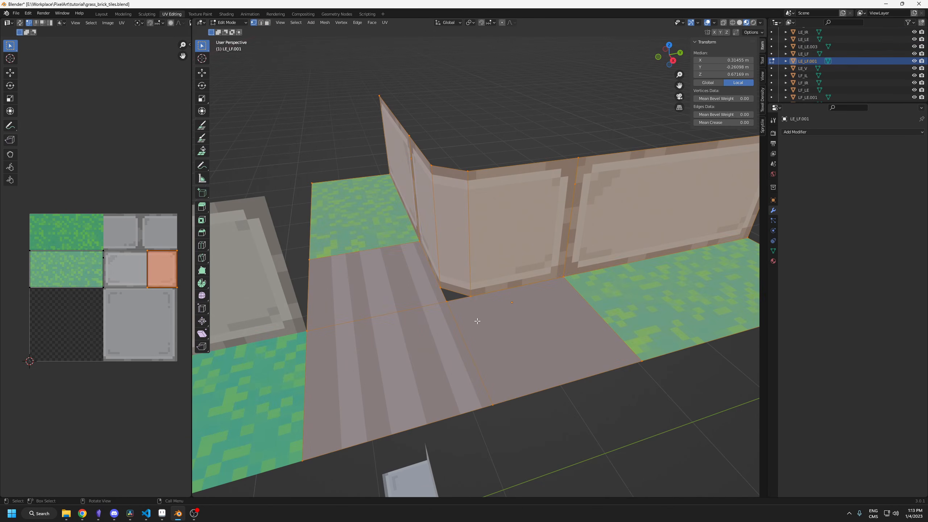
key(ctrl+r)
click(430, 311)
click(331, 301)
middle_drag(351, 311, 373, 314)
key(g)
key(Escape)
- Switch snapping to Vertex and align the floor cuts with the bottom vertices of the bevelled corner brick
click(490, 23)
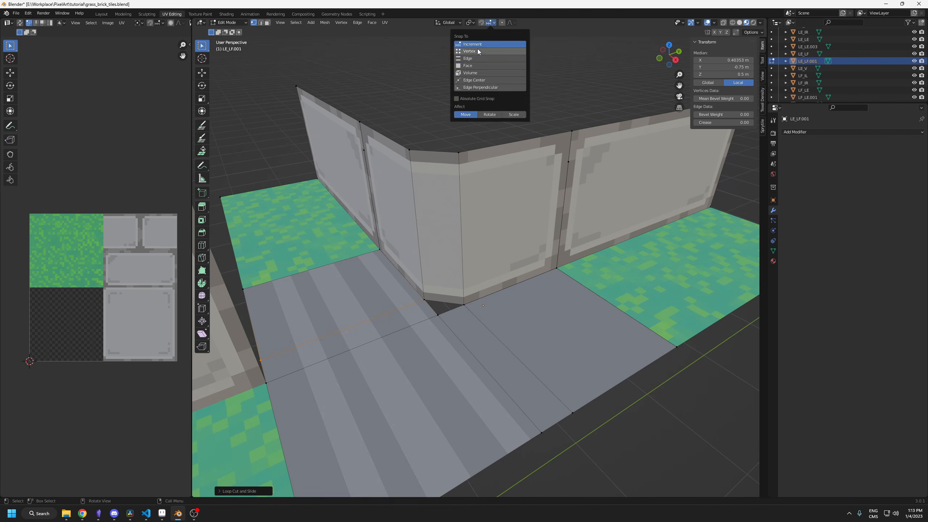
key(g)
key(Escape)
alt+click(524, 365)
click(463, 305)
shift+click(424, 299)
- Select the whole LE_LF.001 mesh and merge its overlapping vertices by distance
key(a)
key(m)
key(b)
- Fill the small triangular gap in LE_LF.001's floor at the base of the bevelled corner brick with a new face
key(2)
click(444, 303)
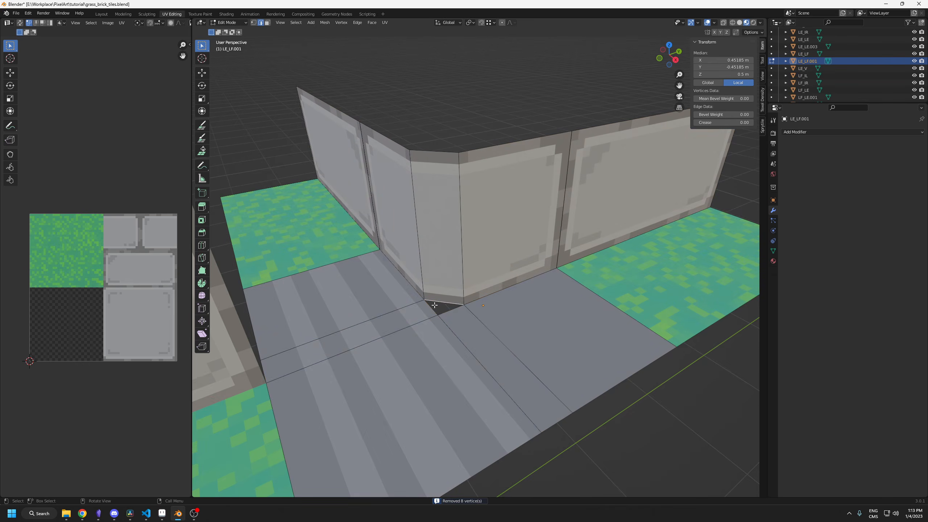
key(f)
mouse_move(446, 313)
middle_down()
mouse_move(430, 308)
mouse_move(447, 306)
middle_up()
- Unwrap the plain corner floor faces, including the new triangle, and scale and move their UVs onto the green grass texture
key(3)
alt+click(445, 356)
shift+click(453, 266)
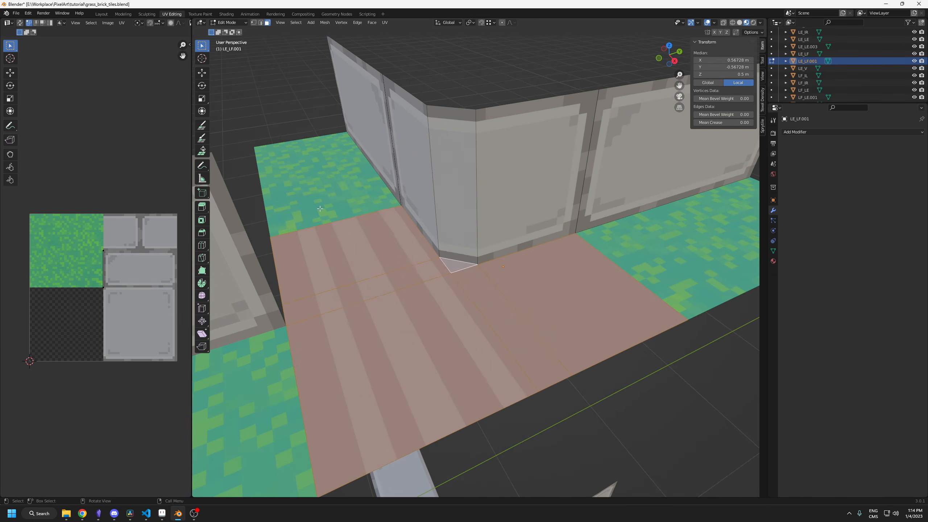
right_click(389, 298)
click(436, 276)
key(s)
click(128, 337)
key(g)
click(102, 309)
key(Tab)
scroll(481, 267, down, 6)
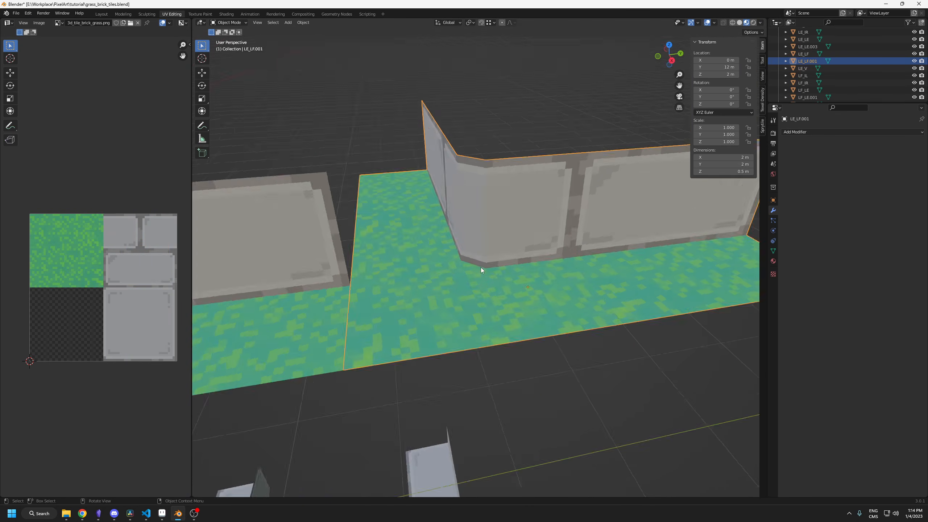
- Rename the LE_LF.001 tile as LE_F
click(805, 55)
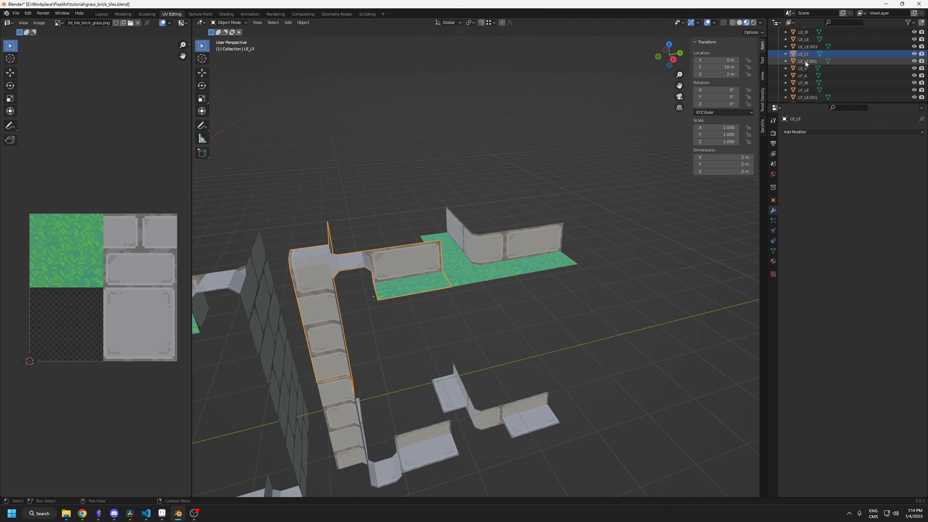
double_click(805, 61)
click(804, 61)
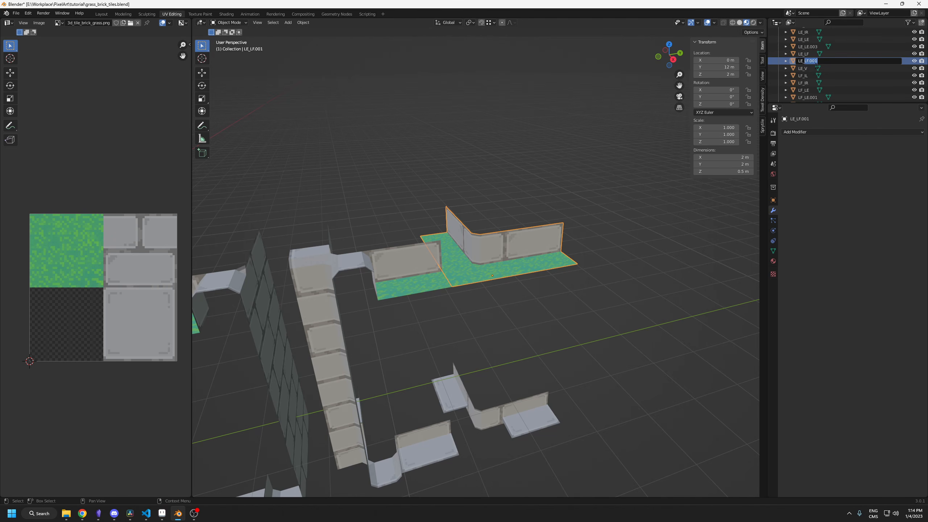
key(Return)
- Join the bevelled corner brick and the stone ledge sections around it into the single object LF_LE.001
click(491, 420)
middle_drag(520, 412, 487, 417)
key(KP_Decimal)
click(452, 320)
key(Tab)
middle_drag(452, 321, 471, 289)
key(Tab)
shift+click(513, 278)
shift+click(397, 221)
key(ctrl+j)
- Extrude the inner end edges of both stone ledges in LF_LE.001 to cover the open corner floor
key(Tab)
middle_drag(361, 264, 369, 285)
click(372, 285)
key(e)
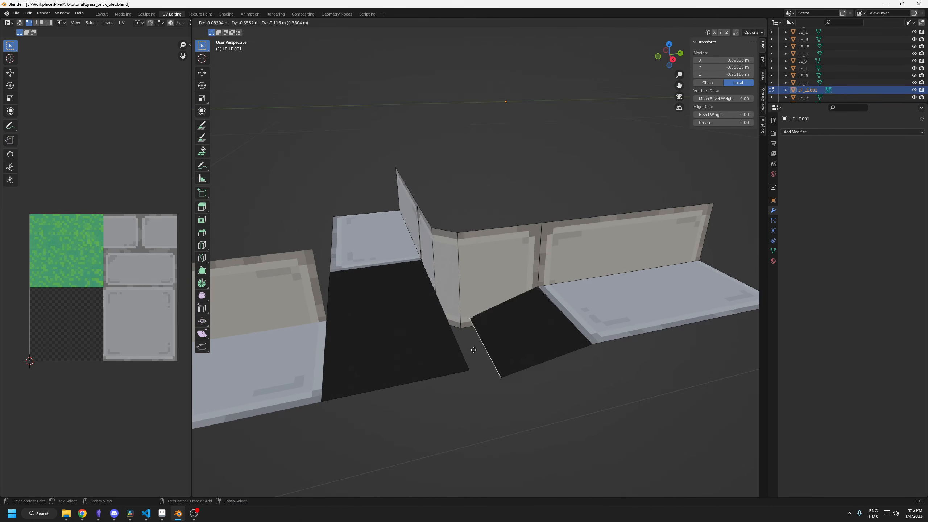
click(453, 338)
middle_drag(446, 377, 440, 356)
key(ctrl+3)
shift+click(507, 350)
middle_drag(508, 351, 502, 353)
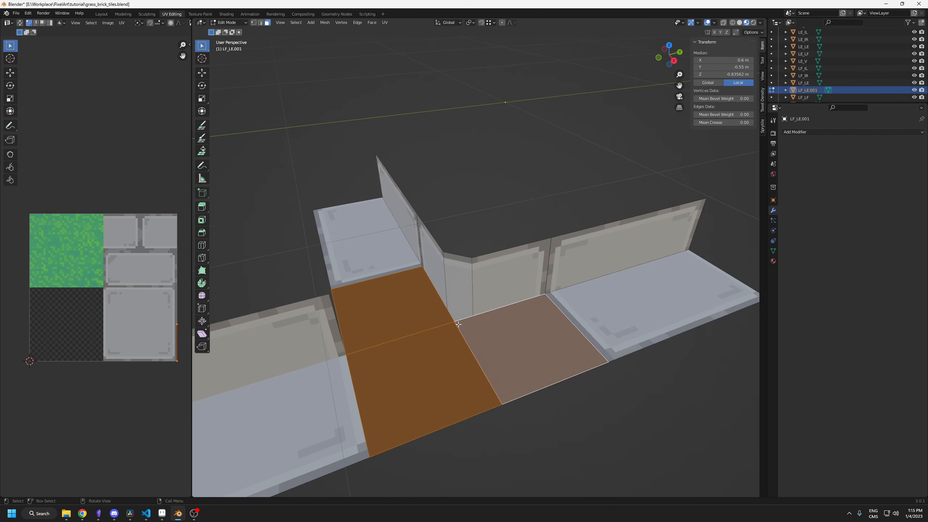
- Select the whole LF_LE.001 mesh and merge its overlapping vertices by distance
key(1)
key(a)
key(m)
click(452, 331)
- Add loop cuts across both arms of LF_LE.001's new corner floor beside the bevelled brick
key(ctrl+r)
click(475, 324)
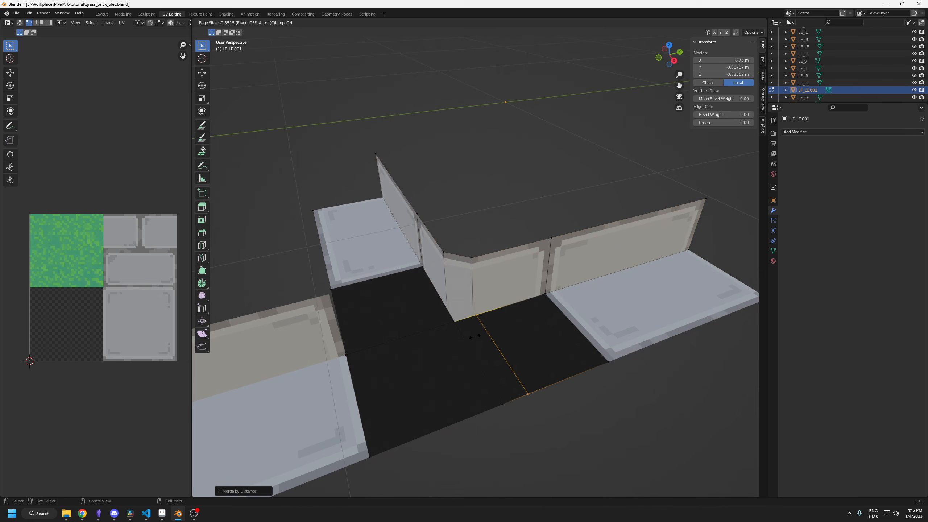
click(451, 329)
key(ctrl+r)
click(423, 294)
click(431, 308)
click(475, 315)
key(ctrl+z)
- Snap the floor cuts horizontally to the bevelled corner brick's vertices and close the small triangular gap between them
key(g)
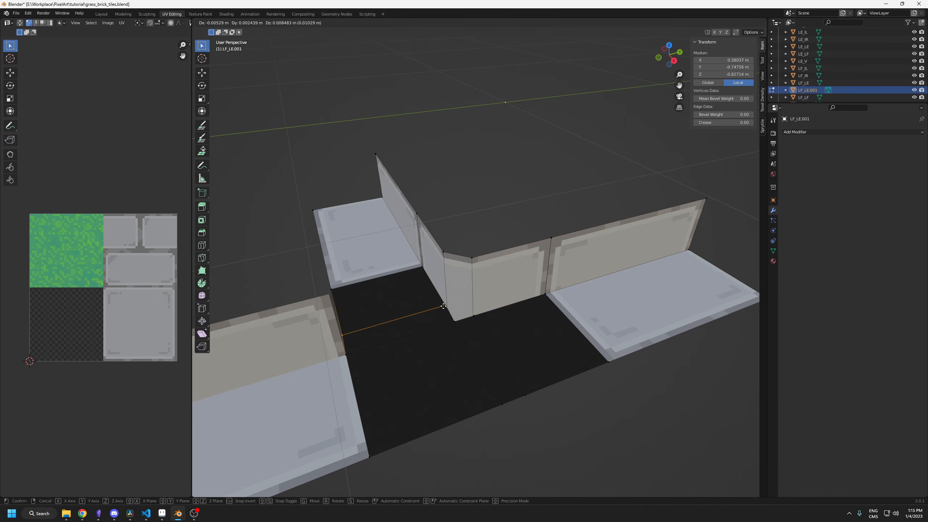
key(shift+z)
ctrl+click(444, 252)
alt+click(500, 357)
key(g)
key(shift+z)
click(464, 320)
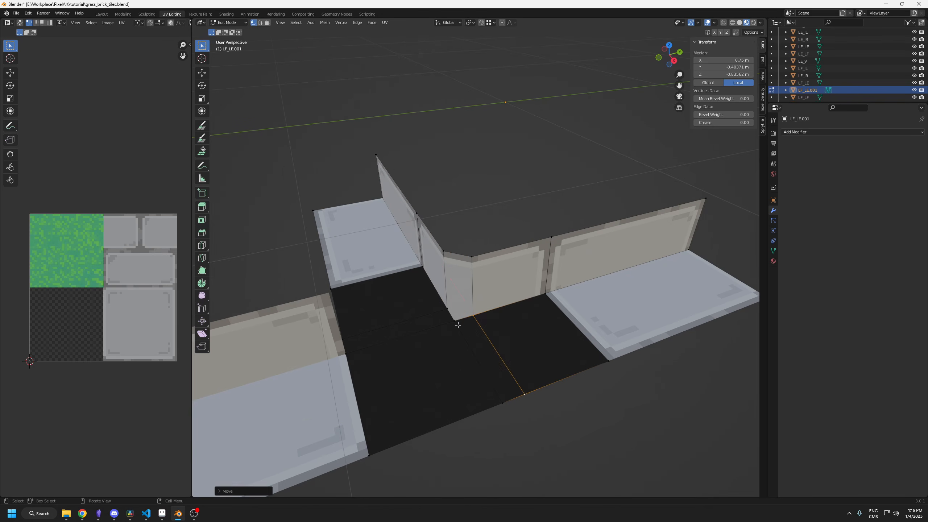
middle_drag(458, 315, 447, 313)
drag(403, 312, 485, 360)
- Unwrap LF_LE.001's new corner floor faces and scale and move their UVs onto the large stone slab of the texture
key(3)
alt+click(447, 324)
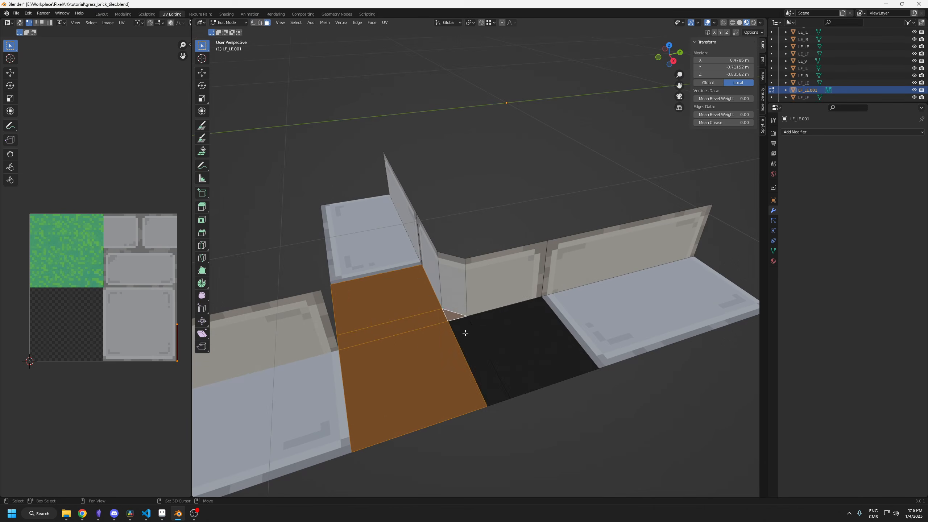
alt+shift+click(465, 332)
right_click(423, 346)
mouse_move(423, 346)
click(461, 382)
key(s)
ctrl+click(107, 299)
key(g)
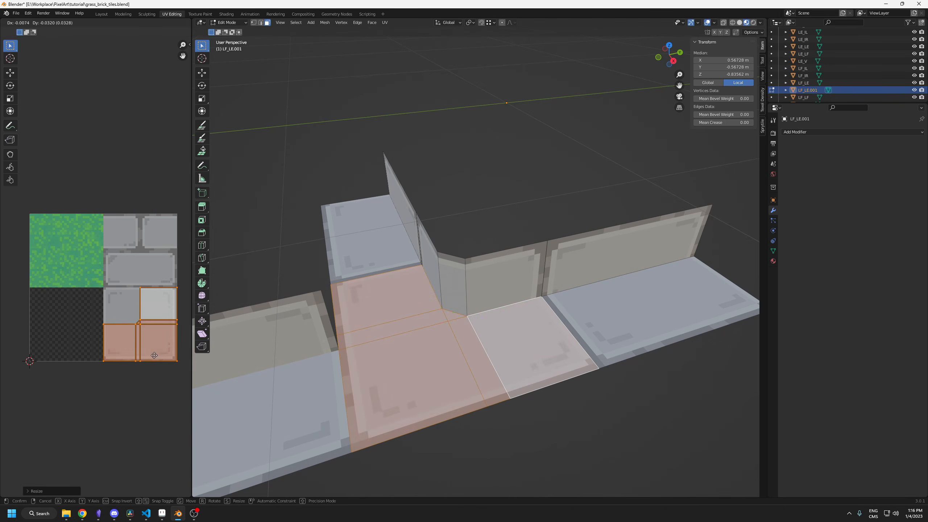
ctrl+click(153, 351)
key(Tab)
- Rename the LF_LE.001 tile as F_LE
click(517, 425)
scroll(517, 425, down, 4)
middle_drag(517, 420, 429, 215)
click(380, 325)
key(F2)
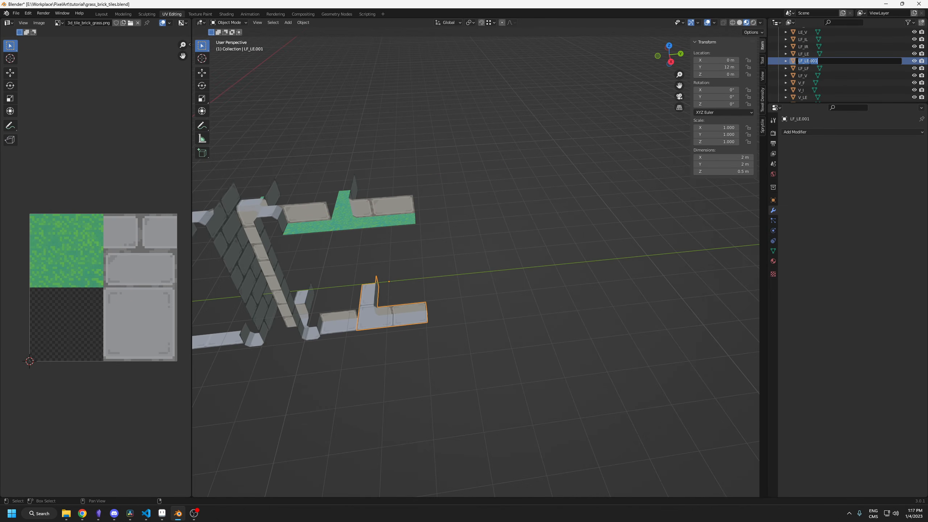
key(Return)
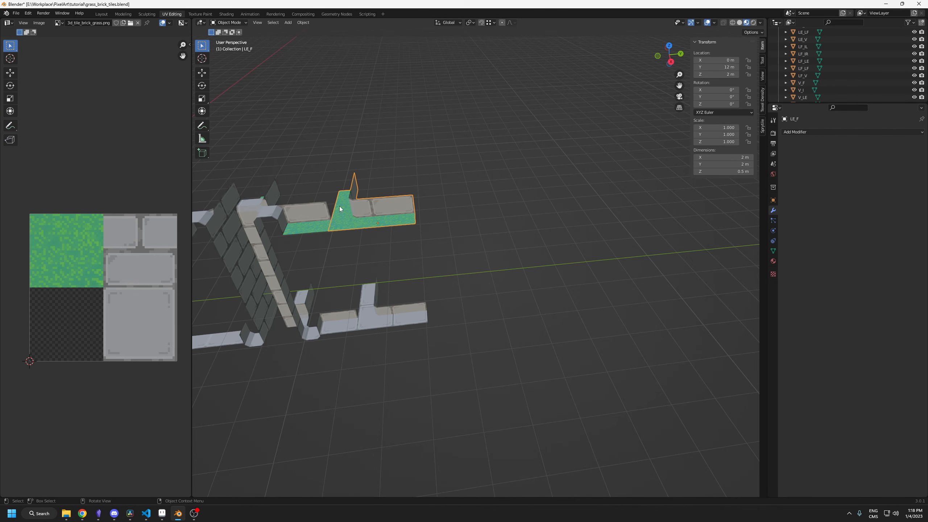
- Duplicate the LE_F and F_LE tiles together and move the copies 2 m along Y using increment snapping
shift+click(369, 360)
key(shift+d)
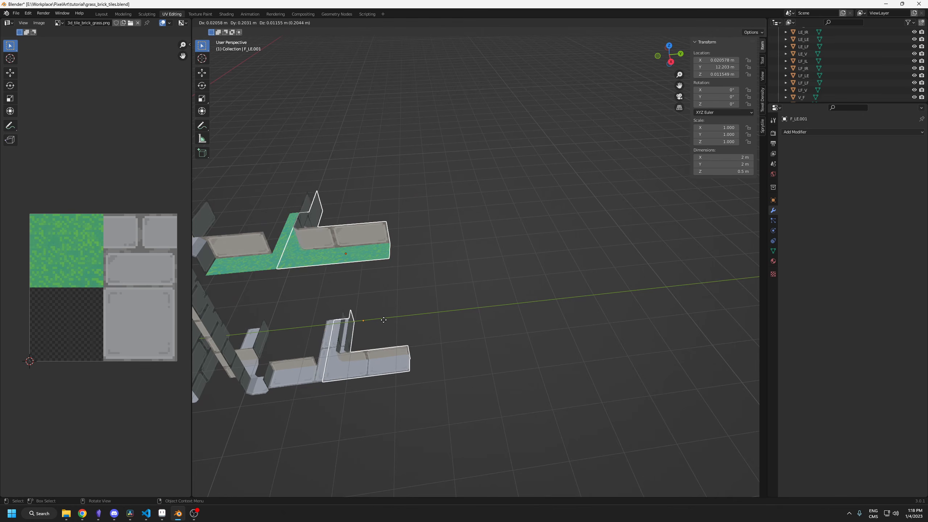
key(y)
right_click(461, 317)
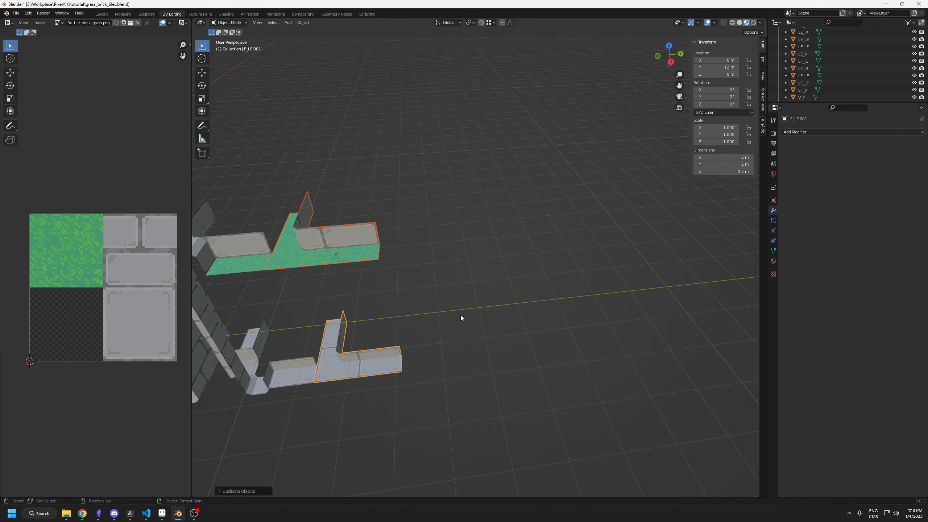
click(493, 22)
key(g)
key(y)
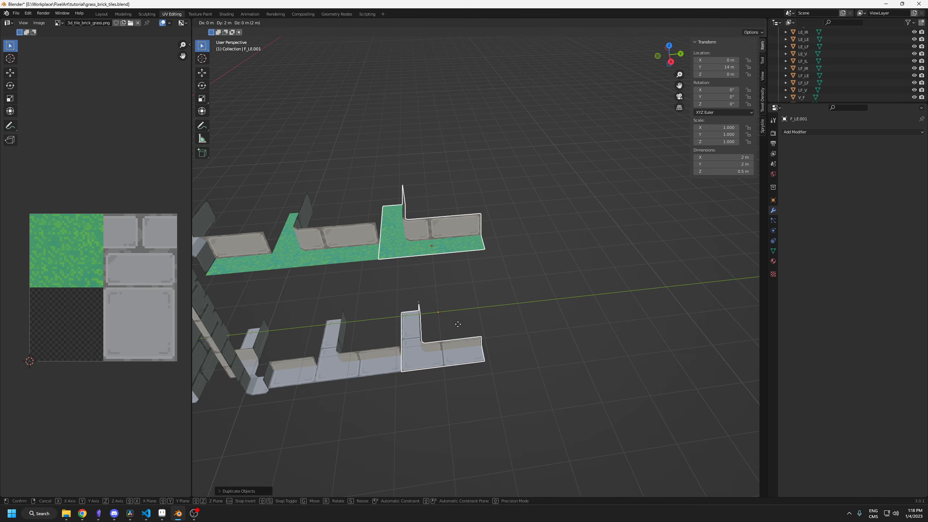
click(406, 266)
- Delete the linked corner wall and grass floor from the upper tile copy, keeping its straight end segment
scroll(406, 266, up, 6)
key(Tab)
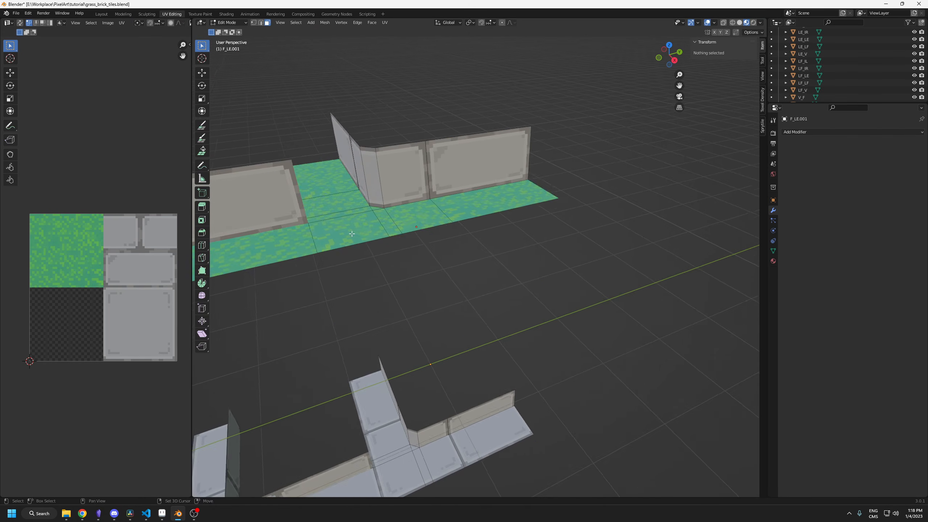
middle_drag(391, 237, 399, 242)
key(l)
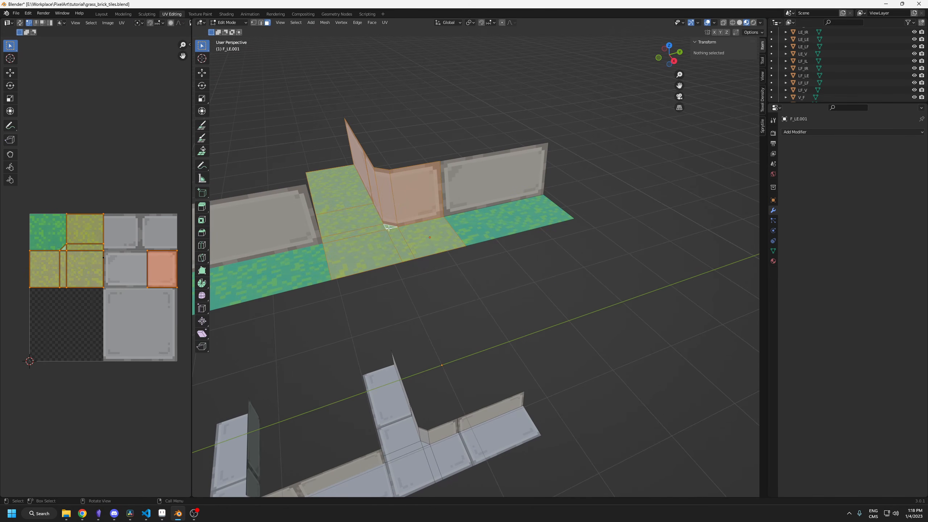
key(x)
click(397, 234)
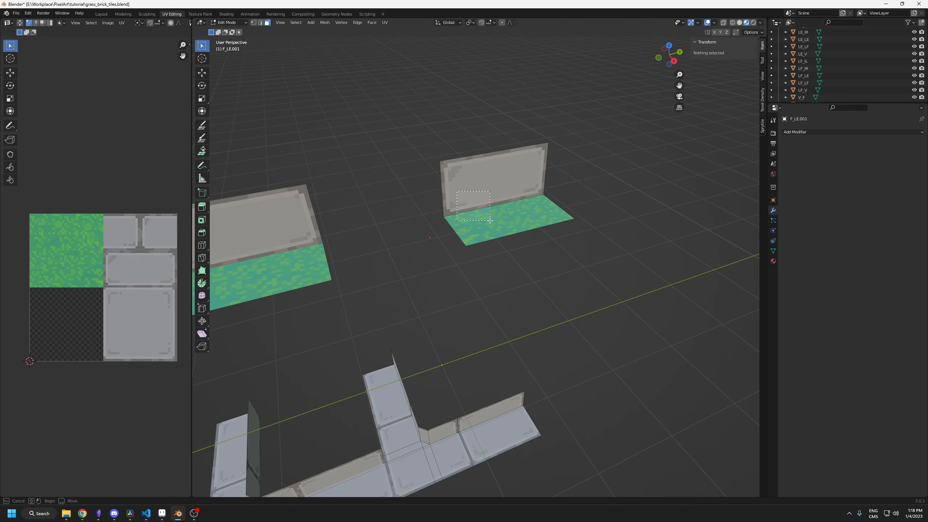
- Duplicate the remaining straight brick-and-grass segment and snap the copy into the gap beside the neighbouring tile
middle_drag(479, 208, 461, 212)
key(l)
shift+middle_drag(384, 222, 479, 217)
key(shift+d)
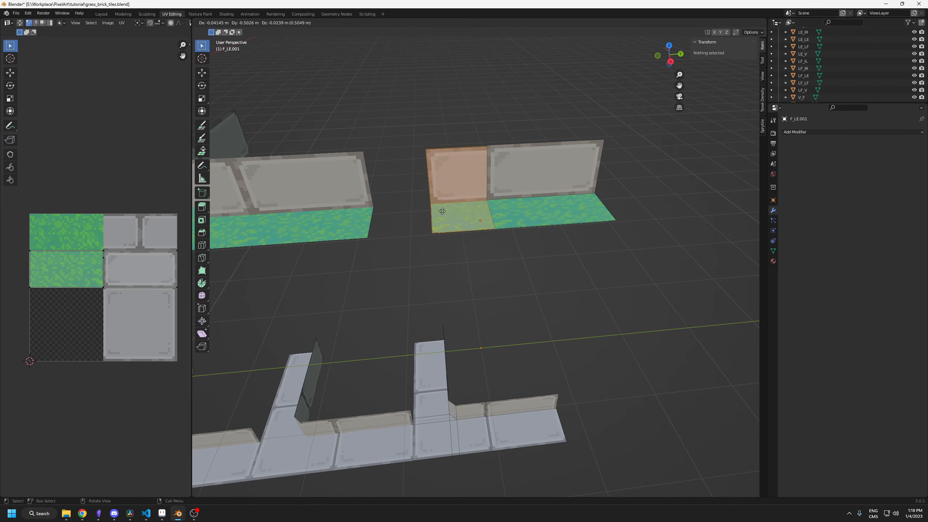
ctrl+click(432, 219)
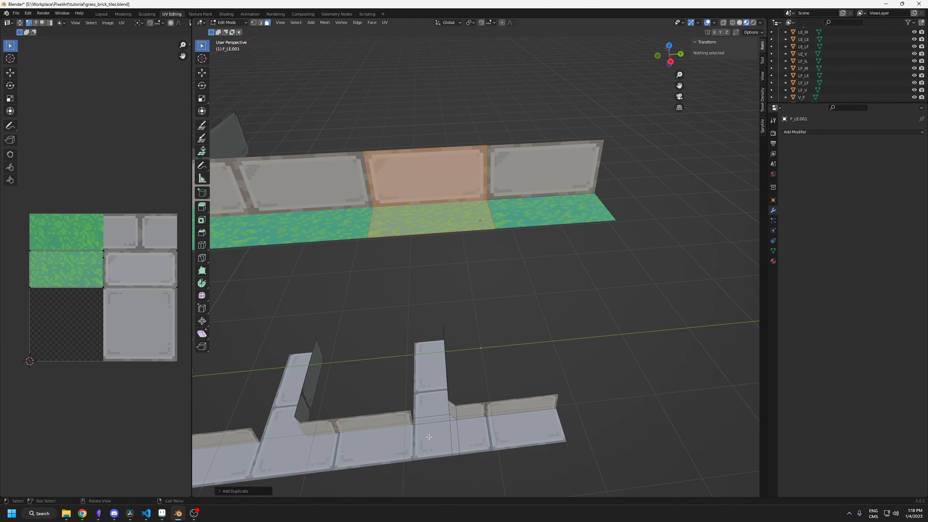
- Delete the linked corner section from the lower stone tile copy, keeping its straight end segment
middle_drag(429, 437, 431, 377)
click(476, 432)
key(l)
key(x)
click(480, 421)
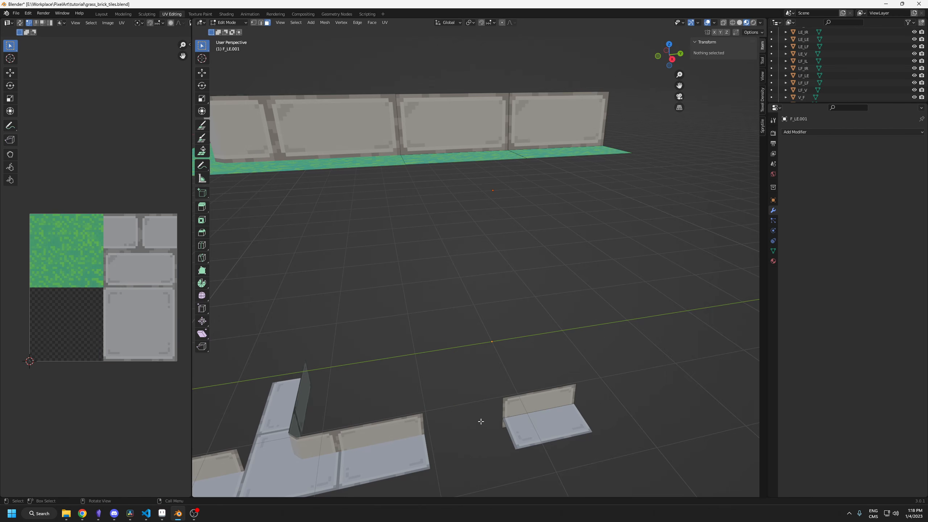
- Duplicate the remaining straight stone ledge segment and snap the copy into the gap beside the neighbouring tile
key(l)
key(shift+d)
ctrl+click(466, 431)
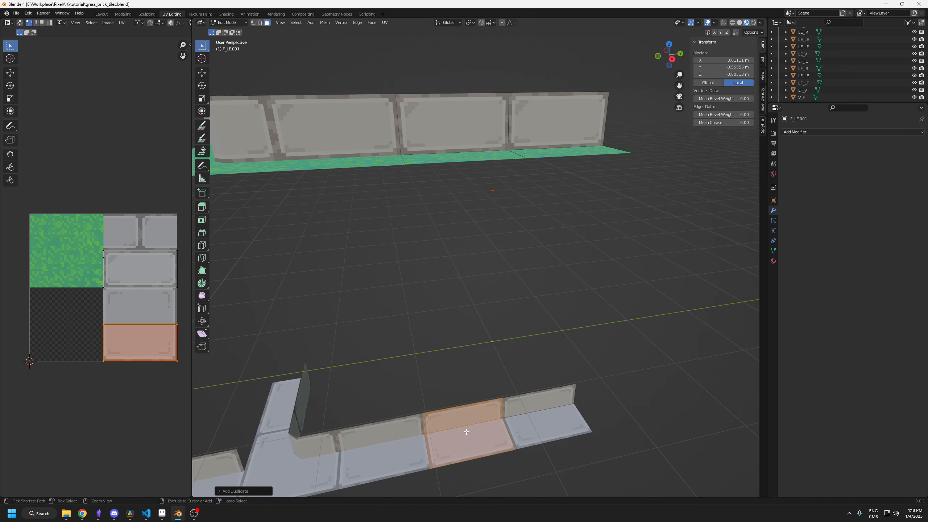
- Select all geometry of both straight tiles and merge the overlapping vertices by distance
key(a)
key(m)
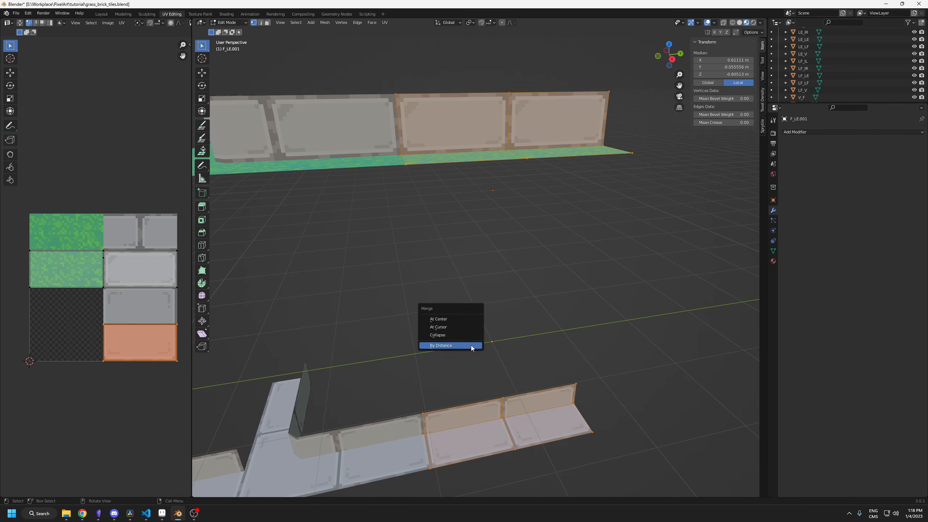
click(471, 345)
key(Tab)
- Rename the straight brick-and-grass tile LE_F.001 as I_F
middle_drag(496, 212, 481, 235)
middle_drag(420, 208, 446, 226)
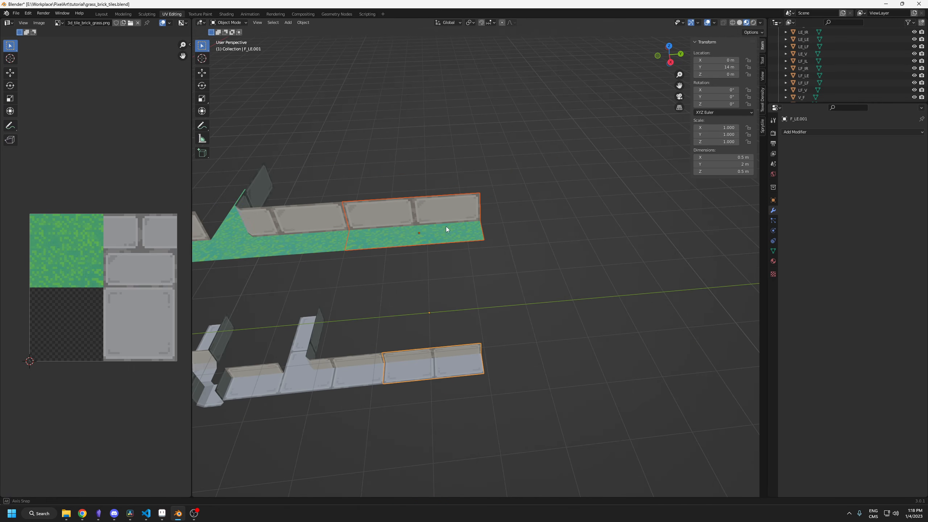
click(462, 234)
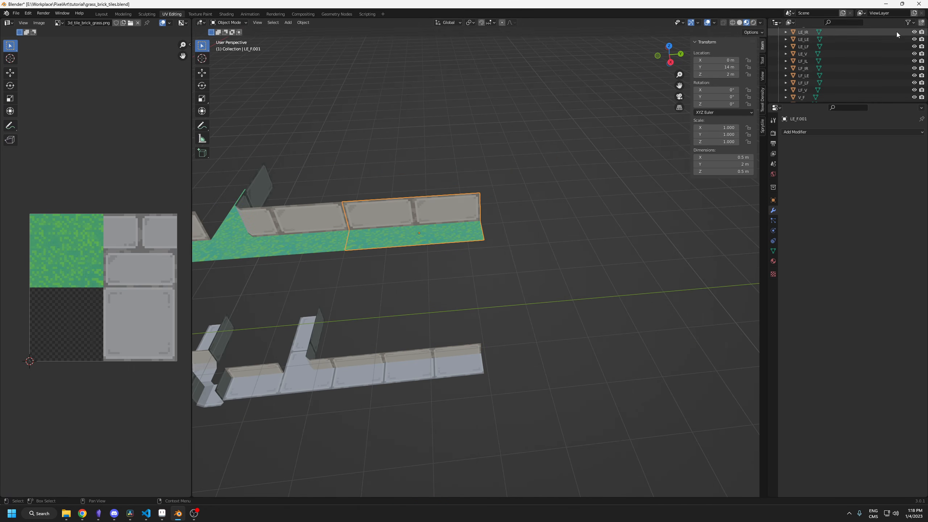
scroll(888, 37, up, 4)
double_click(804, 82)
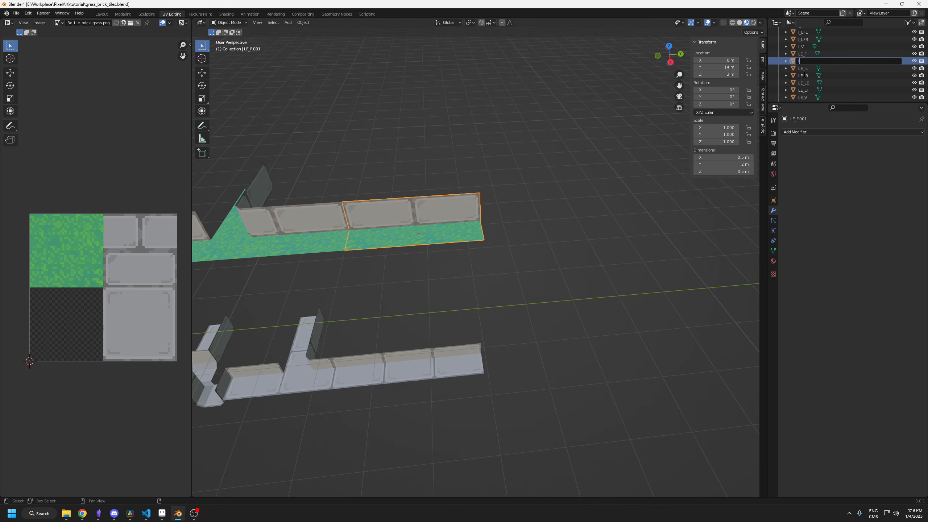
text(I_F)
key(Return)
- Rename the straight stone ledge tile F_LE.001 as F_I
click(434, 362)
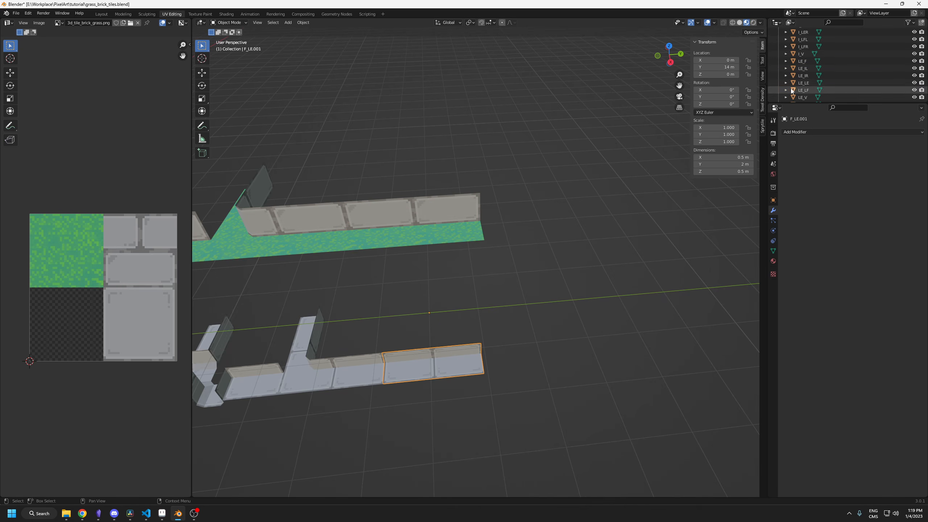
scroll(840, 73, up, 3)
double_click(806, 53)
text(F_I)
key(Return)
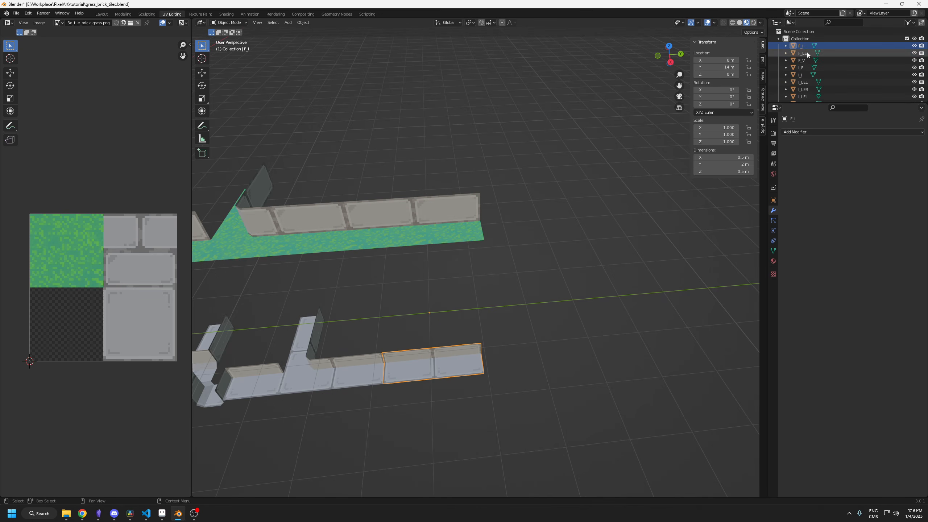
- Duplicate the I_F and F_I tiles together and move the copies 2 m along Y
drag(493, 203, 434, 381)
key(shift+d)
key(y)
key(2)
key(Return)
shift+middle_drag(520, 272, 452, 279)
- Move the 3D cursor to the origin of I_F.001 and add a Plain Axes empty there
click(481, 242)
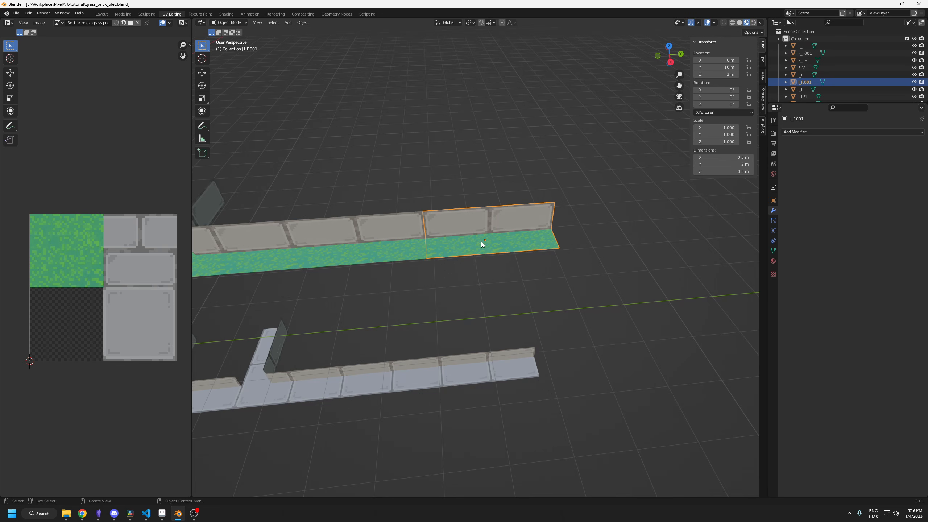
key(shift+s)
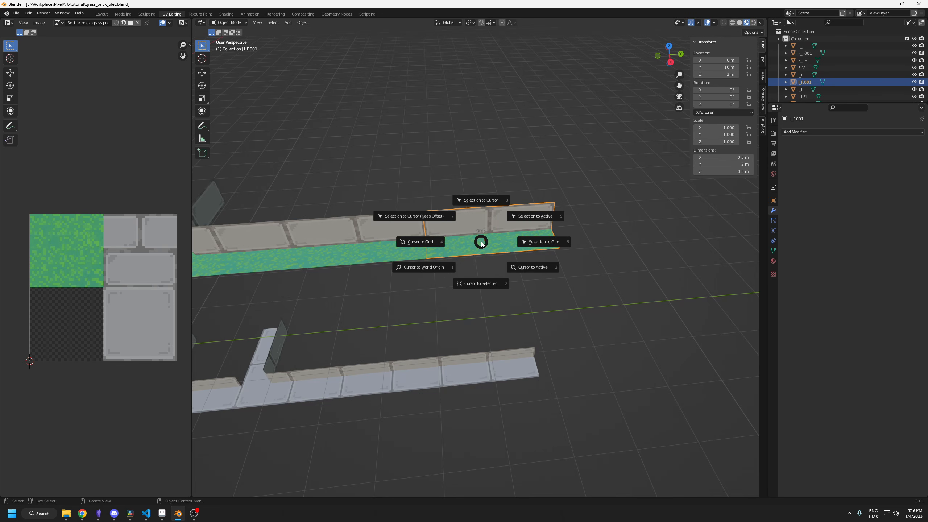
click(485, 284)
key(shift+a)
mouse_move(473, 255)
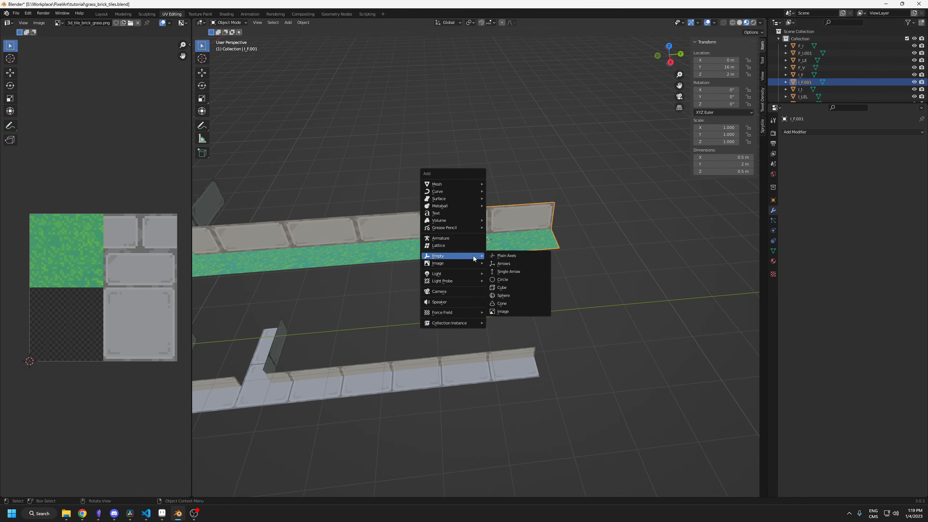
click(506, 255)
- Rotate the empty about the global Z axis and select the I_F.001 tile
key(r)
key(z)
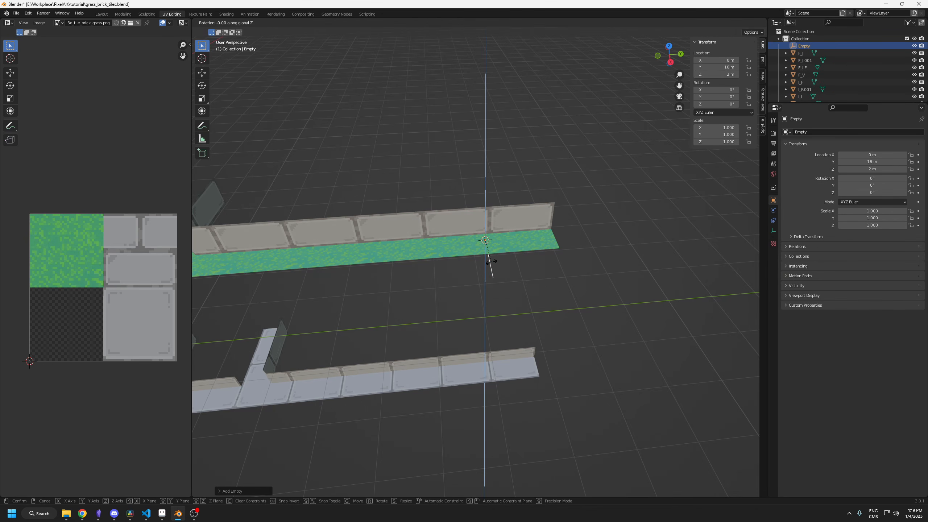
key(Return)
click(518, 241)
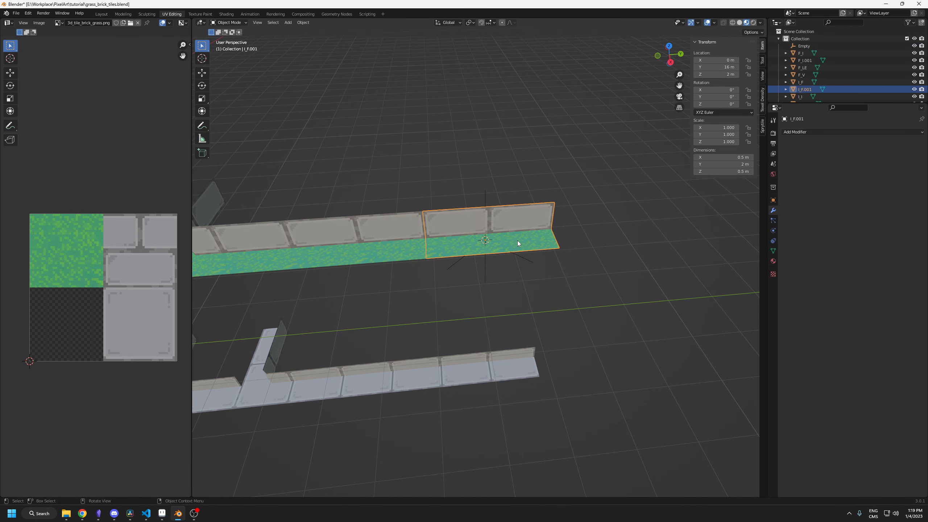
- Mirror the I_F.001 tile on X across the empty with bisect and flip enabled, and apply the modifier
click(807, 131)
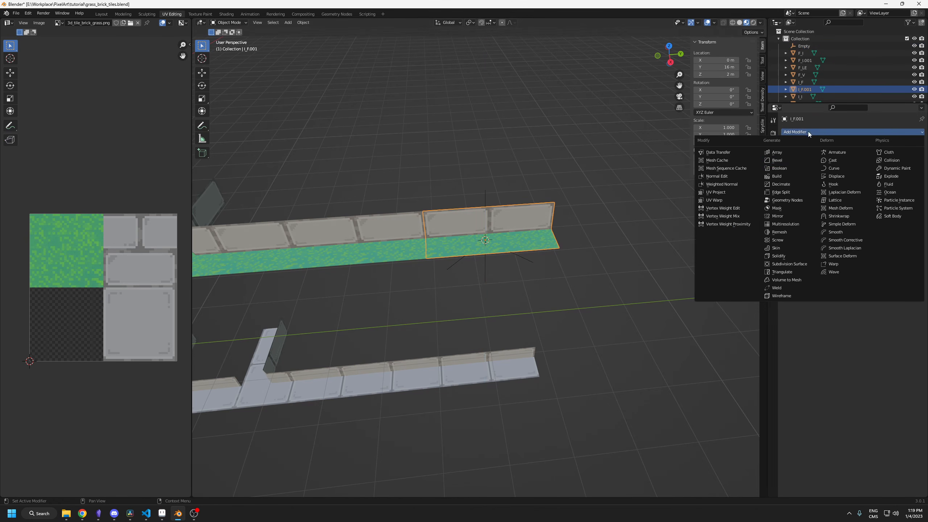
click(781, 216)
click(910, 181)
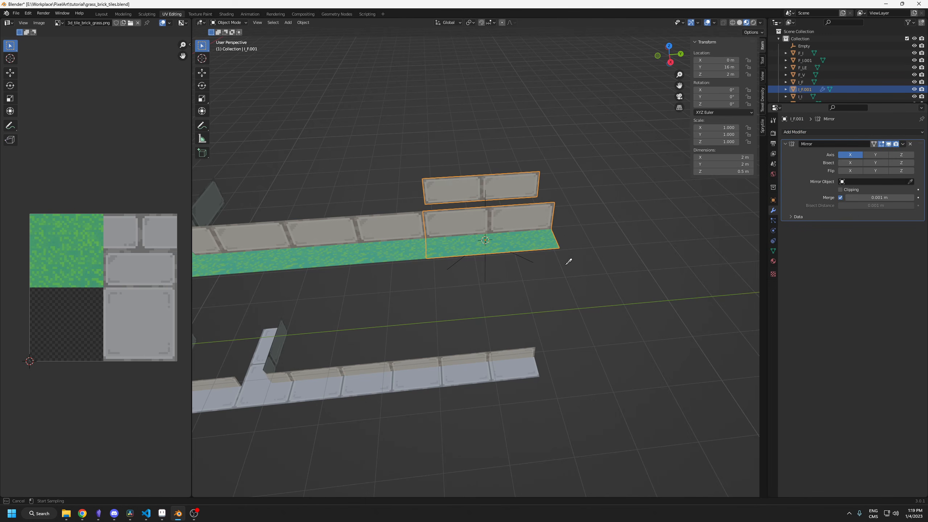
click(485, 272)
click(850, 170)
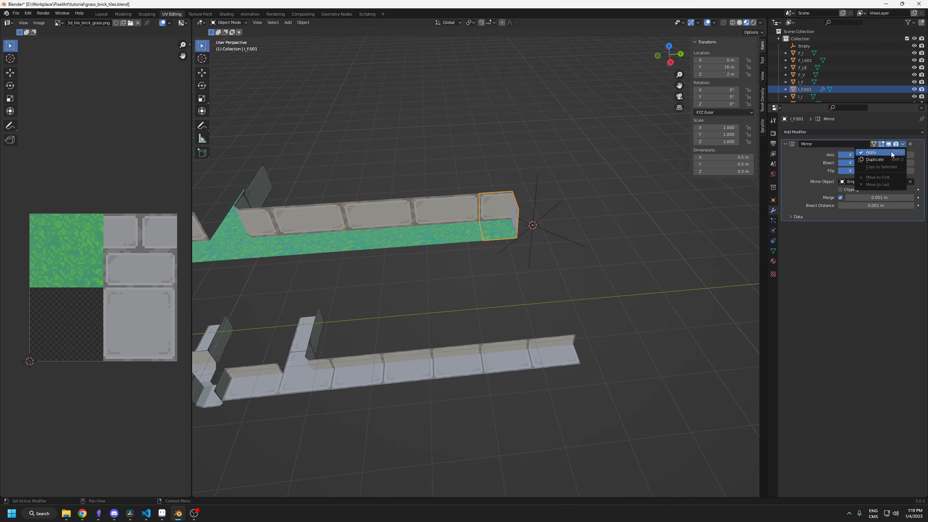
click(891, 153)
scroll(498, 233, up, 2)
scroll(530, 172, down, 2)
- Mirror the F_I.001 tile on X across the same empty with bisect and flip enabled, and apply the modifier
click(529, 337)
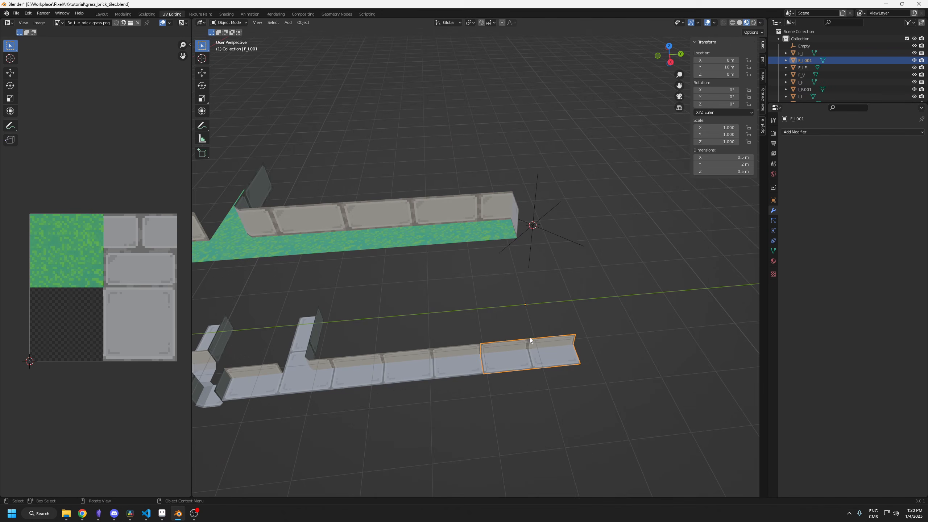
click(851, 131)
click(778, 216)
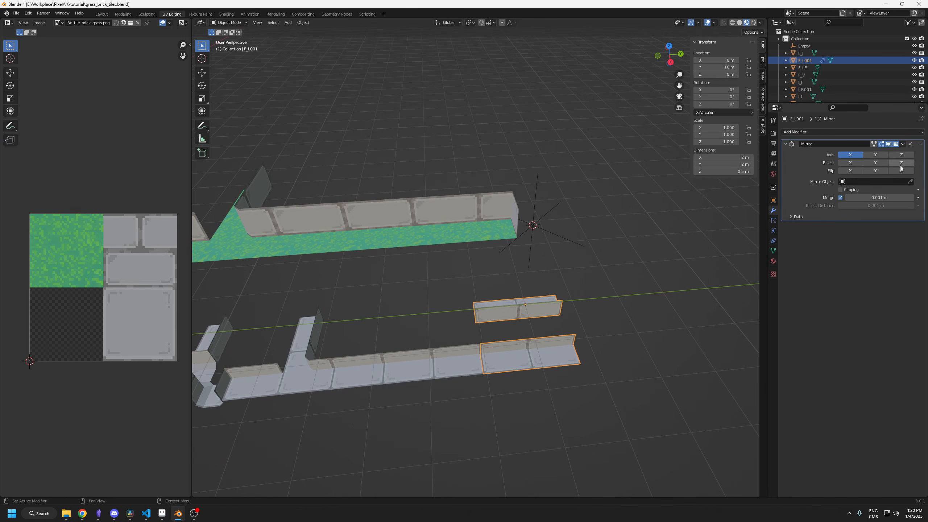
click(874, 182)
click(907, 193)
click(910, 181)
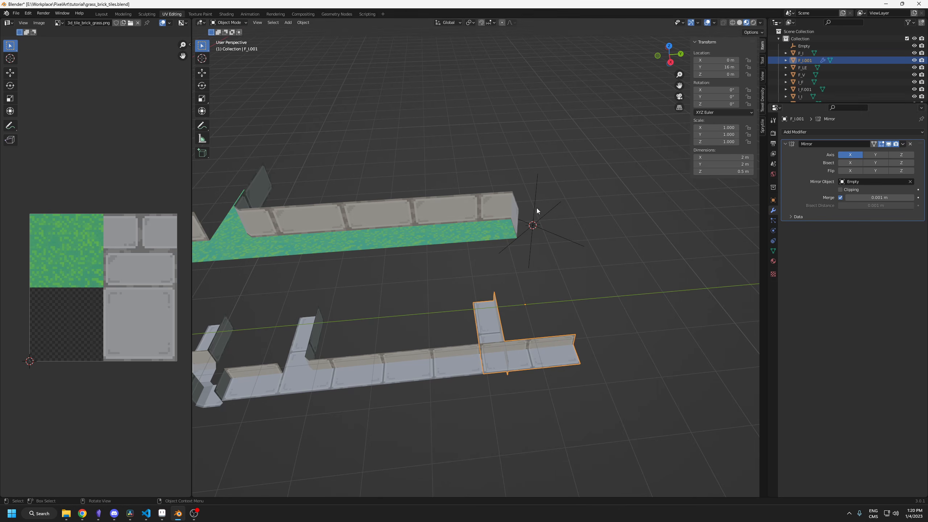
click(847, 170)
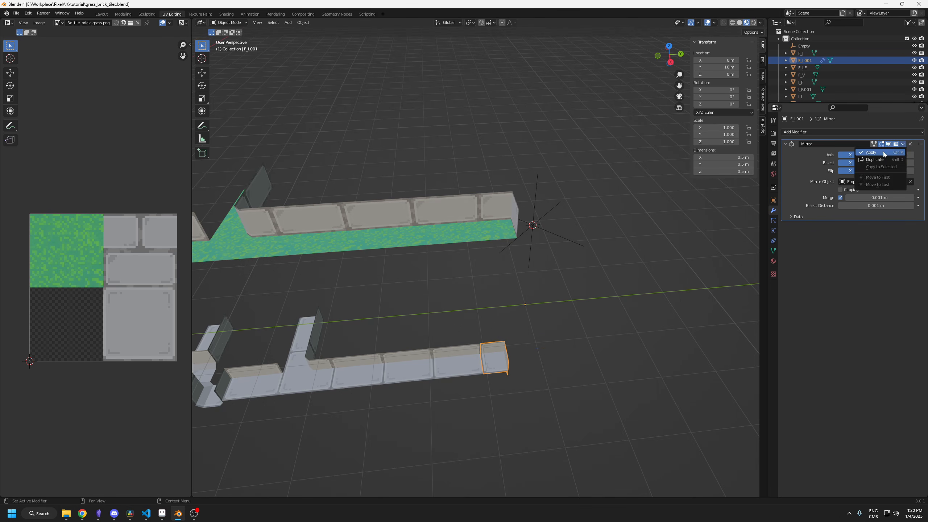
click(883, 151)
- Delete the empty and return the 3D cursor to the world origin
click(567, 238)
key(x)
click(566, 238)
key(shift+s)
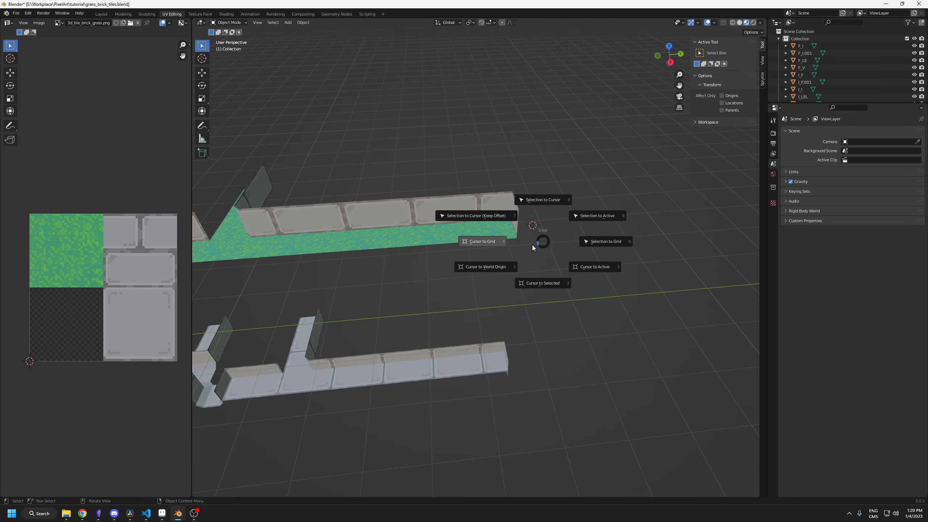
click(500, 266)
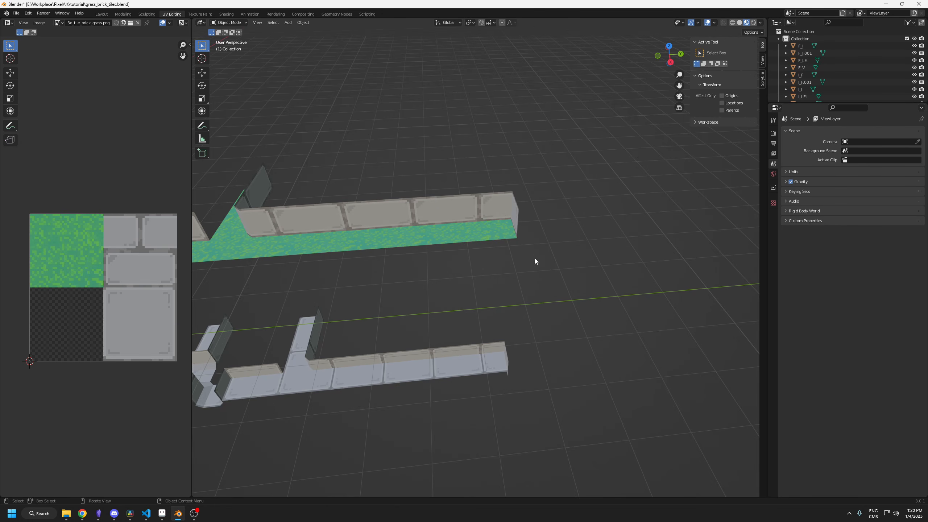
- Duplicate the LF_LF corner column and place the copy above the I_F.001 corner at Y 16 m, Z 4 m
scroll(399, 291, down, 4)
shift+middle_drag(350, 303, 668, 216)
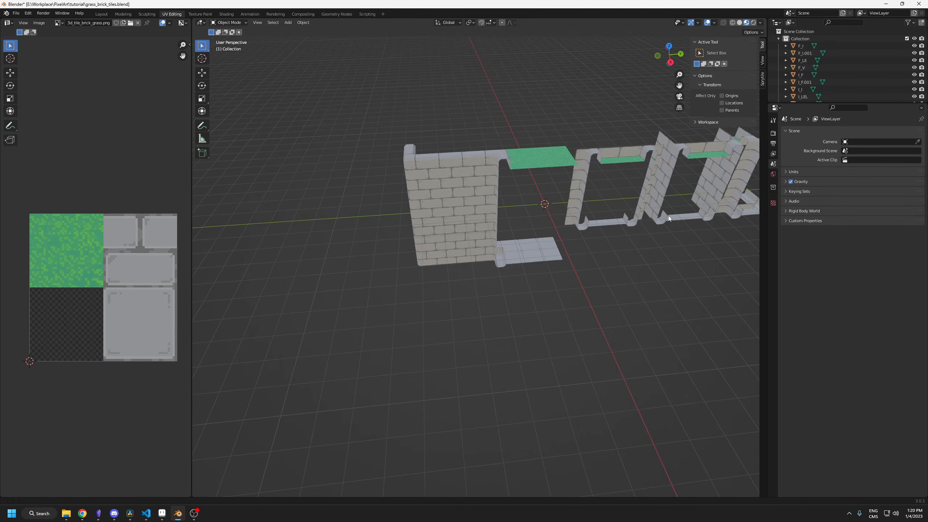
click(439, 211)
shift+middle_drag(489, 213, 464, 233)
middle_drag(330, 269, 351, 273)
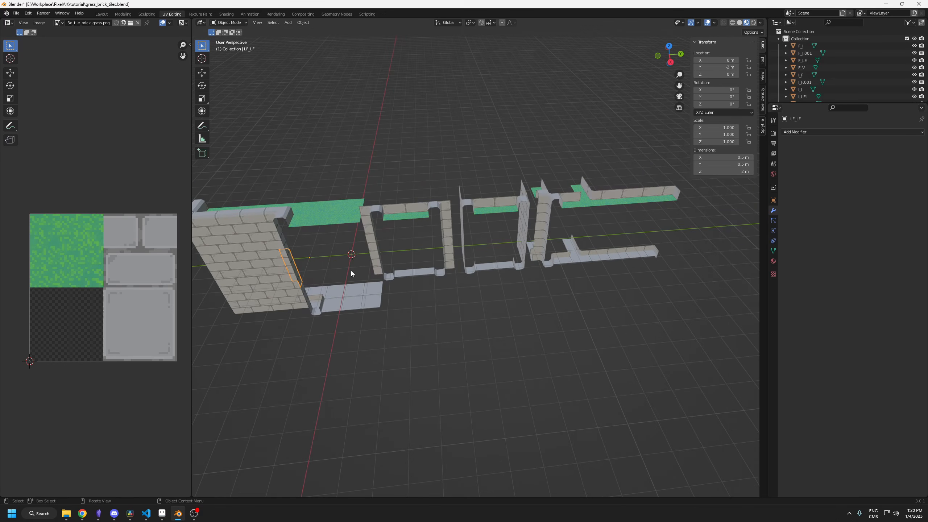
key(shift+d)
key(shift+x)
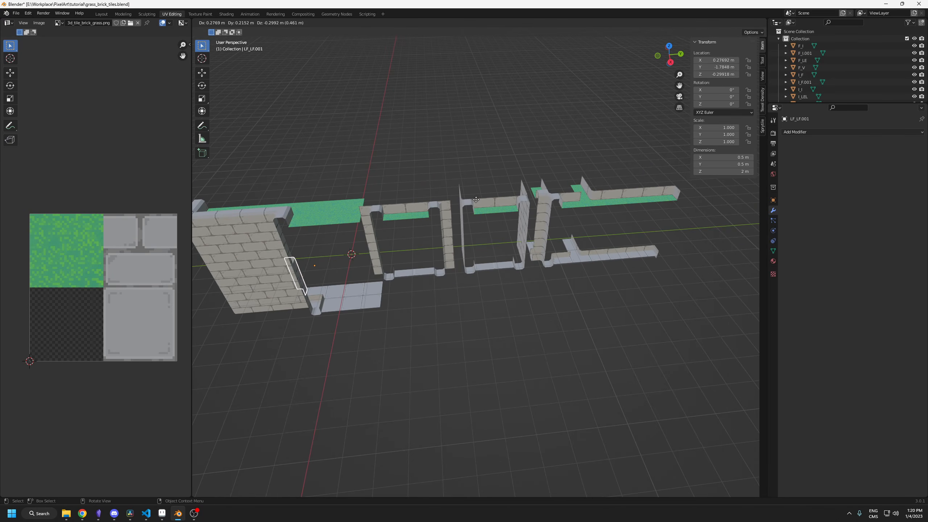
click(313, 94)
- Move the F_I.001 corner tile up along Z to 6 m so it sits on top of the duplicated column
shift+middle_drag(526, 226, 402, 238)
scroll(512, 263, up, 2)
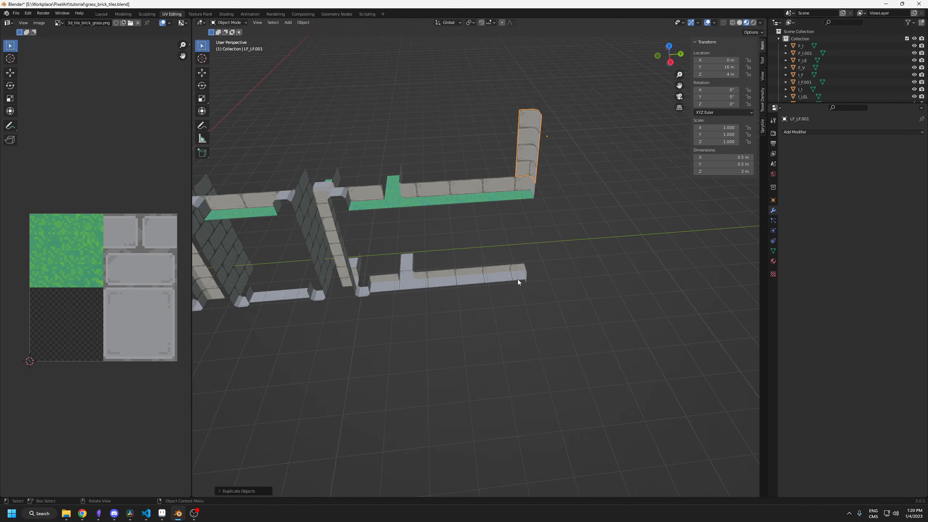
click(517, 278)
mouse_move(519, 276)
middle_down()
mouse_move(525, 254)
mouse_move(528, 276)
middle_up()
key(g)
key(z)
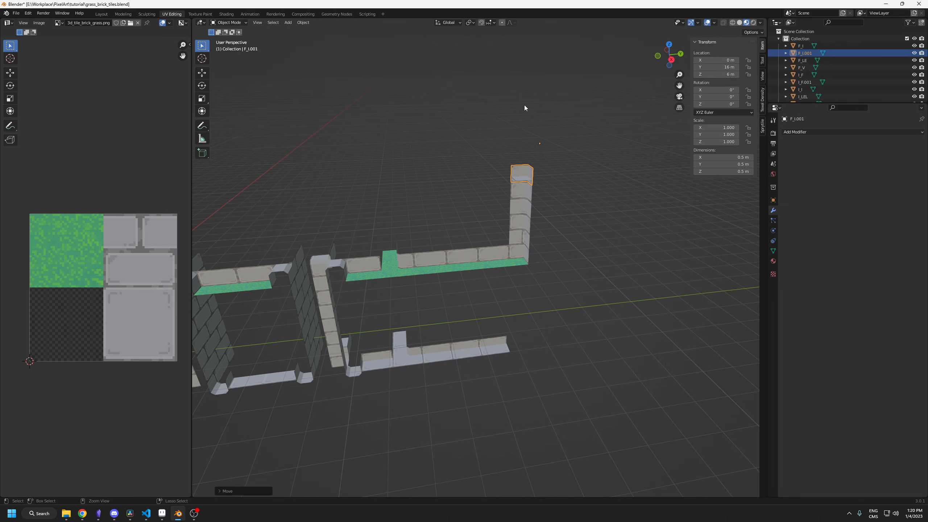
click(525, 106)
- Bevel the vertical outer corner edge of the F_I.001 tile
key(KP_Decimal)
middle_drag(535, 117, 481, 115)
key(Tab)
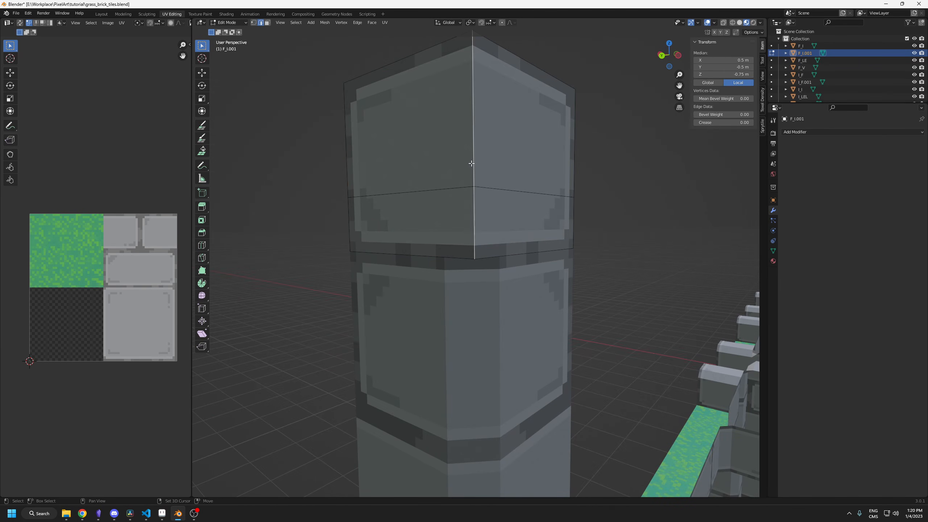
middle_drag(472, 160, 468, 231)
key(ctrl+b)
click(466, 226)
- Snap both vertex pairs of the F_I.001 bevel to the matching vertices of the column below
key(1)
click(467, 284)
shift+click(464, 59)
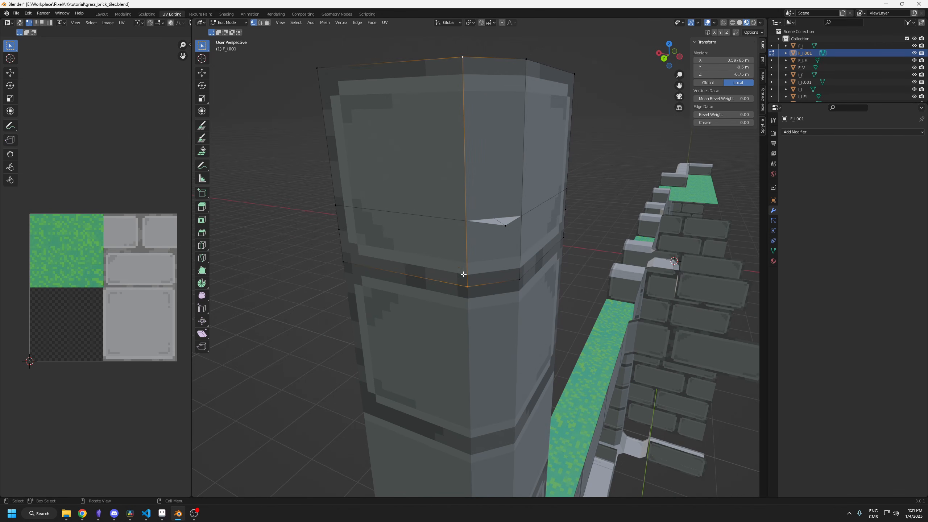
key(g)
right_click(484, 286)
click(491, 23)
click(471, 51)
key(g)
click(468, 287)
click(519, 280)
shift+click(526, 58)
key(g)
click(518, 277)
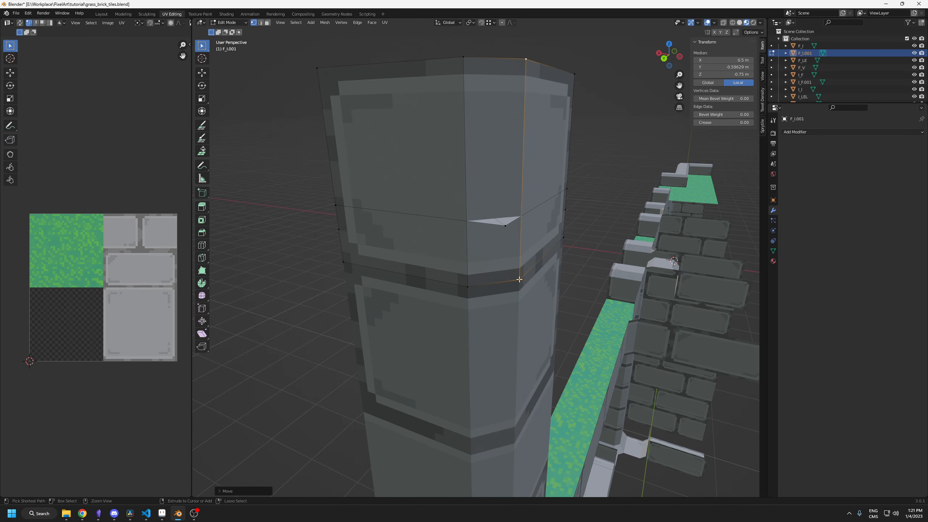
- Switch editing to the I_F.001 tile and bevel its vertical corner edge
middle_drag(518, 273, 620, 288)
key(alt+q)
key(2)
middle_drag(471, 346, 503, 337)
click(490, 301)
key(ctrl+b)
click(514, 306)
- Snap a vertex pair of the I_F.001 bevel to the matching column vertex and return to Object Mode
key(1)
click(480, 260)
shift+click(480, 366)
key(g)
click(479, 258)
key(Tab)
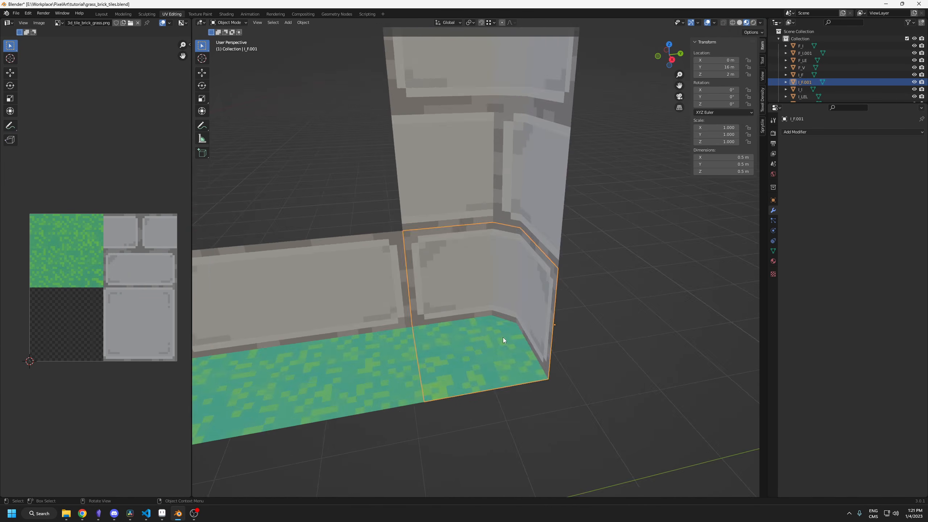
- Move the F_I.001 tile back down to Z 0 m and remove the duplicated reference column
scroll(478, 297, down, 6)
click(477, 178)
click(491, 23)
click(471, 45)
key(g)
key(z)
click(480, 263)
middle_drag(479, 263, 553, 294)
scroll(529, 303, down, 3)
click(506, 315)
middle_drag(505, 312, 504, 321)
- Select all tiles and apply their object transforms other than location
key(a)
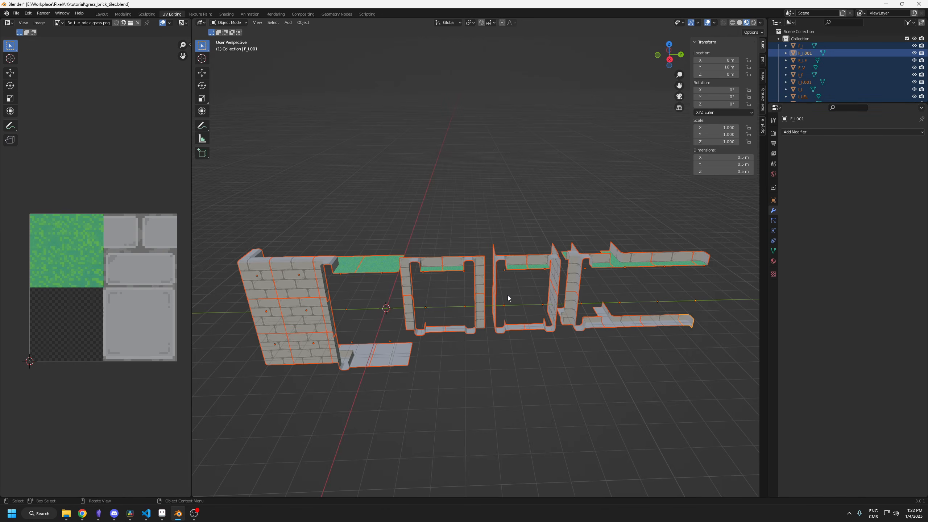
key(ctrl+a)
click(497, 301)
click(517, 287)
- Turn on the Face Orientation overlay and bring the undersides of the corner and ledge tiles into view
click(714, 23)
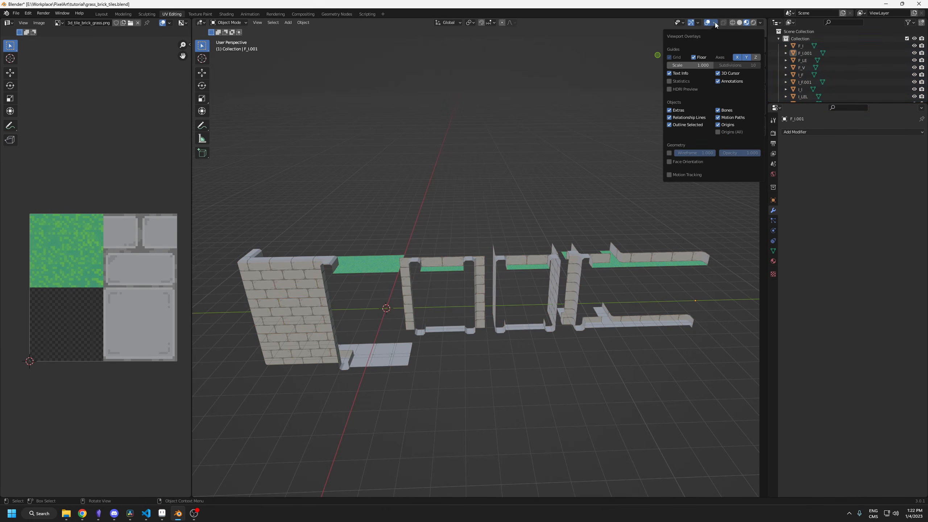
click(678, 163)
middle_drag(599, 330, 502, 338)
scroll(533, 379, up, 3)
scroll(502, 338, up, 1)
- Edit the lower ledge and pillar tiles together, select their linked reversed faces and flip the normals
drag(708, 361, 367, 269)
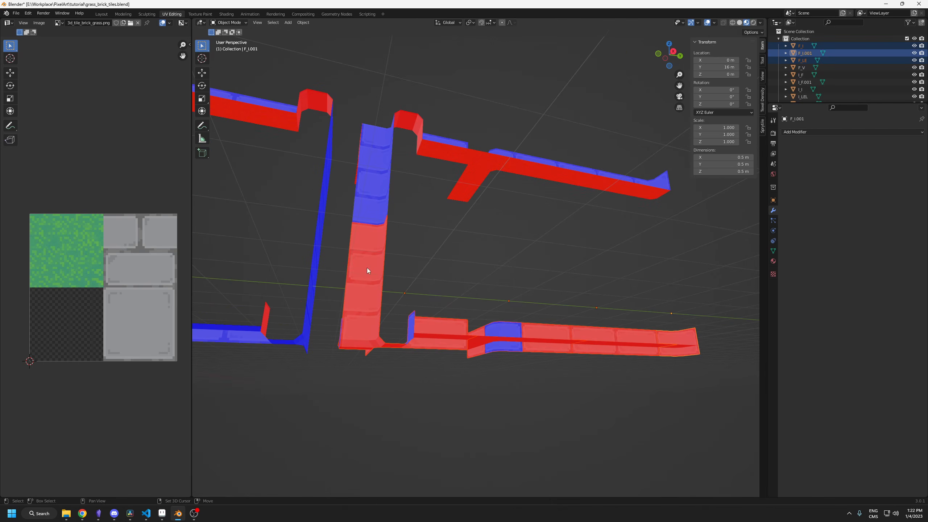
key(Tab)
middle_drag(367, 268, 408, 265)
key(alt+a)
key(l)
key(l)
key(l)
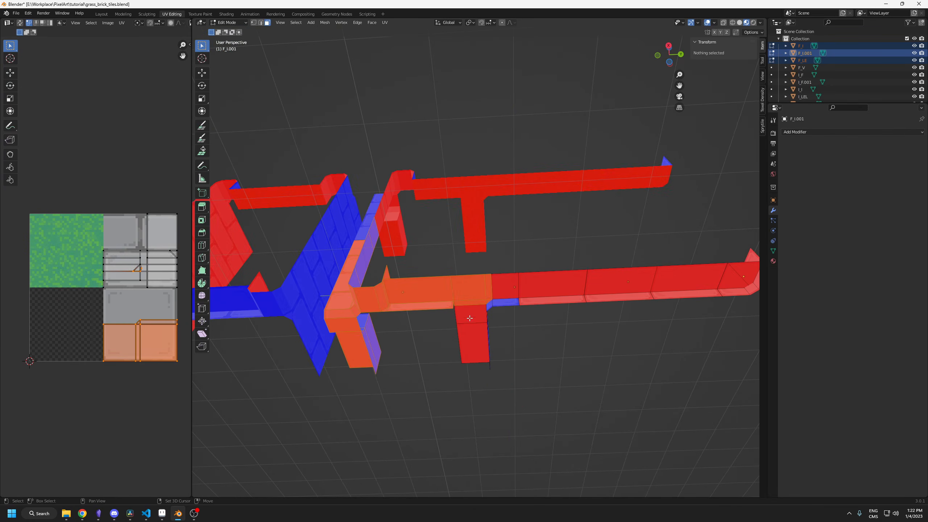
middle_drag(469, 318, 512, 385)
key(l)
key(l)
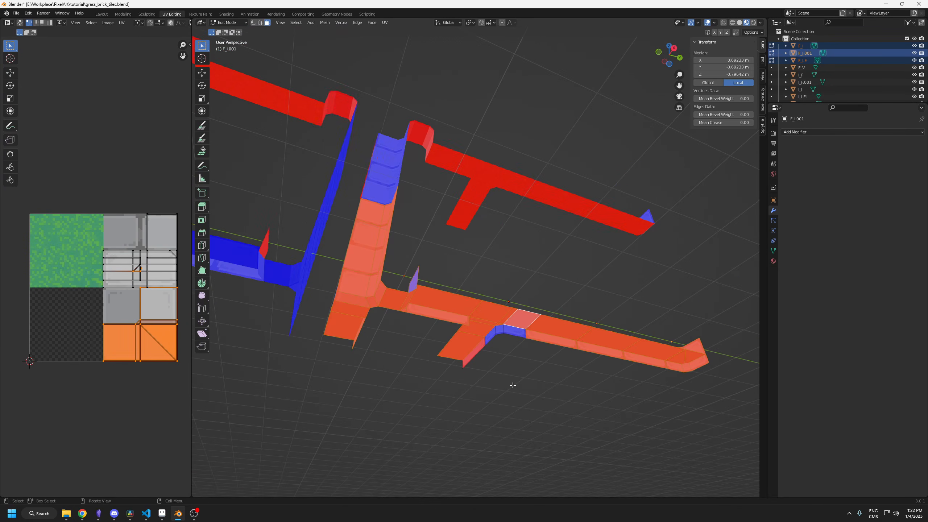
click(325, 22)
mouse_move(346, 142)
click(389, 141)
- Flip the normals of the remaining individual reversed faces on the lower ledge tiles
key(alt+a)
click(475, 353)
click(326, 22)
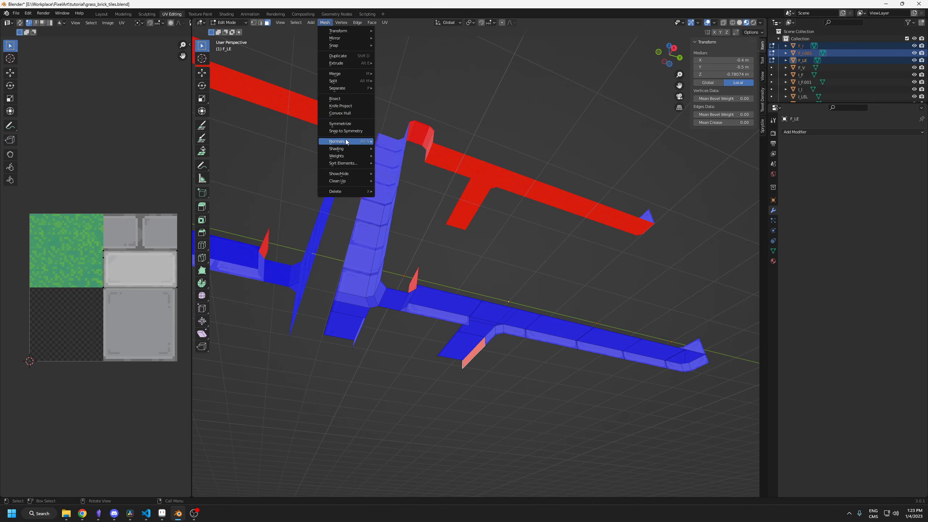
click(389, 142)
click(507, 364)
middle_drag(508, 364, 473, 338)
click(580, 265)
click(325, 23)
click(388, 142)
- Turn off the Face Orientation overlay and save the file
click(714, 22)
click(682, 146)
key(ctrl+s)
- Return to Object Mode and rename the upper grass corner tile I_F.001 as LF_F
click(804, 53)
shift+middle_drag(555, 297, 381, 298)
click(622, 296)
key(Tab)
click(641, 214)
key(F2)
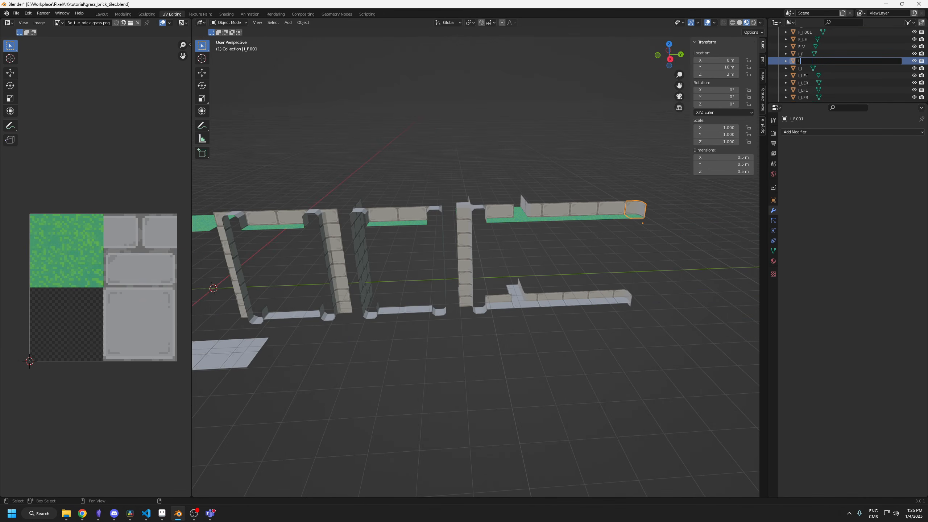
text(LF_F)
key(Return)
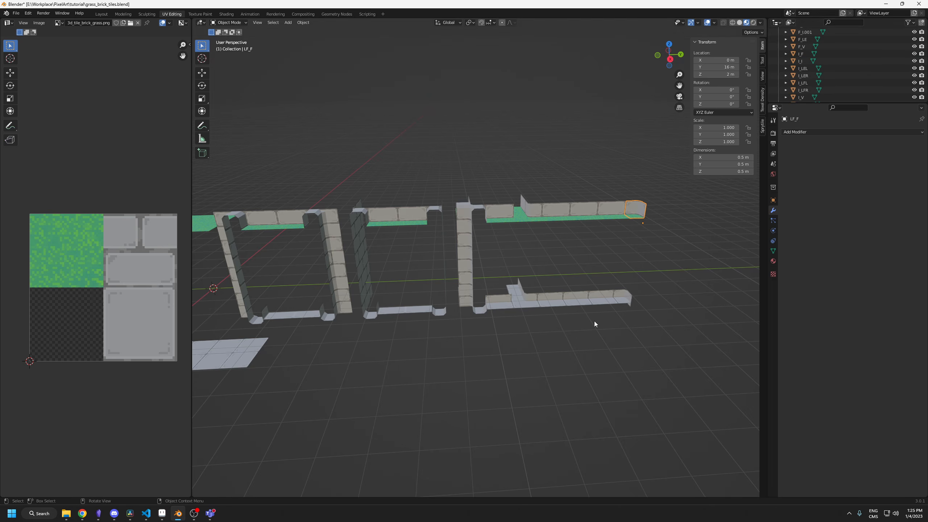
- Rename the lower stone corner tile F_I.001 as F_LF
scroll(809, 69, up, 2)
double_click(810, 54)
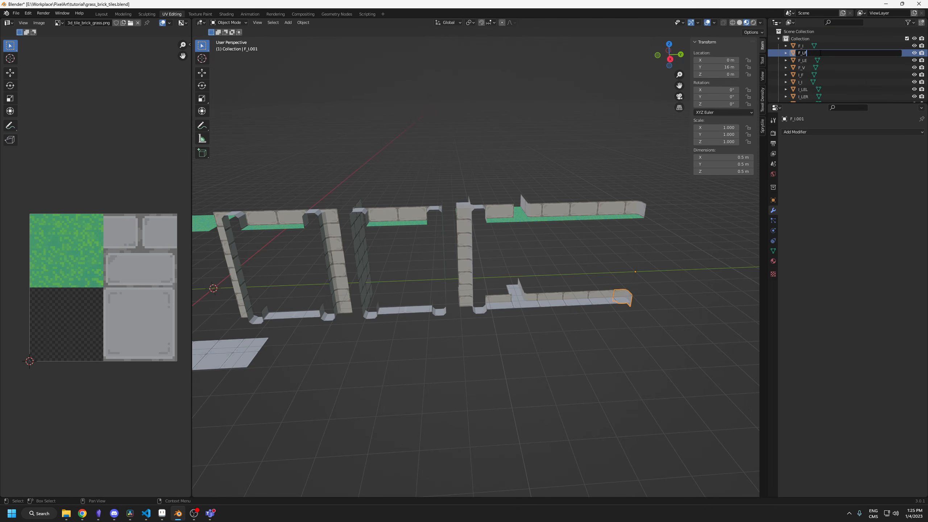
key(Return)
- Rename the flat grass tile V_F as V_F-col
shift+middle_drag(491, 317, 528, 314)
click(603, 297)
click(616, 218)
shift+middle_drag(237, 301, 378, 300)
shift+middle_drag(378, 300, 462, 251)
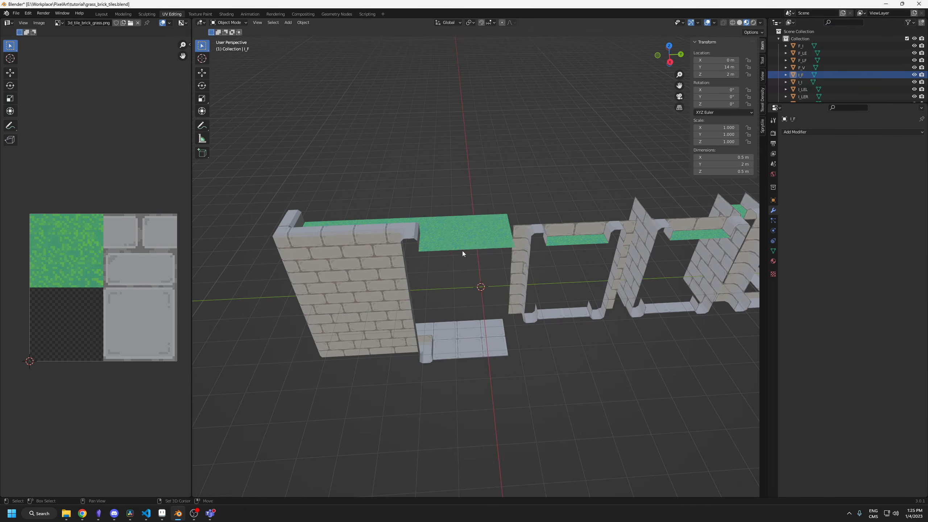
click(470, 242)
scroll(822, 64, down, 10)
double_click(805, 74)
text(-col)
key(Return)
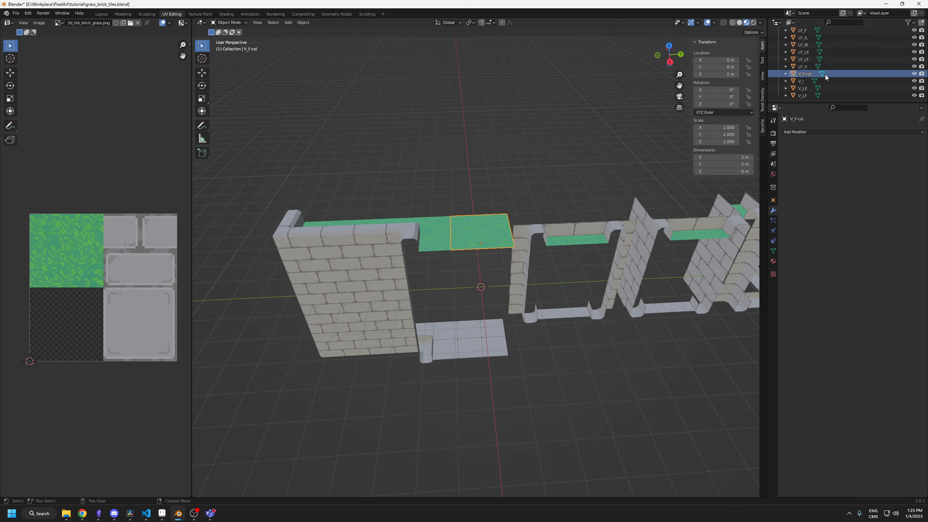
double_click(811, 74)
key(Escape)
- Append -col to the names of the V_LF, V_LE and V_I tiles
double_click(802, 95)
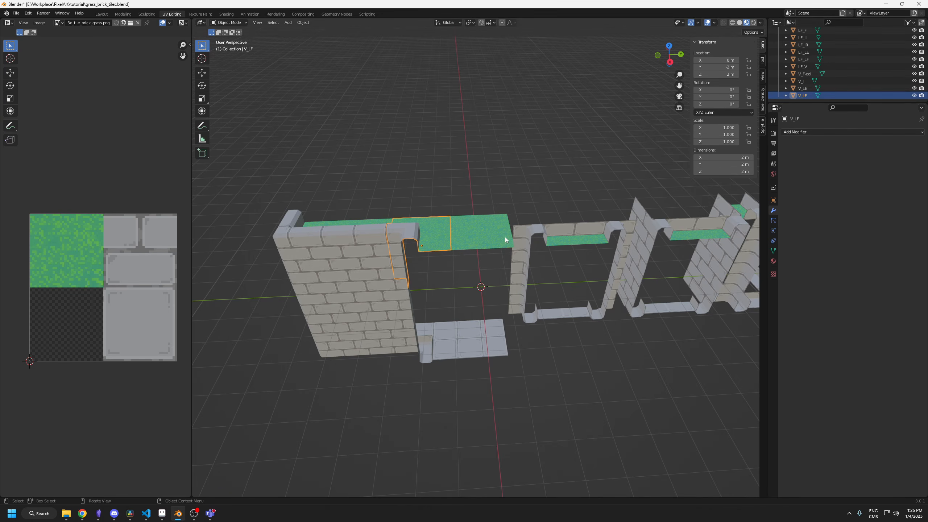
double_click(806, 88)
text(-col)
double_click(807, 81)
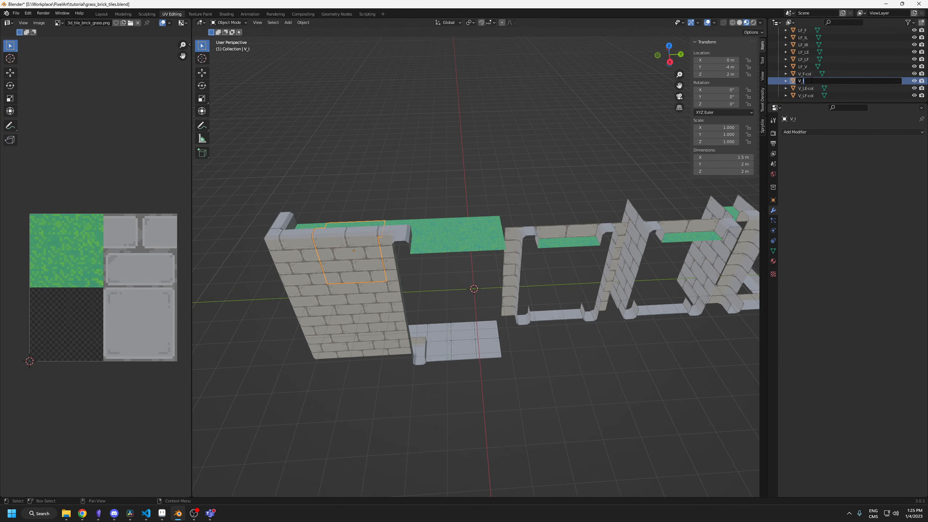
text(-col)
- Append -col to the names of the LF_V, LF_LF and LF_LE tiles
double_click(808, 67)
text(-col)
double_click(817, 60)
key(End)
text(-col)
double_click(810, 55)
text(-col)
key(Return)
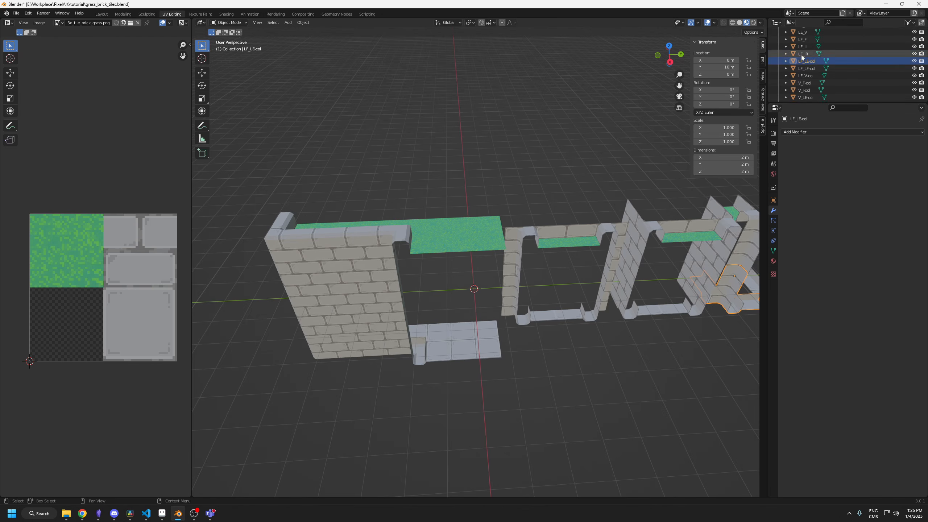
- Append -col to the names of the LF_IR, LF_IL, LF_F and LE_V tiles
double_click(802, 56)
text(-col)
double_click(802, 56)
text(-col)
double_click(802, 54)
text(-col)
double_click(802, 54)
text(-col)
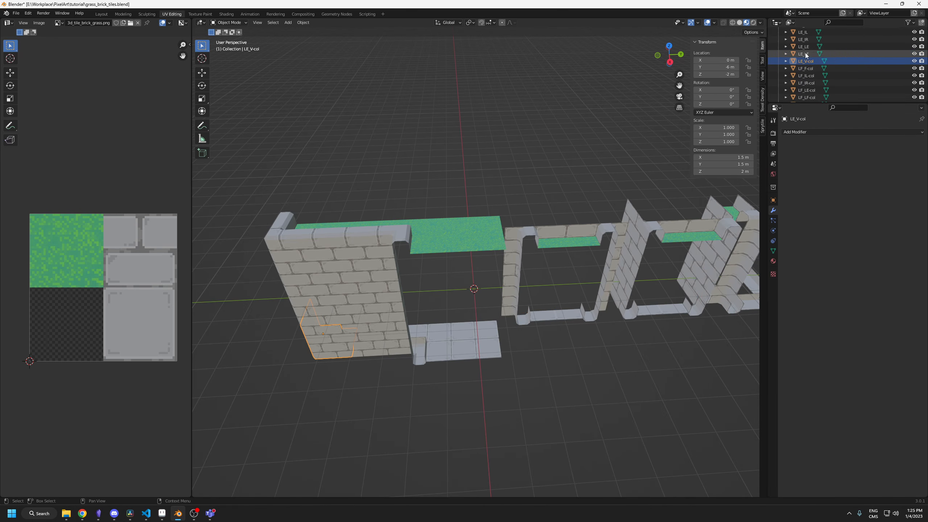
- Append -col to the names of the LE_LF, LE_LE, LE_IR and LE_IL tiles
double_click(804, 55)
text(-col)
double_click(803, 55)
click(816, 62)
text(-col)
double_click(806, 55)
text(-col)
double_click(806, 55)
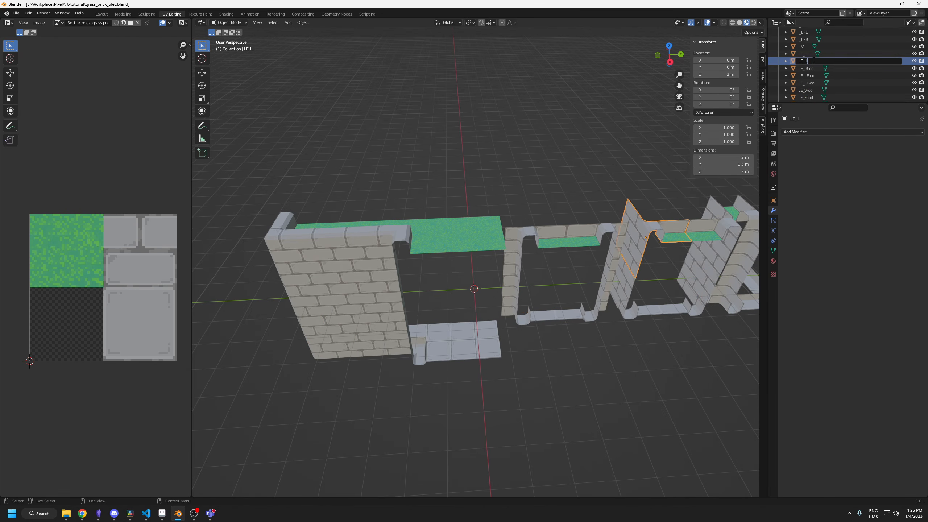
text(-col)
- Append -col to the names of the LE_F, I_V, I_LFR and I_LFL tiles
double_click(804, 54)
text(-col)
double_click(801, 55)
text(-col)
double_click(801, 54)
text(-col)
double_click(801, 54)
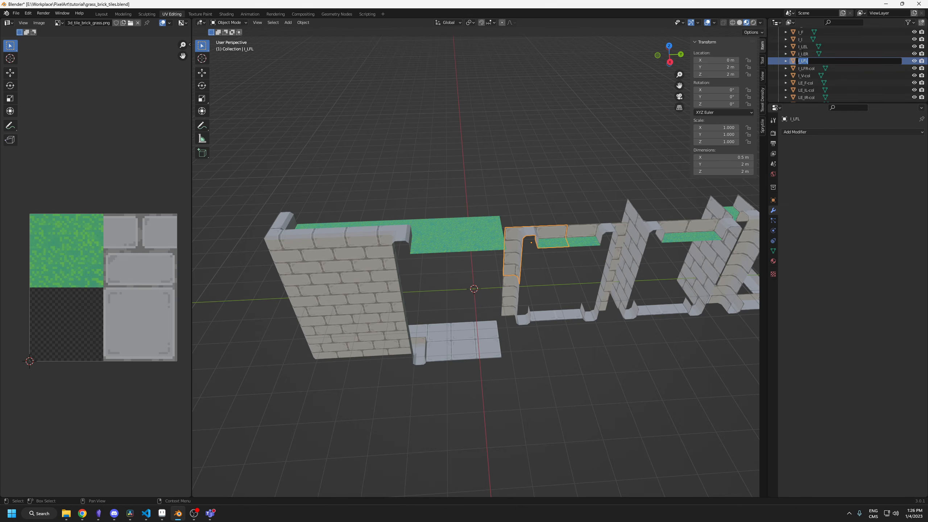
text(-col)
- Append -col to the names of the I_LER, I_LEL, I_I and I_F tiles
double_click(801, 55)
text(-col)
double_click(801, 55)
double_click(810, 55)
text(-col)
double_click(810, 55)
text(-col)
- Append -col to the names of the F_V, F_LF, F_LE and F_I tiles and check the object list
double_click(811, 55)
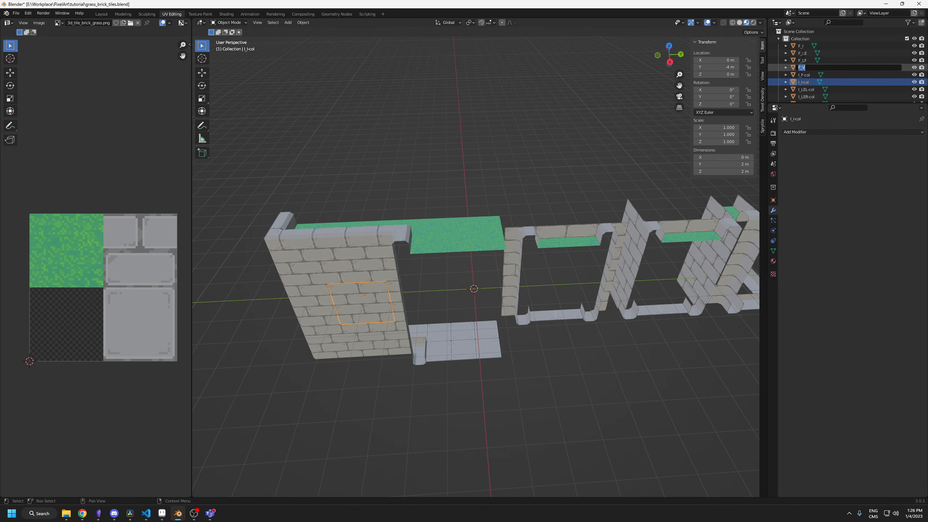
key(ctrl+v)
double_click(811, 61)
key(ctrl+v)
text(-col)
double_click(808, 47)
text(-col)
click(808, 75)
scroll(808, 81, down, 5)
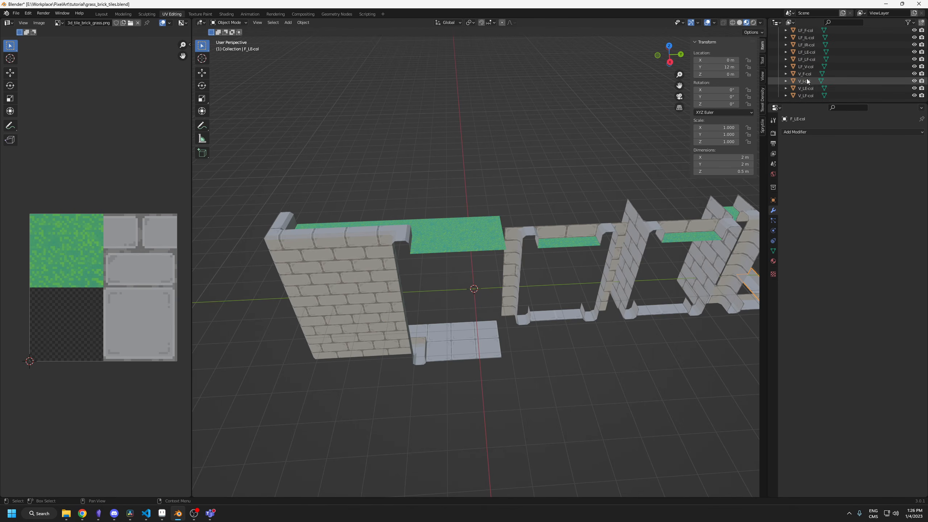
scroll(825, 87, up, 5)
- Select all tiles in the scene and open the glTF 2.0 export dialog
shift+middle_drag(581, 297, 524, 303)
scroll(505, 255, down, 3)
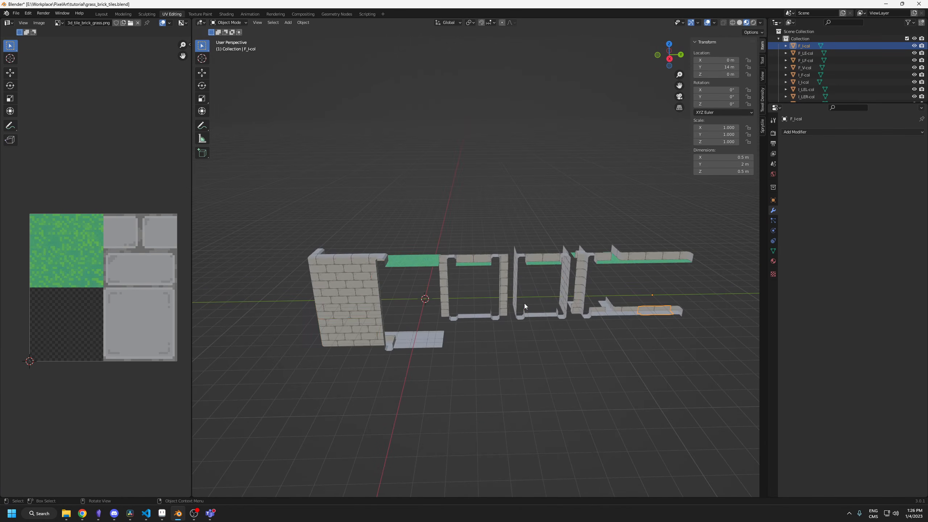
key(a)
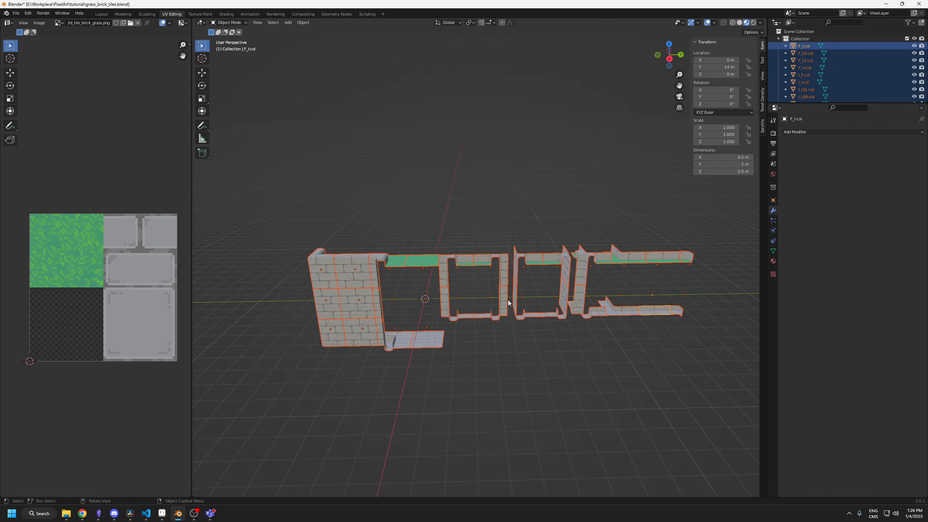
click(17, 14)
mouse_move(37, 118)
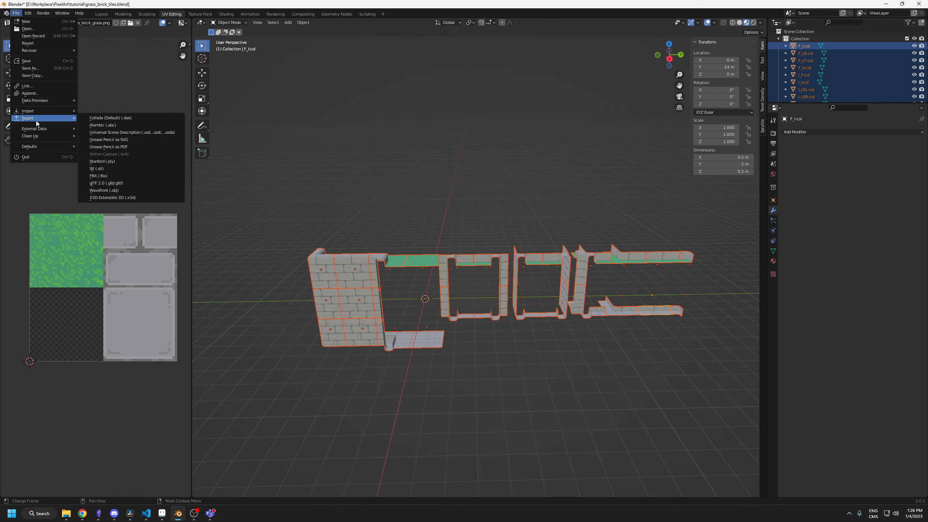
click(99, 184)
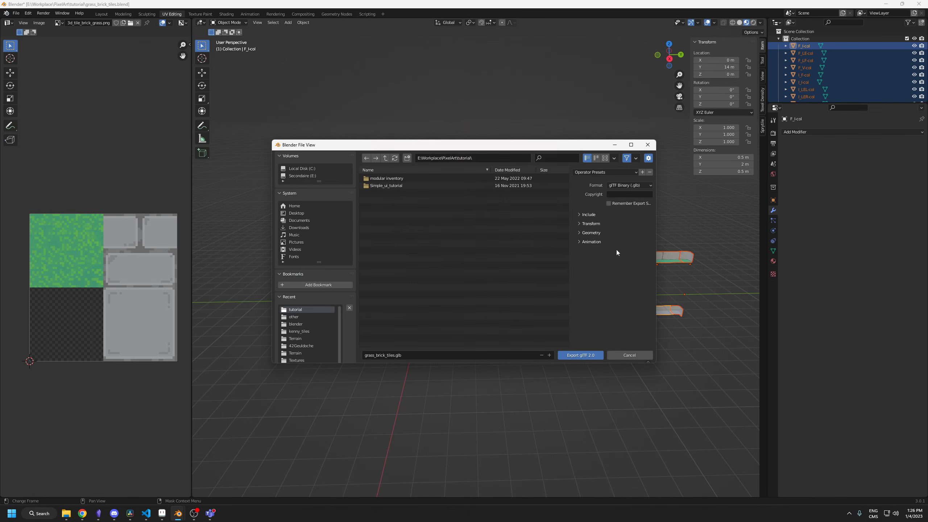
- Export the selected objects as grass_brick_tiles.glb in glTF Binary format with +Y Up, remembering the export settings
click(608, 204)
click(588, 215)
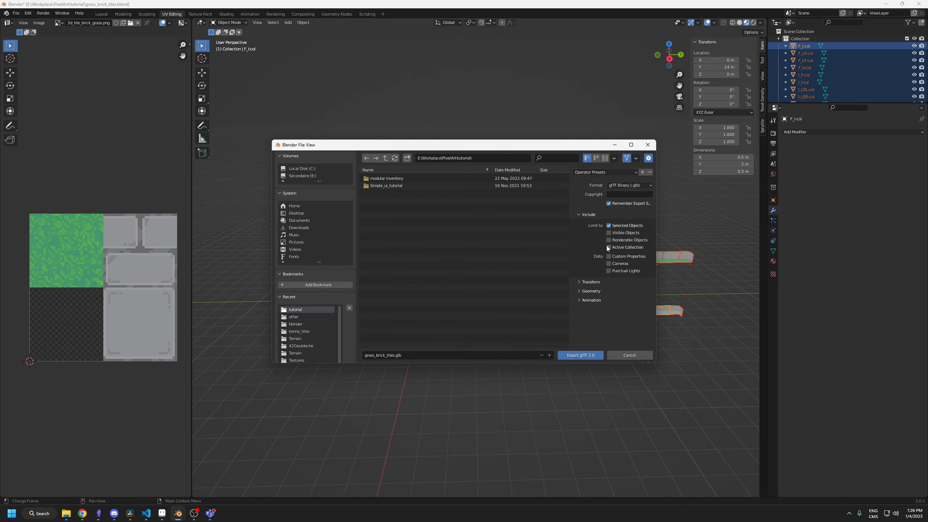
click(593, 282)
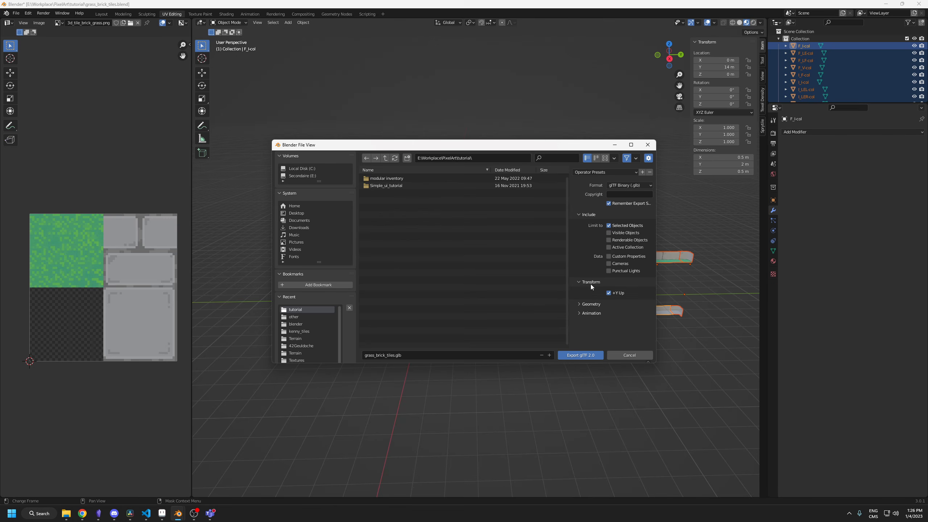
scroll(593, 315, down, 4)
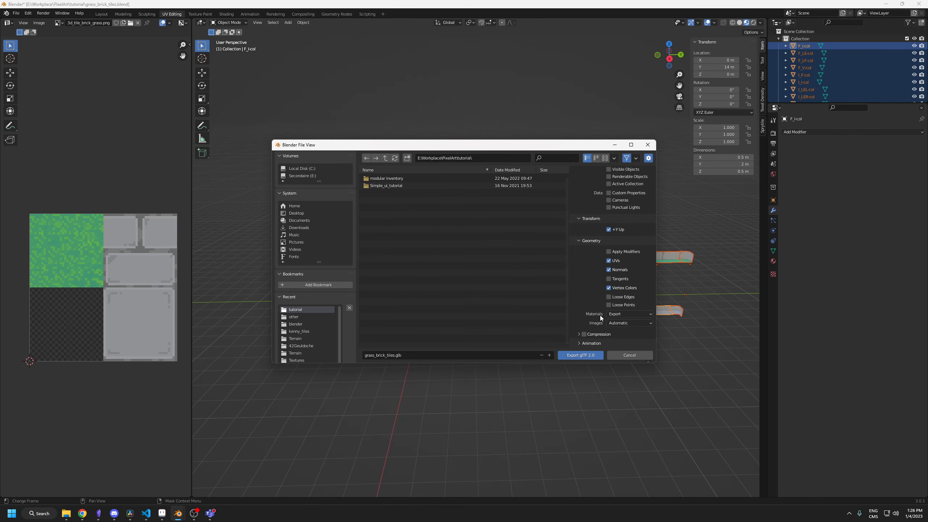
click(591, 343)
scroll(595, 331, down, 3)
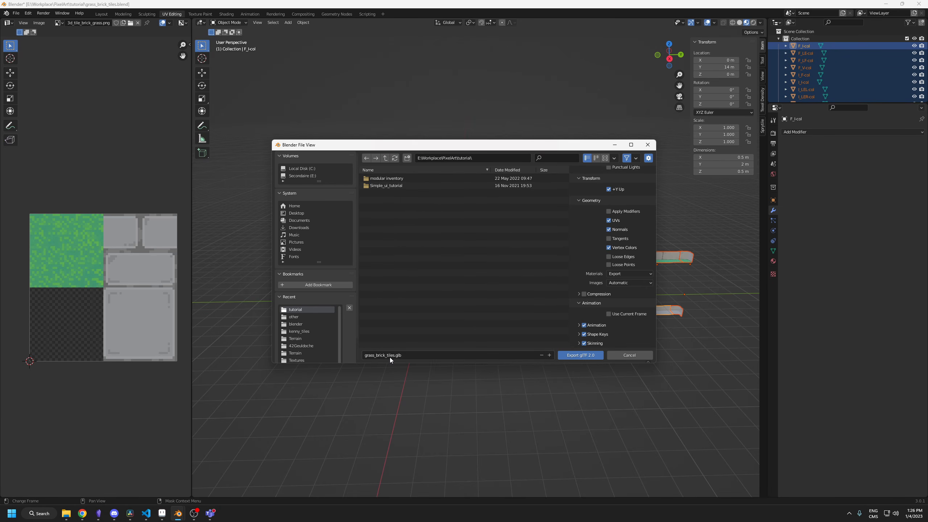
click(570, 355)
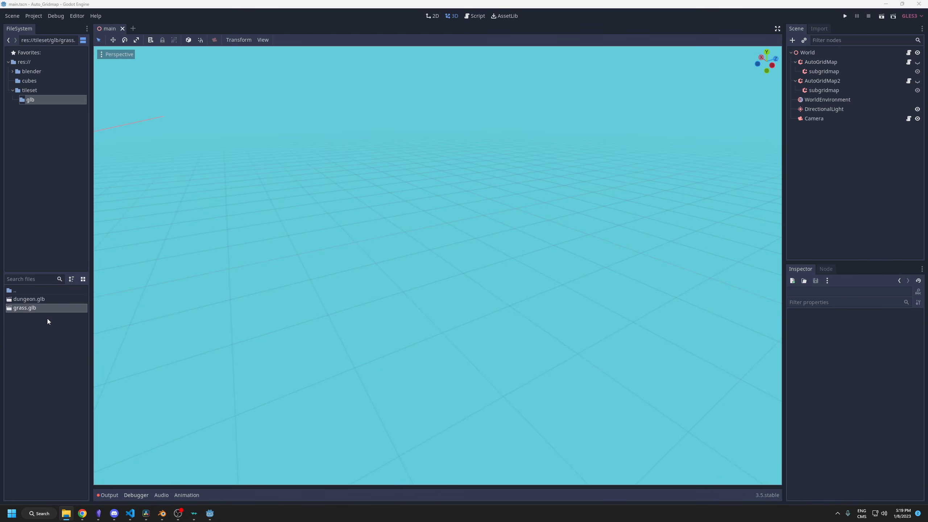
- Switch to Godot Engine, import grass_brick_tiles.glb into tileset/glb, and create a new scene with a 3D root node
drag(57, 335, 53, 333)
click(138, 29)
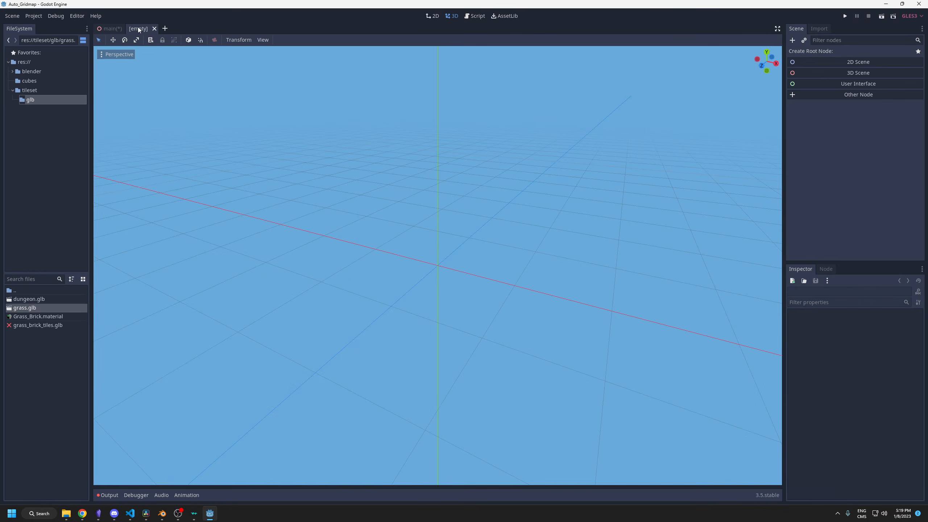
click(791, 73)
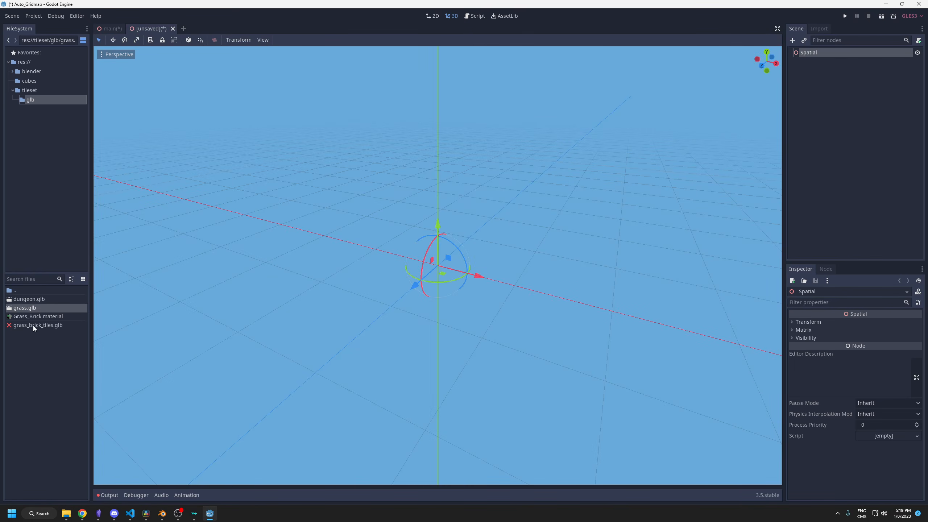
- Instance grass_brick_tiles.glb under the Spatial root and reset its translation to 0, 0, 0
drag(34, 325, 821, 57)
click(809, 323)
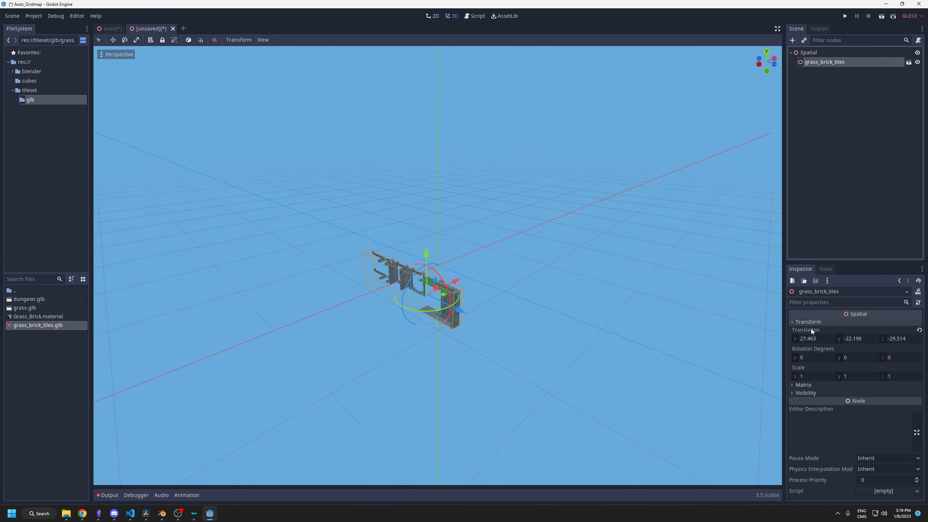
click(919, 330)
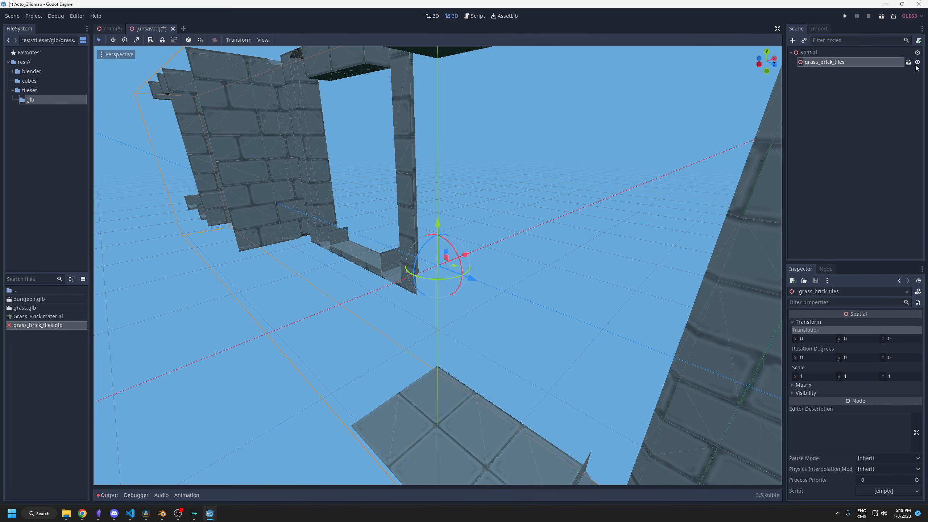
- Make the grass_brick_tiles instance local to the scene and inspect its wall tiles
right_click(825, 63)
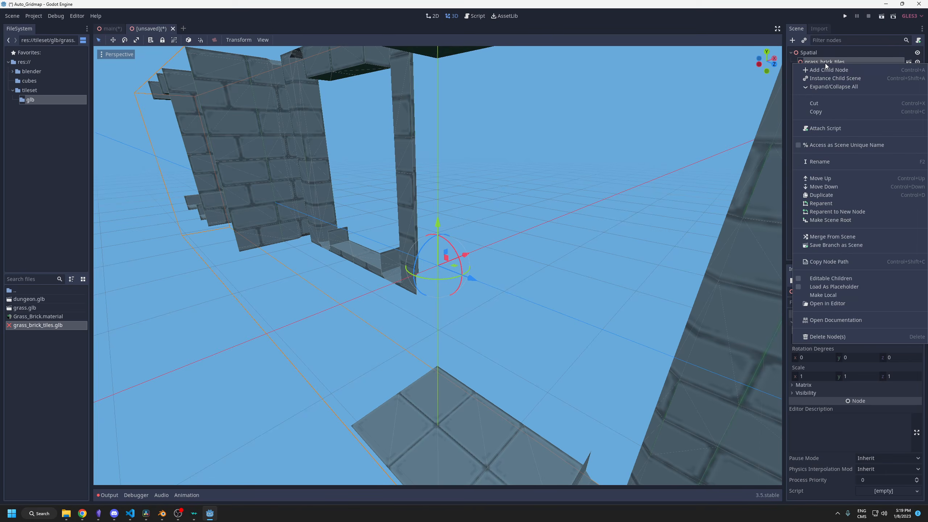
click(823, 295)
scroll(734, 298, down, 10)
middle_drag(716, 294, 633, 307)
scroll(269, 221, up, 8)
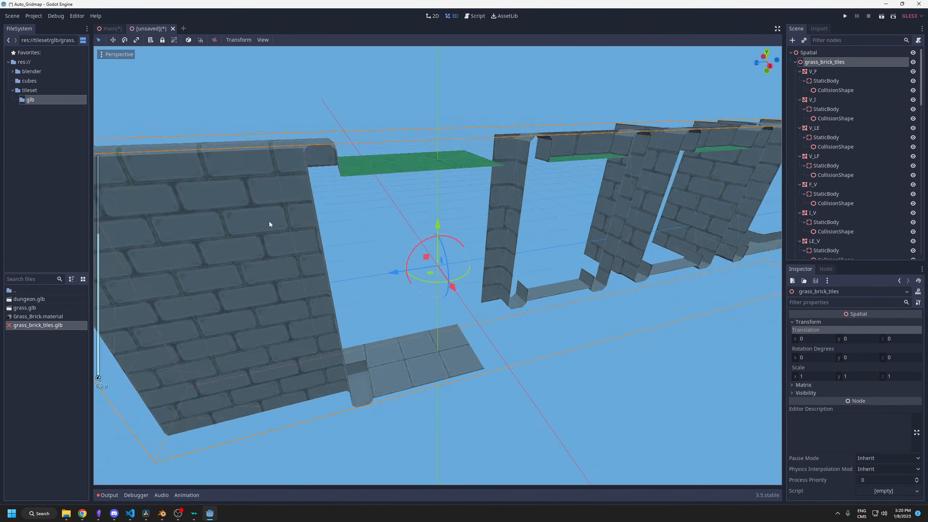
middle_drag(230, 224, 648, 274)
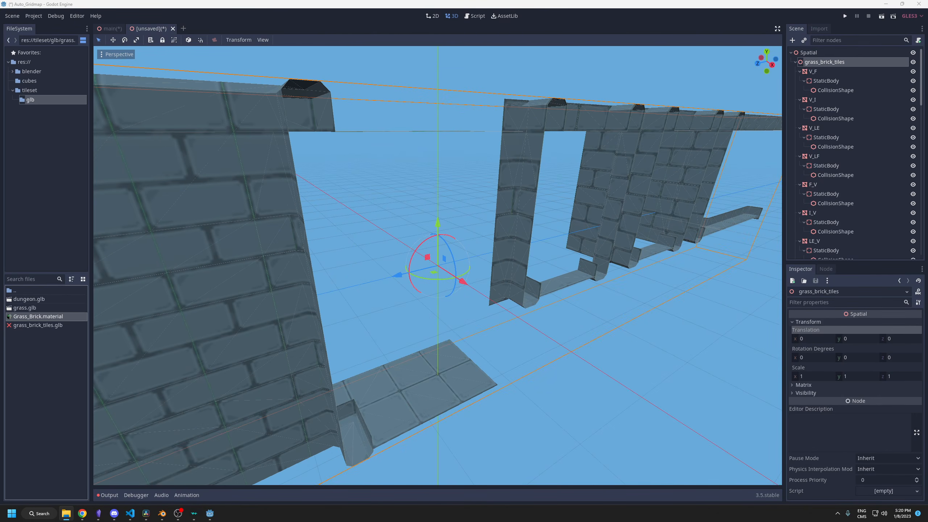
- Add 3d_tile_brick_grass.png to the glb folder and reimport it with the 2D Pixel preset
drag(52, 344, 51, 344)
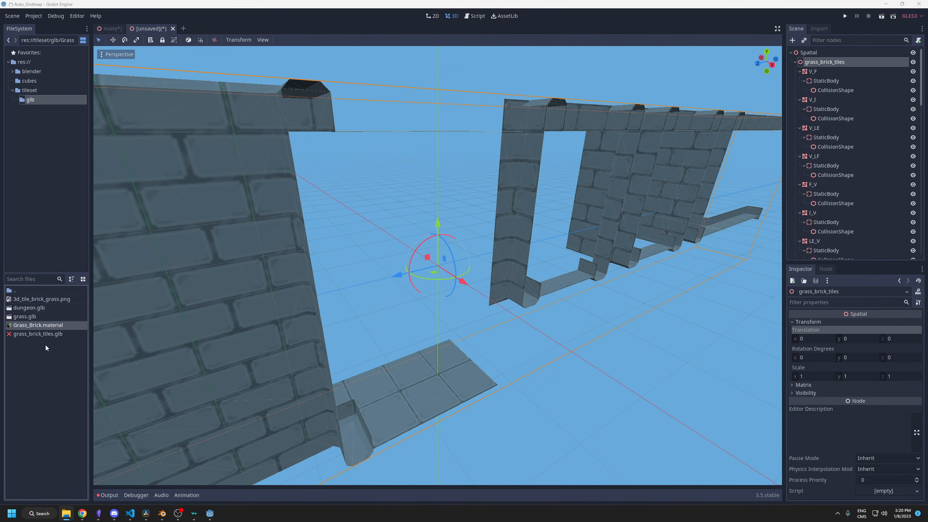
click(49, 301)
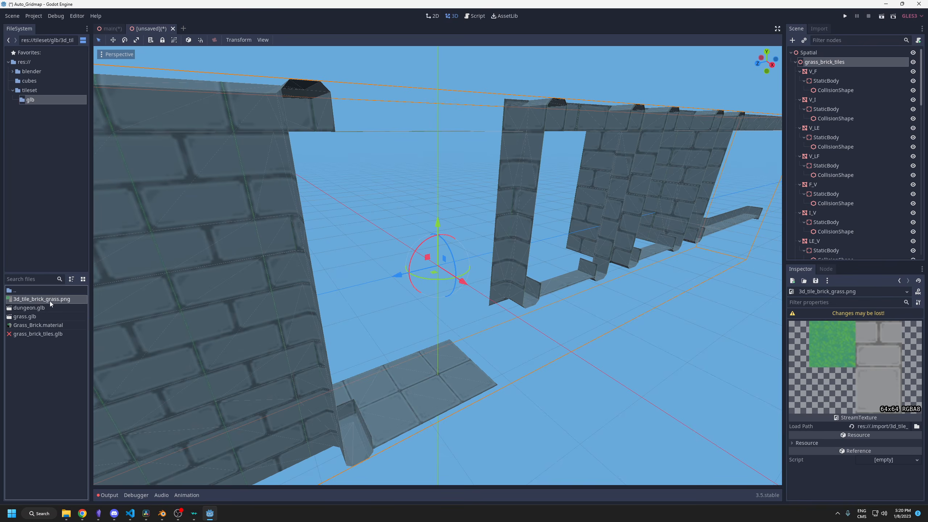
click(819, 29)
click(913, 62)
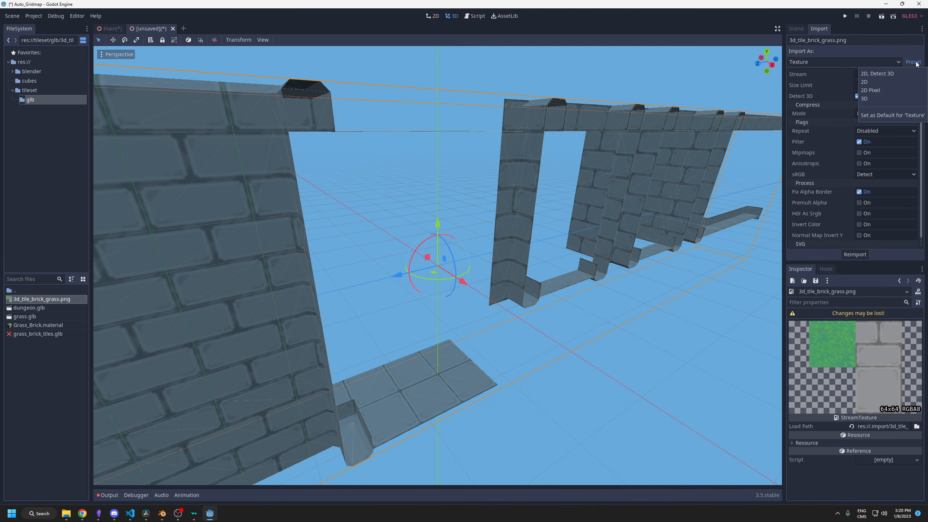
click(873, 93)
click(845, 255)
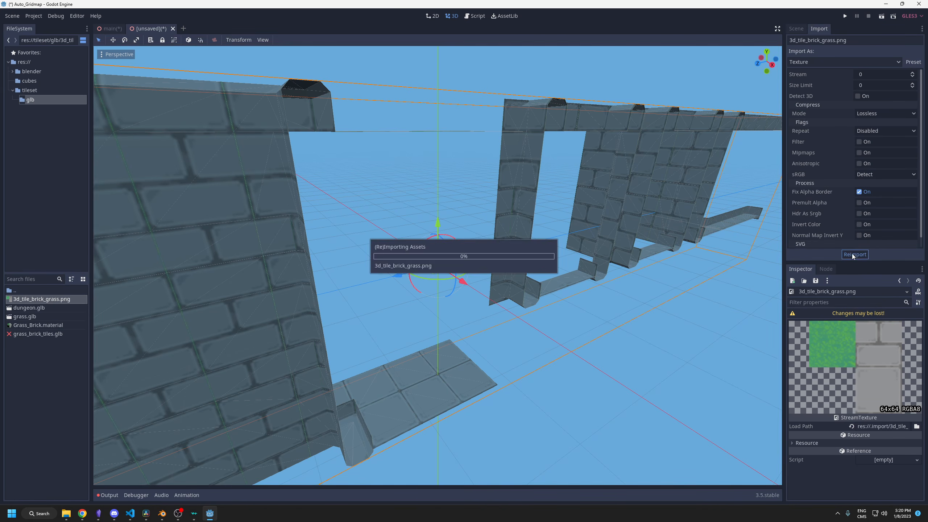
- Assign 3d_tile_brick_grass.png as the albedo texture of Grass_Brick.material
click(30, 325)
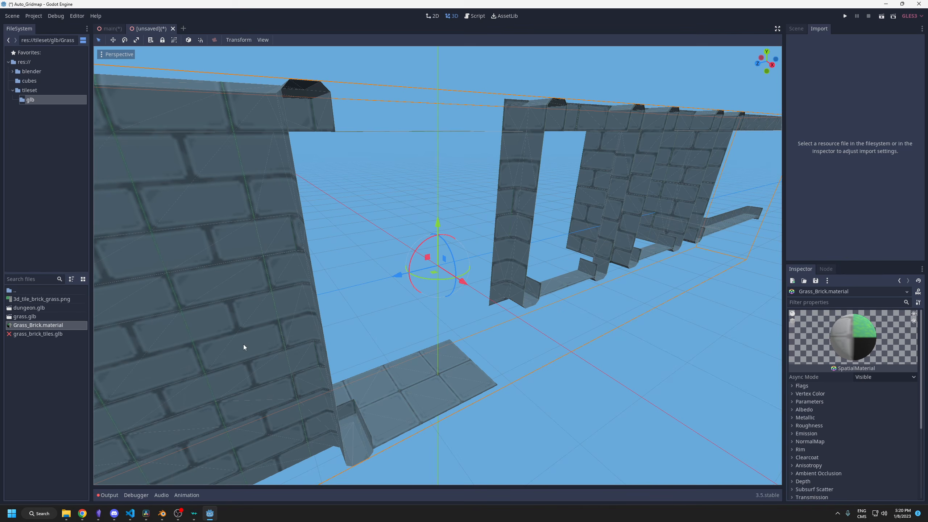
click(809, 409)
scroll(809, 409, down, 3)
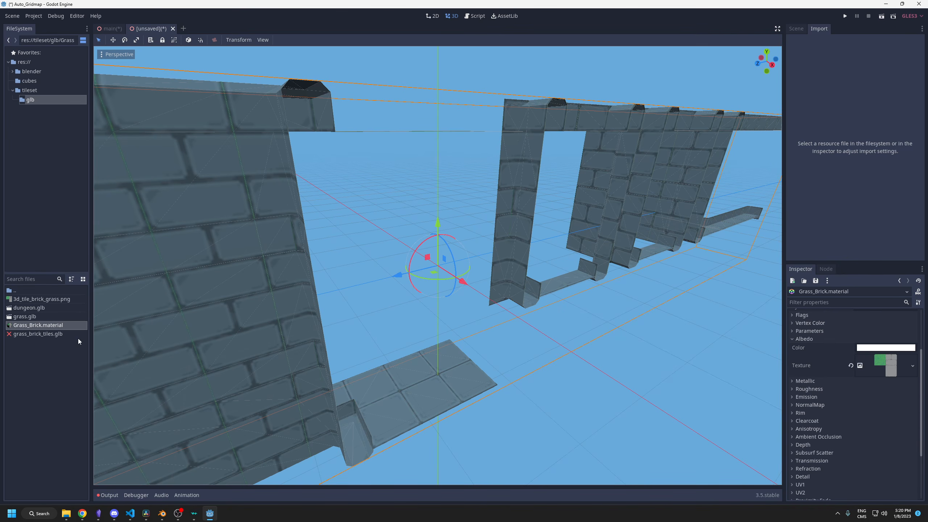
click(33, 299)
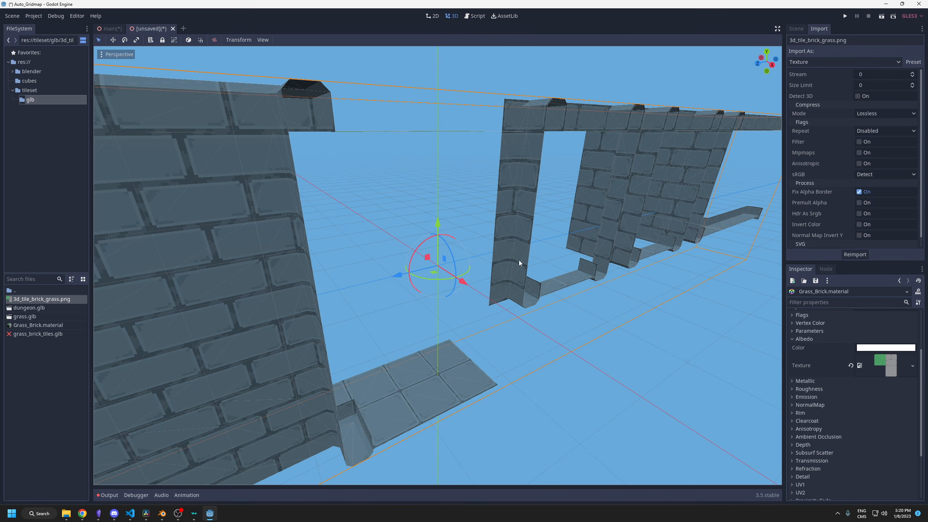
- Make the grass_brick_tiles node the scene root and delete the leftover Spatial node
click(796, 29)
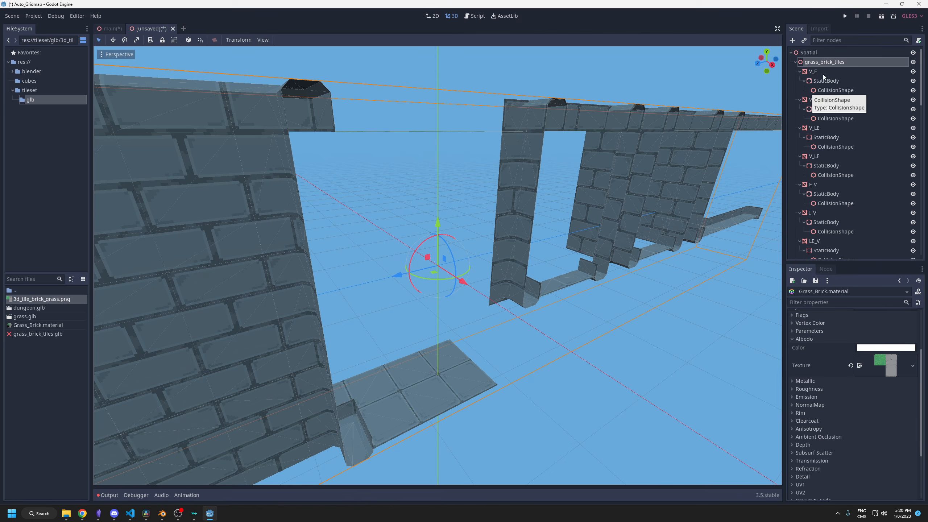
double_click(808, 63)
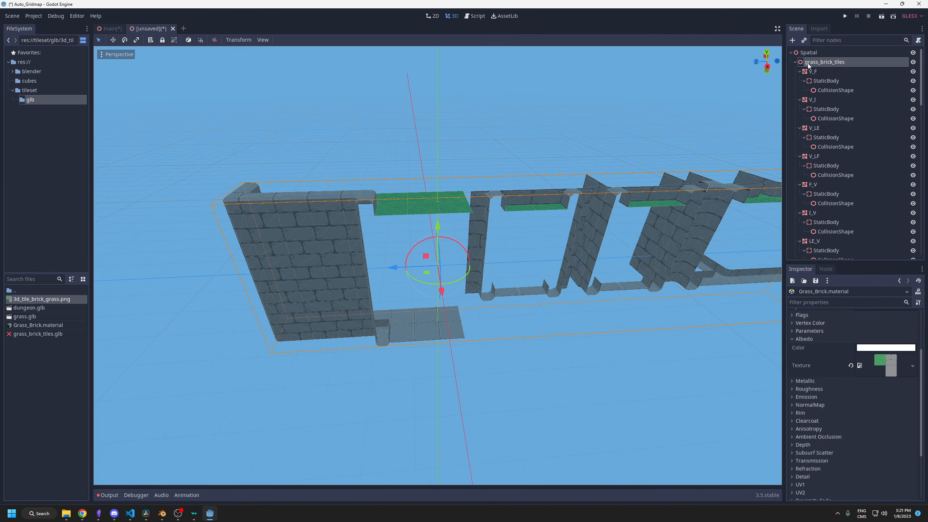
right_click(819, 63)
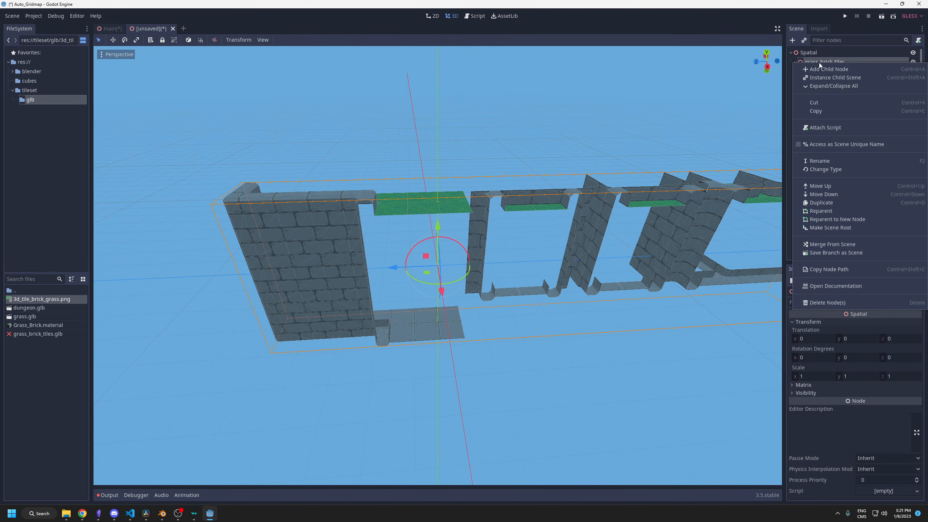
click(822, 228)
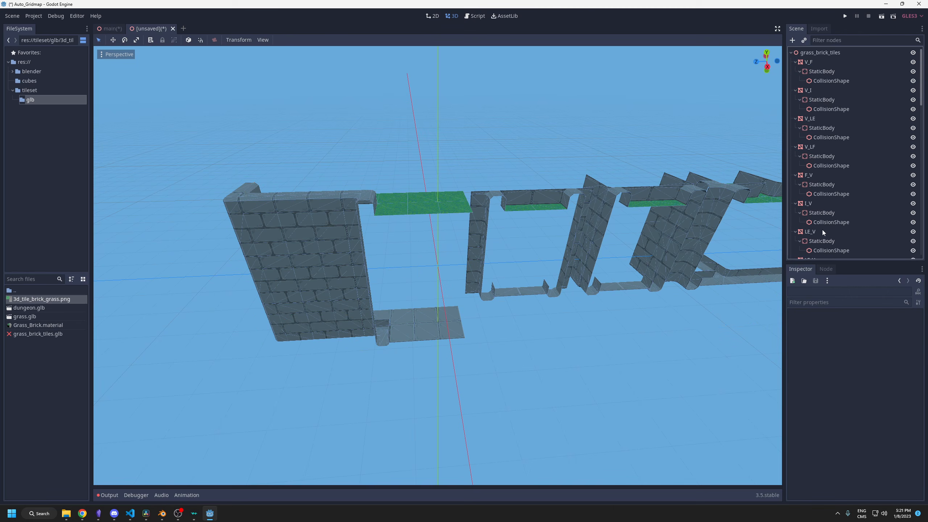
scroll(809, 227, down, 5)
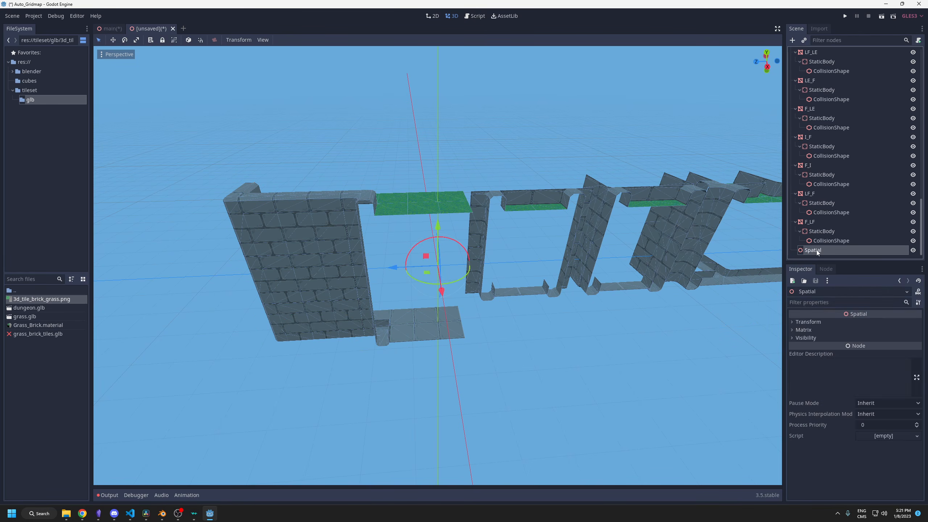
right_click(817, 251)
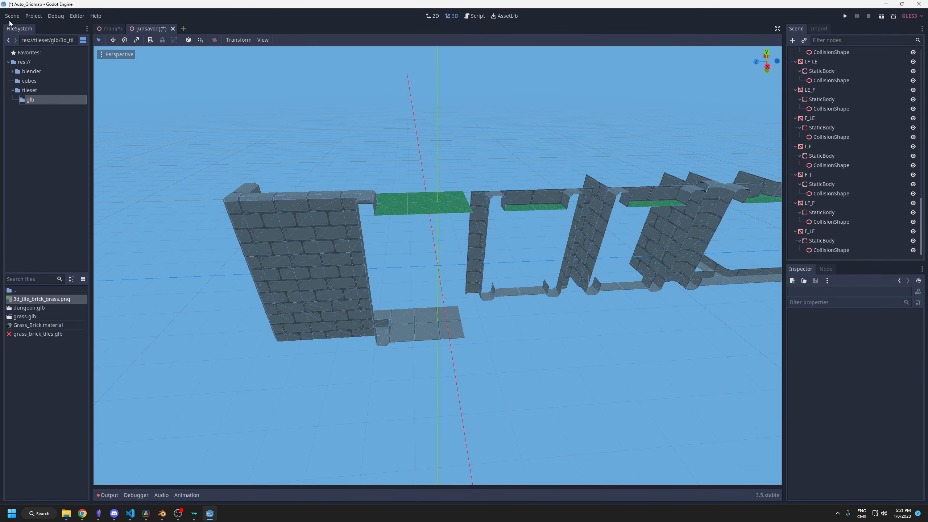
- Export the current scene as a MeshLibrary named grass_brick in res://tileset
click(12, 17)
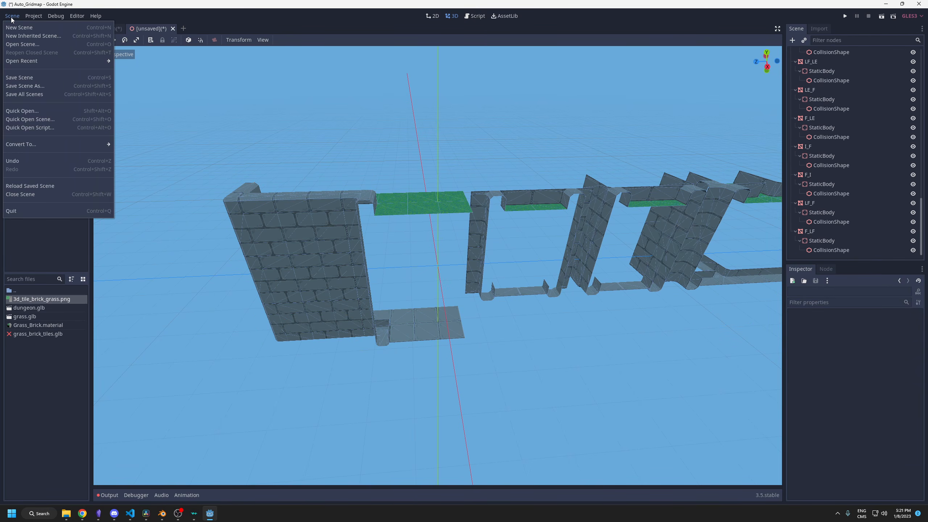
mouse_move(47, 145)
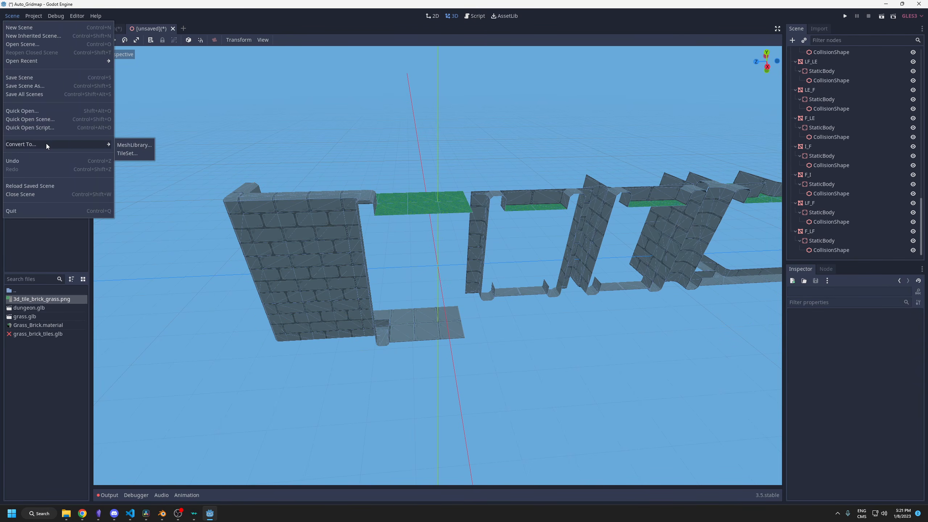
click(134, 145)
double_click(272, 110)
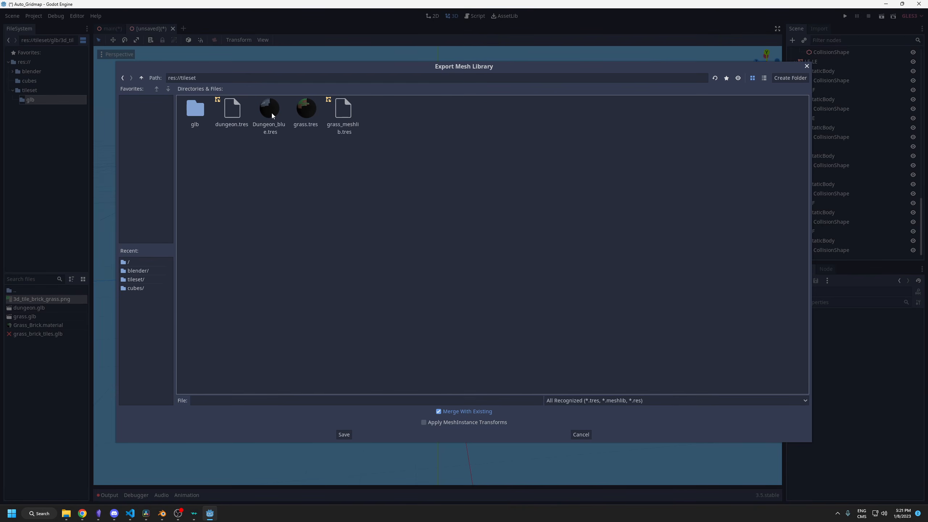
click(271, 401)
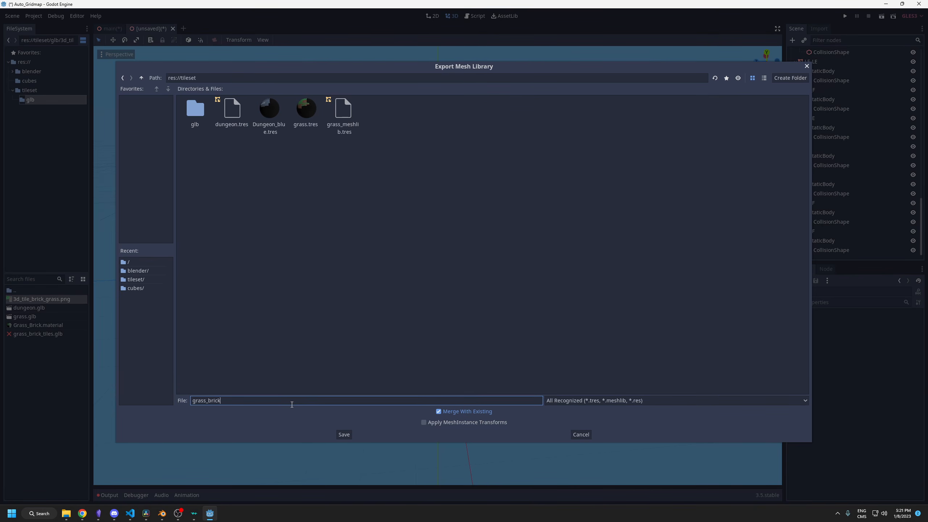
click(343, 434)
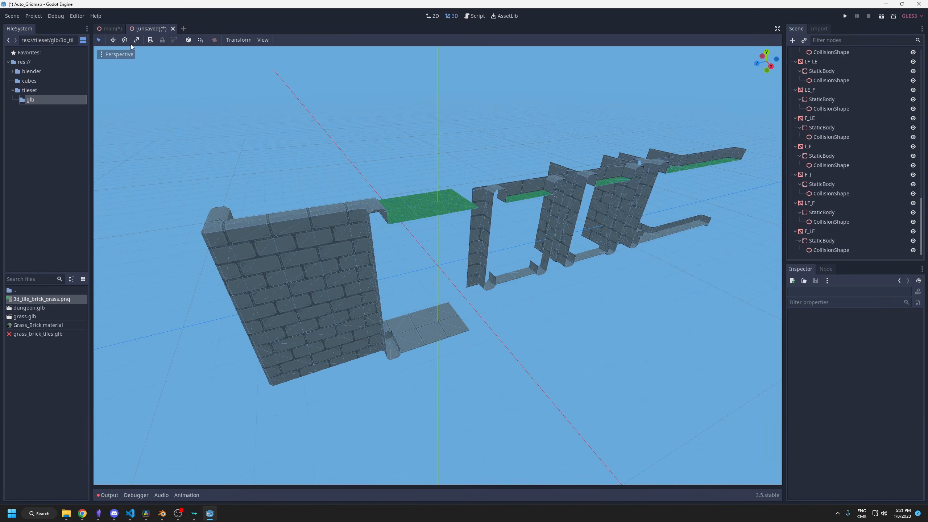
- Add another AutoGridMap node as a child of World in the main scene
click(111, 29)
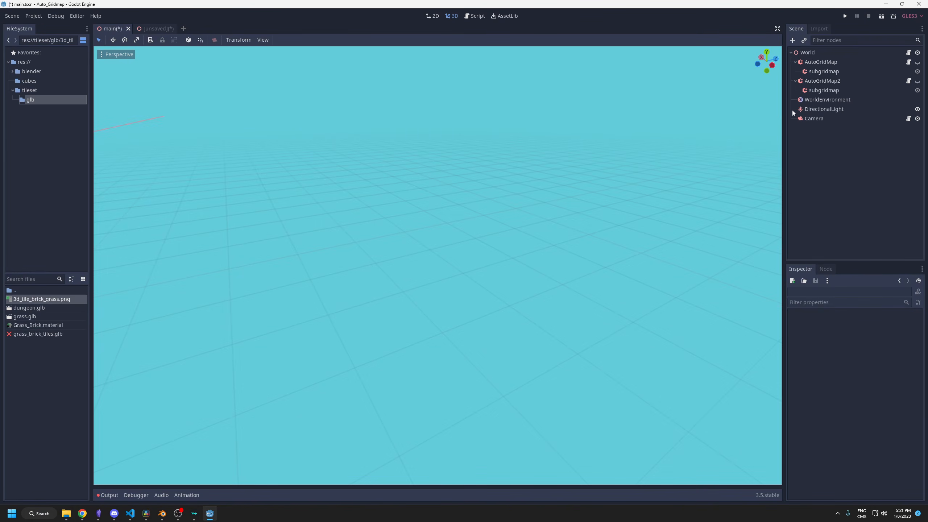
right_click(805, 53)
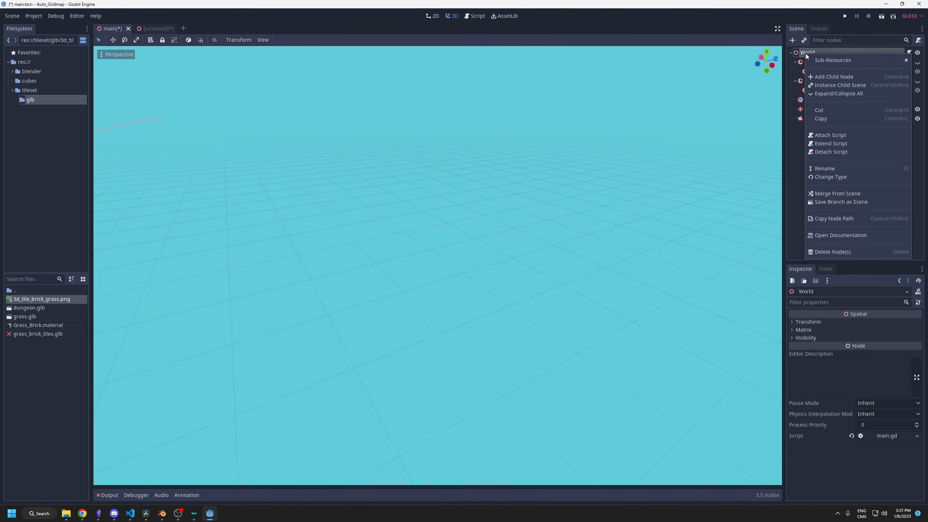
click(832, 77)
double_click(426, 199)
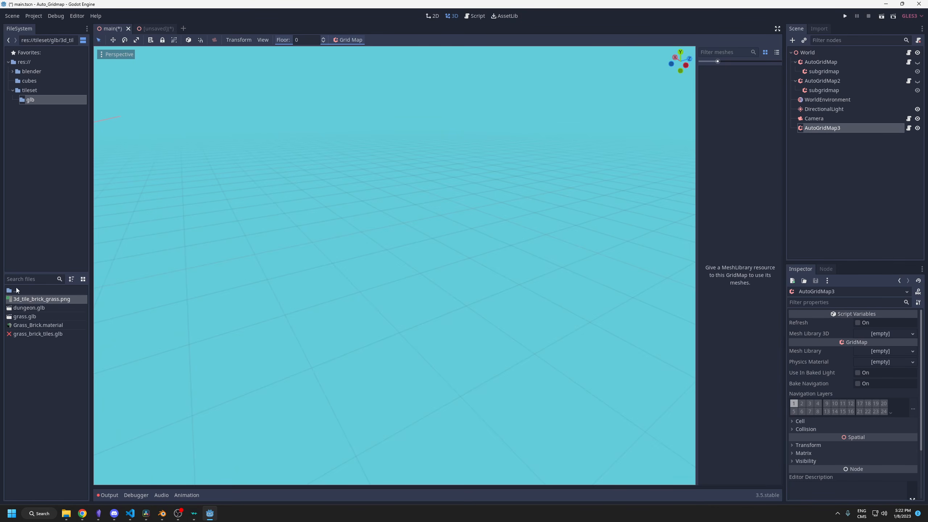
- Assign grass_brick.tres as AutoGridMap3's Mesh Library 3D and point_meshlib.tres as its Mesh Library, and trigger Refresh
click(27, 91)
drag(40, 361, 865, 334)
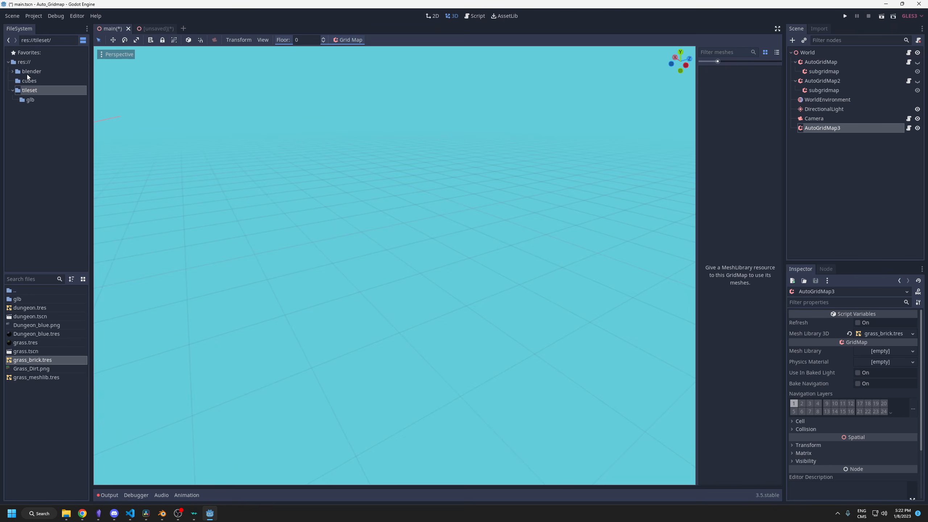
click(26, 61)
drag(26, 359, 869, 351)
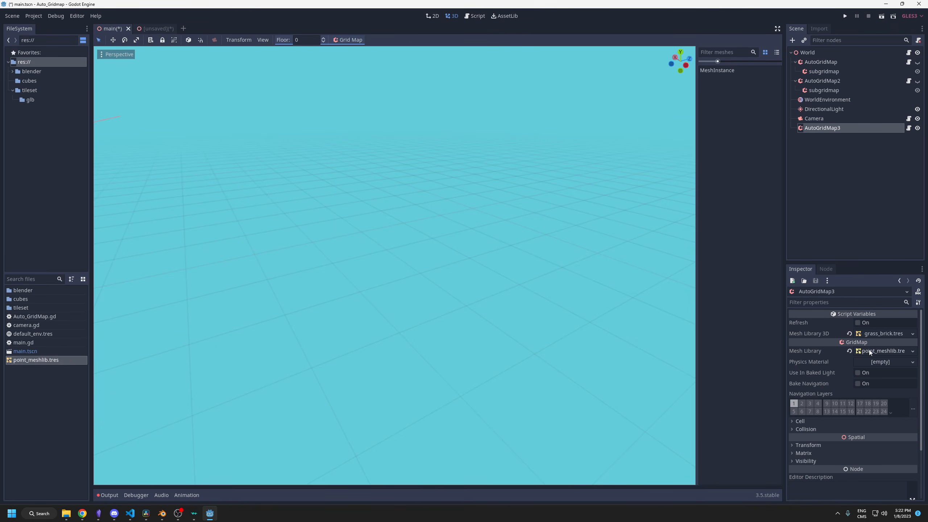
click(858, 323)
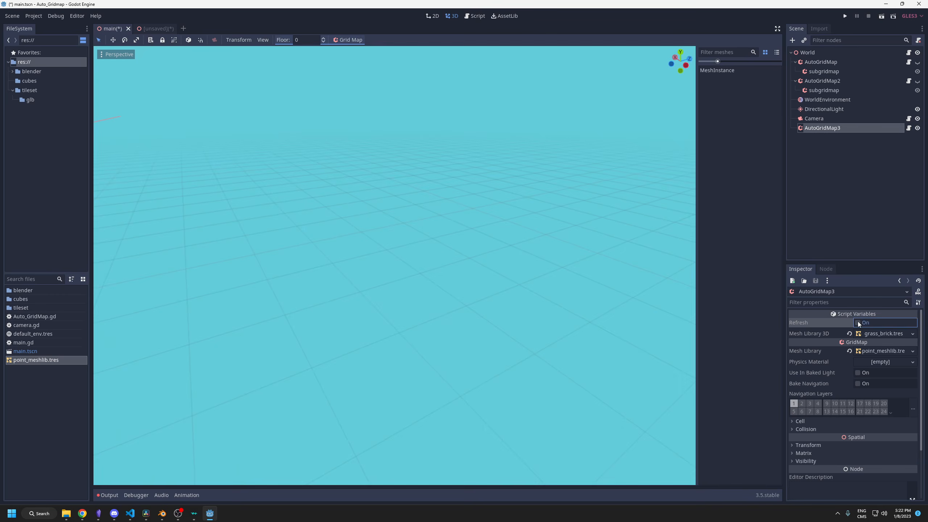
- Paint several separate test wall blocks on AutoGridMap3 with the MeshInstance tile
click(721, 72)
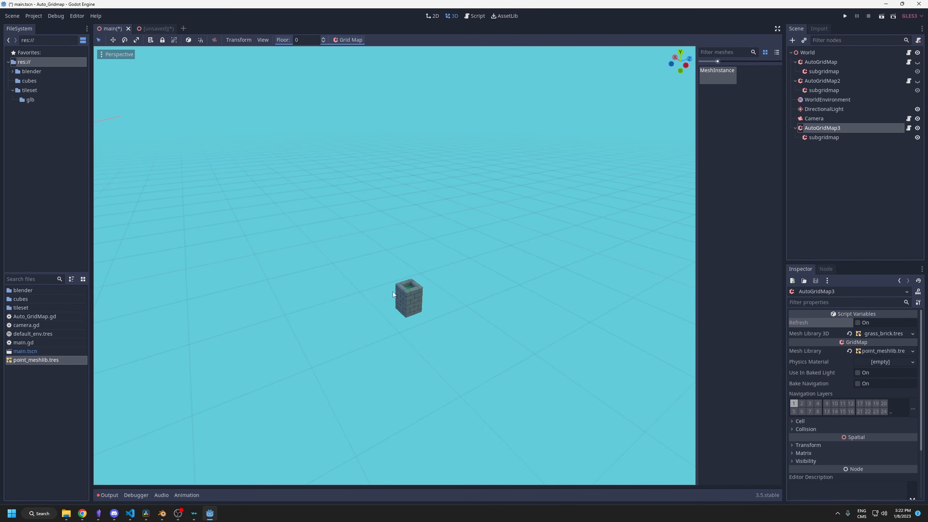
drag(376, 321, 331, 335)
drag(370, 349, 425, 360)
click(446, 342)
scroll(420, 366, up, 5)
mouse_move(390, 393)
middle_down()
mouse_move(412, 371)
mouse_move(434, 306)
mouse_move(460, 351)
mouse_move(538, 371)
middle_up()
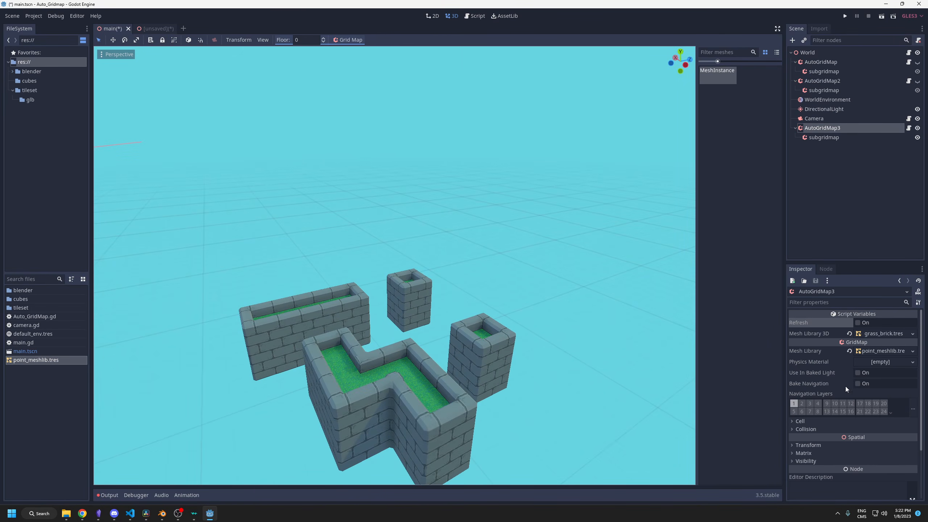
- Set AutoGridMap3's cell size to 4 on the X, Y and Z axes
click(805, 422)
scroll(811, 422, down, 2)
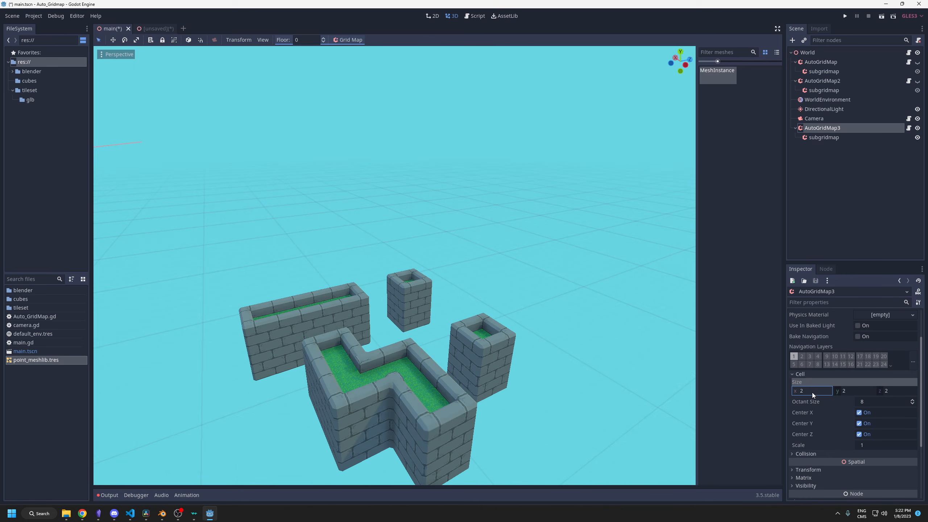
text(4)
click(851, 390)
text(4)
click(884, 389)
text(4)
key(Return)
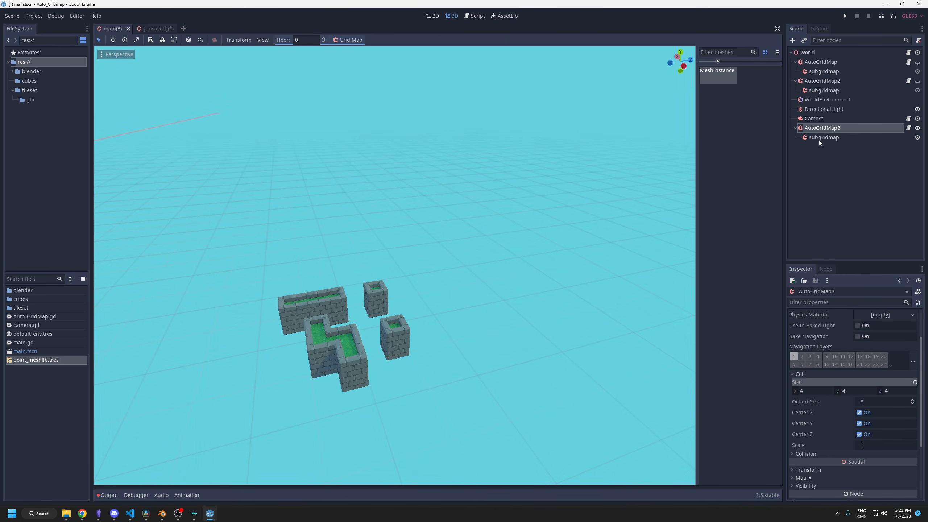
- Set the cell size of AutoGridMap3's subgridmap to 2 on the X, Y and Z axes
click(819, 138)
click(800, 392)
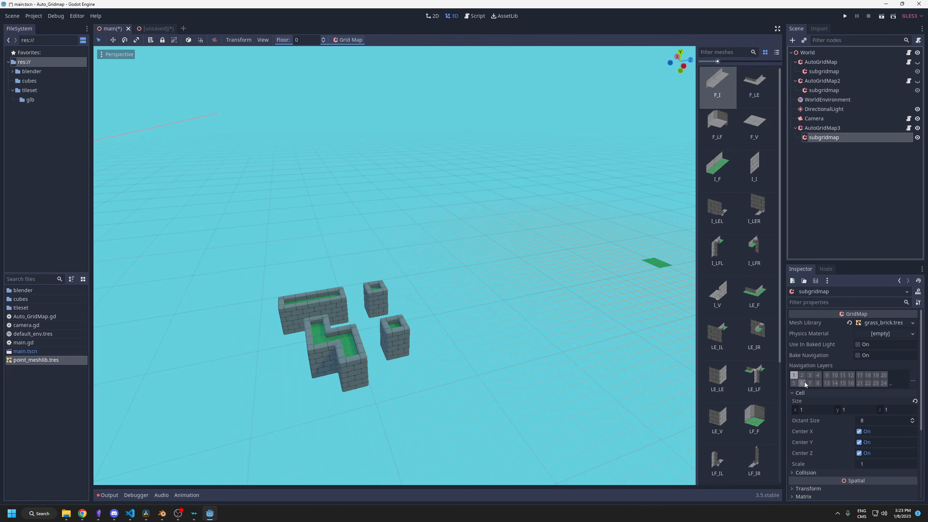
click(813, 408)
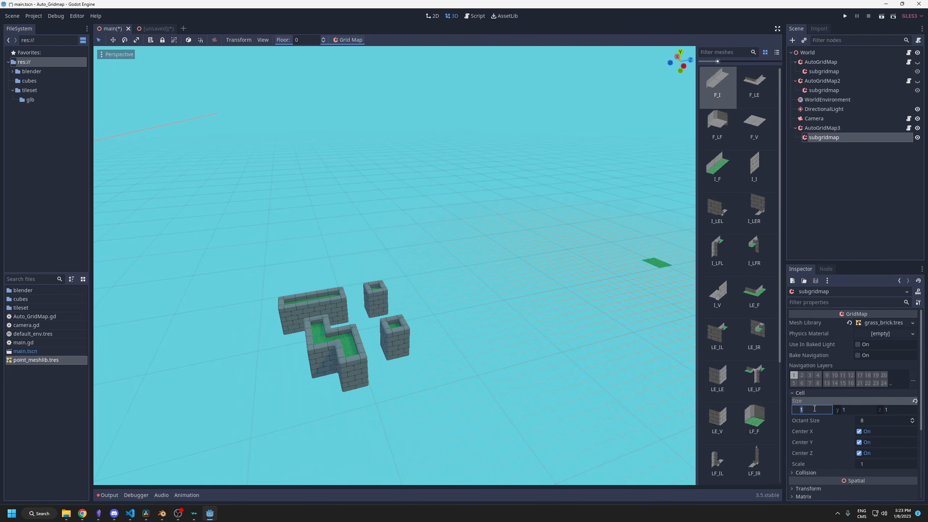
text(2)
click(844, 410)
text(2)
click(889, 410)
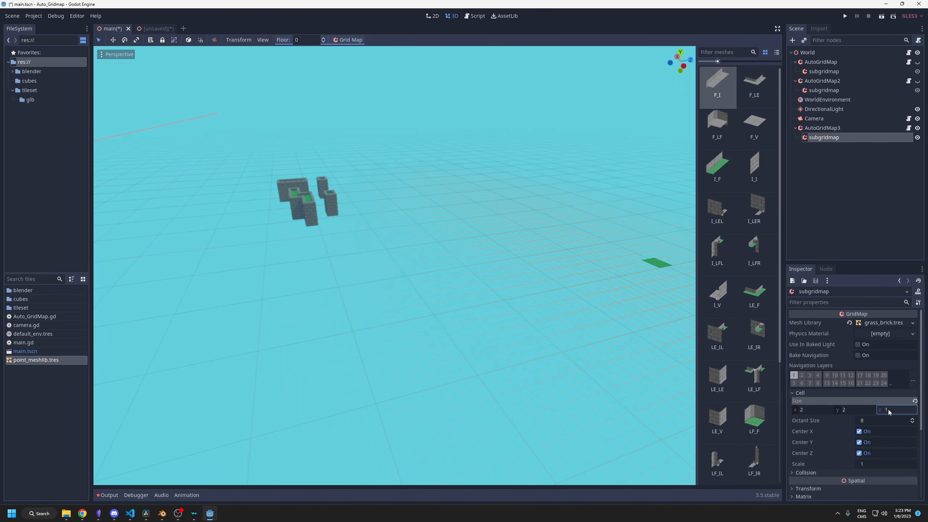
text(2)
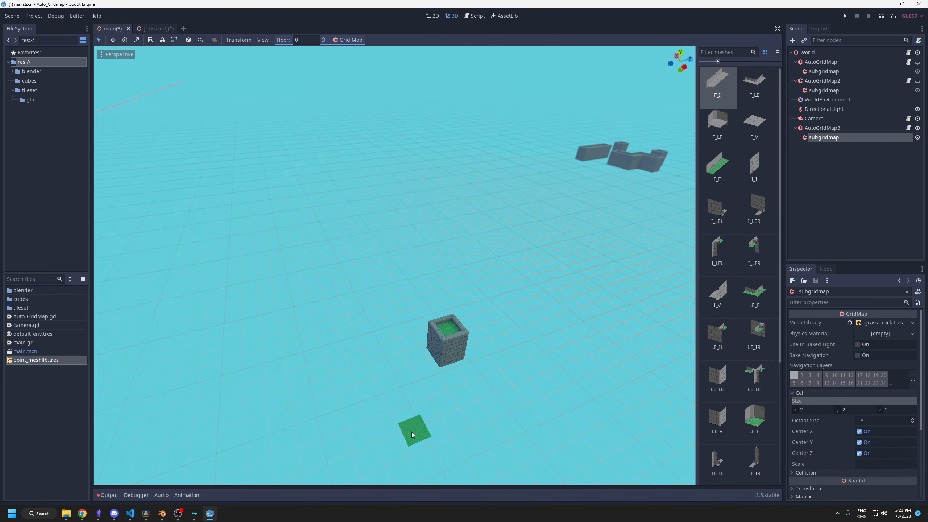
- Clear the painted test cells from both the subgridmap and its parent AutoGridMap3
shift+drag(412, 435, 651, 112)
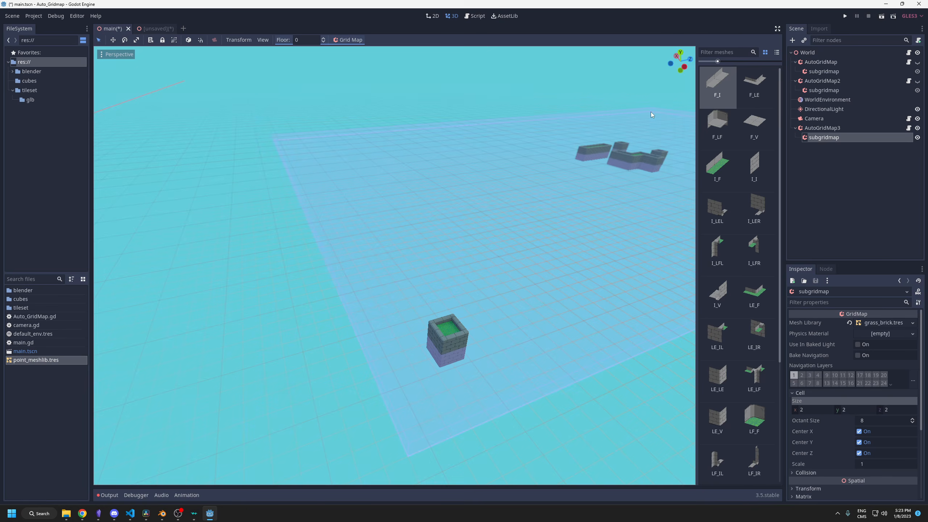
click(349, 40)
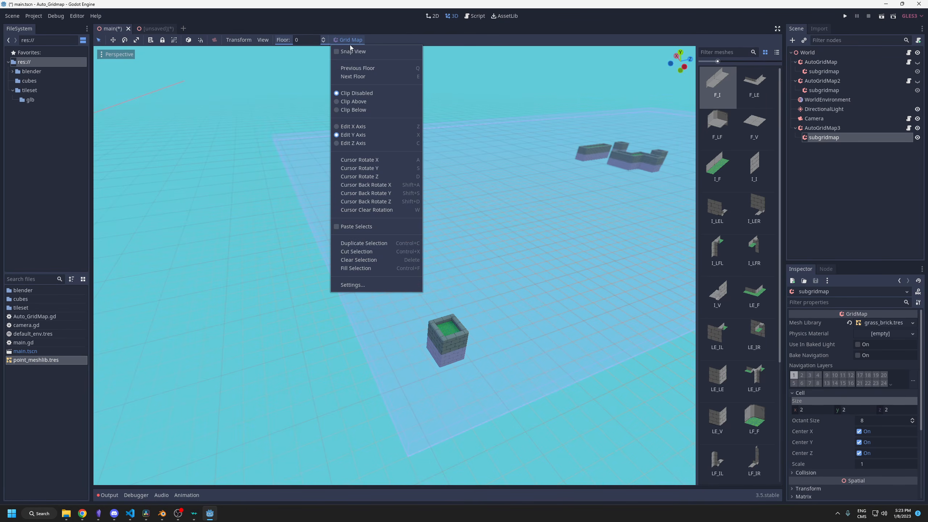
click(372, 260)
click(819, 129)
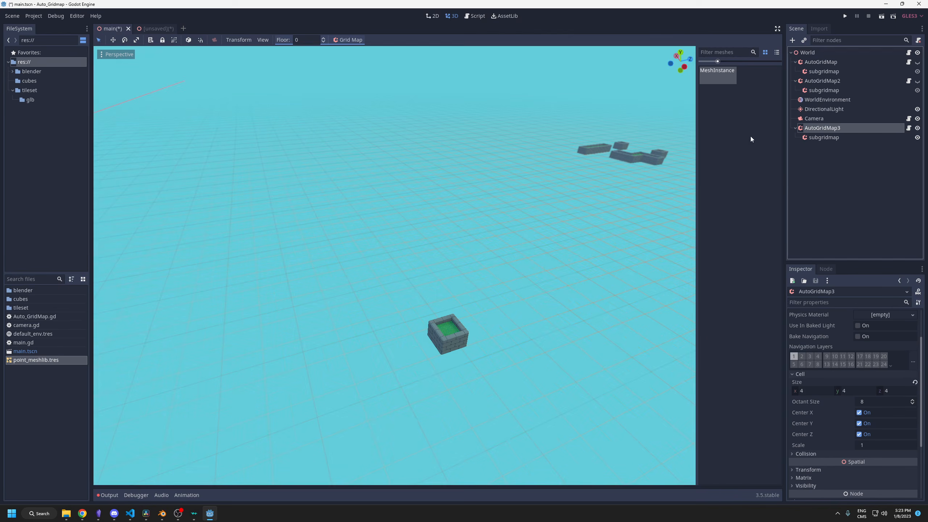
shift+drag(628, 128, 379, 226)
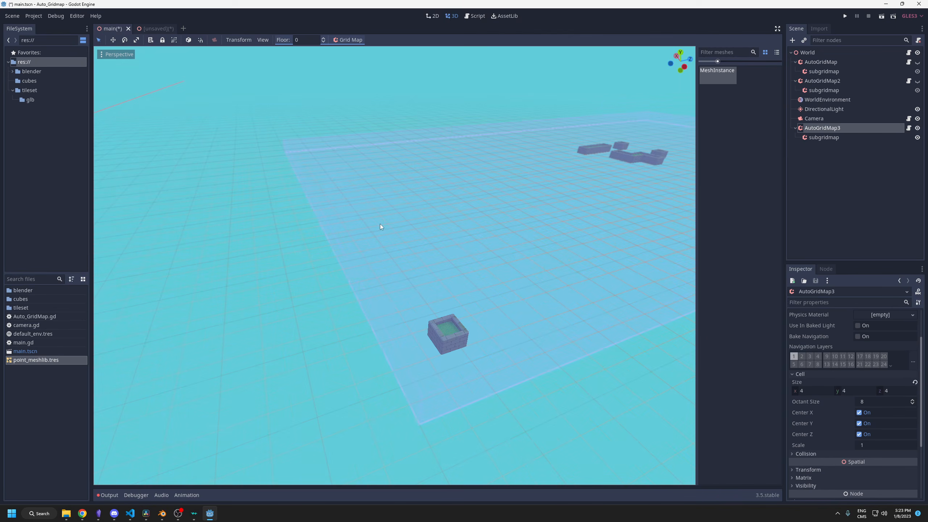
click(349, 40)
click(367, 260)
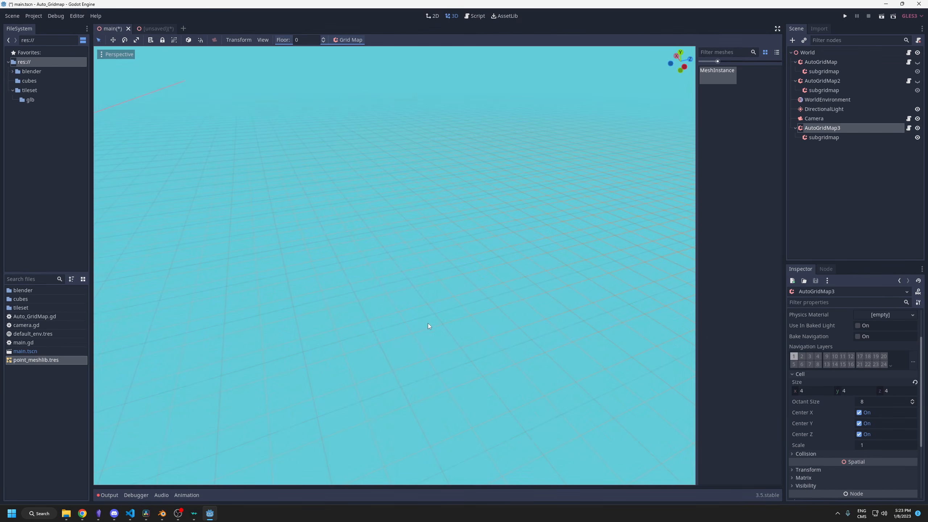
- Paint a branching brick-and-grass wall layout on floor 0 of AutoGridMap3
drag(380, 330, 405, 335)
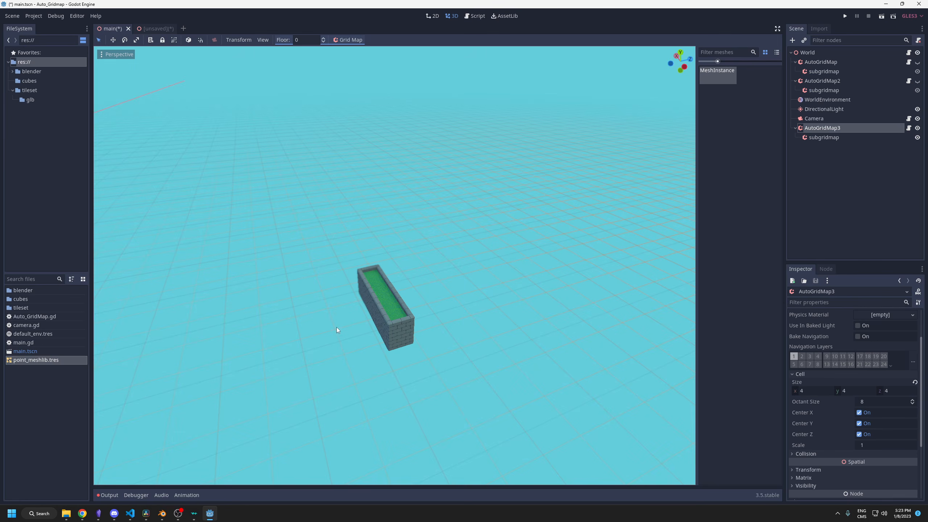
drag(336, 327, 306, 337)
scroll(263, 382, up, 8)
mouse_move(262, 382)
middle_down()
mouse_move(367, 334)
mouse_move(433, 345)
middle_up()
scroll(435, 342, up, 8)
scroll(477, 371, down, 5)
mouse_move(477, 371)
middle_down()
mouse_move(454, 333)
mouse_move(391, 326)
mouse_move(398, 331)
middle_up()
drag(398, 331, 340, 178)
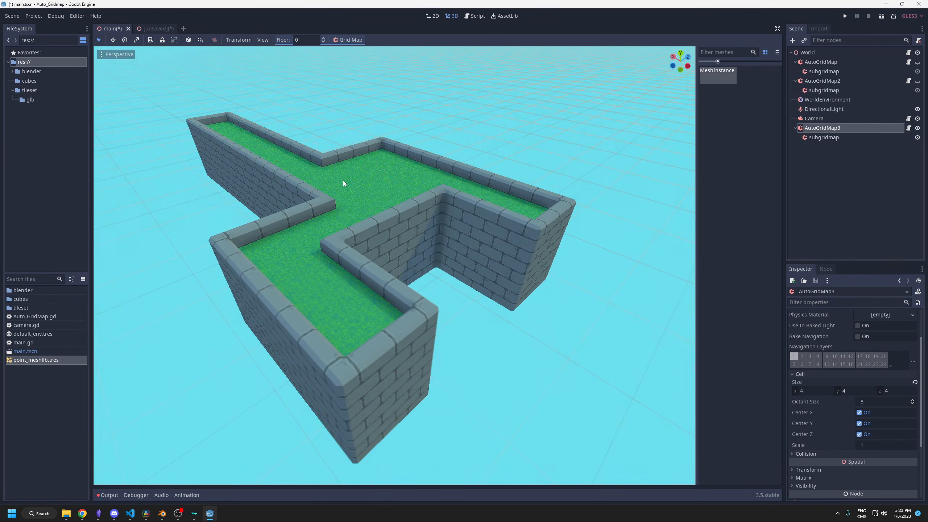
- Move up to floor 1 and paint a second level of wall blocks behind the lower layout
key(e)
click(409, 148)
drag(432, 155, 562, 183)
- Move up to floor 2 and paint a branching top level that overhangs the floors below
key(e)
drag(402, 109, 592, 194)
scroll(592, 193, down, 5)
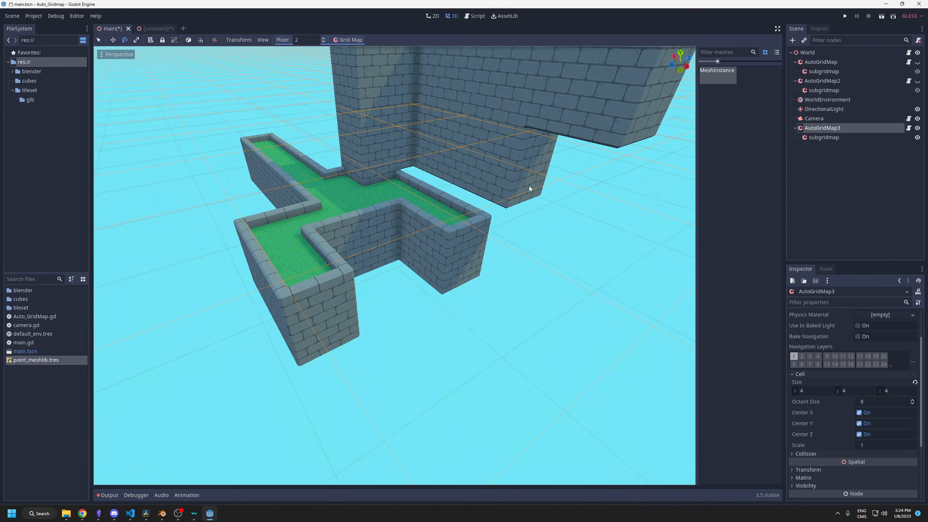
mouse_move(581, 192)
middle_down()
mouse_move(587, 203)
mouse_move(560, 164)
middle_up()
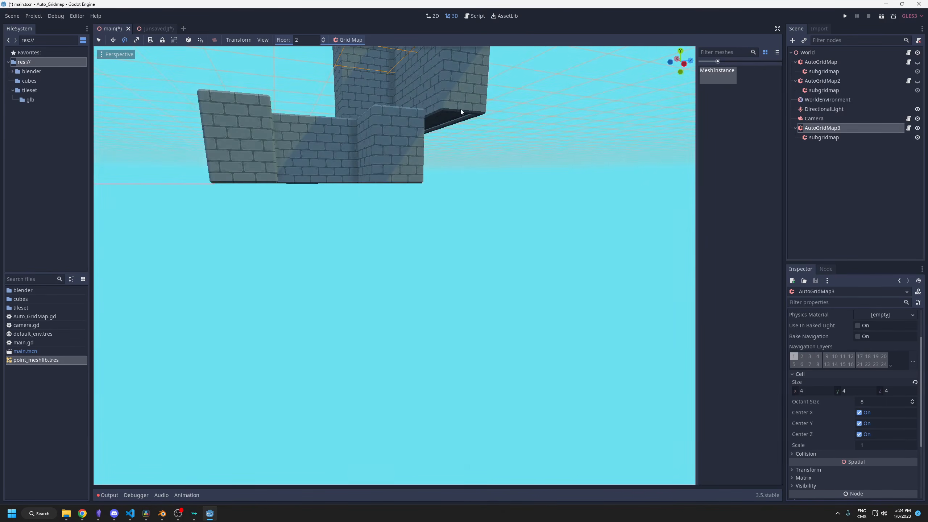
middle_drag(460, 109, 511, 233)
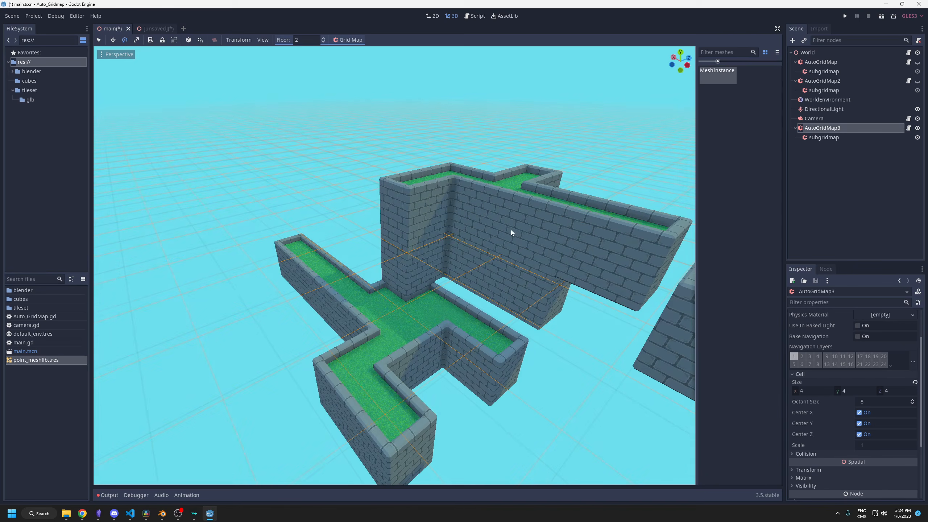
mouse_move(464, 247)
mouse_down()
mouse_move(352, 290)
mouse_move(460, 247)
mouse_up()
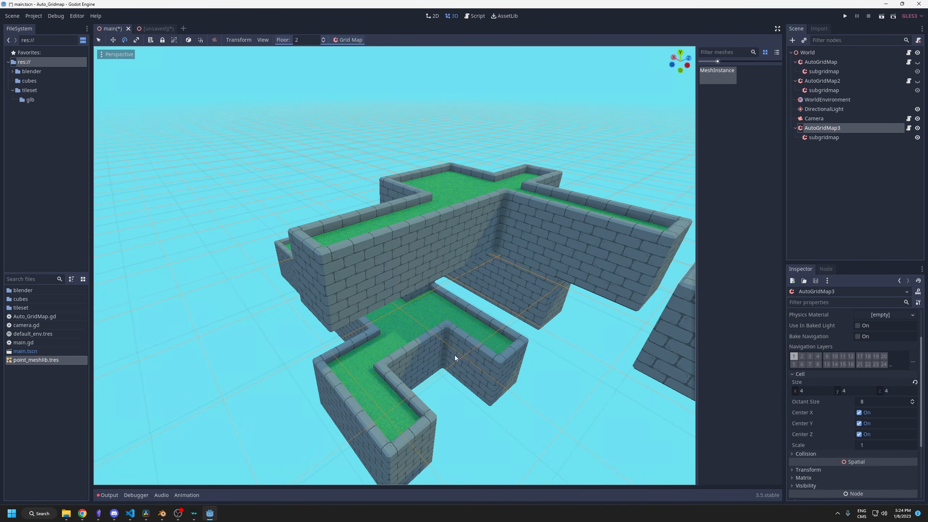
middle_drag(463, 351, 397, 329)
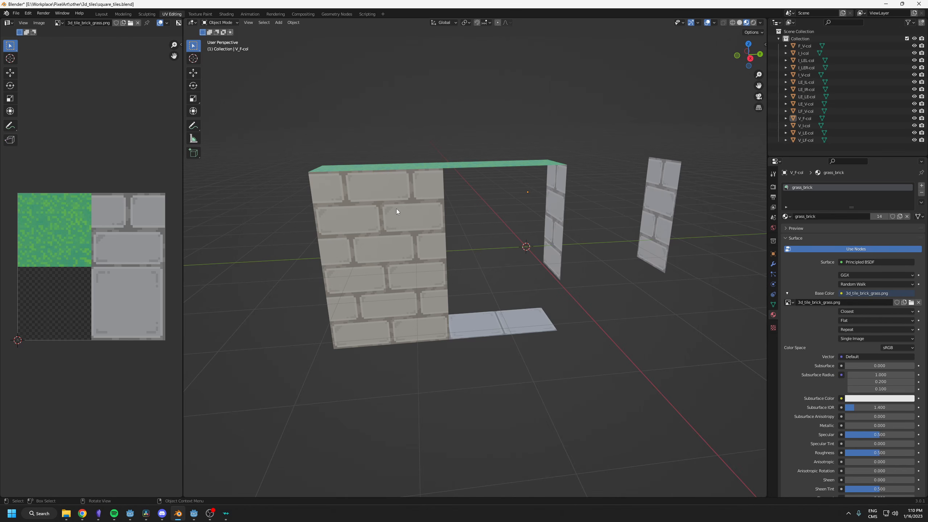
- Extrude the front corner vertex of the V_LF-col grass tile downward along the adjoining brick wall's side edge
drag(312, 128, 677, 355)
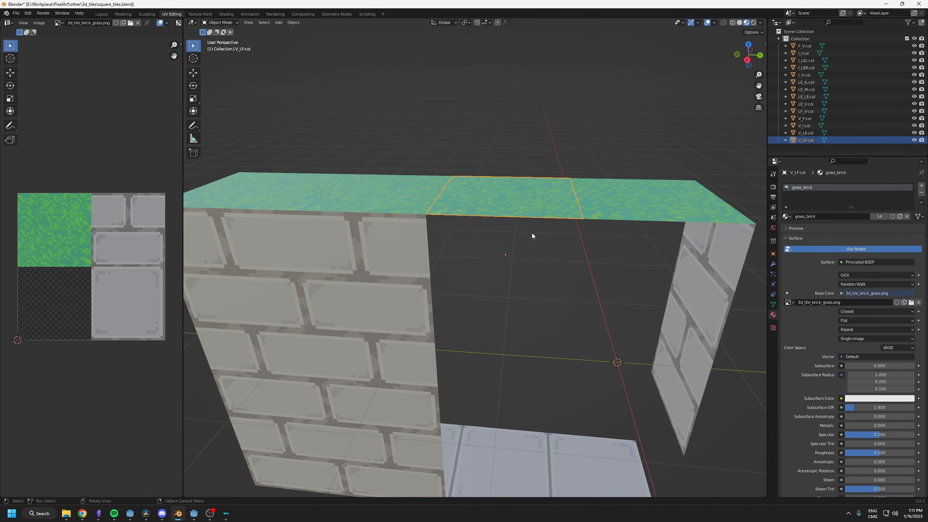
click(610, 214)
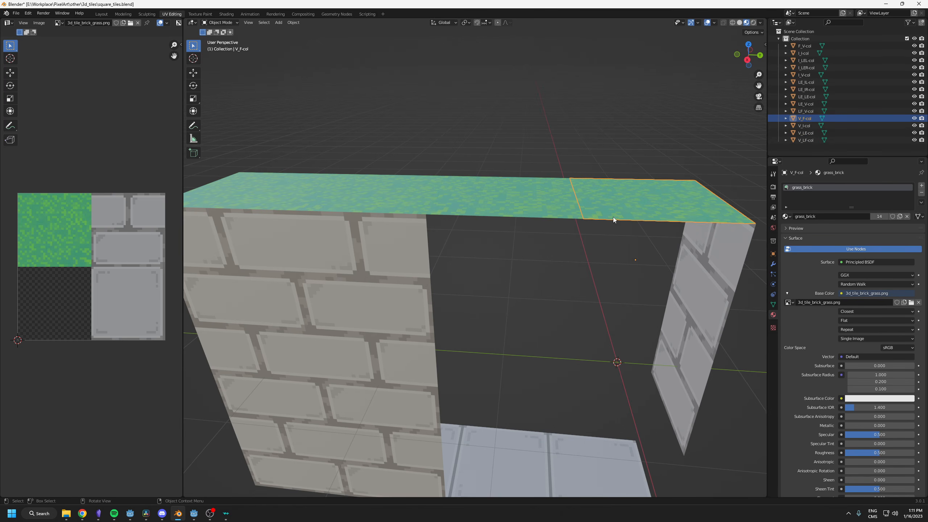
click(494, 205)
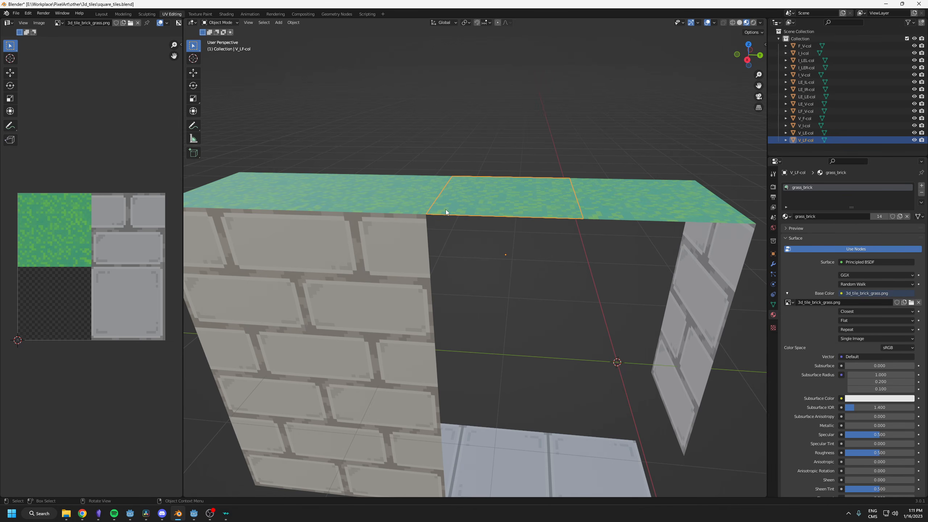
key(Tab)
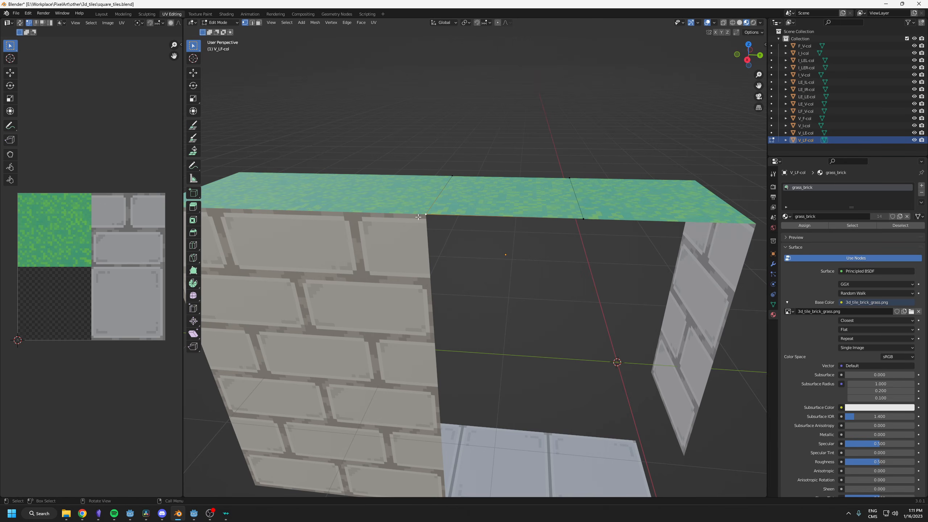
key(g)
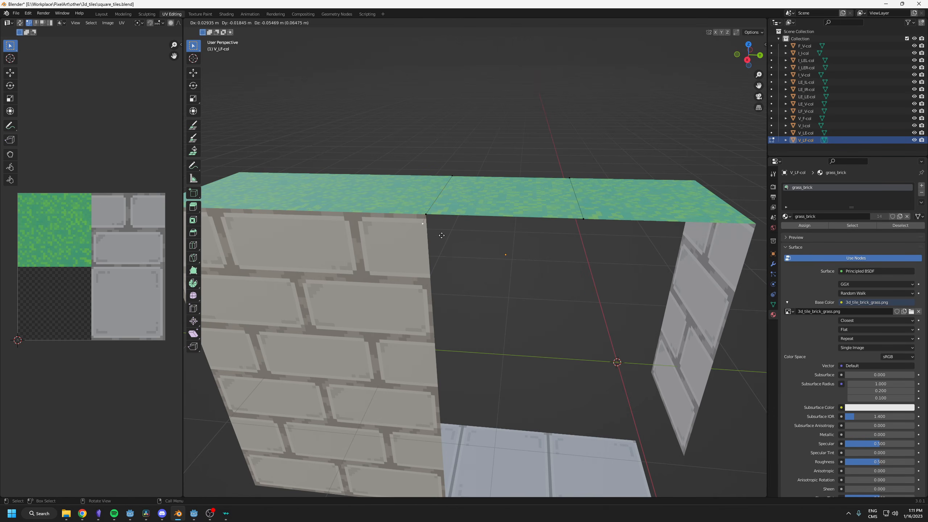
click(489, 321)
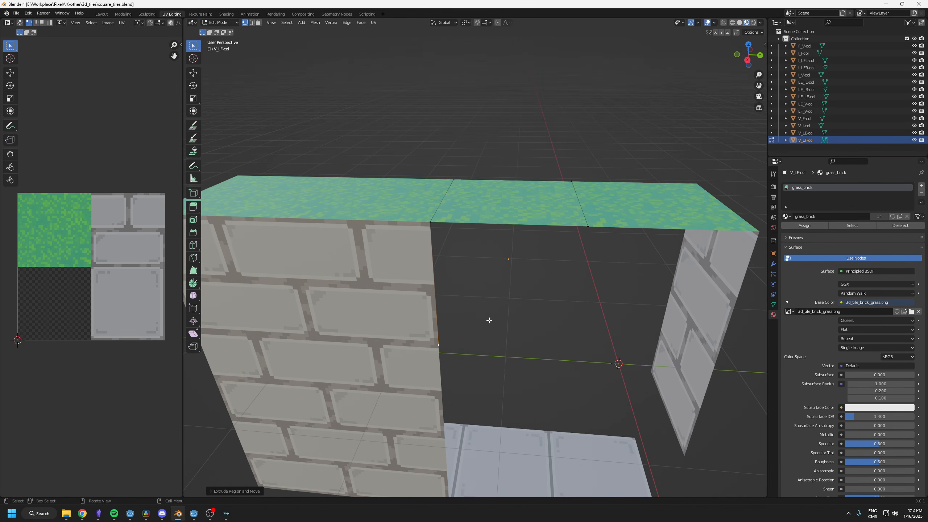
middle_drag(490, 320, 448, 270)
key(Tab)
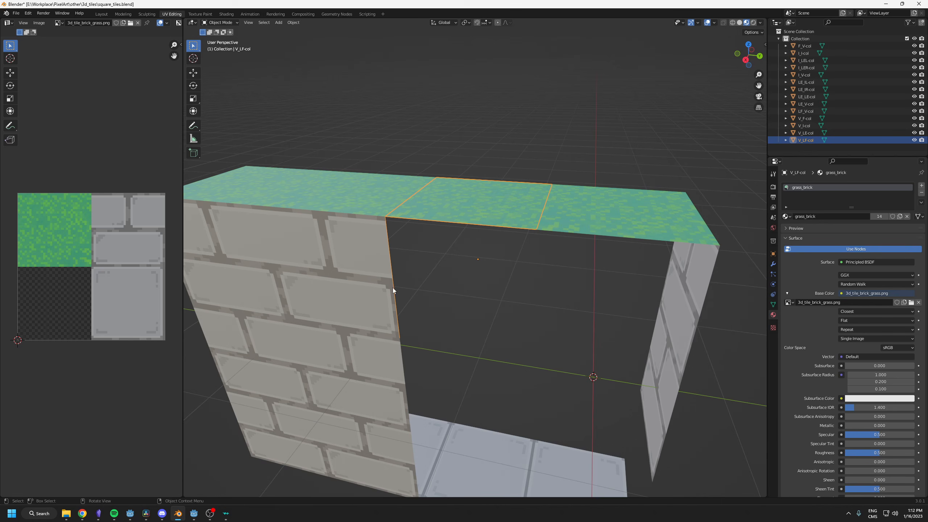
- Remove the vertex extruded from the V_LF-col tile and return to object mode
key(Tab)
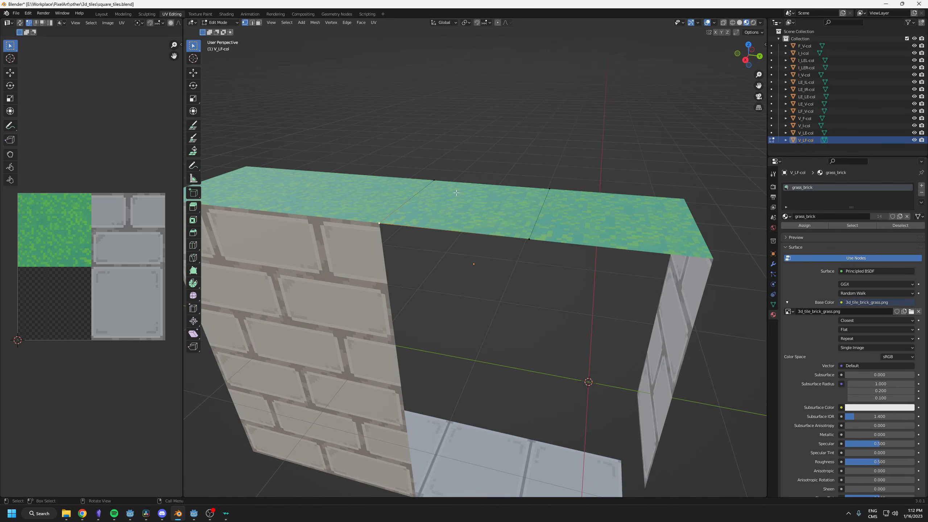
right_click(497, 262)
click(466, 249)
key(Tab)
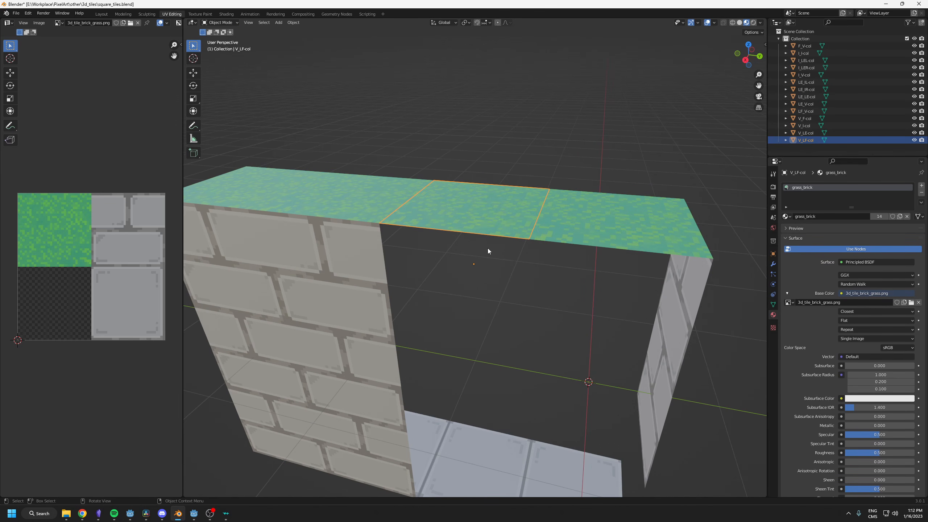
- Try adding a vertical loop cut through V_I-col and moving its front-edge vertex down, and undo both changes
middle_drag(487, 246, 487, 269)
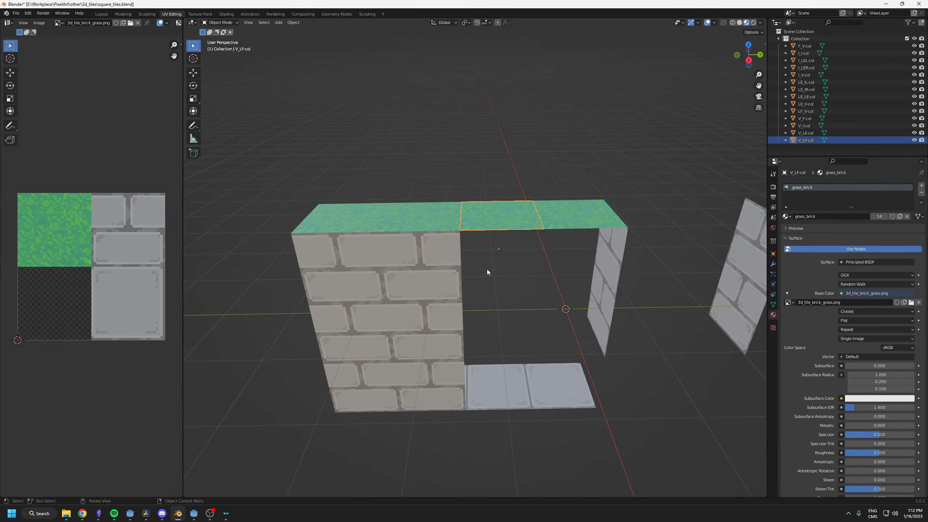
scroll(394, 285, up, 3)
click(393, 283)
scroll(445, 298, up, 2)
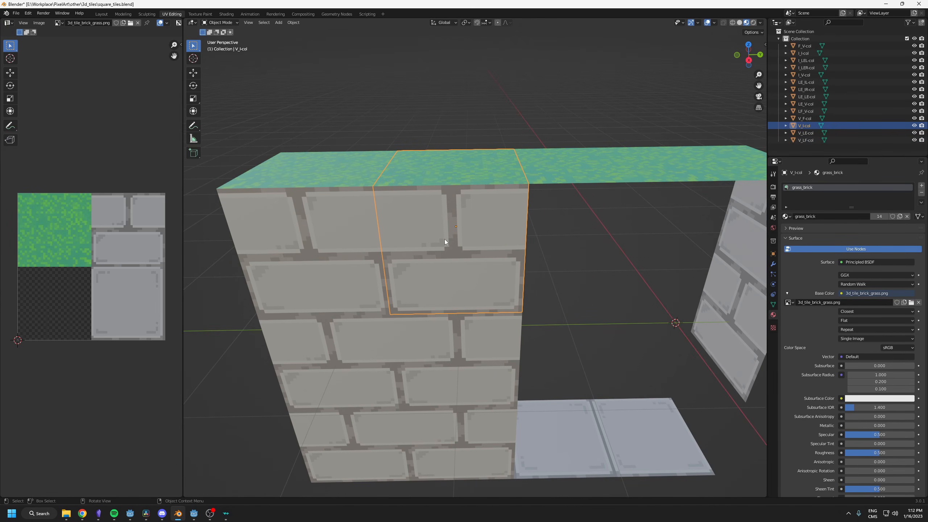
key(Tab)
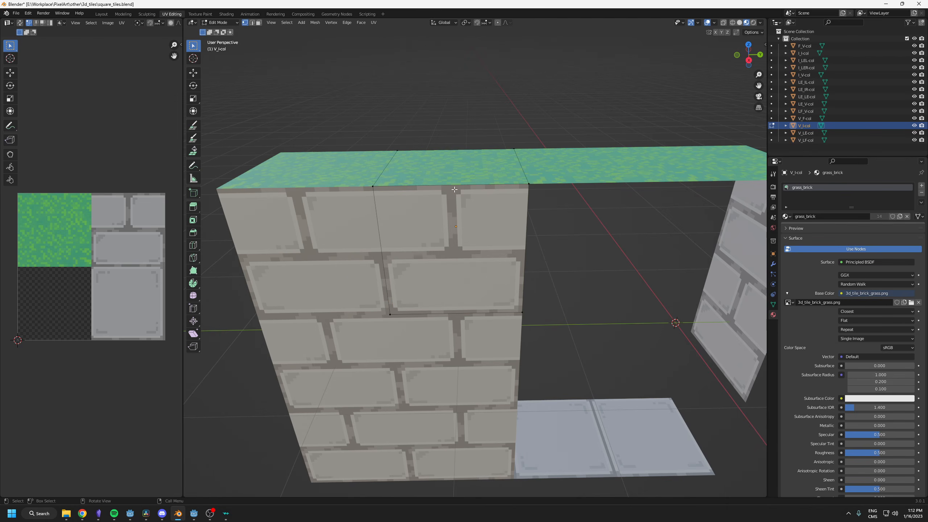
key(ctrl+r)
click(442, 223)
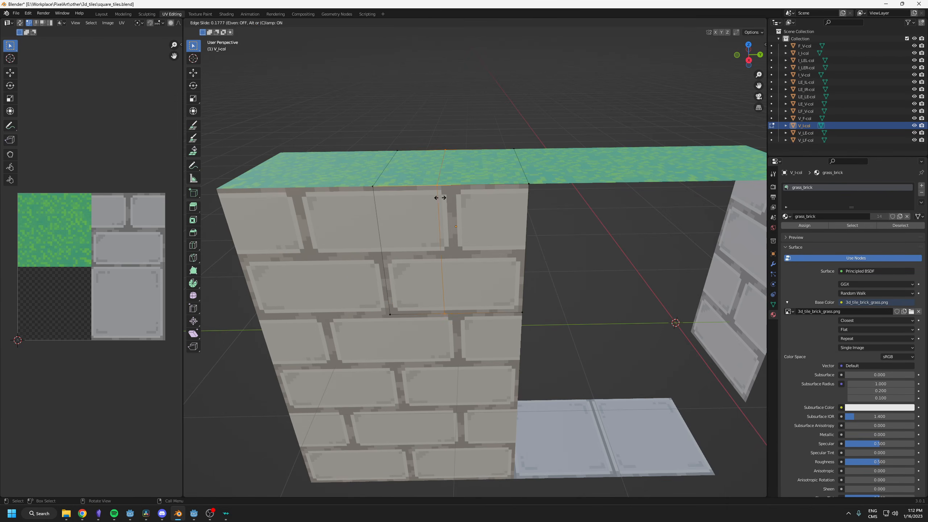
right_click(462, 199)
key(g)
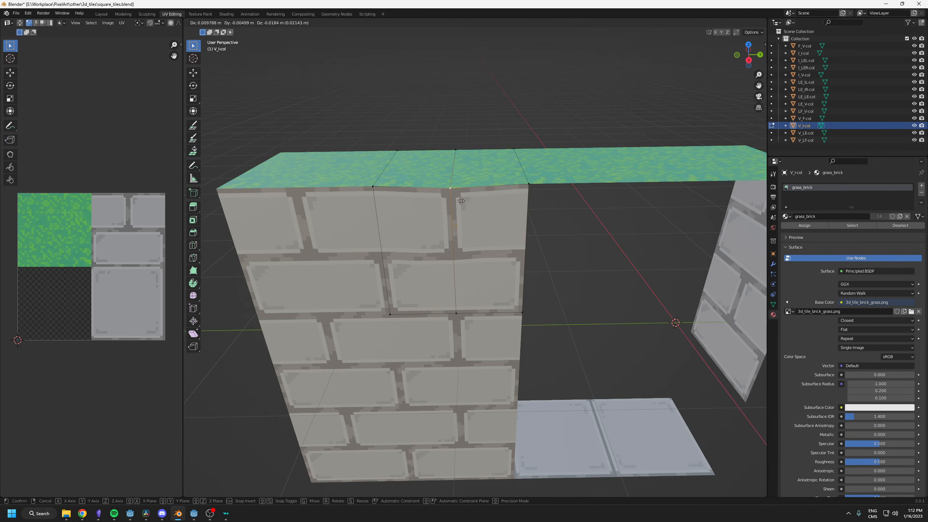
click(464, 187)
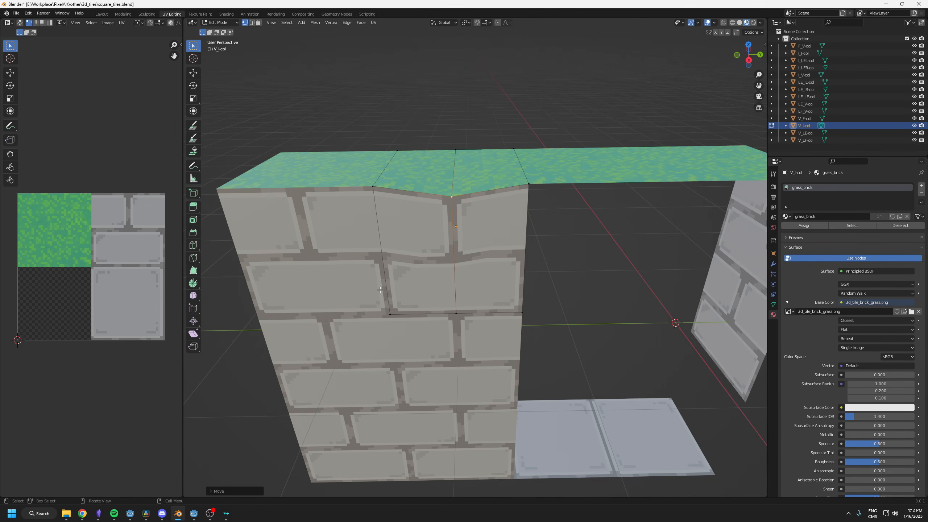
key(ctrl+z)
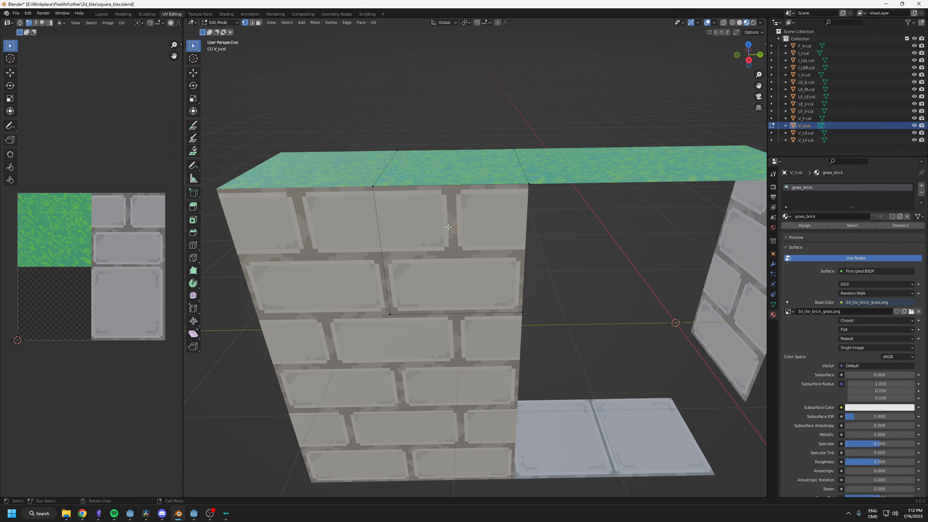
key(Tab)
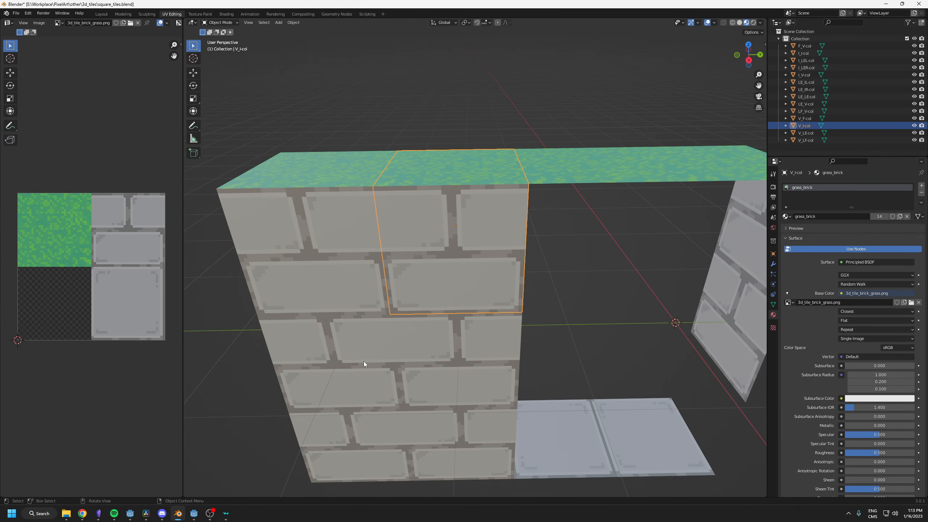
- Create a linked duplicate of the V_LE-col tile 3 m away along negative Y
scroll(383, 358, down, 4)
click(450, 262)
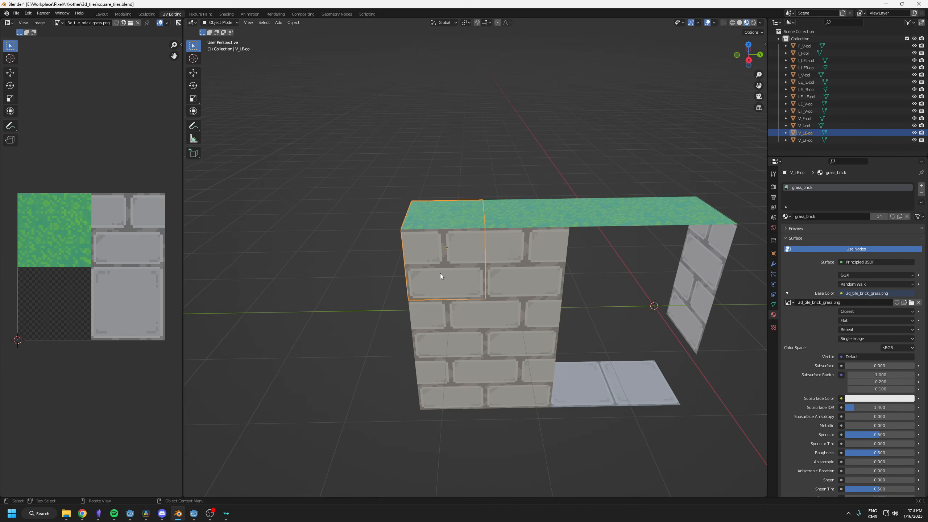
key(shift+d)
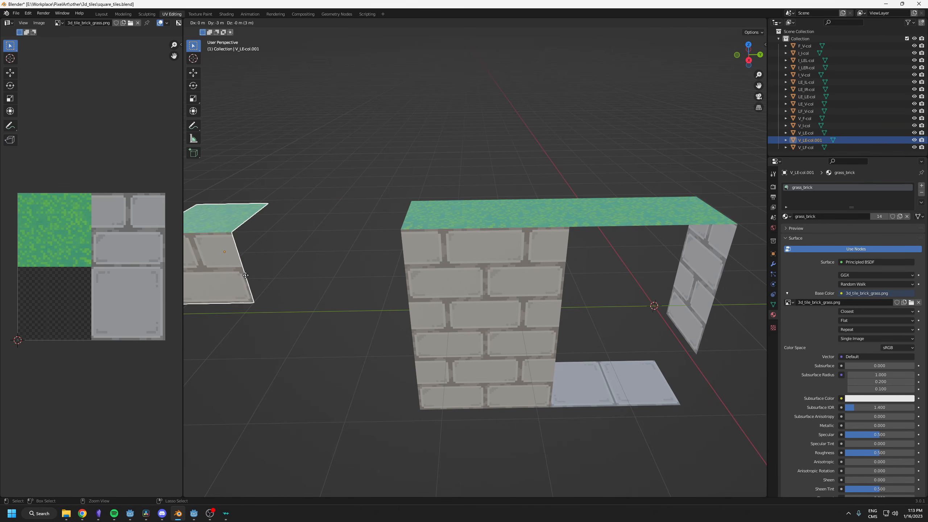
ctrl+click(249, 275)
middle_drag(306, 272, 407, 298)
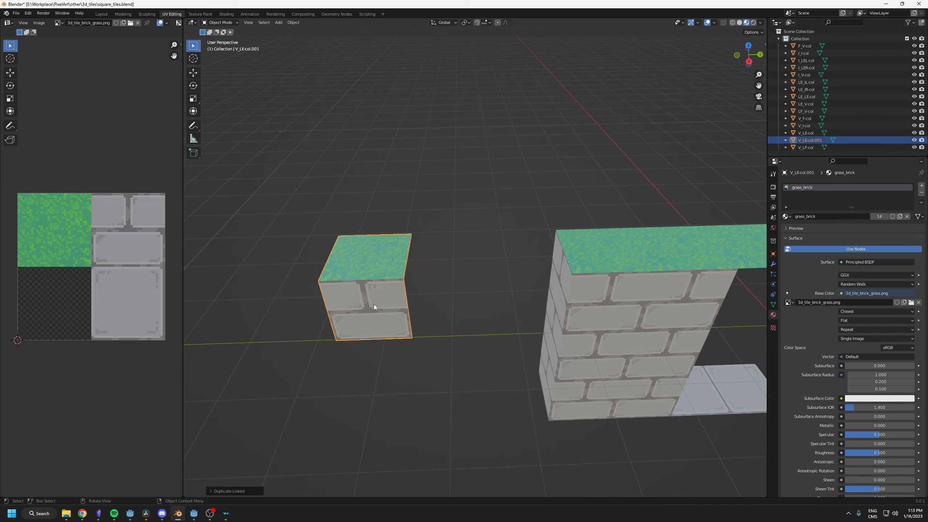
- Place a second linked duplicate directly beside the first one and rotate it
key(alt+d)
key(r)
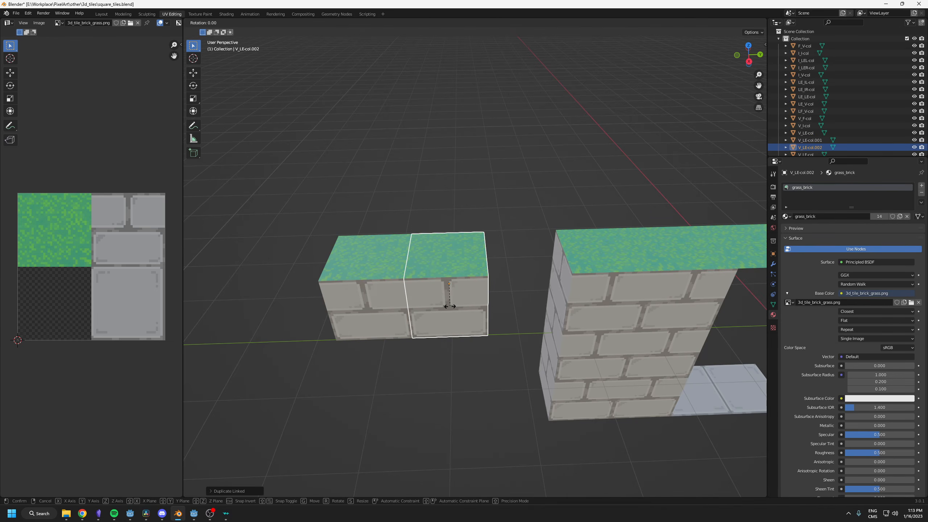
click(449, 307)
middle_drag(449, 306, 400, 260)
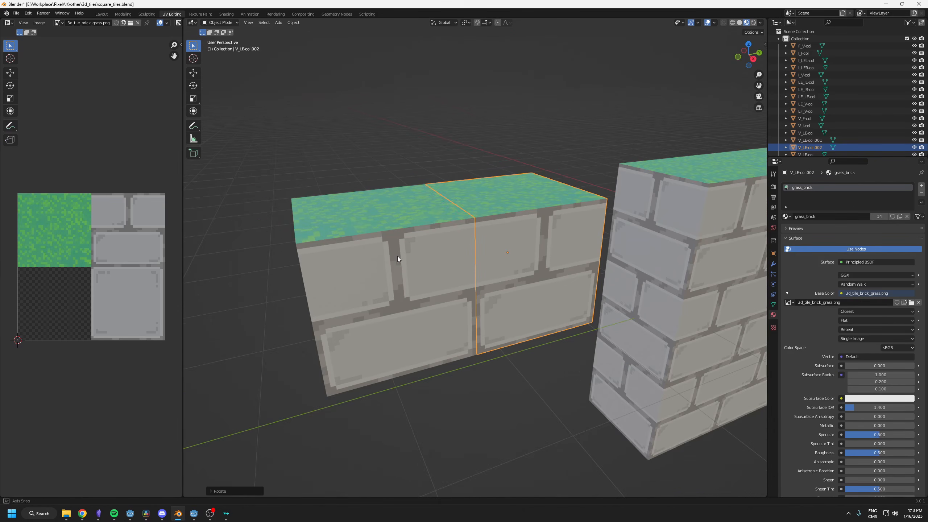
- Try moving the shared top edge vertex of the linked V_LE-col duplicates, and undo the move
key(Tab)
middle_drag(471, 271, 472, 270)
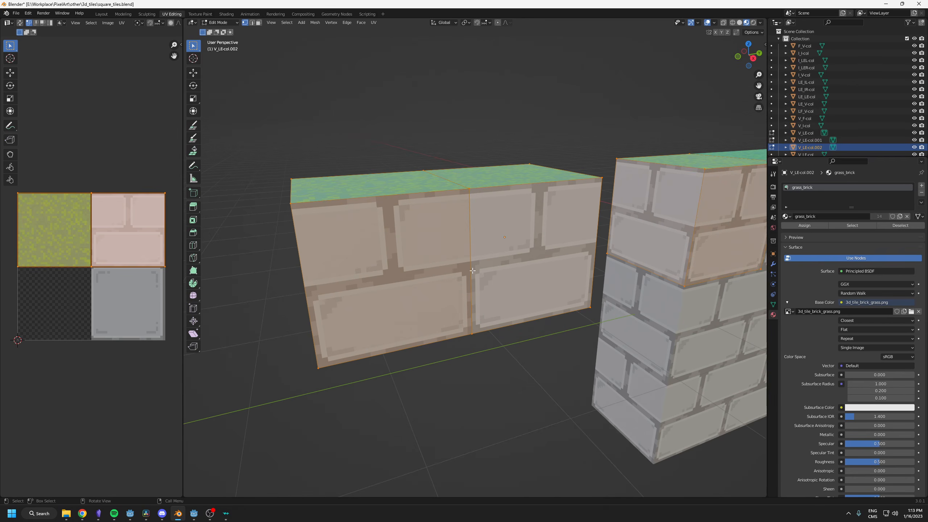
click(470, 206)
key(g)
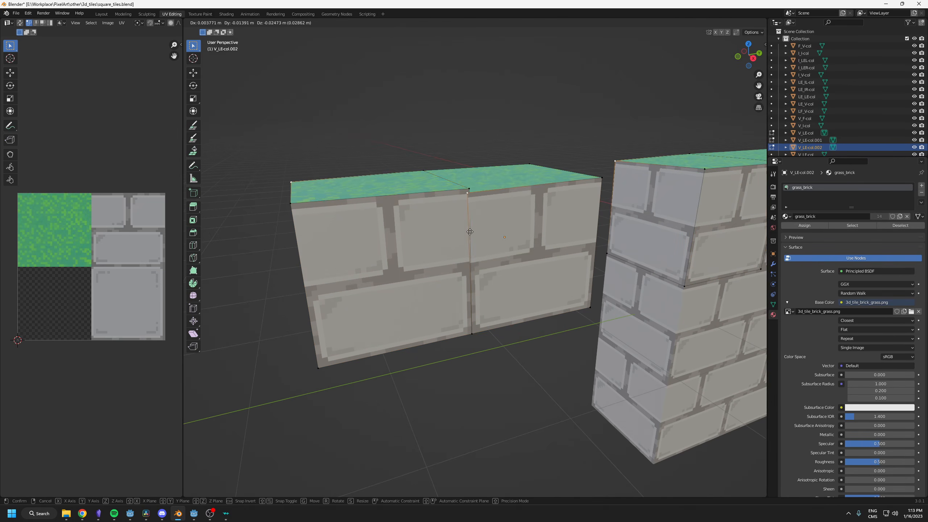
click(514, 225)
key(ctrl+z)
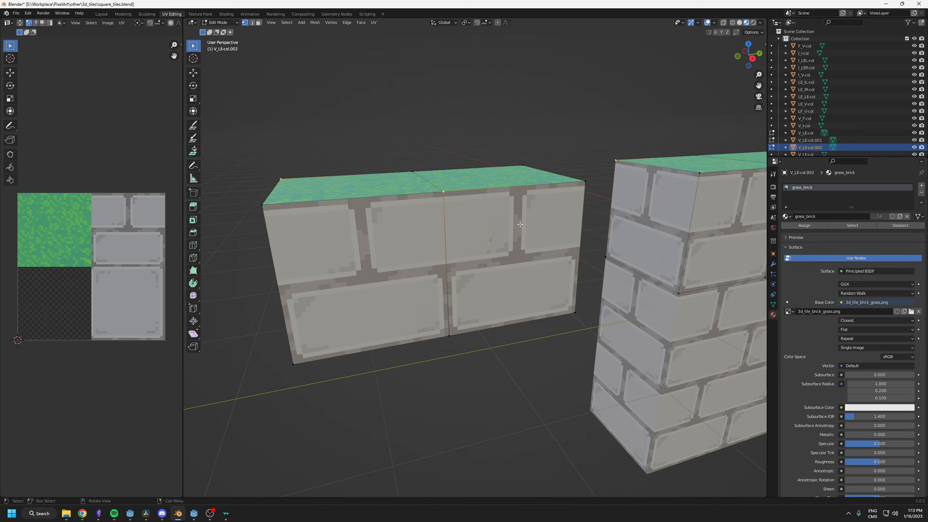
middle_drag(532, 229, 493, 252)
key(Tab)
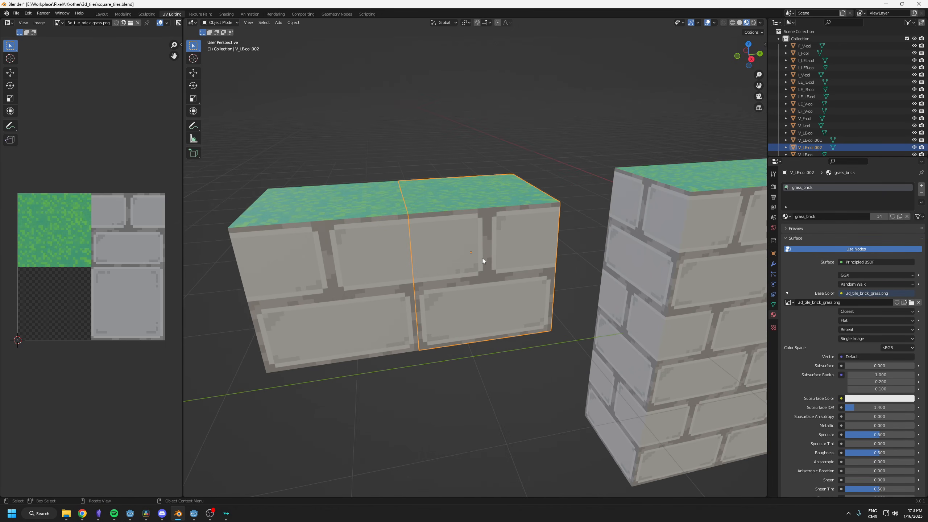
- Try to apply the scale to the second linked duplicate, and delete both V_LE-col duplicates
key(ctrl+a)
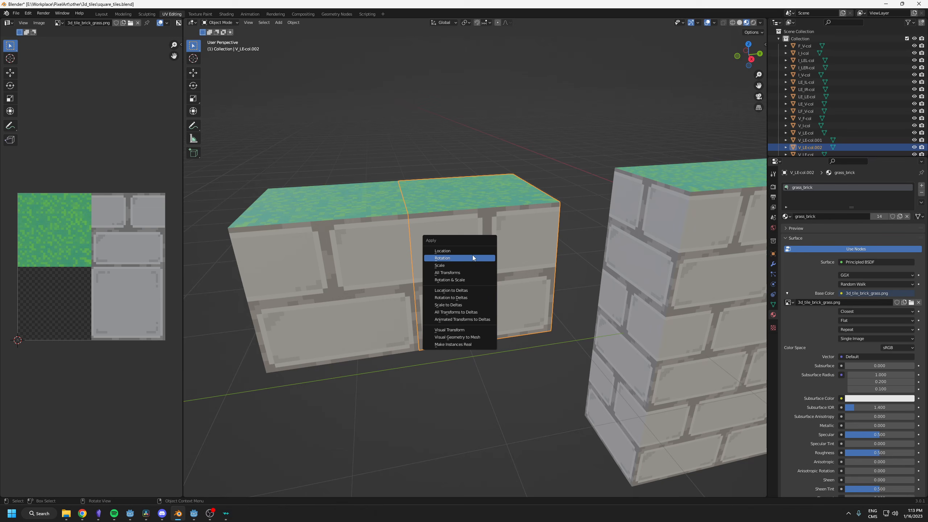
click(445, 265)
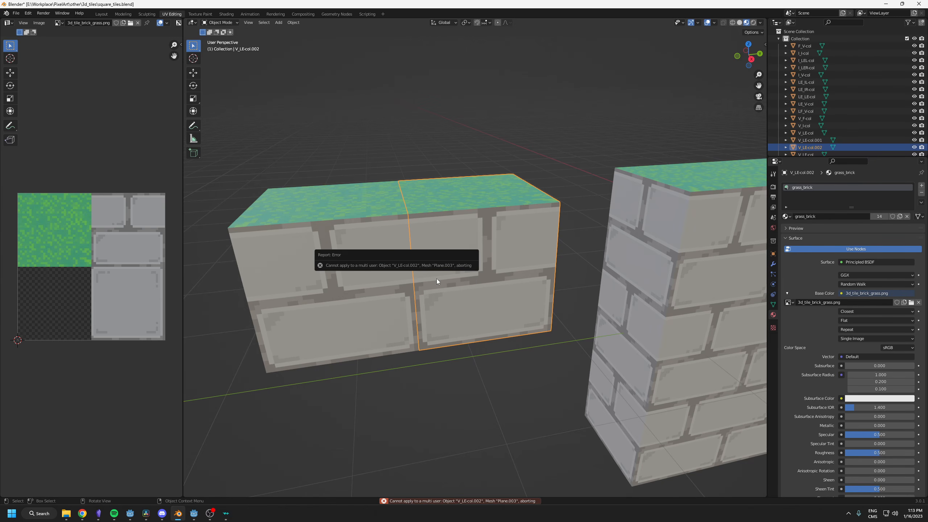
drag(532, 170, 358, 272)
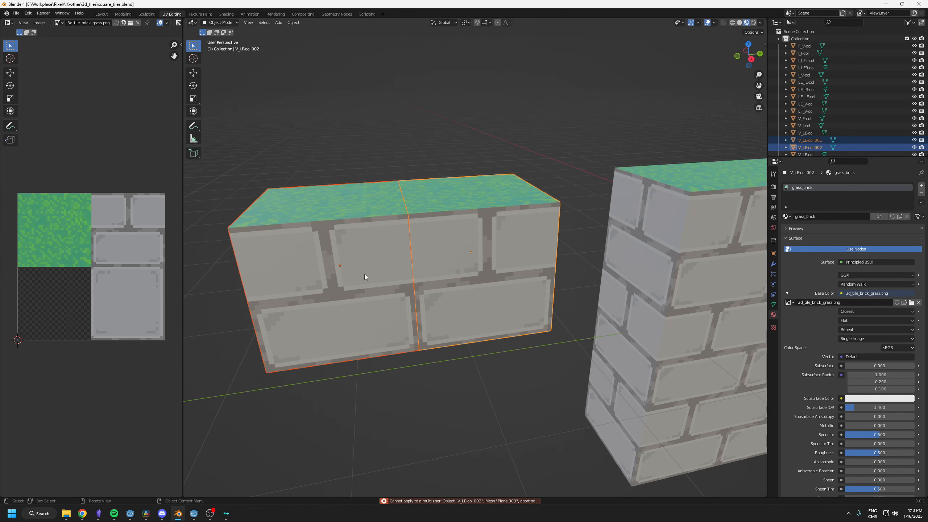
key(x)
click(364, 274)
- Apply the object transform to the original V_LE-col tile at the top corner of the wall
click(643, 240)
shift+middle_drag(648, 242, 358, 323)
key(ctrl+a)
click(471, 257)
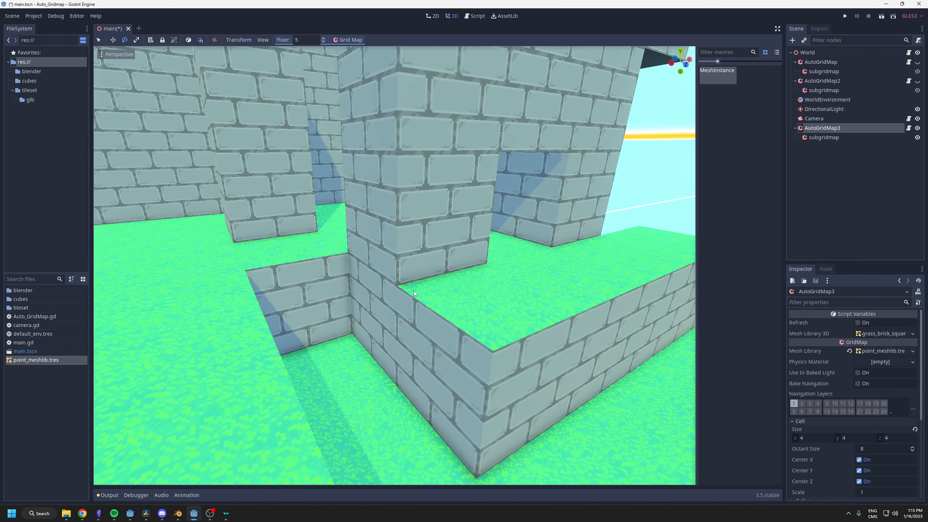
- In Godot, paint an L-shaped row of grass-topped brick blocks with a stepped side branch on floor 2 of AutoGridMap3
middle_drag(389, 304, 407, 317)
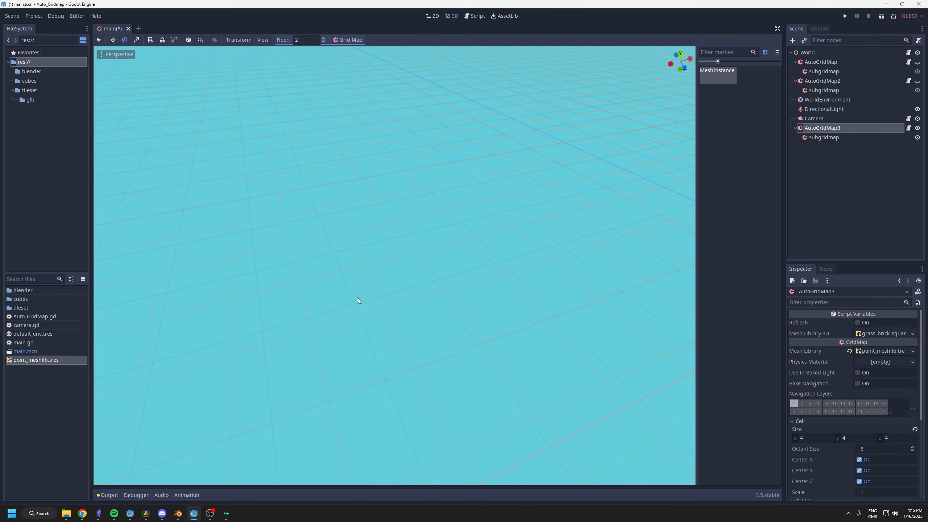
click(350, 284)
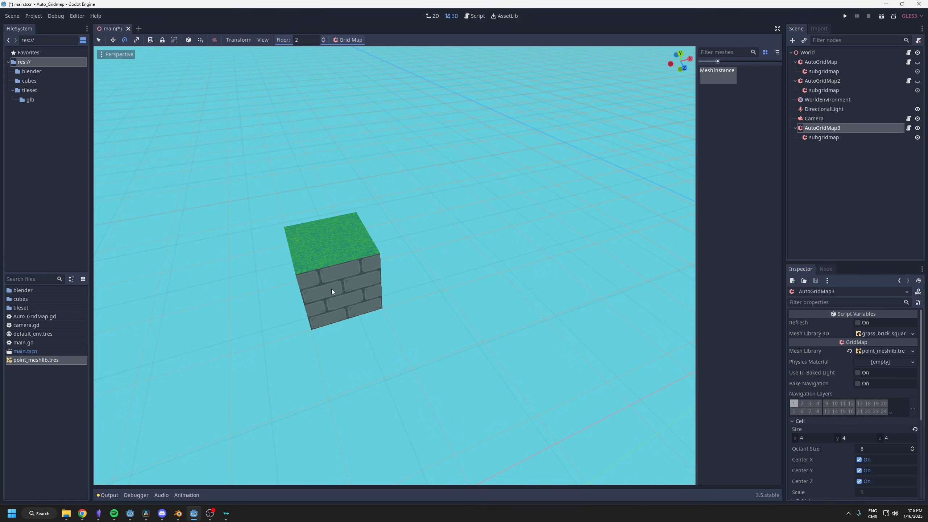
drag(402, 286, 500, 257)
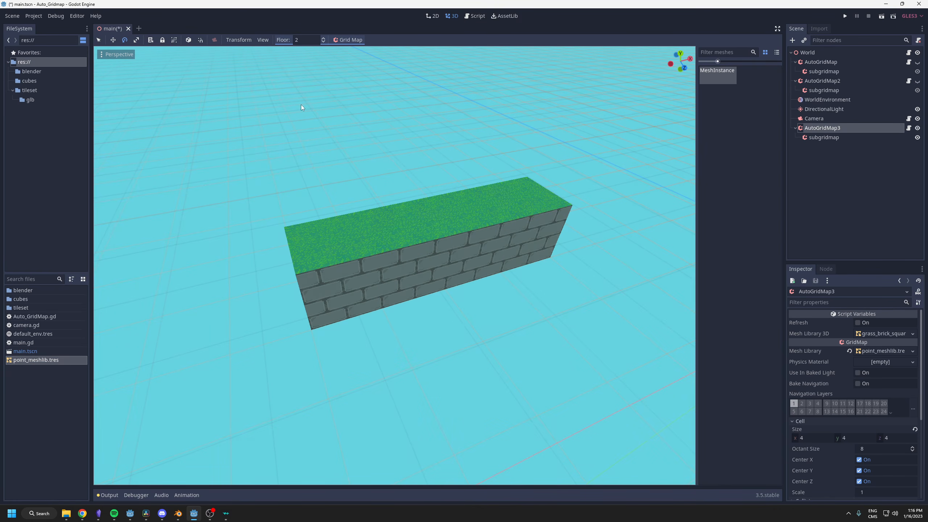
drag(293, 179, 333, 245)
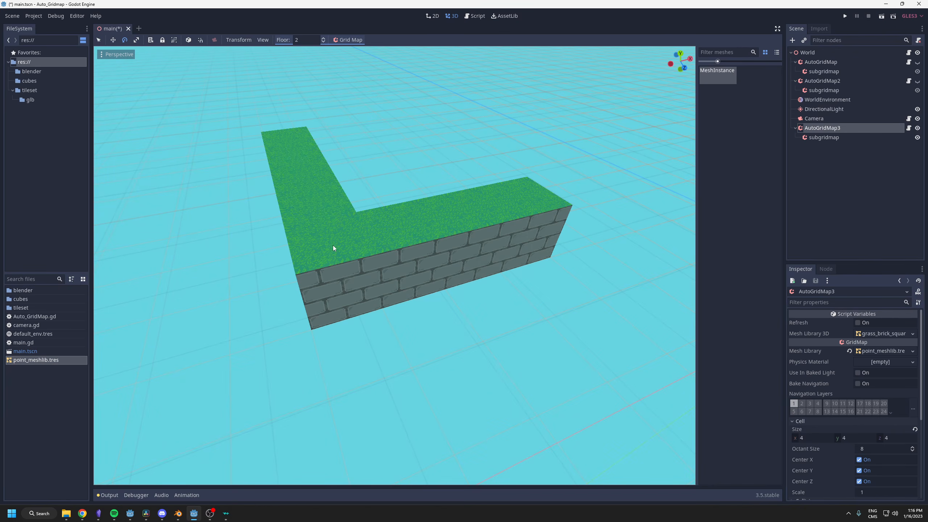
drag(268, 221, 186, 240)
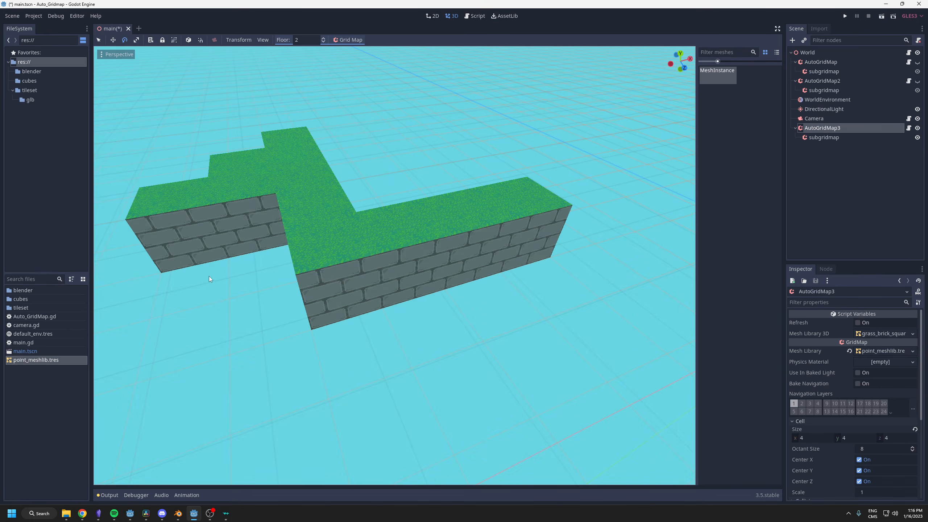
- Extend the side branch toward the foreground and paint a large foreground platform with a bridge joining it to the main row
drag(205, 341, 234, 406)
mouse_move(460, 441)
mouse_down()
mouse_move(543, 415)
mouse_move(446, 478)
mouse_move(438, 328)
mouse_move(441, 347)
mouse_up()
right_drag(442, 347, 445, 354)
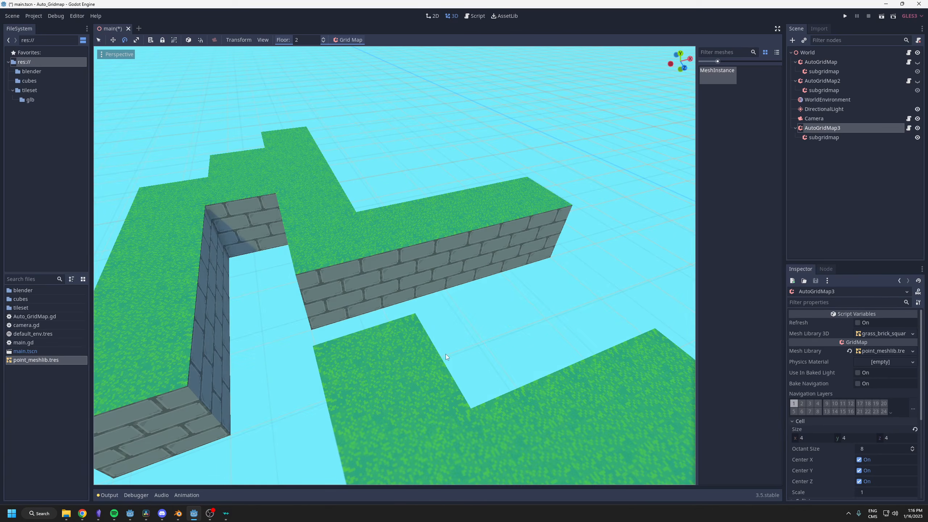
drag(478, 345, 454, 378)
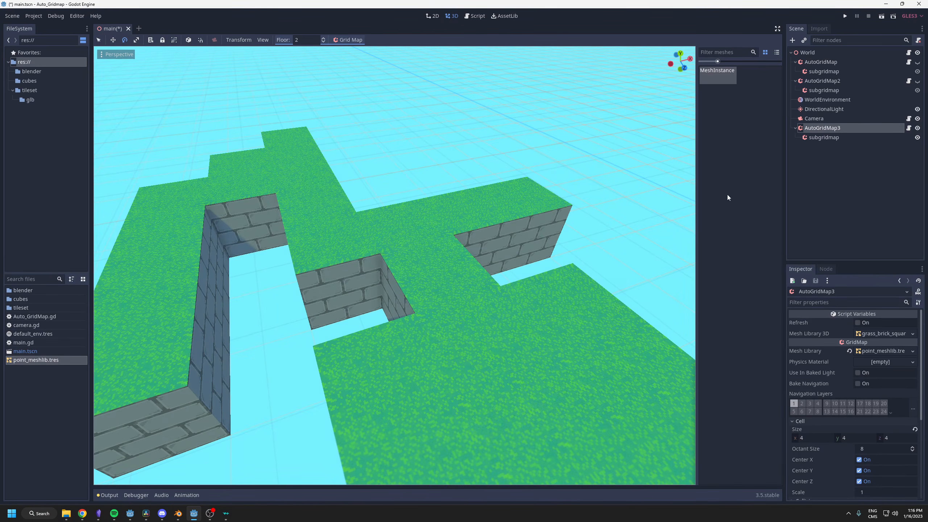
- Select the Camera node and examine the brick walls, floor tiles and grass ceiling from inside the painted corridors
click(814, 118)
key(w)
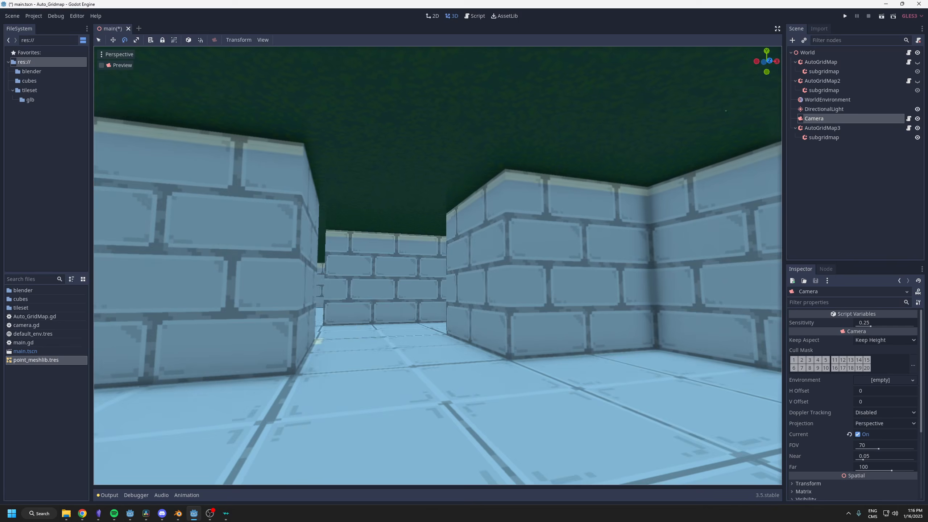
right_drag(437, 266, 211, 265)
key(w)
key(w)
key(w)
key(w)
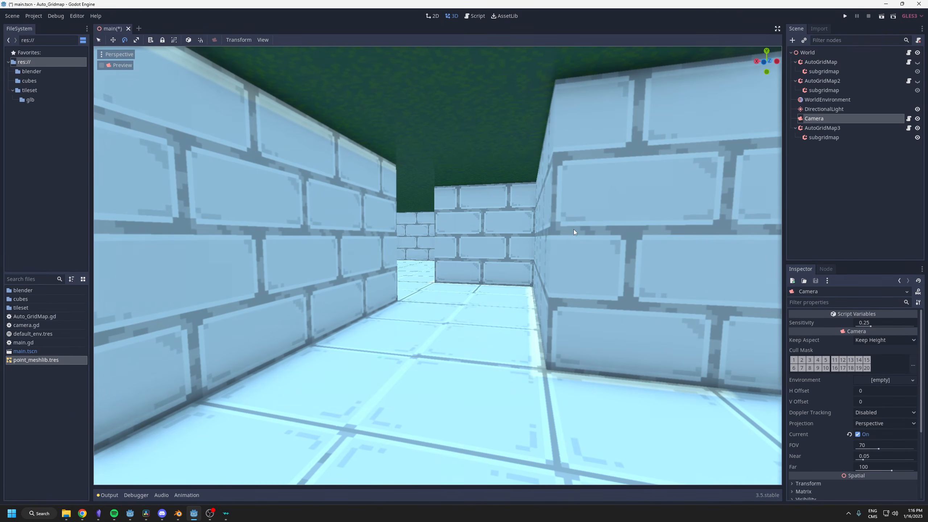